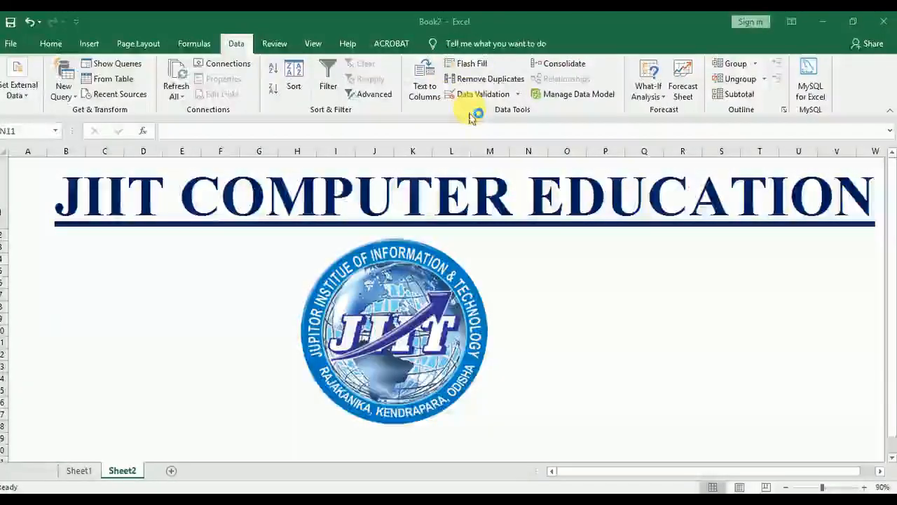
key("super+plus")
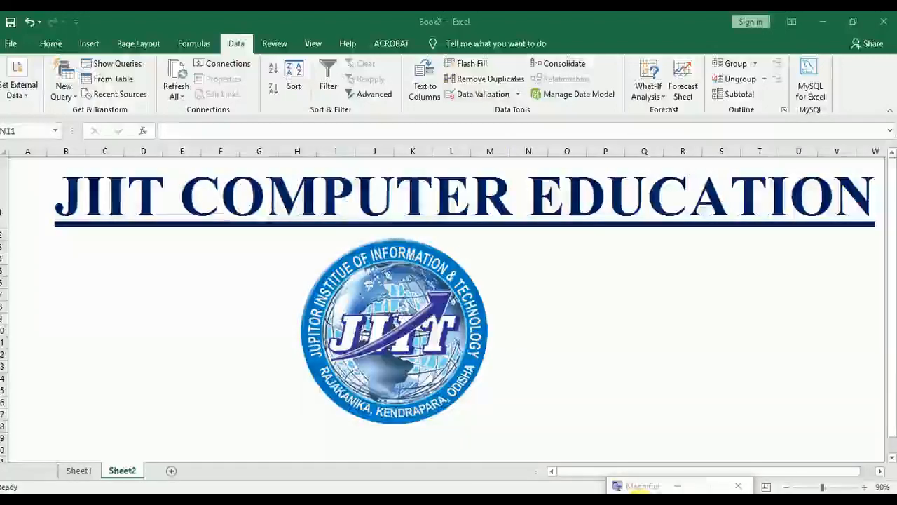
key("super+plus")
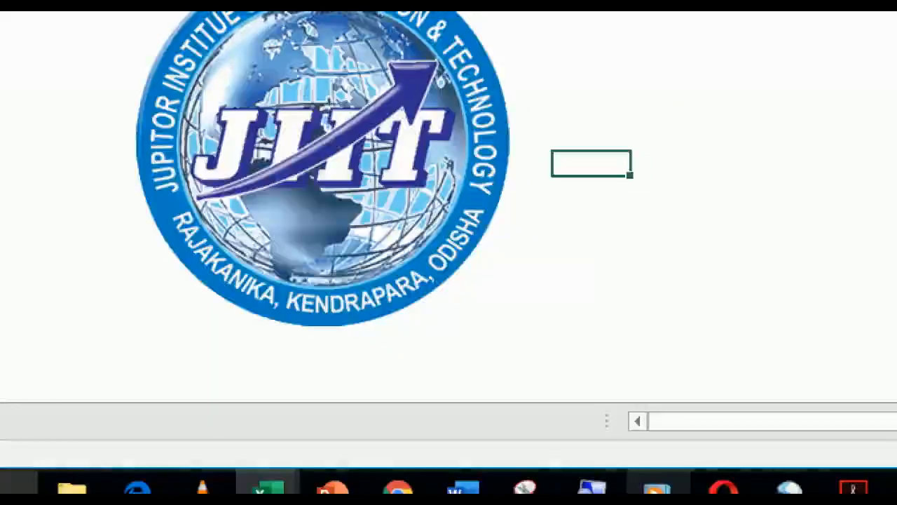
left_click(592, 487)
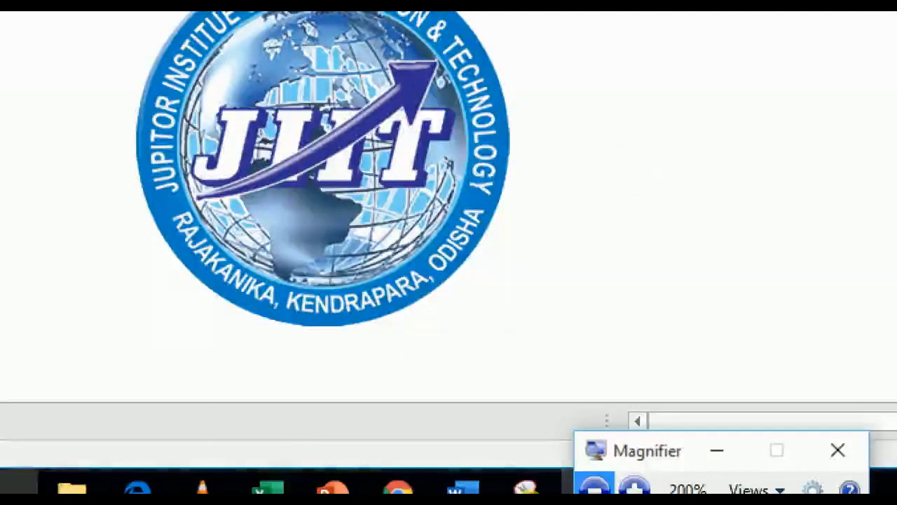
left_click(594, 488)
left_click(592, 486)
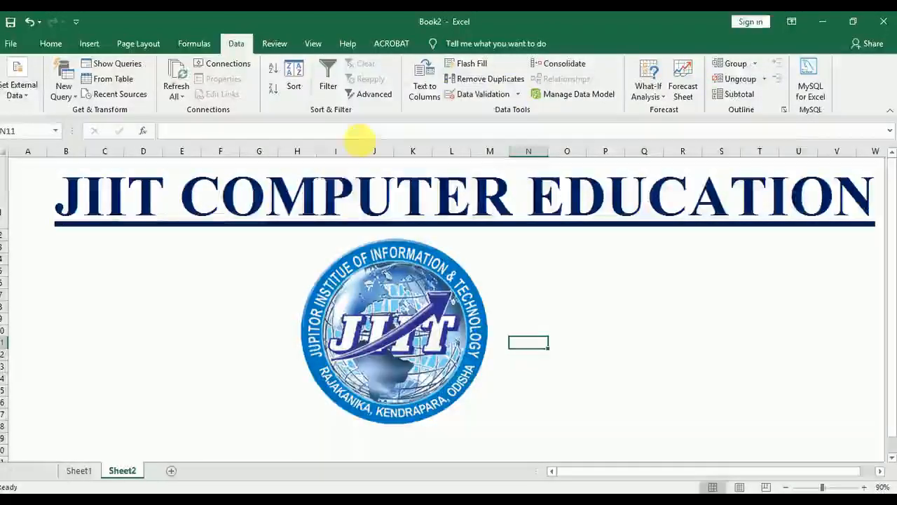
Switch to Sheet1 and select cell B3 in the Name of the Student column
left_click(79, 470)
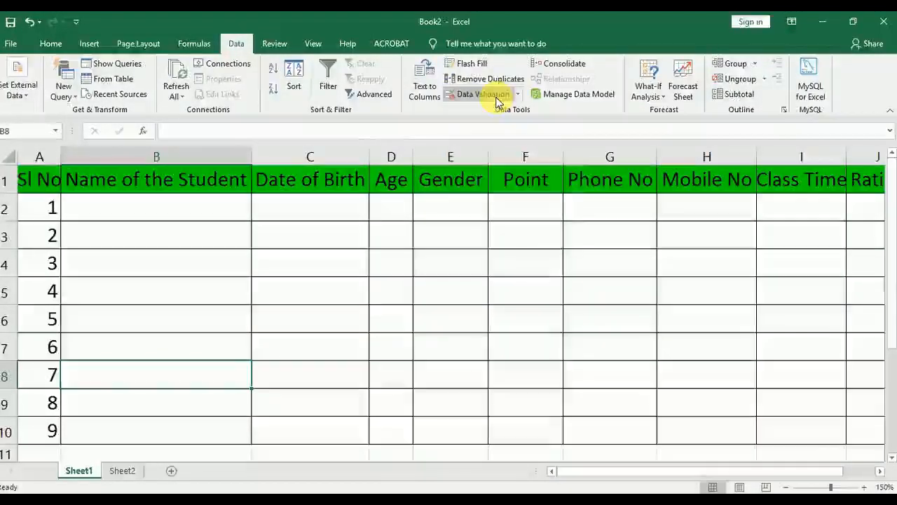
left_click(328, 300)
left_click(175, 236)
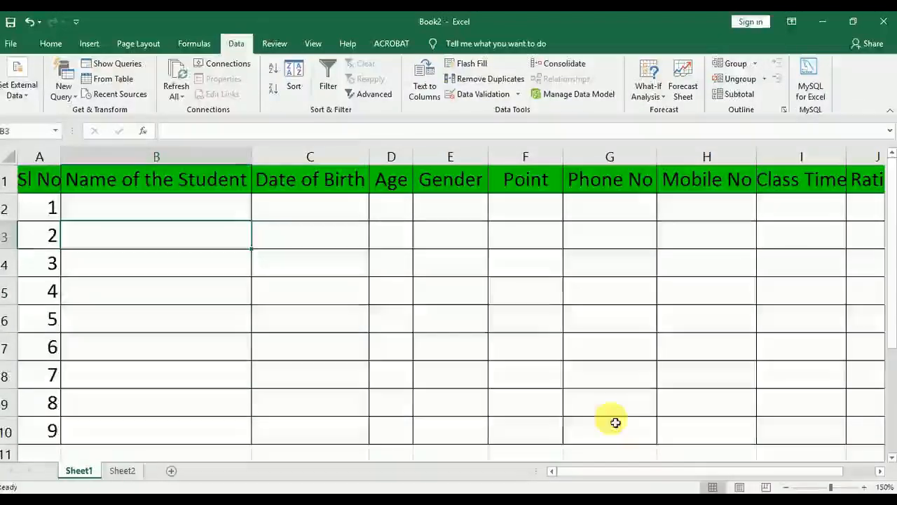
left_click(475, 100)
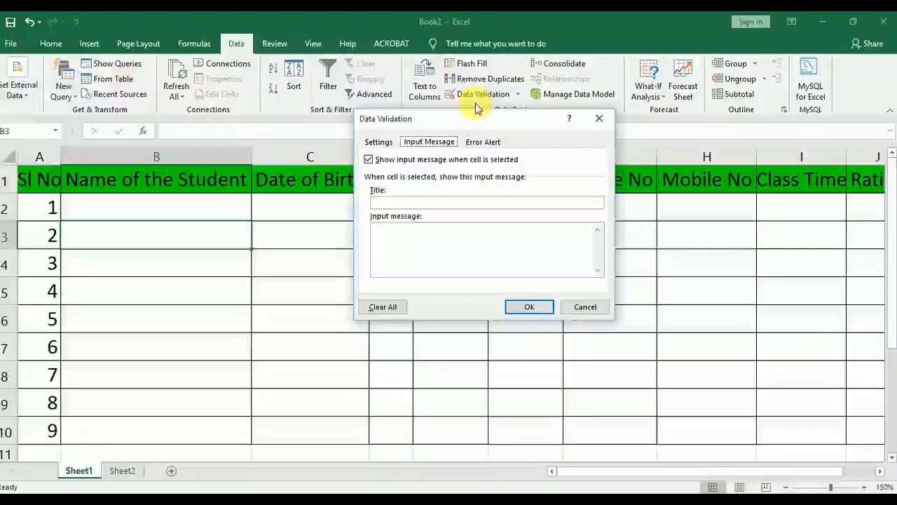
left_click(475, 93)
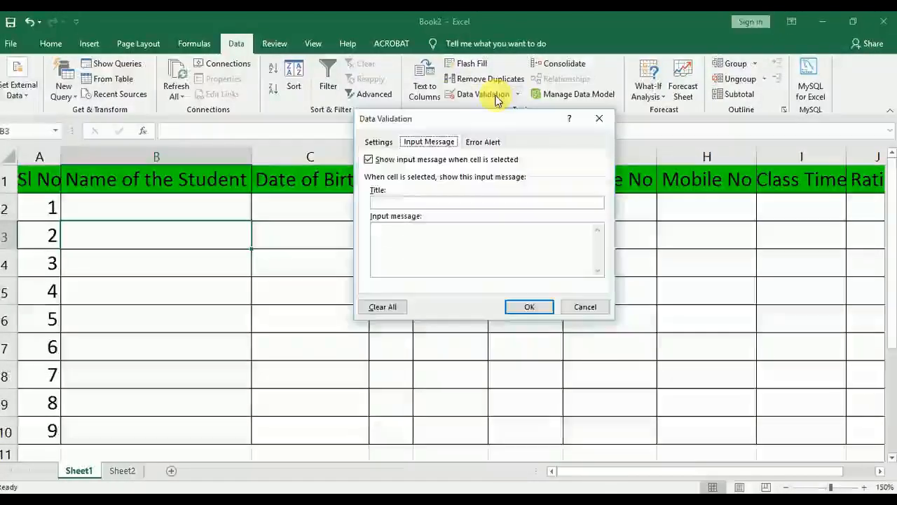
left_click(597, 125)
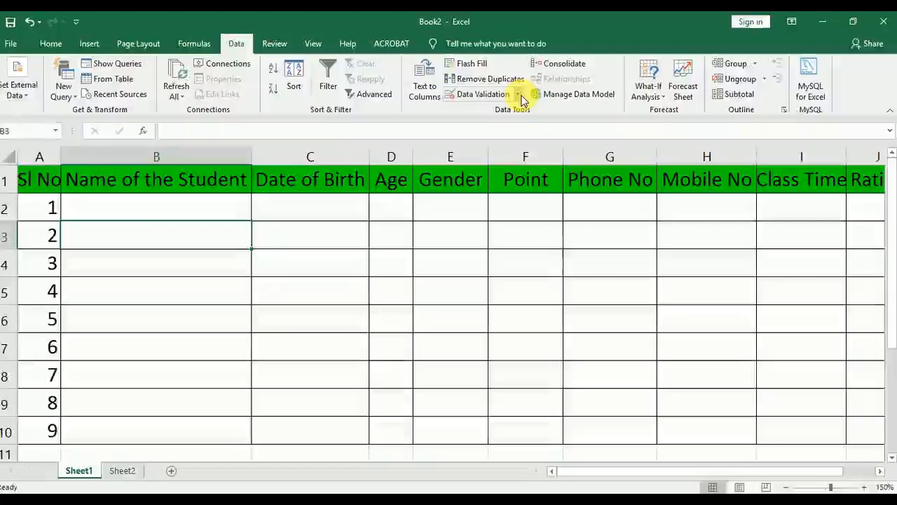
Examine the Data Validation settings, input message and error alert options for cell B3, including the allowed value types, without applying anything
left_click(519, 94)
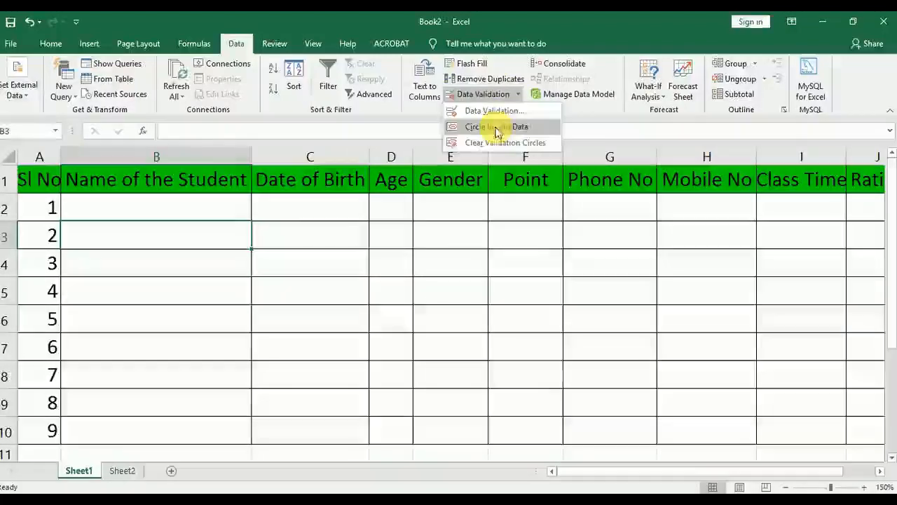
left_click(494, 112)
left_click(377, 144)
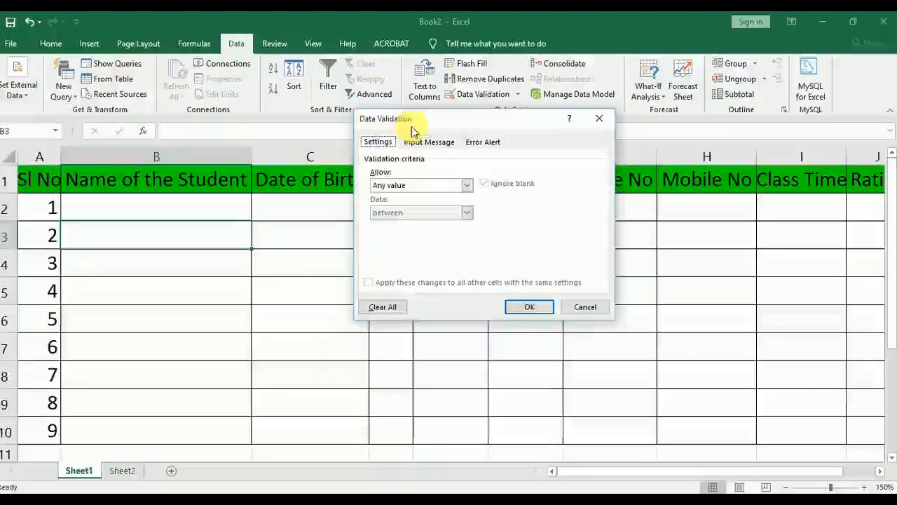
left_click_drag(414, 127, 305, 154)
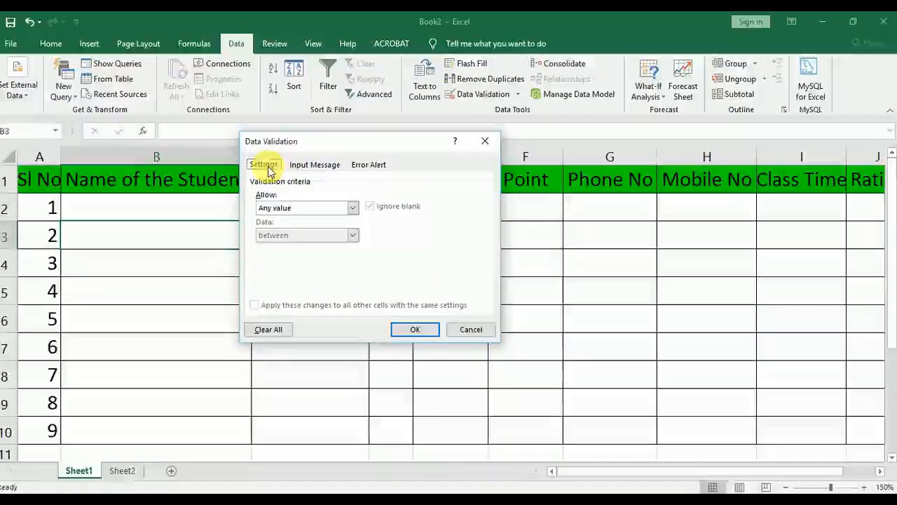
left_click(313, 165)
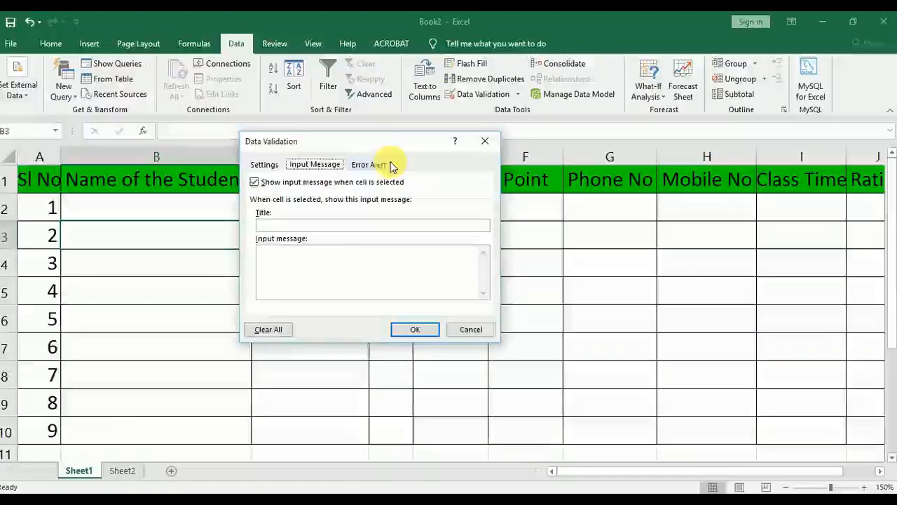
left_click(367, 164)
left_click(264, 165)
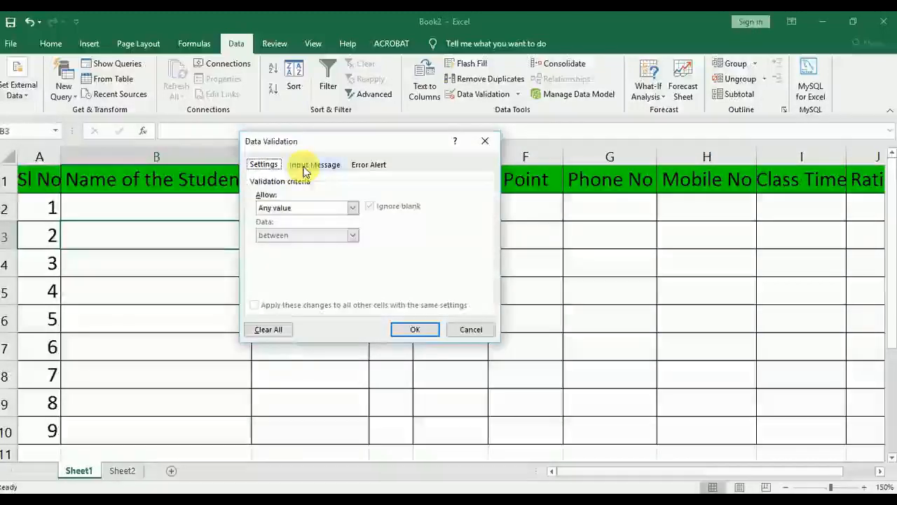
left_click(315, 165)
left_click(367, 166)
left_click(265, 166)
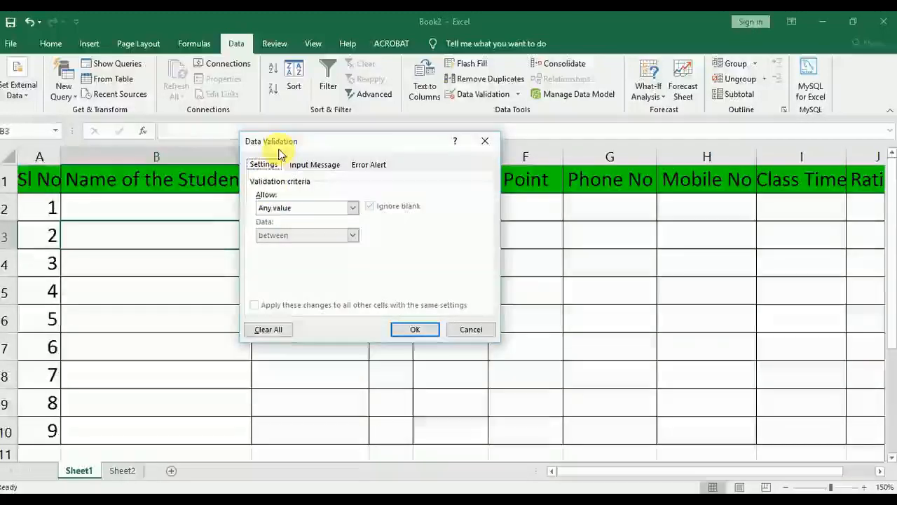
left_click(353, 207)
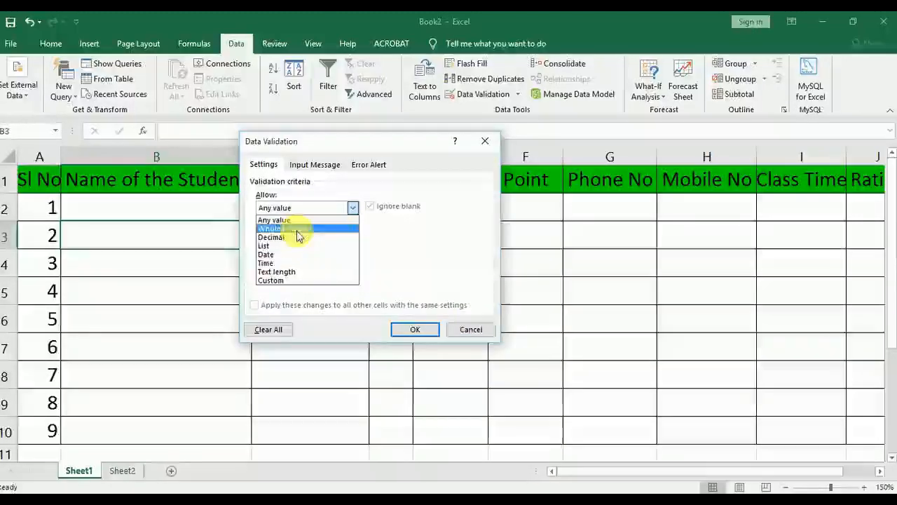
left_click(468, 331)
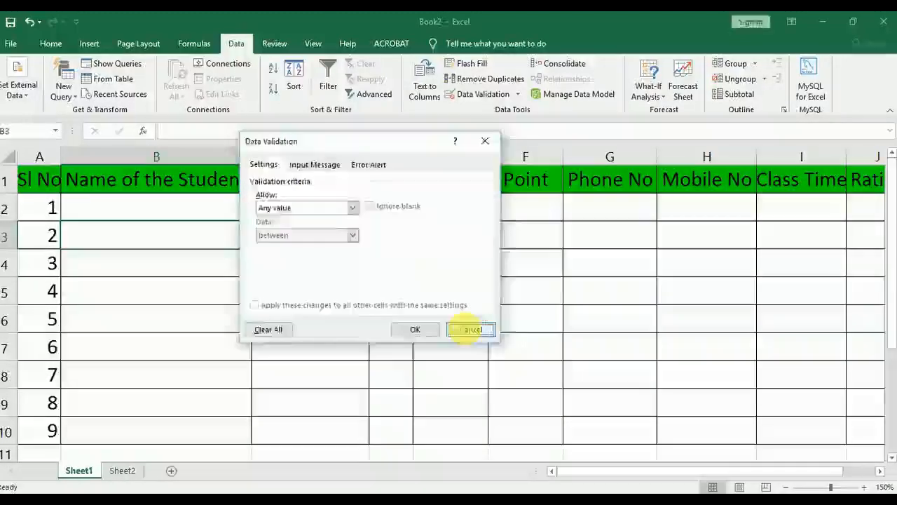
left_click(466, 329)
Start a data validation rule on the Rating column range J1:J10 that allows Whole number values
left_click_drag(590, 480, 680, 477)
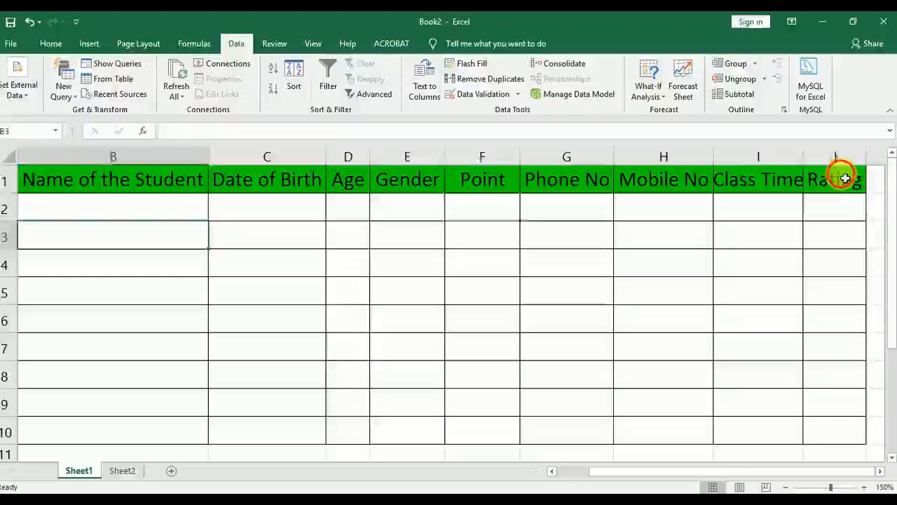
left_click_drag(845, 178, 865, 443)
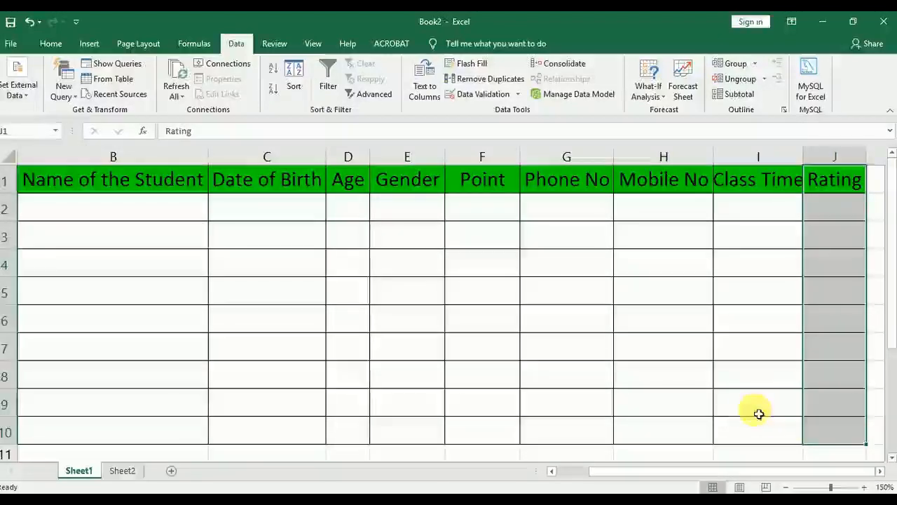
left_click(481, 94)
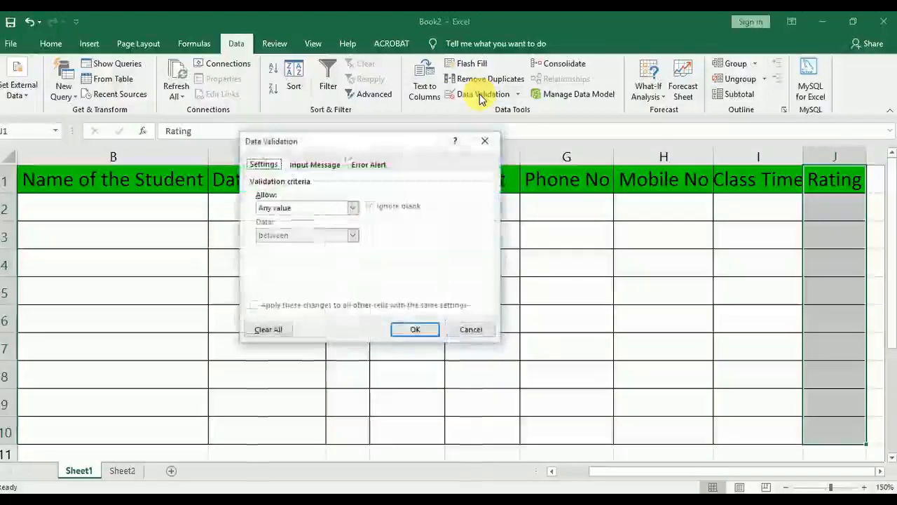
left_click(302, 208)
left_click(295, 235)
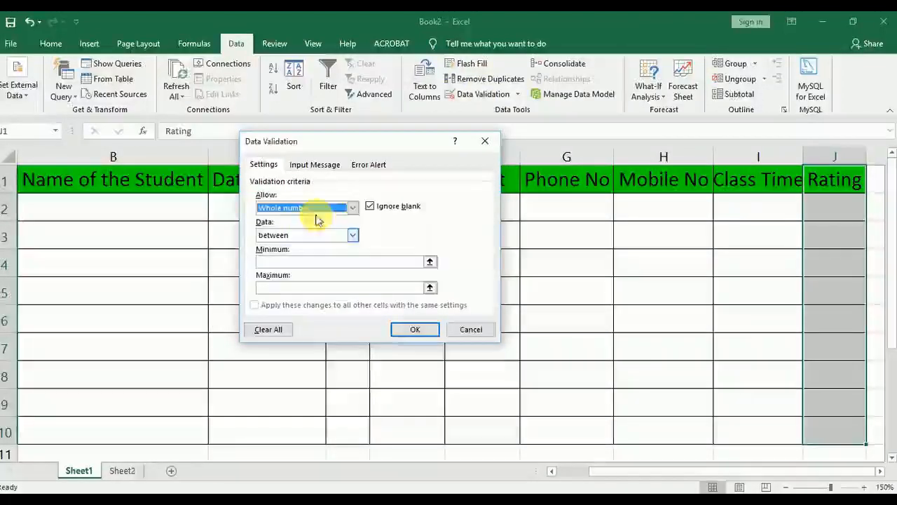
left_click(321, 214)
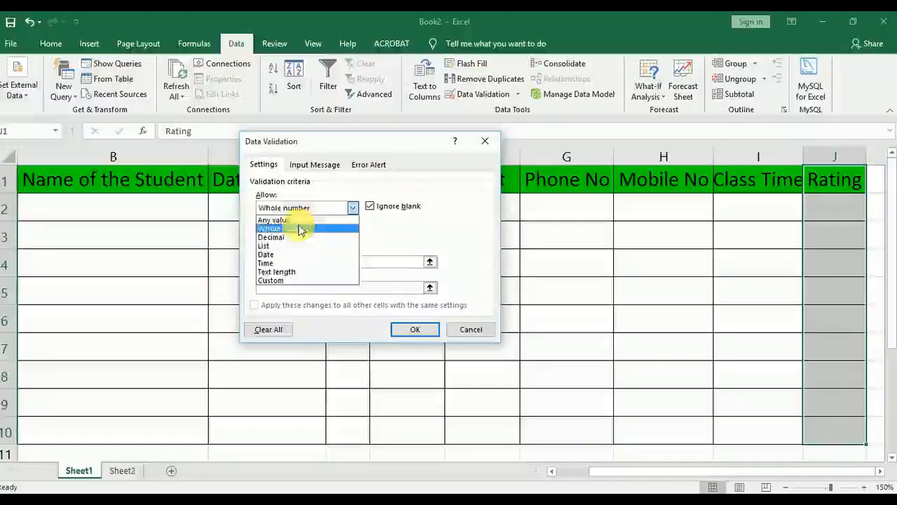
left_click(302, 228)
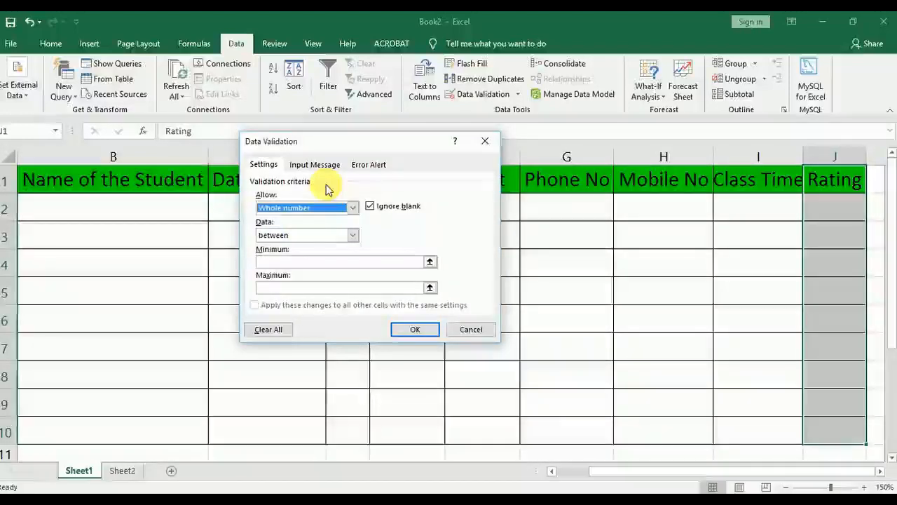
Restrict the Rating rule to values between a minimum of 1 and a maximum of 10
left_click(313, 241)
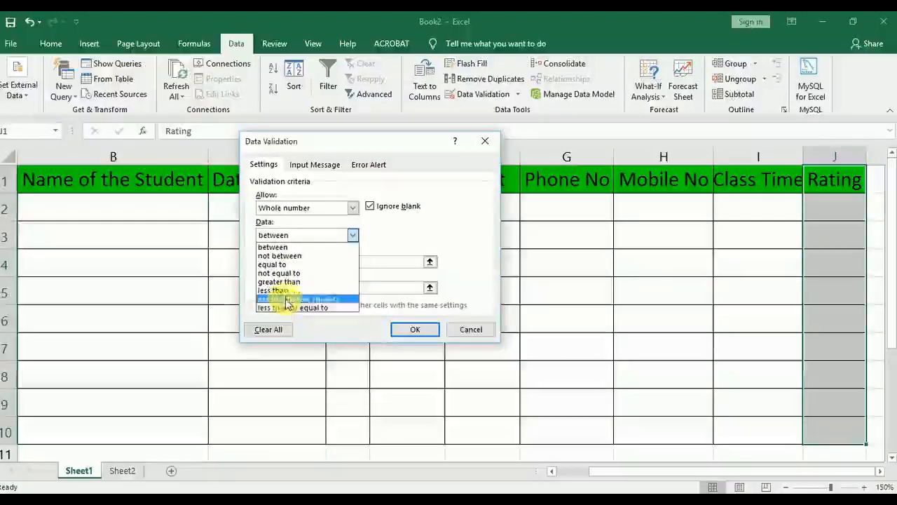
left_click(290, 247)
left_click(294, 261)
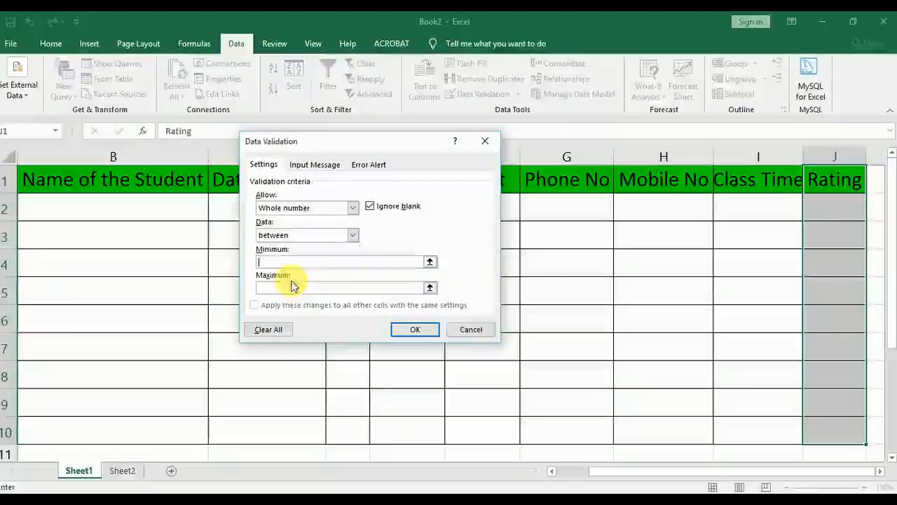
left_click(293, 287)
left_click(292, 264)
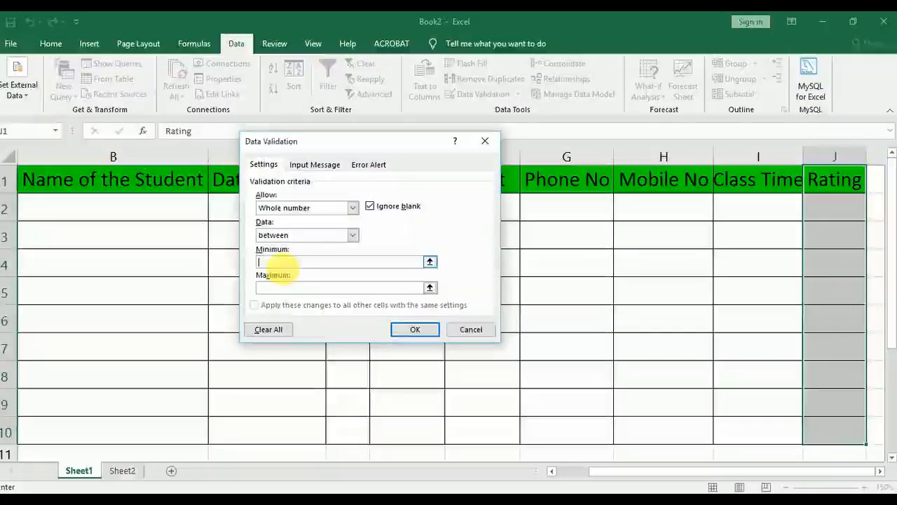
left_click(293, 287)
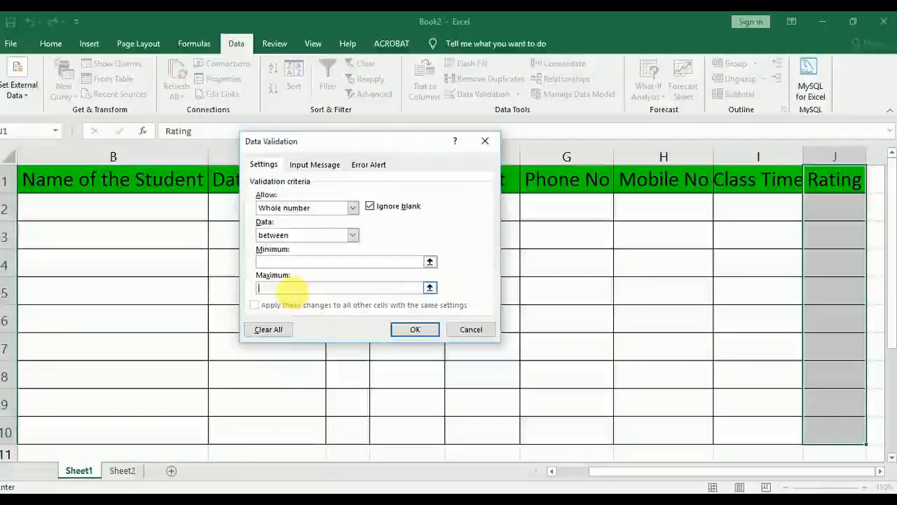
left_click(293, 262)
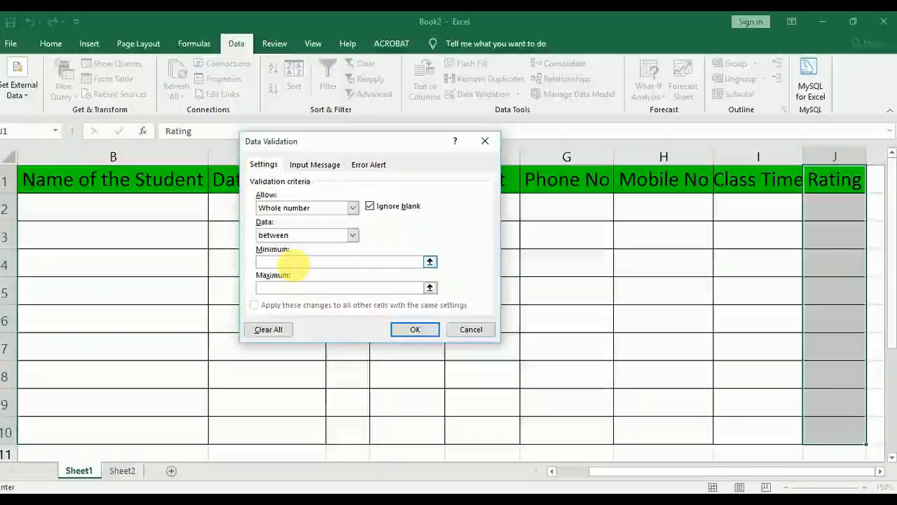
type("1")
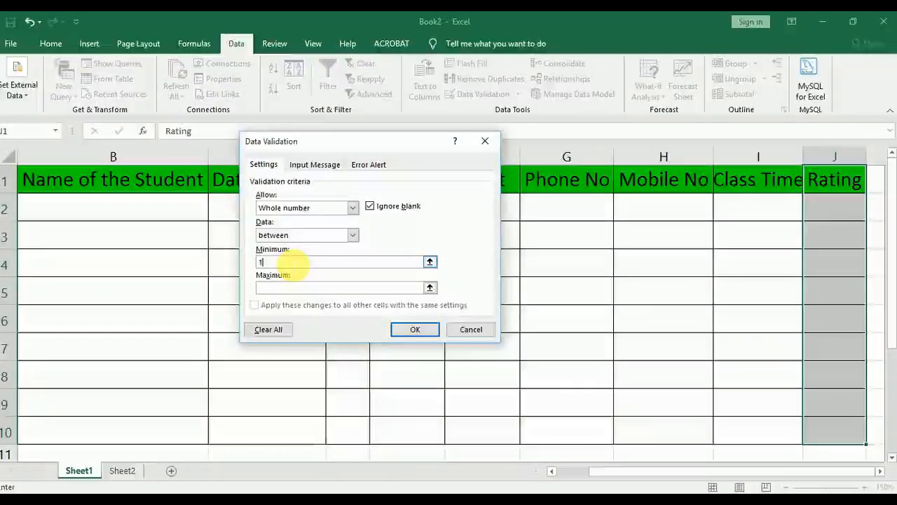
left_click(287, 281)
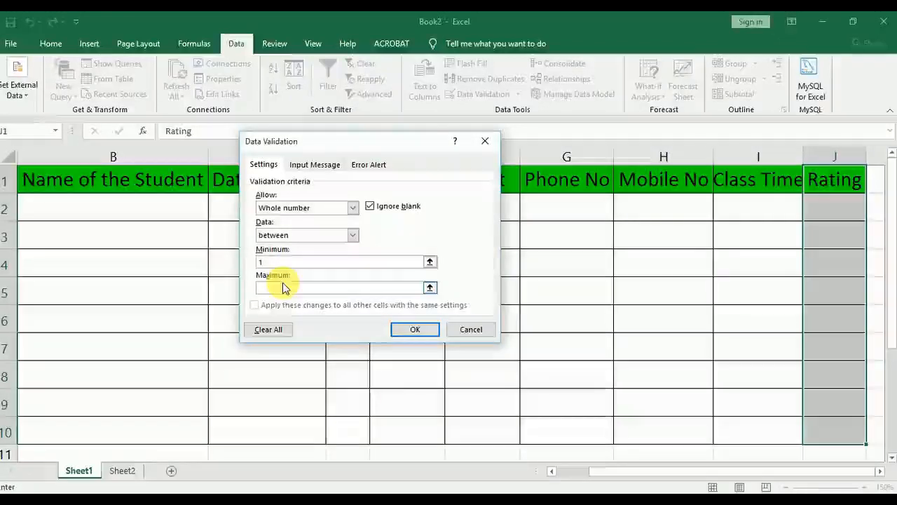
type("10")
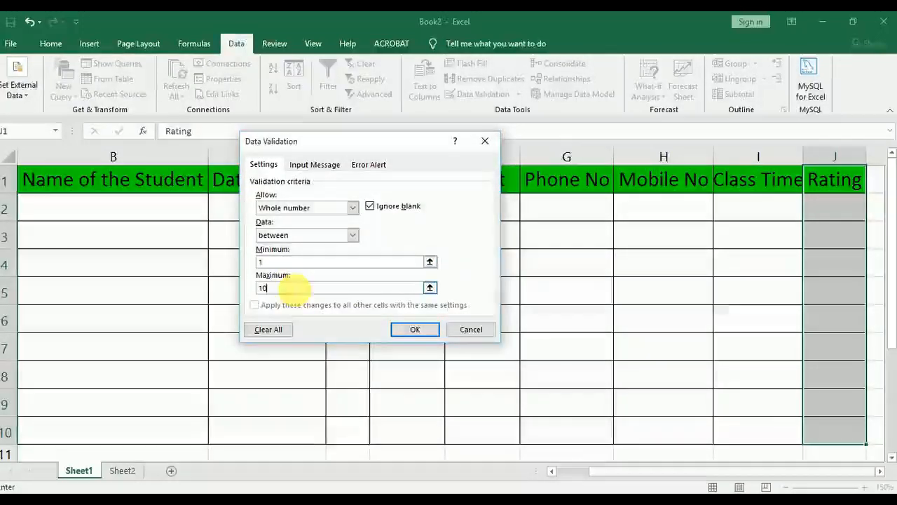
Review the rule's error alert options alongside its criteria, then apply the whole-number validation to the Rating range
left_click(375, 165)
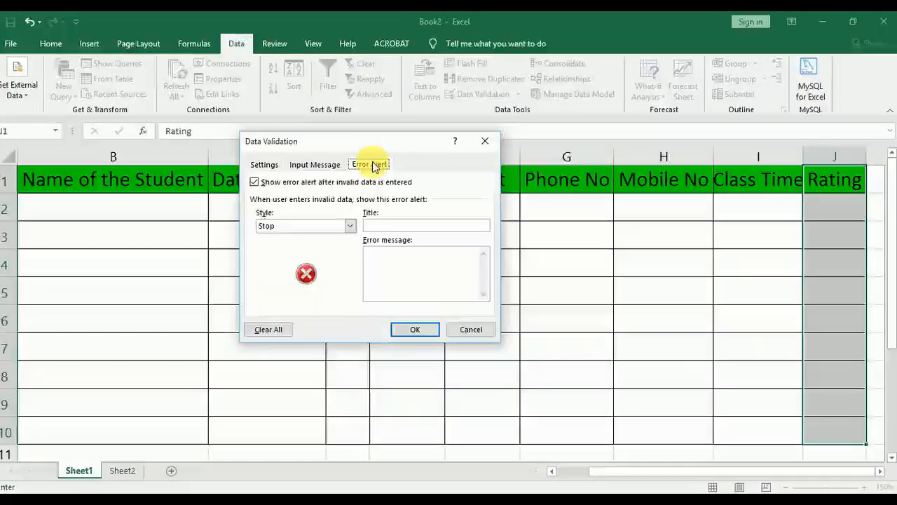
left_click(261, 168)
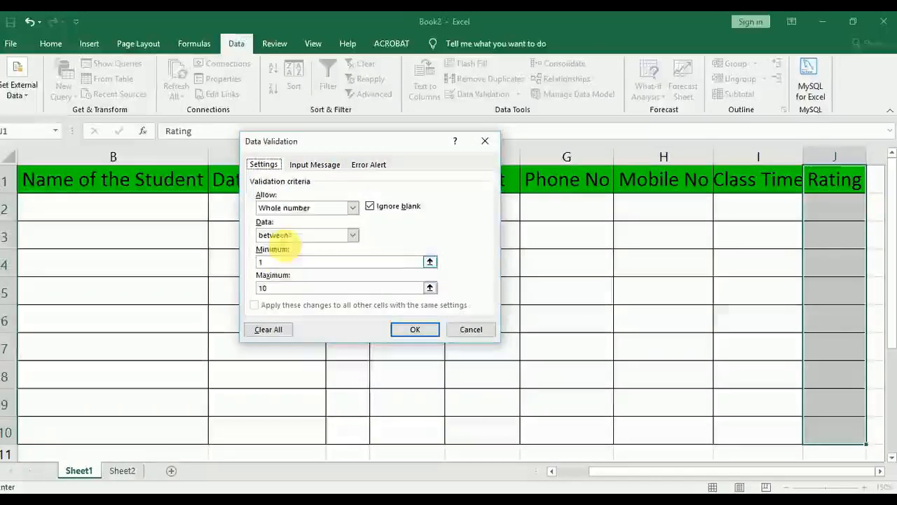
left_click(376, 166)
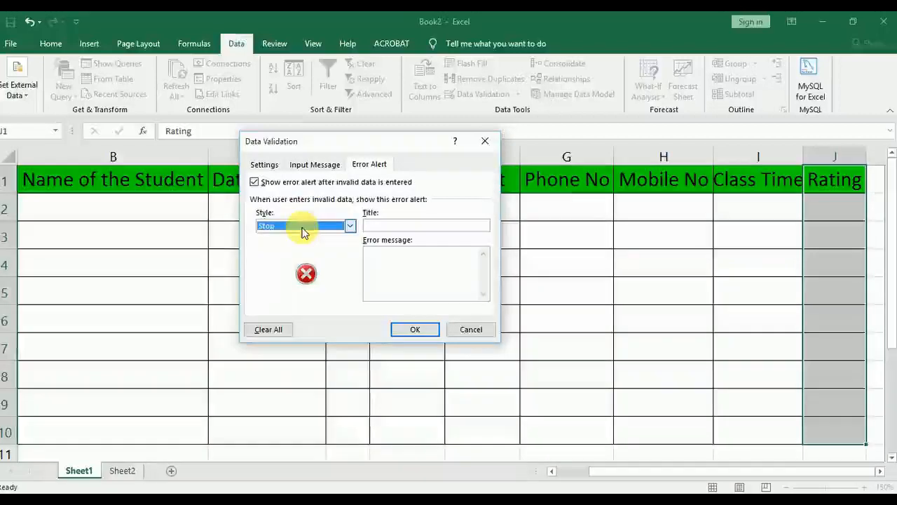
left_click(266, 166)
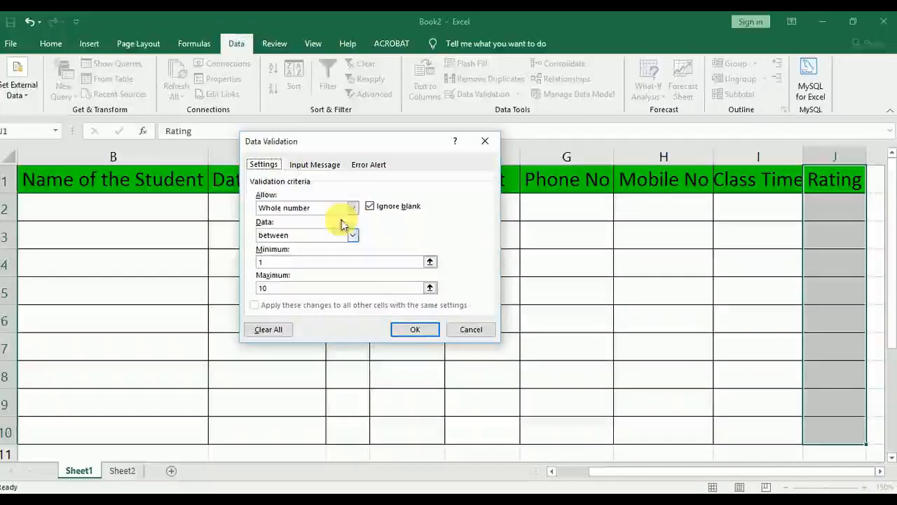
left_click(369, 167)
left_click(267, 165)
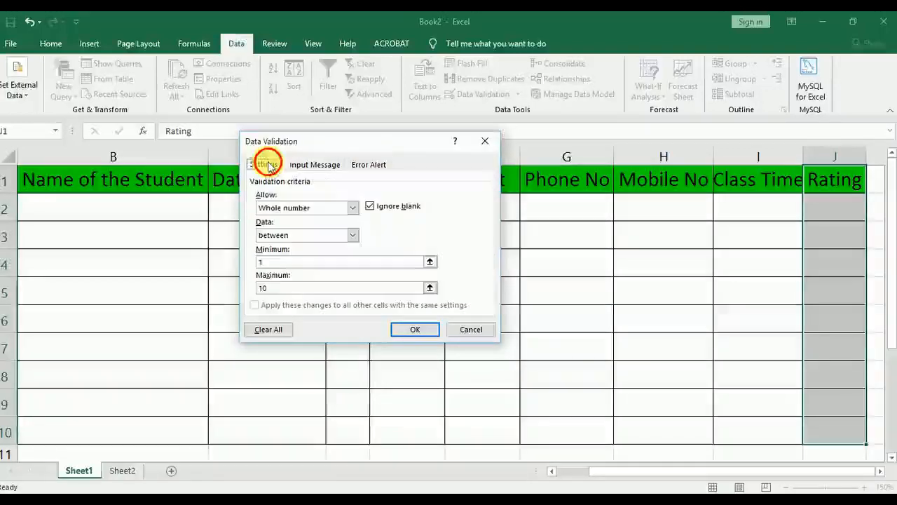
left_click(371, 166)
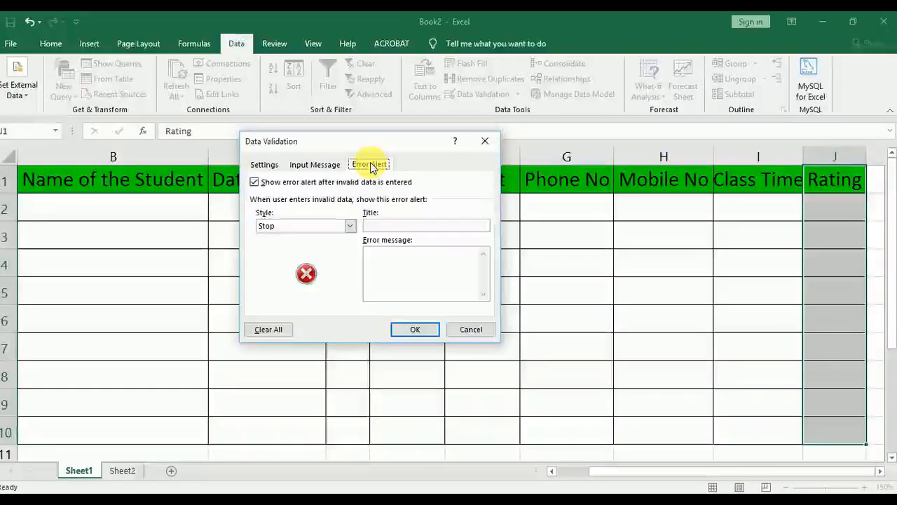
left_click(265, 165)
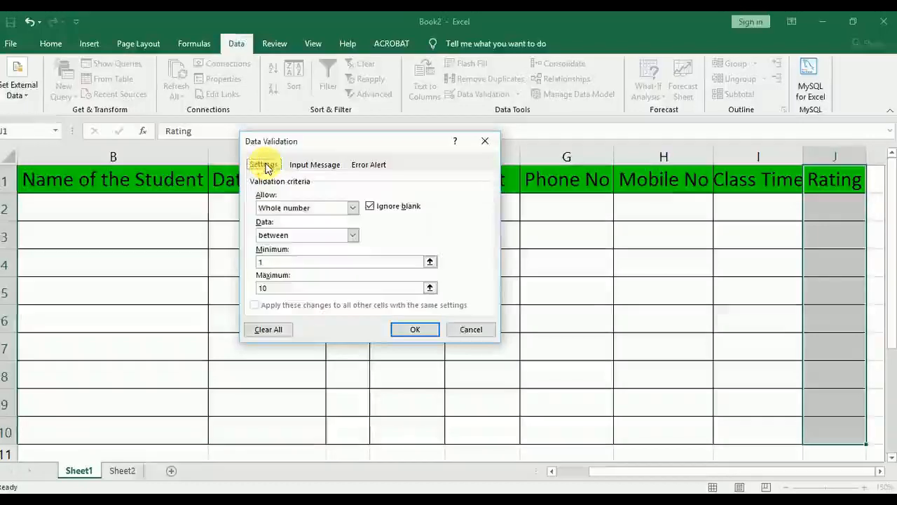
left_click(414, 329)
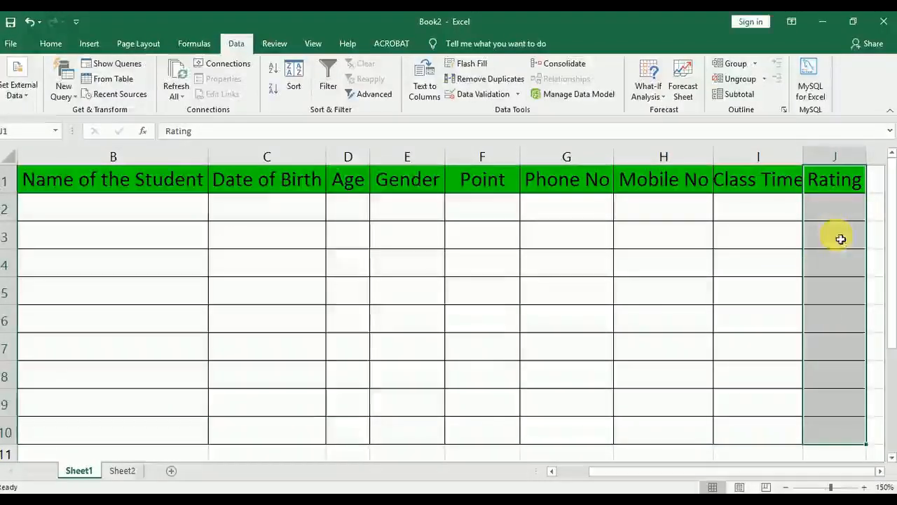
Enter the ratings 10, 9 and 8 in cells J2 to J4 of the Rating column
left_click(837, 217)
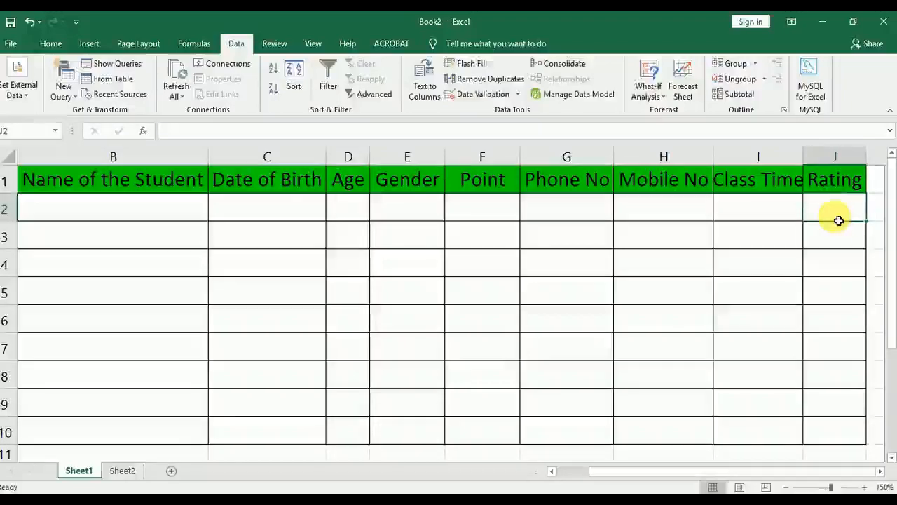
type("10")
key("Return")
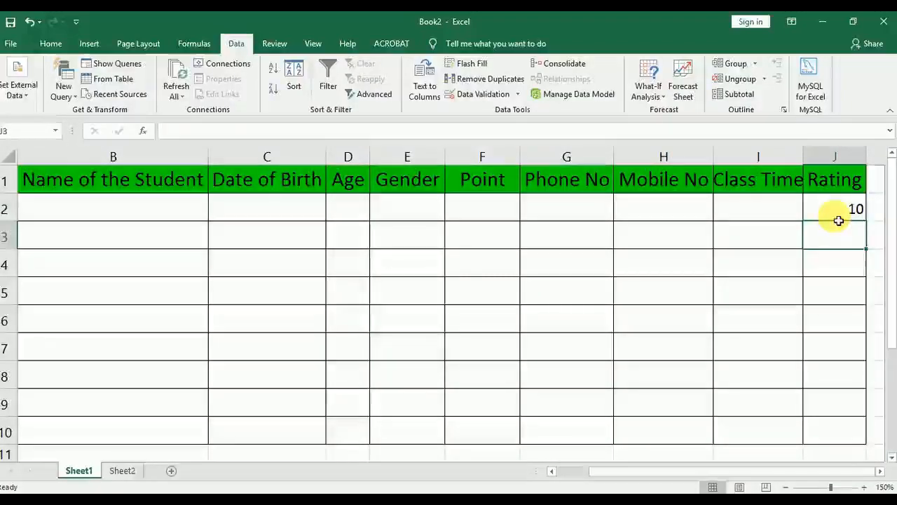
left_click(880, 471)
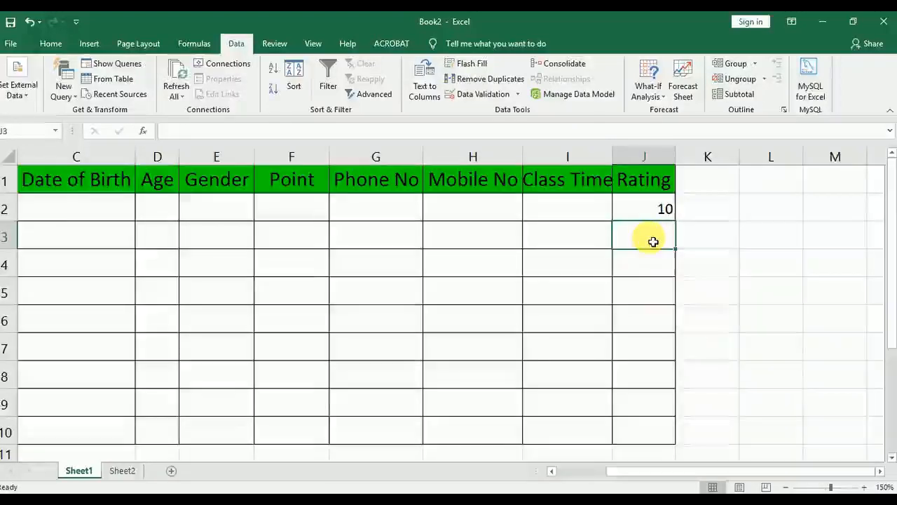
type("9")
key("Return")
type("8")
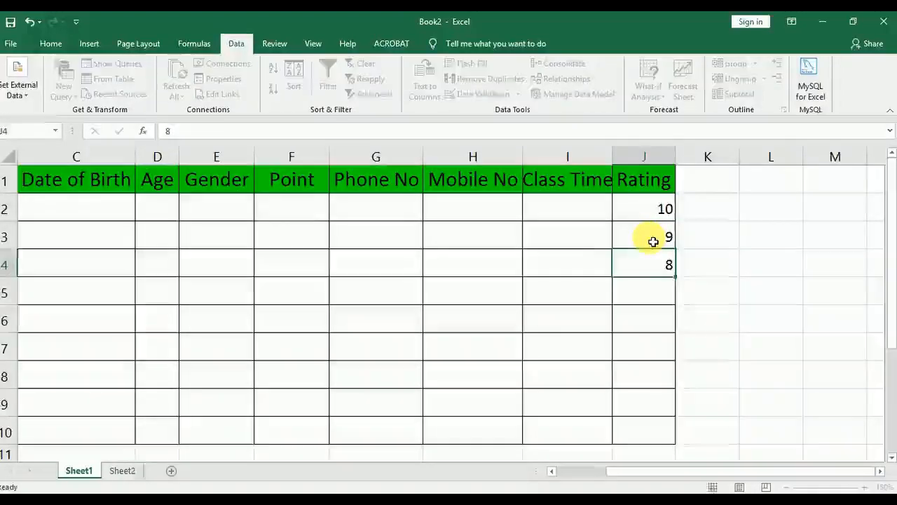
key("Return")
Test the Rating validation by trying the out-of-range values 12 and 11 in cell J5, and abandon the entry
type("12")
key("Return")
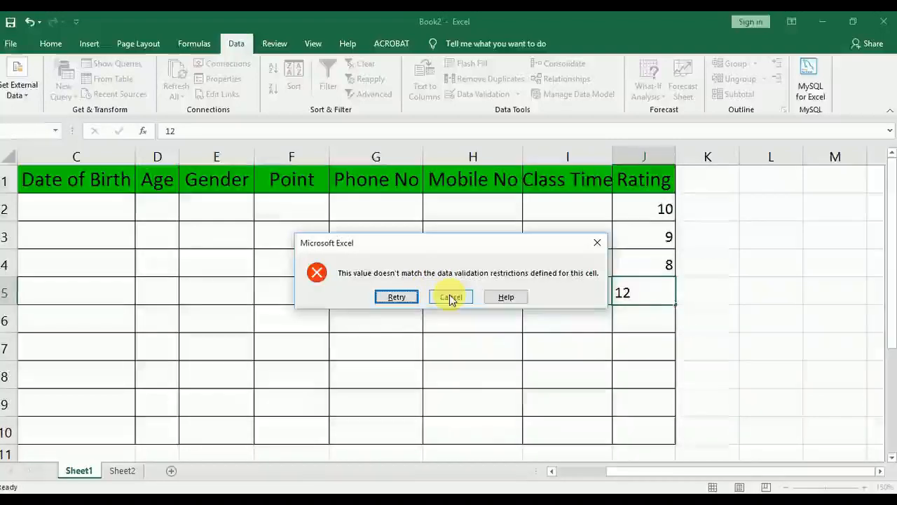
left_click(396, 297)
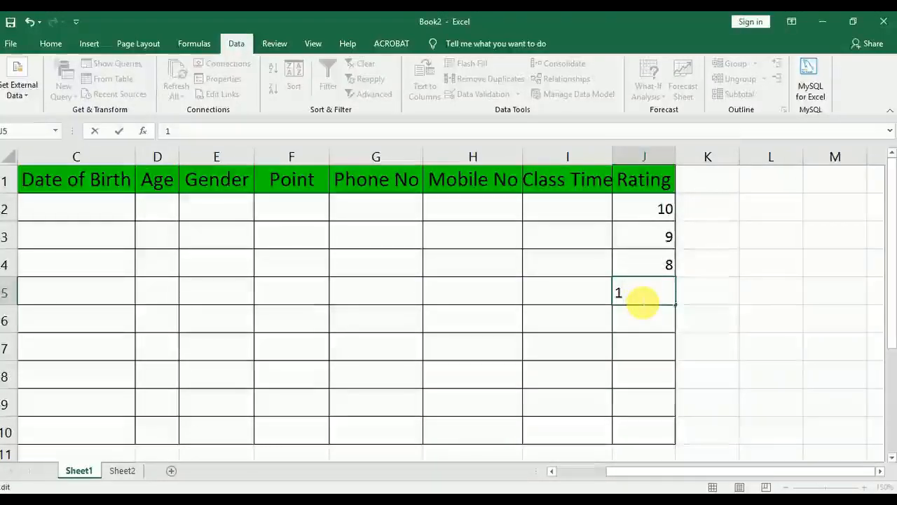
key("Return")
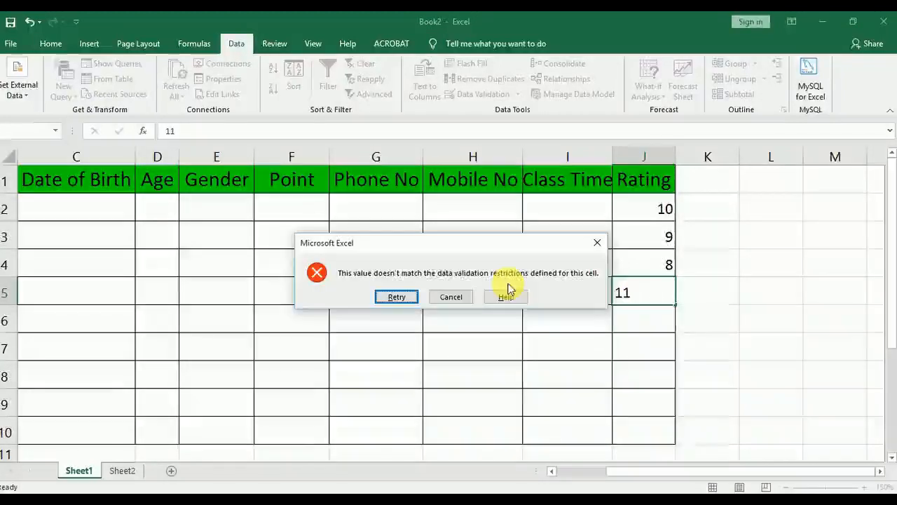
left_click(440, 300)
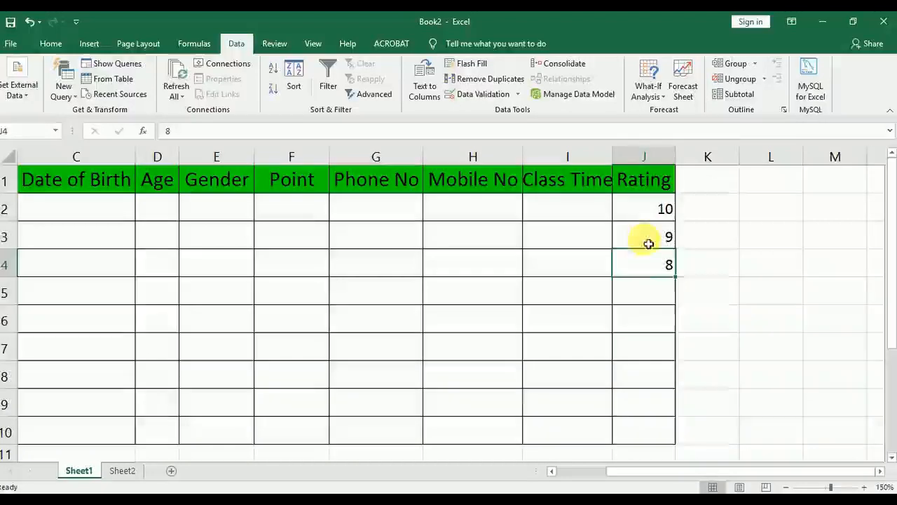
Enter the rating 1 in cell J5
left_click_drag(628, 212, 666, 428)
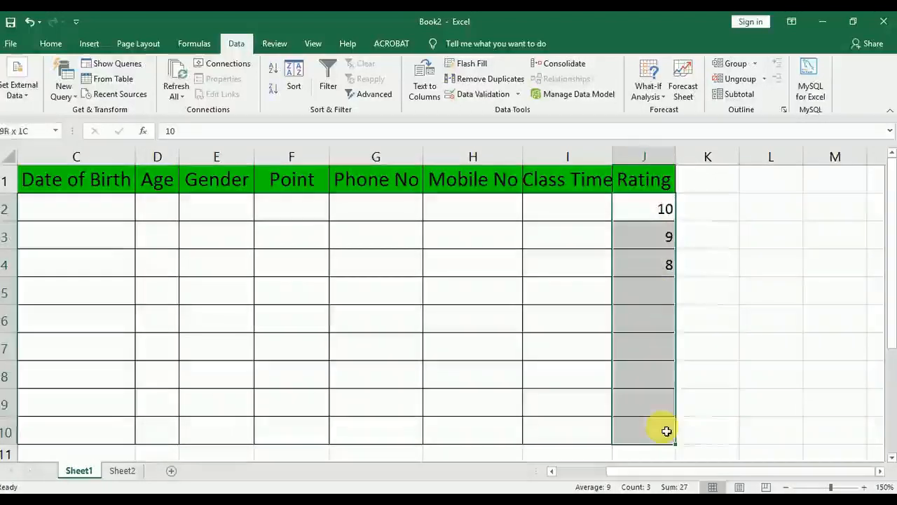
left_click(629, 298)
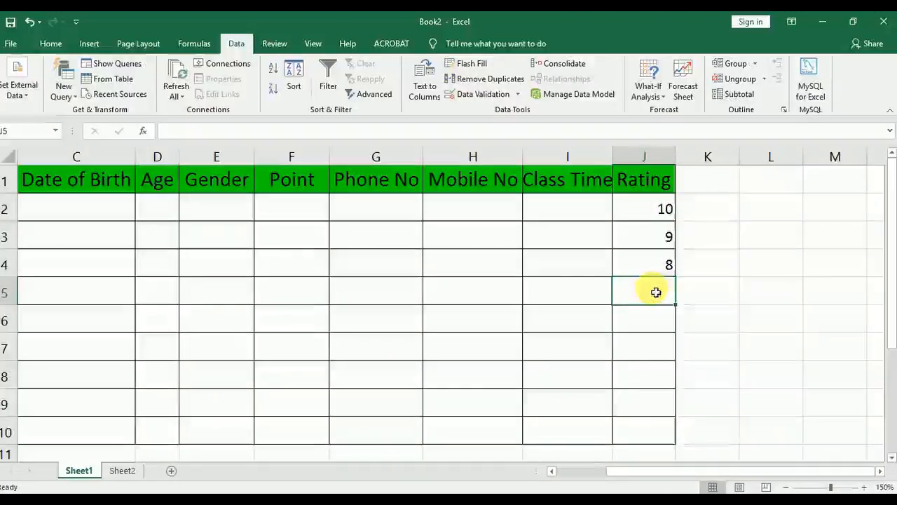
type("1")
key("Return")
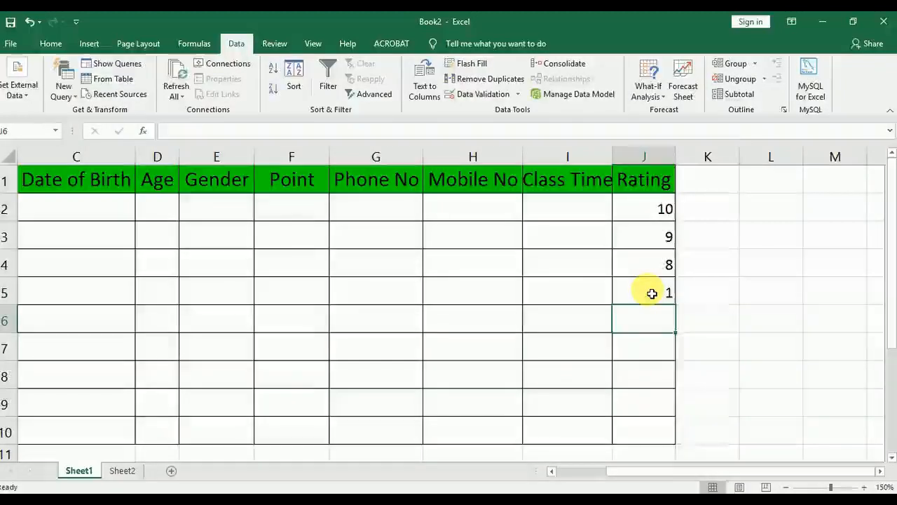
Test the lower limit by trying the value 0 in cell J6, and abandon the entry
type("0")
key("Return")
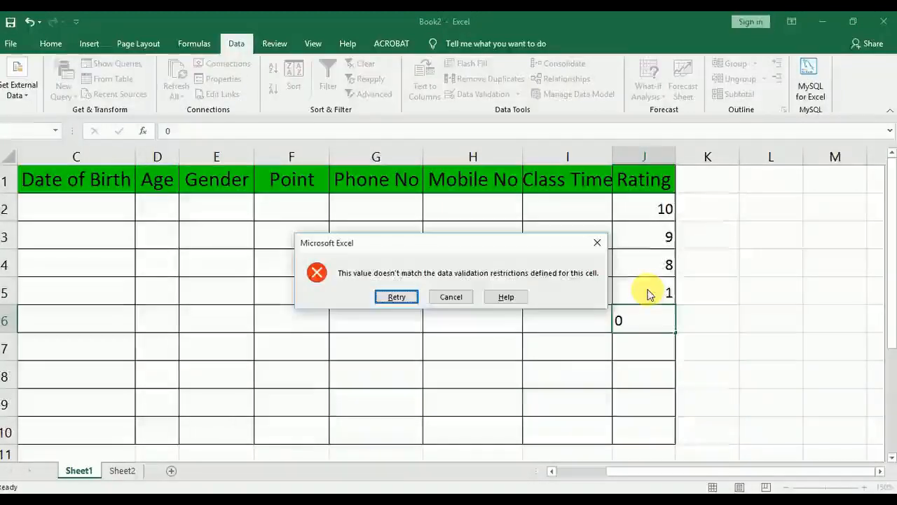
left_click(449, 298)
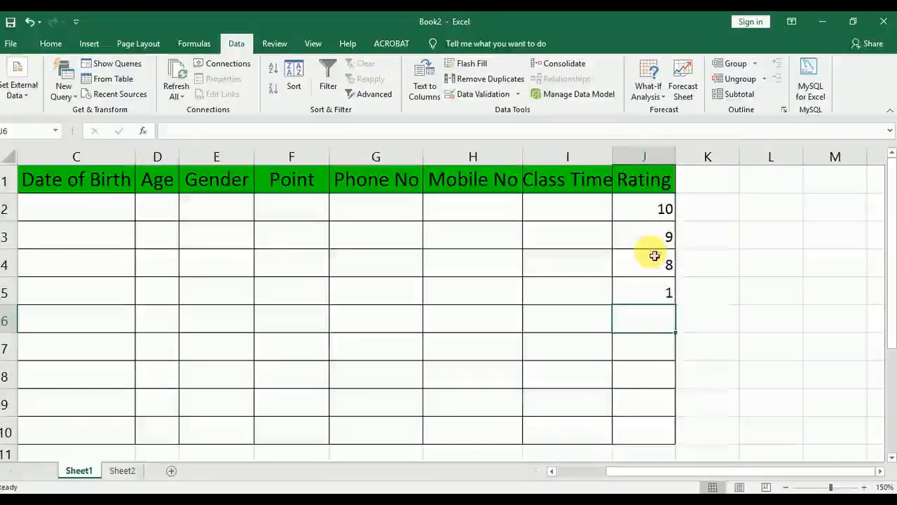
Enter the ratings 3 in cell J7 and 5 in cell J8
left_click(651, 355)
type("3")
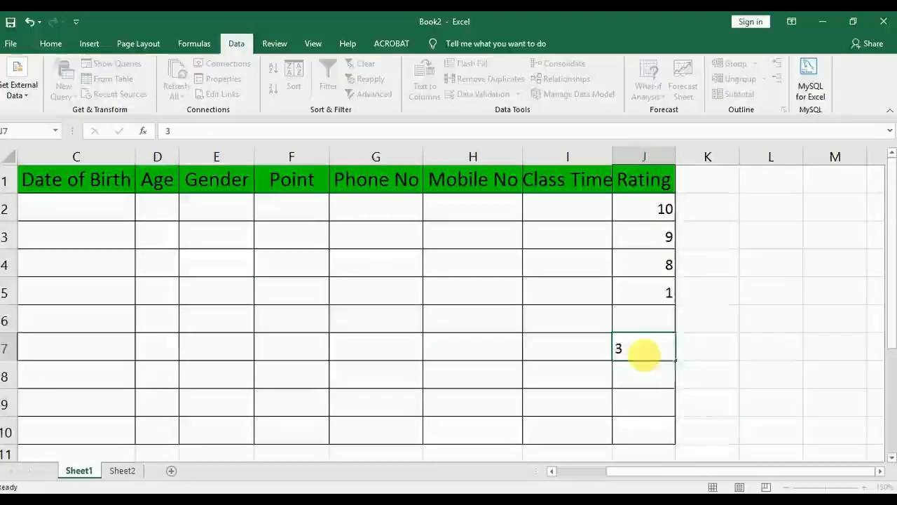
key("Return")
type("5")
key("Return")
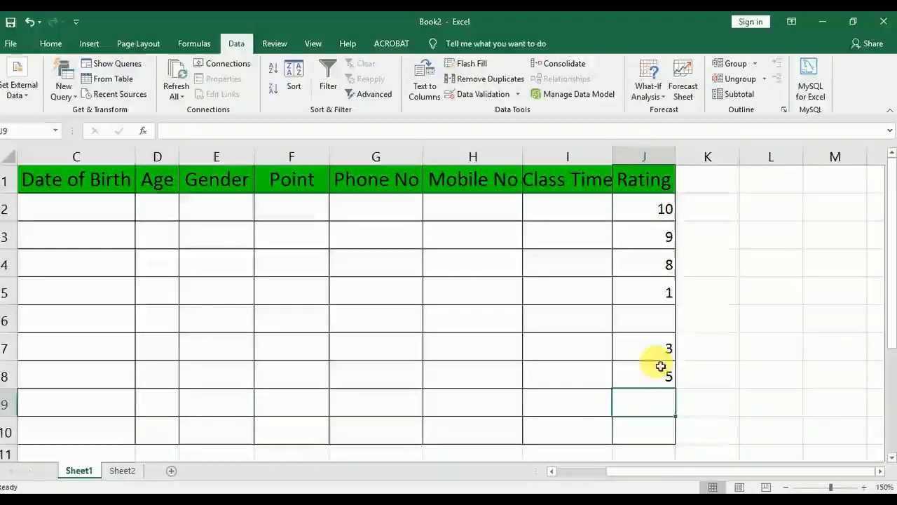
Give the validation rule on the Rating range J1:J10 an error alert titled "Warning" with the message "Enter Only 1-10 Number"
left_click(501, 98)
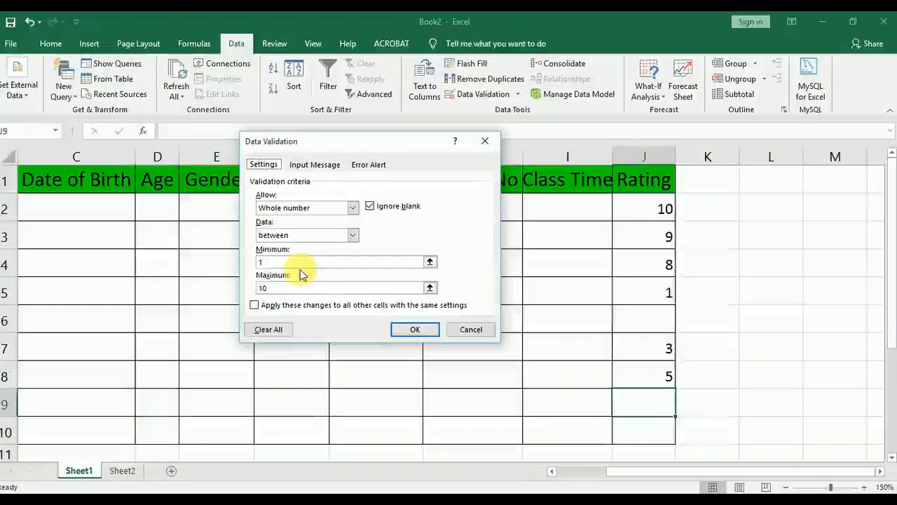
left_click(470, 329)
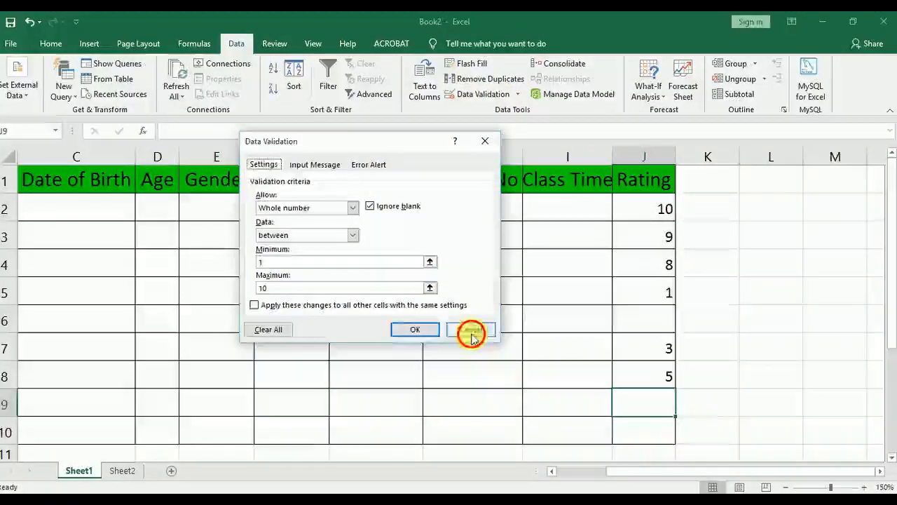
left_click_drag(646, 185, 669, 433)
left_click(490, 96)
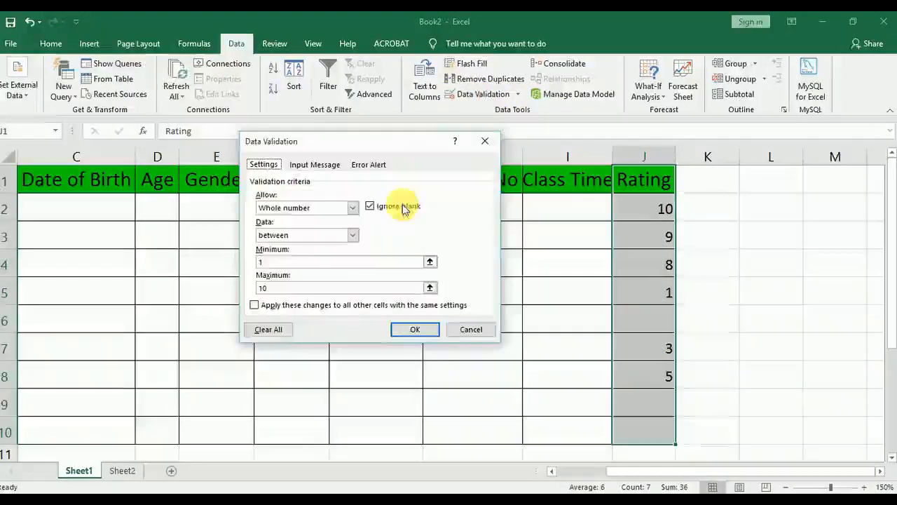
left_click(370, 164)
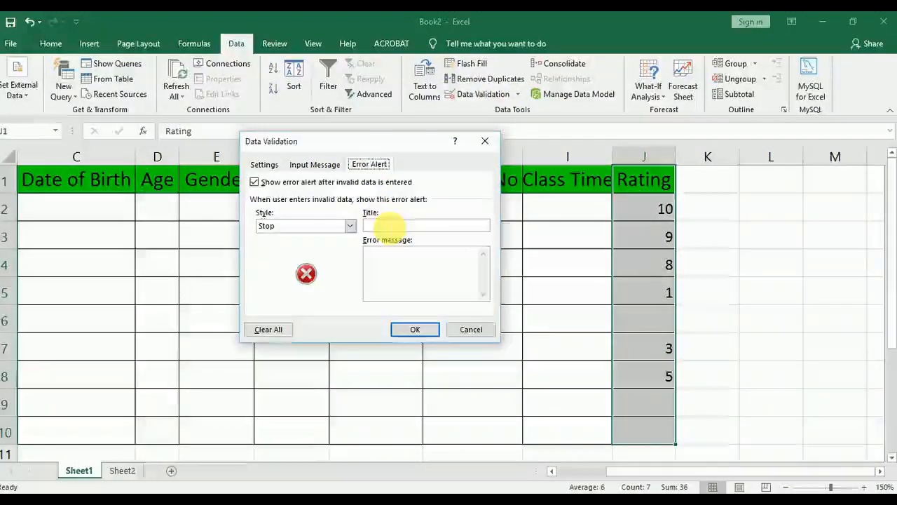
left_click(385, 224)
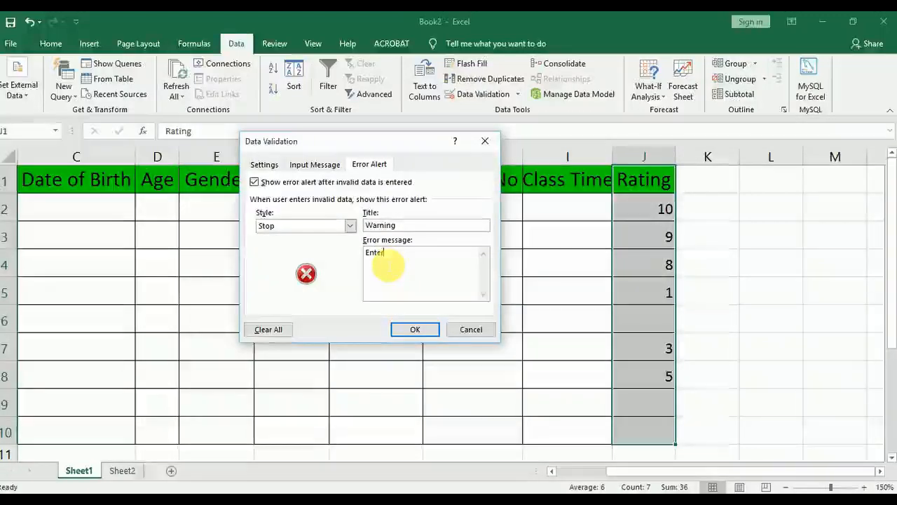
type("Onl")
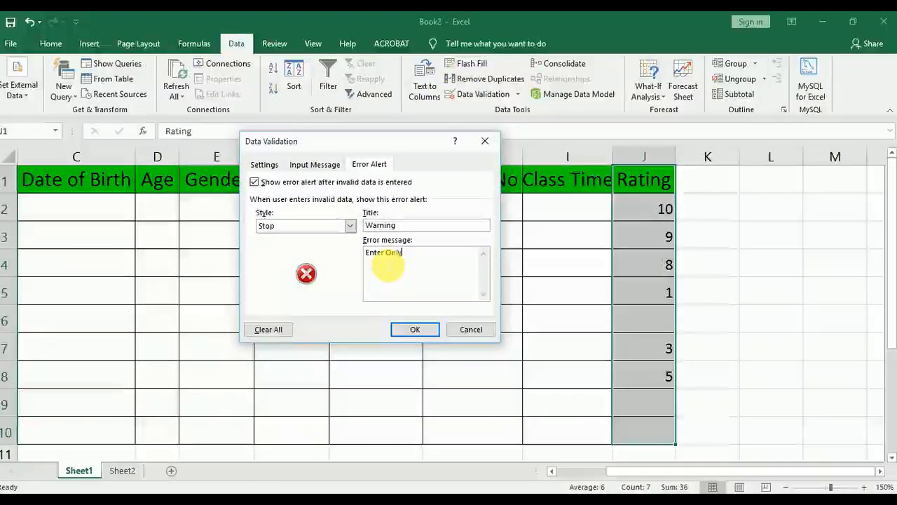
type("y 1-10")
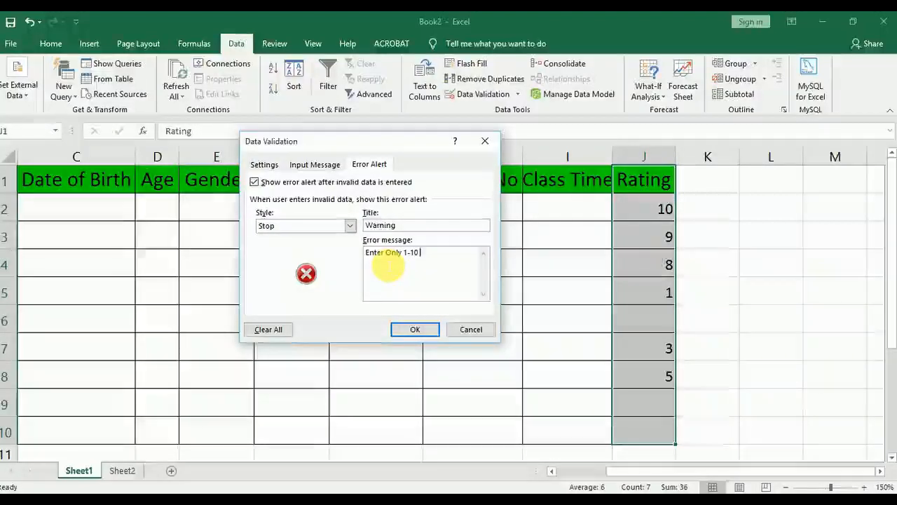
type(" Numbers")
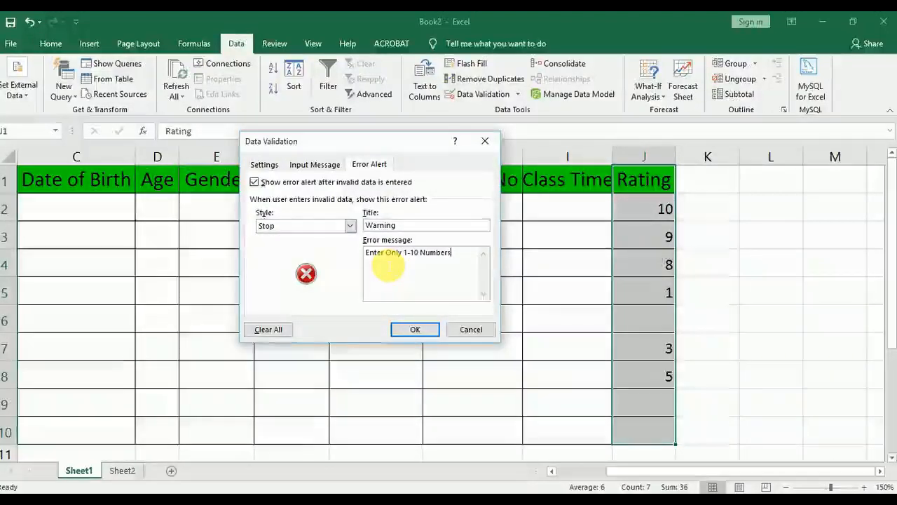
key("BackSpace")
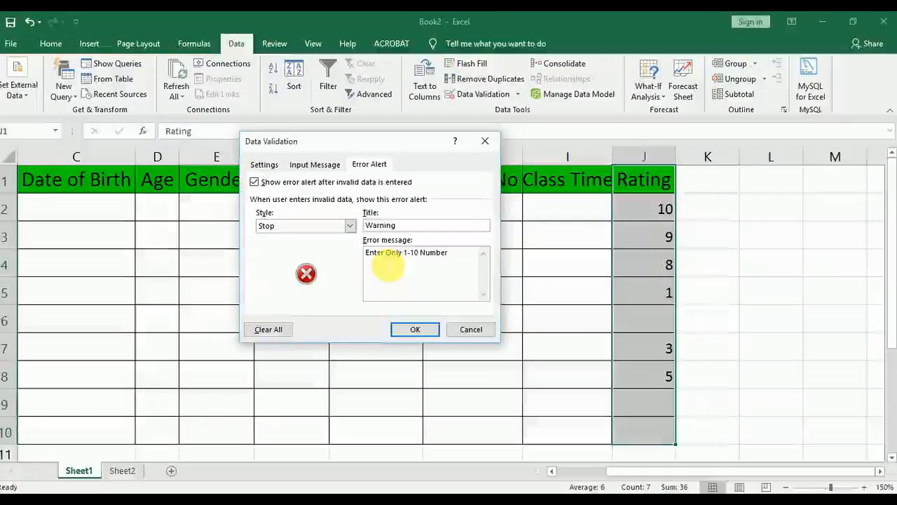
left_click(414, 330)
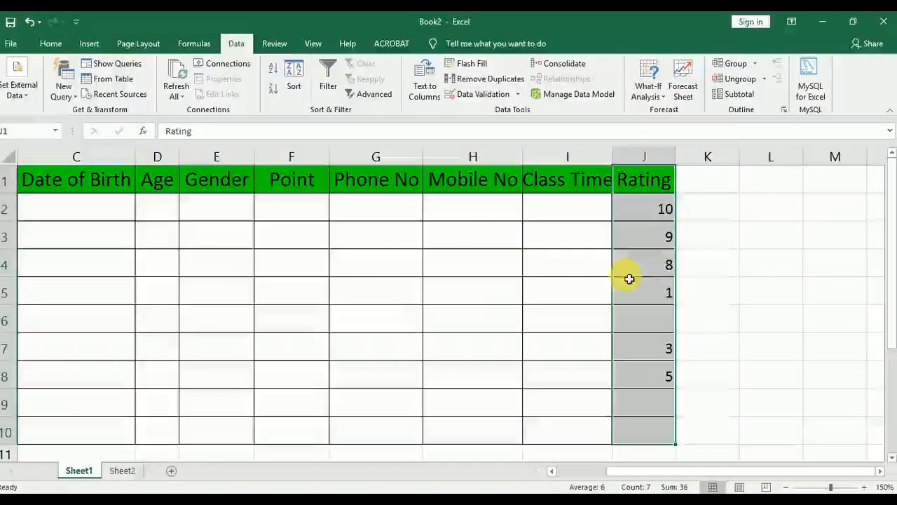
Test the custom error alert by trying the value 12 in cell J6, and abandon the entry
left_click(652, 259)
left_click_drag(659, 211, 675, 412)
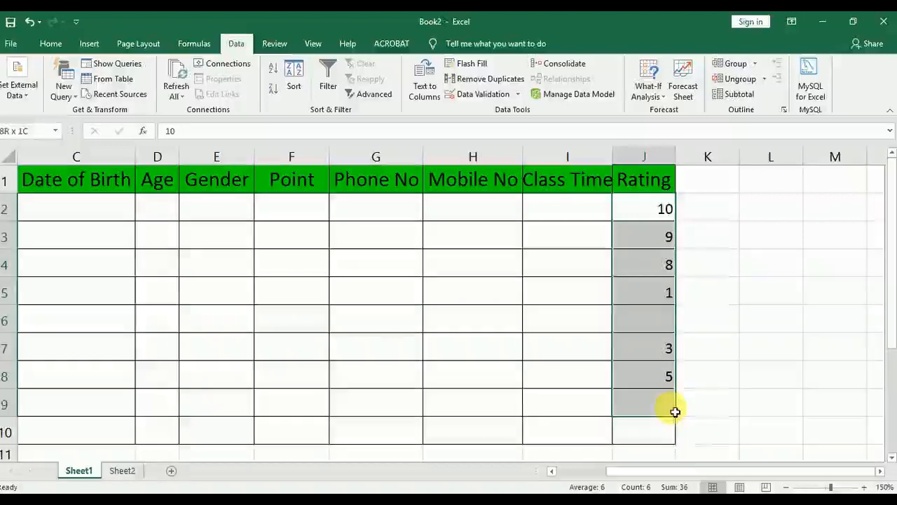
left_click(671, 347)
left_click(659, 326)
type("12")
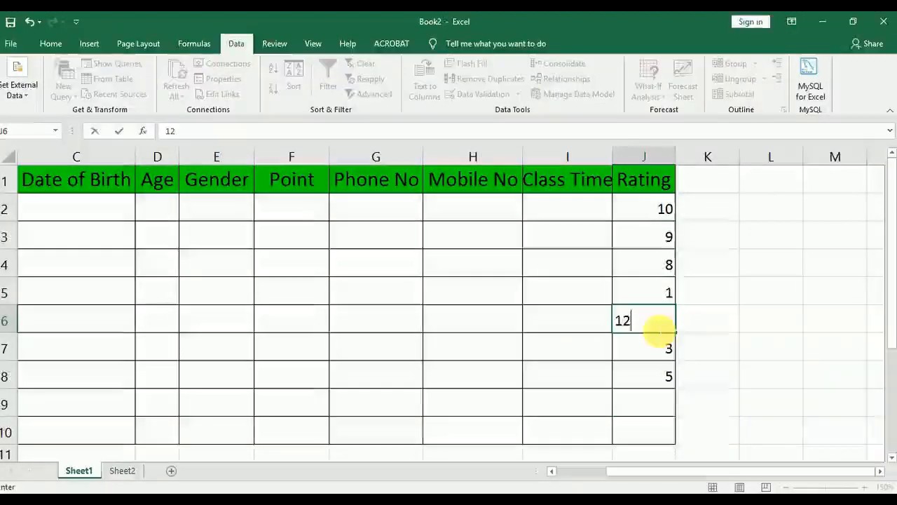
key("Return")
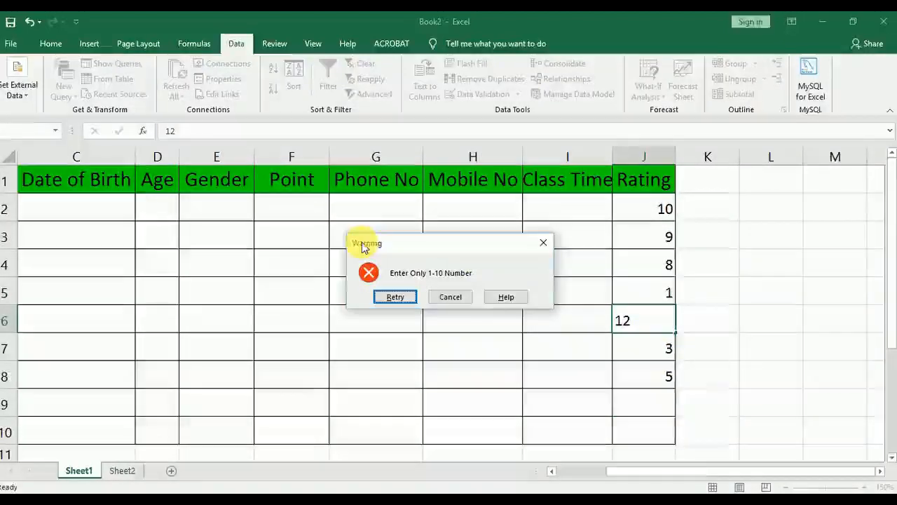
left_click(450, 299)
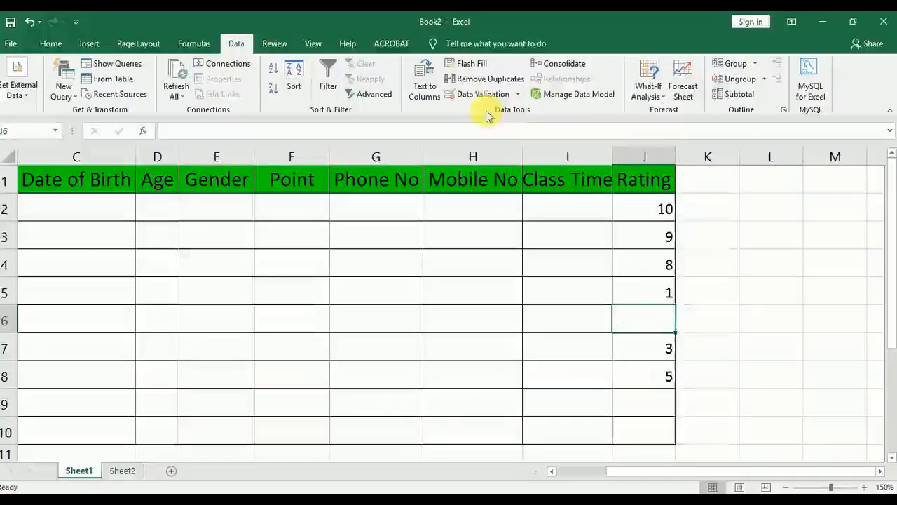
Change the whole-number validation rule on the Rating range J1:J10 to "not between" 1 and 10
left_click_drag(649, 188, 651, 430)
left_click(577, 356)
left_click_drag(651, 182, 677, 426)
left_click(466, 94)
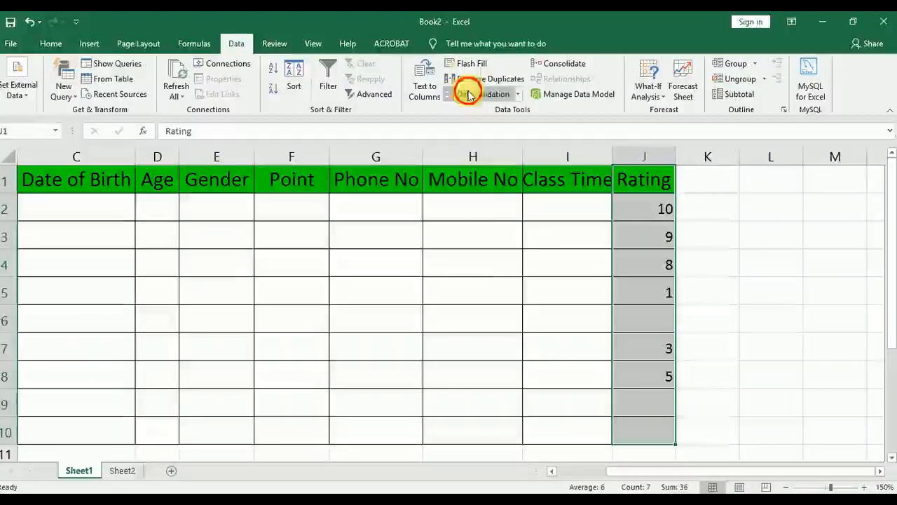
left_click(263, 165)
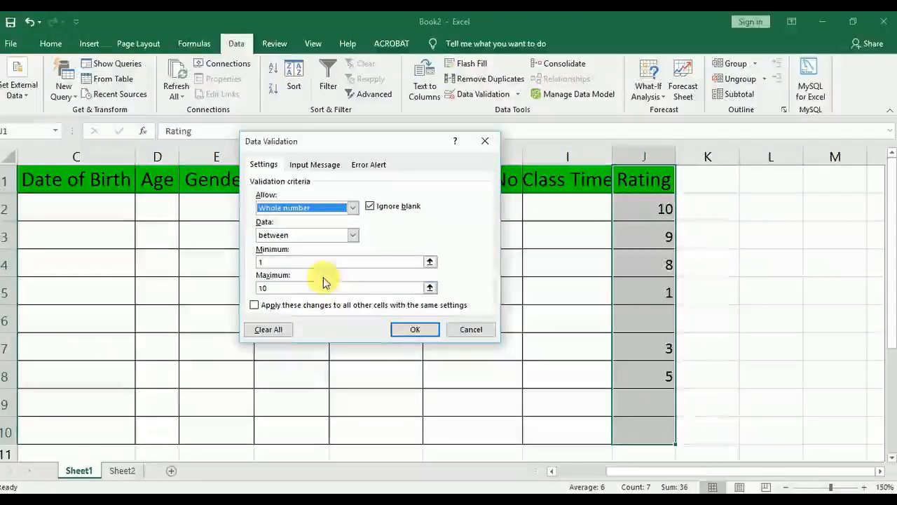
left_click(335, 238)
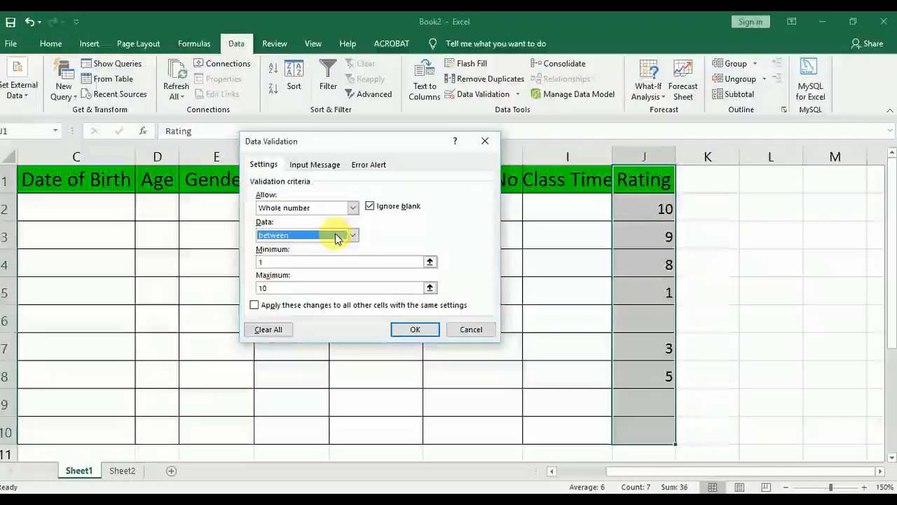
left_click(353, 237)
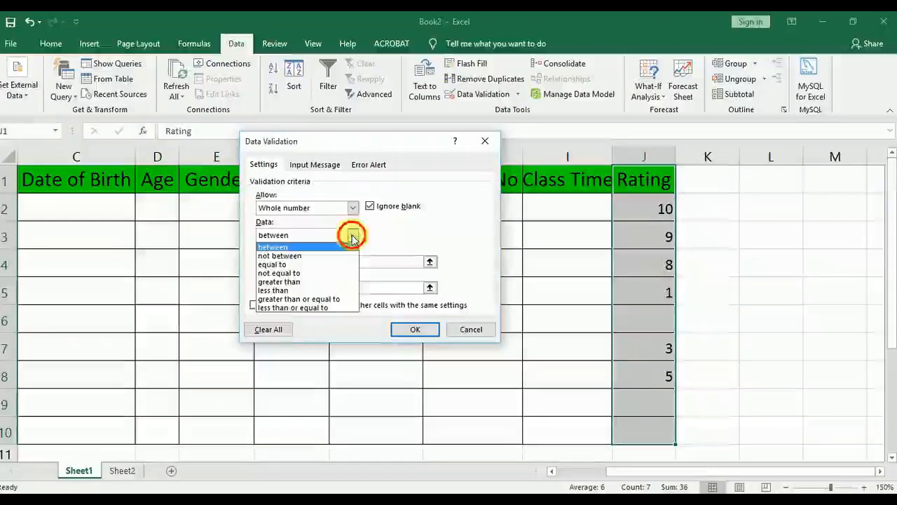
left_click(330, 256)
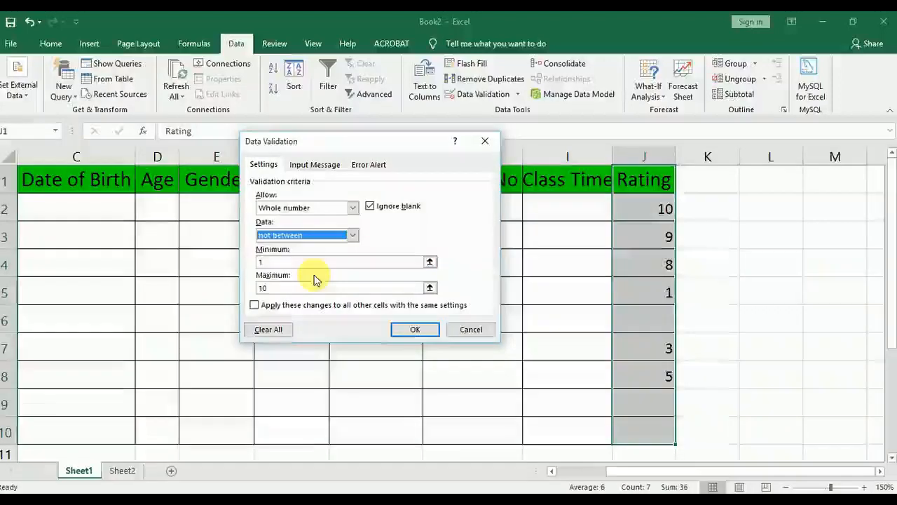
left_click(359, 165)
left_click(263, 164)
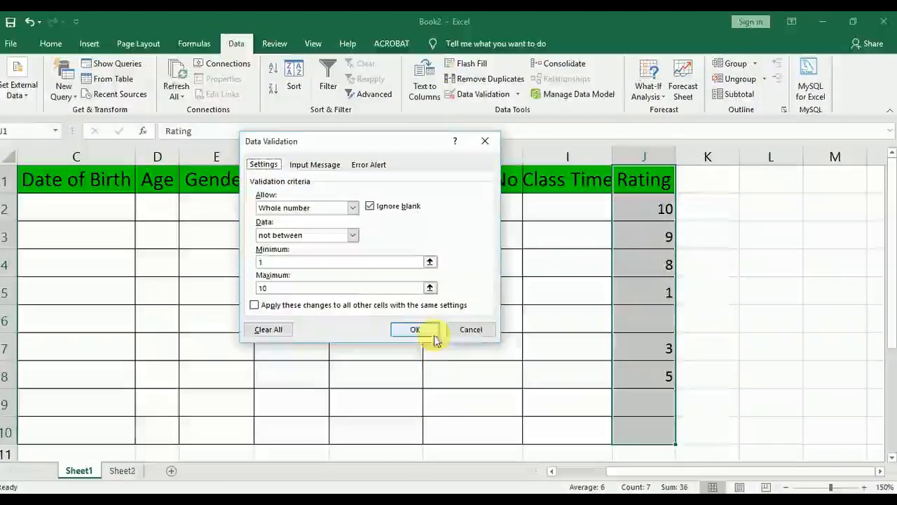
left_click(415, 330)
Clear the existing ratings from cells J2:J9
left_click(635, 264)
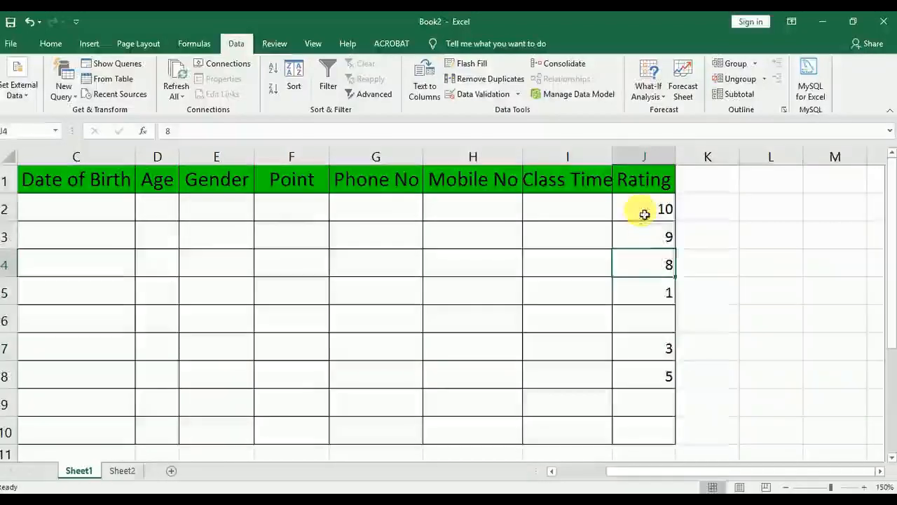
left_click_drag(644, 213, 663, 421)
key("Delete")
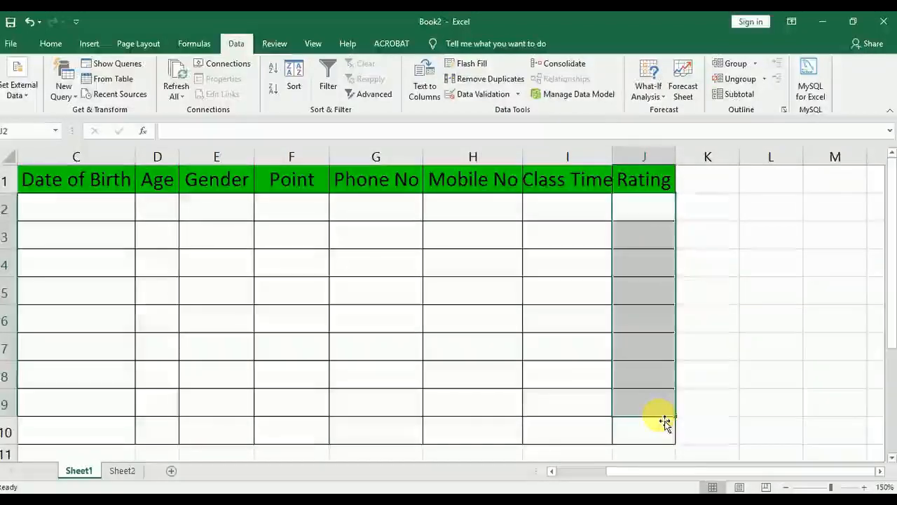
Test the "not between" rule by trying the value 8 in cell J3, and abandon the entry
left_click(647, 247)
type("8")
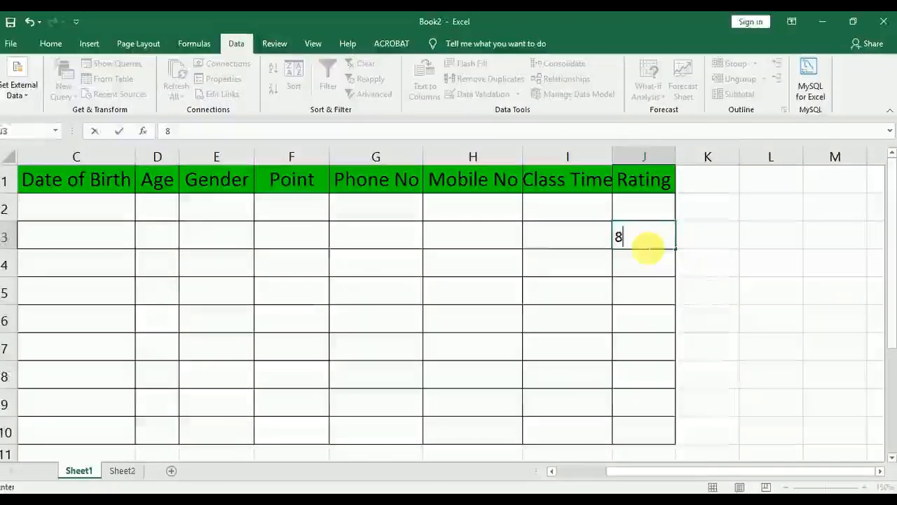
key("Return")
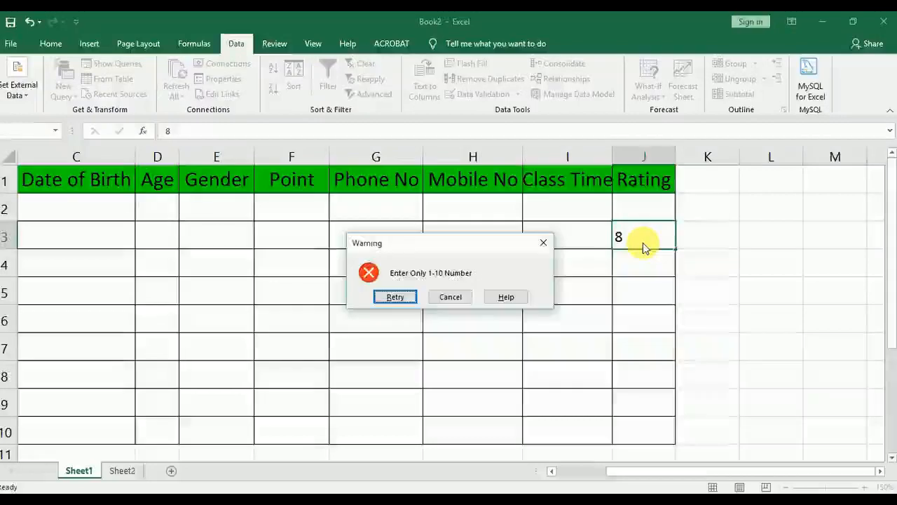
left_click(450, 298)
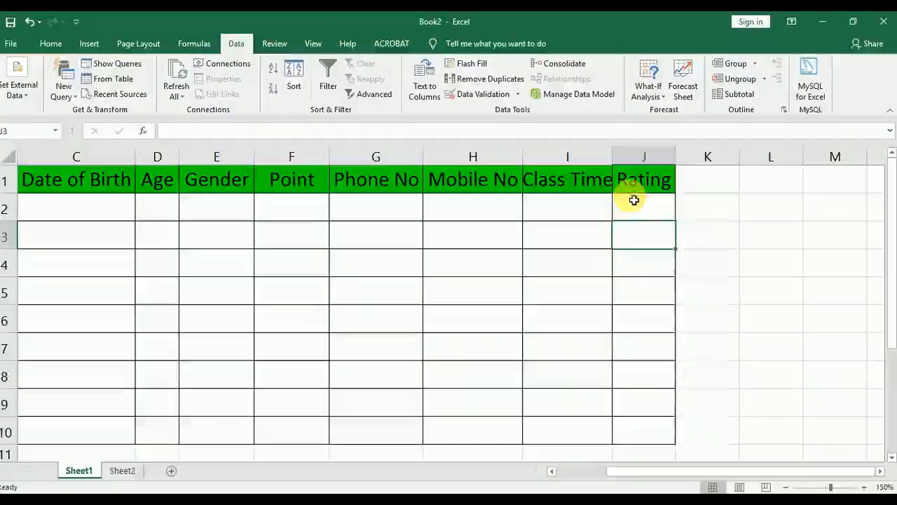
Change the error alert message of the Rating range J1:J10 to "Enter error"
scroll(634, 185, "down", 1)
left_click_drag(636, 179, 649, 282)
scroll(649, 282, "up", 1)
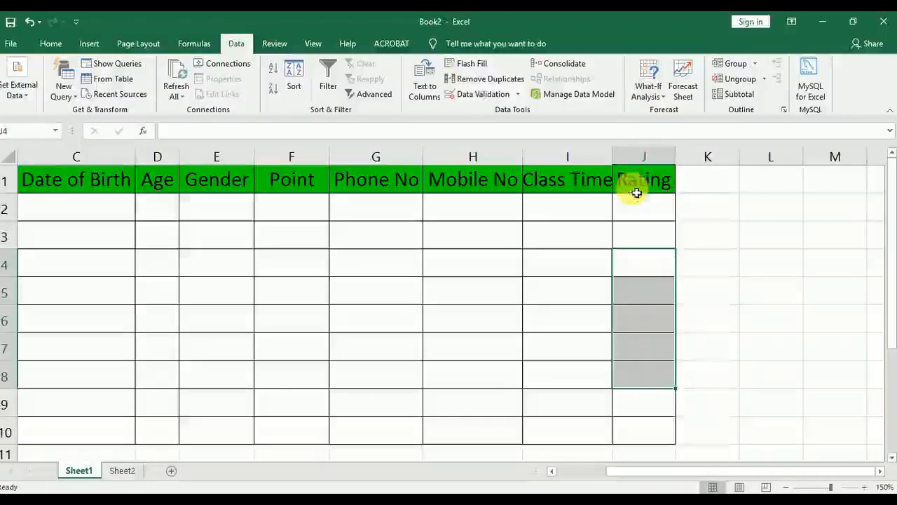
left_click_drag(634, 190, 659, 438)
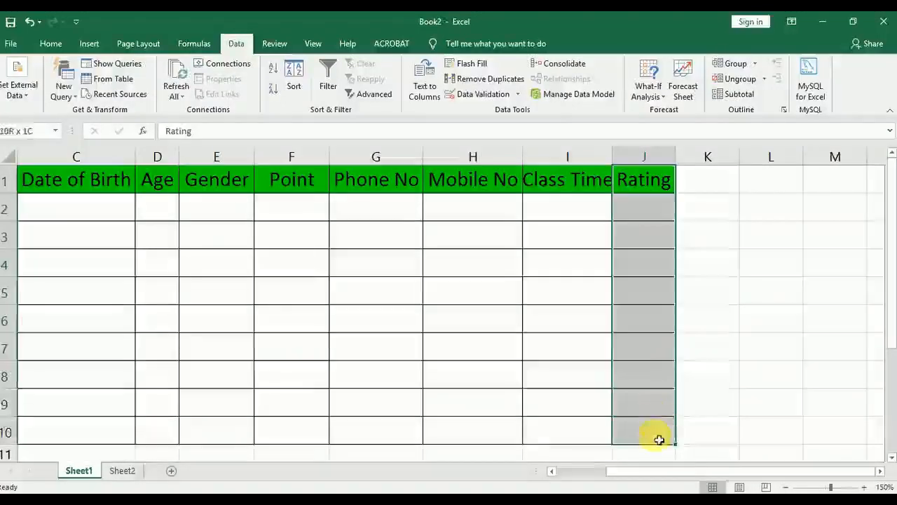
left_click(483, 99)
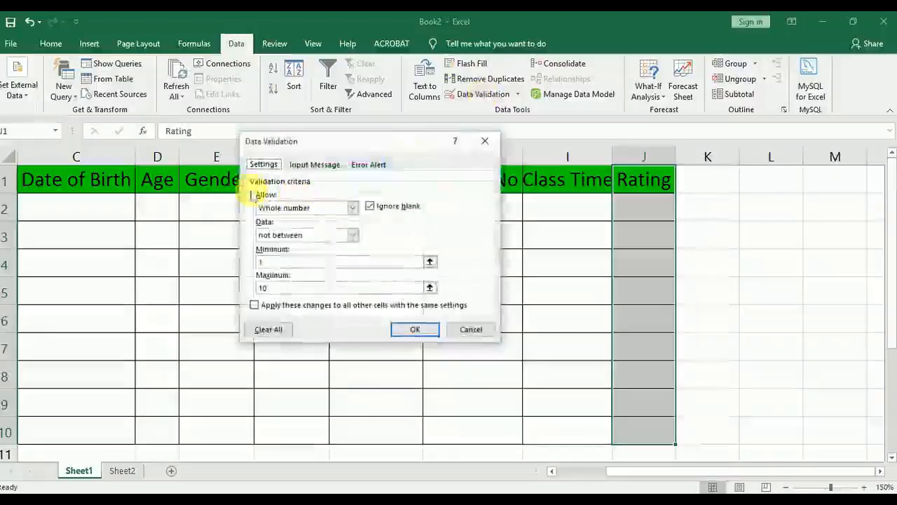
left_click(370, 166)
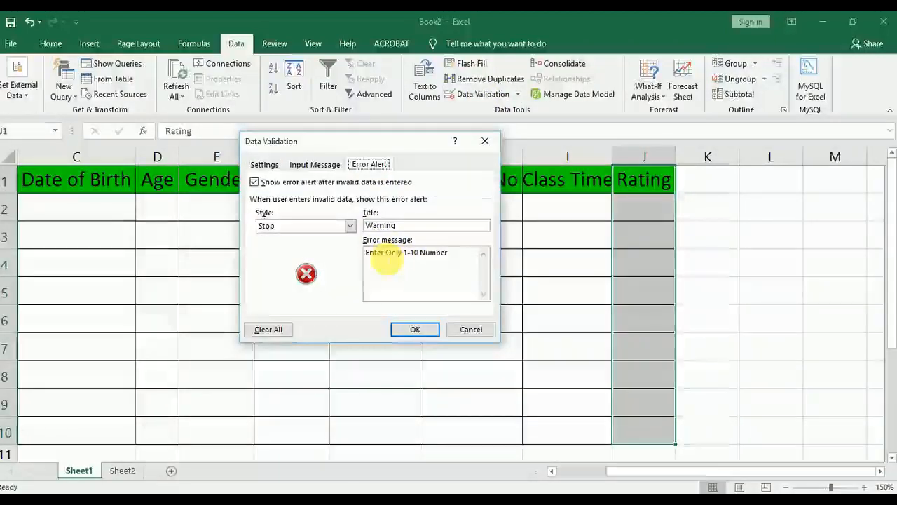
left_click_drag(386, 254, 473, 261)
type("arr")
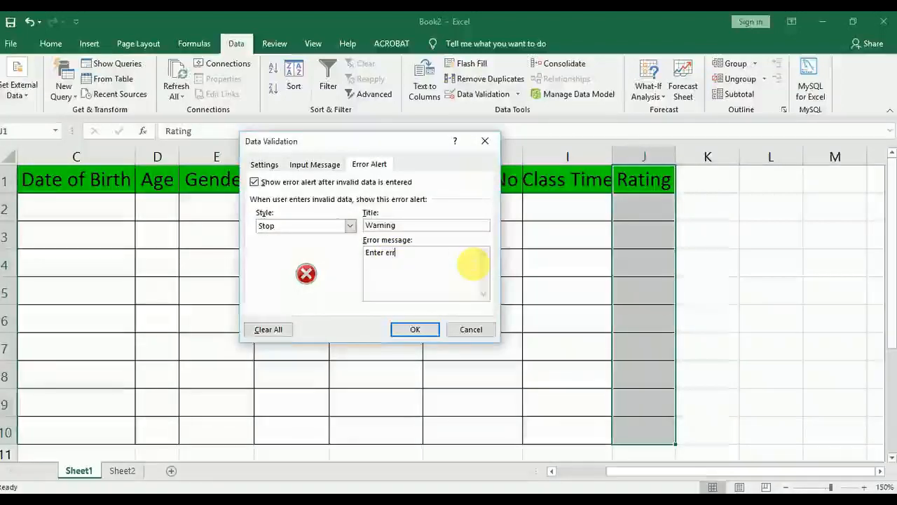
type("or")
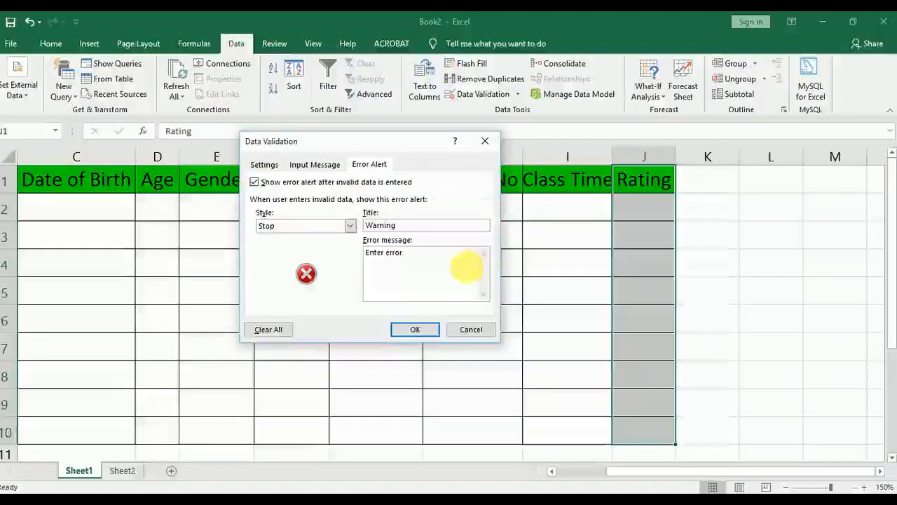
left_click(418, 330)
Test the changed rule by entering 12 in cell J3 and trying 8 in cell J4, abandoning the entry in J4
left_click(634, 244)
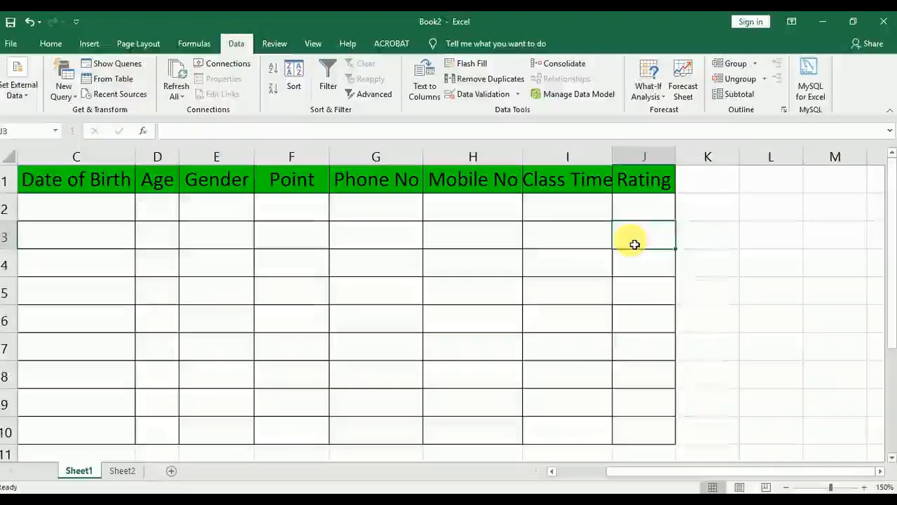
type("12")
key("Return")
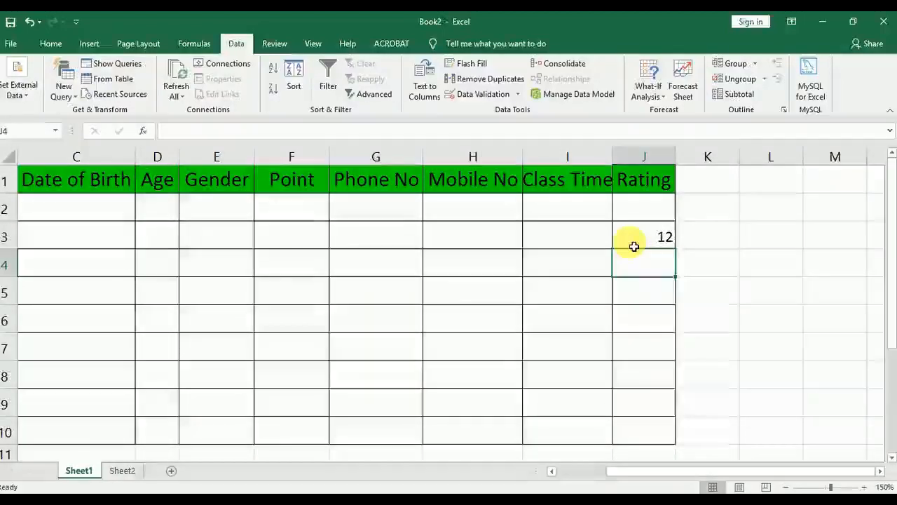
type("8")
key("Return")
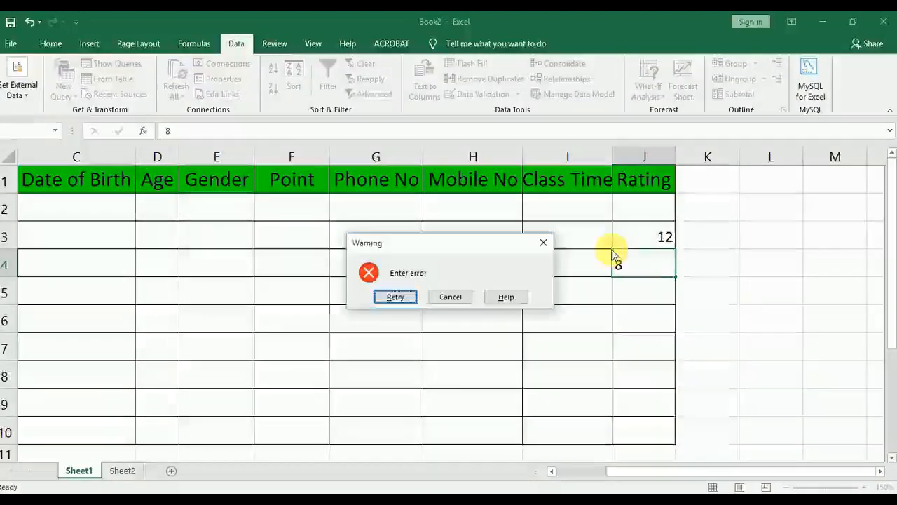
left_click(452, 297)
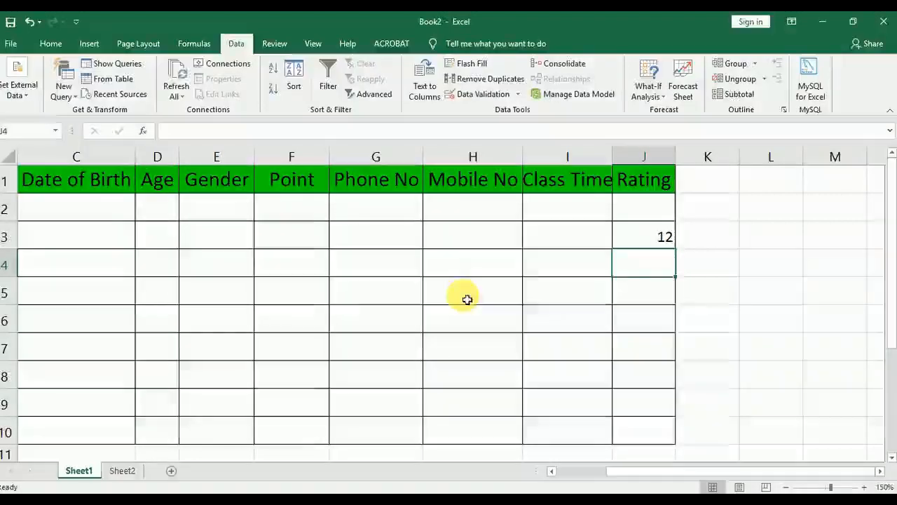
left_click(664, 232)
left_click_drag(646, 187, 651, 445)
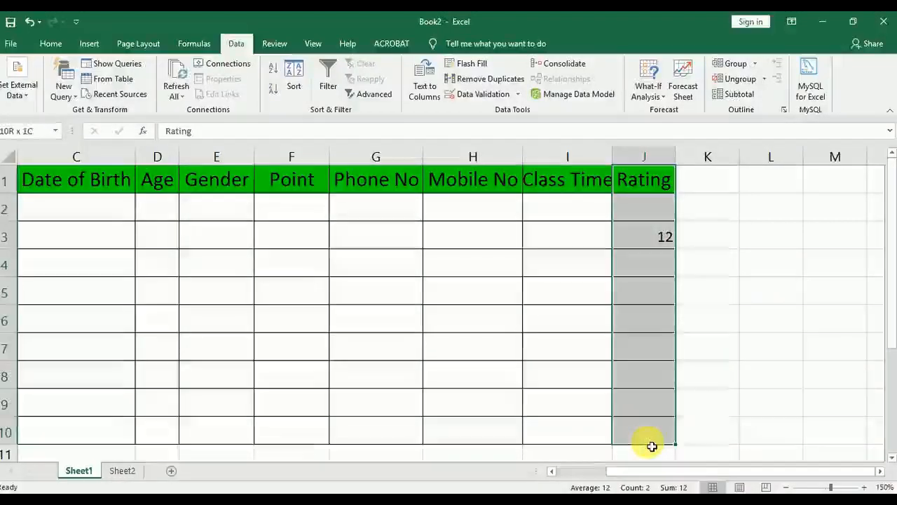
left_click(473, 96)
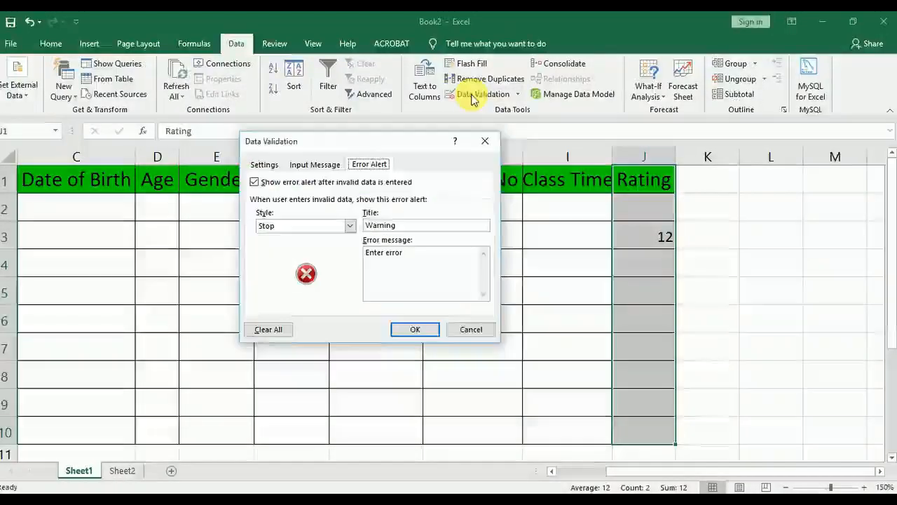
left_click(484, 141)
Clear all data validation settings, including the error alert, from the Rating range J1:J10
left_click(669, 238)
left_click_drag(640, 176, 655, 432)
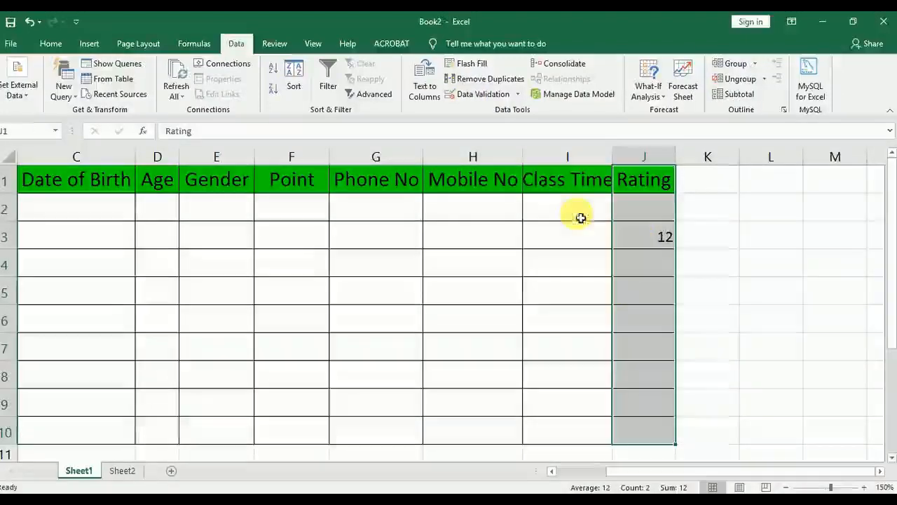
left_click(501, 95)
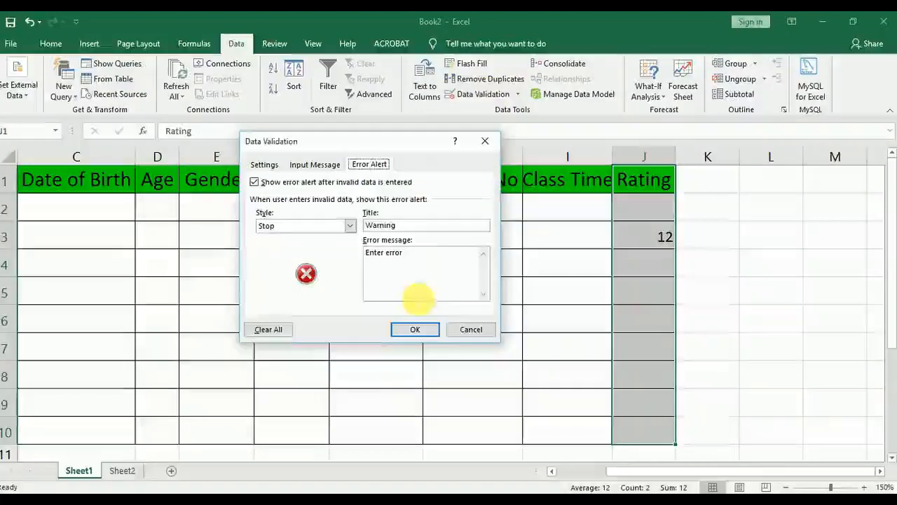
left_click(270, 163)
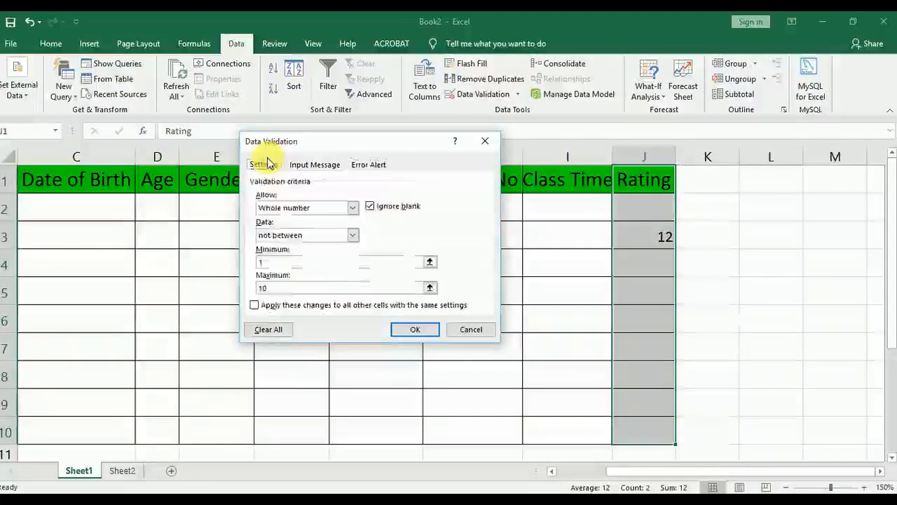
left_click(269, 329)
left_click(367, 164)
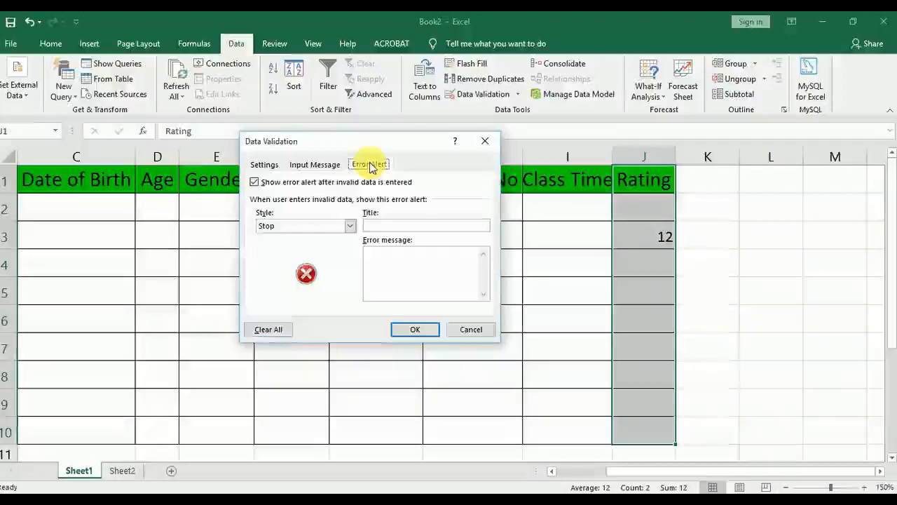
left_click(269, 167)
left_click(415, 329)
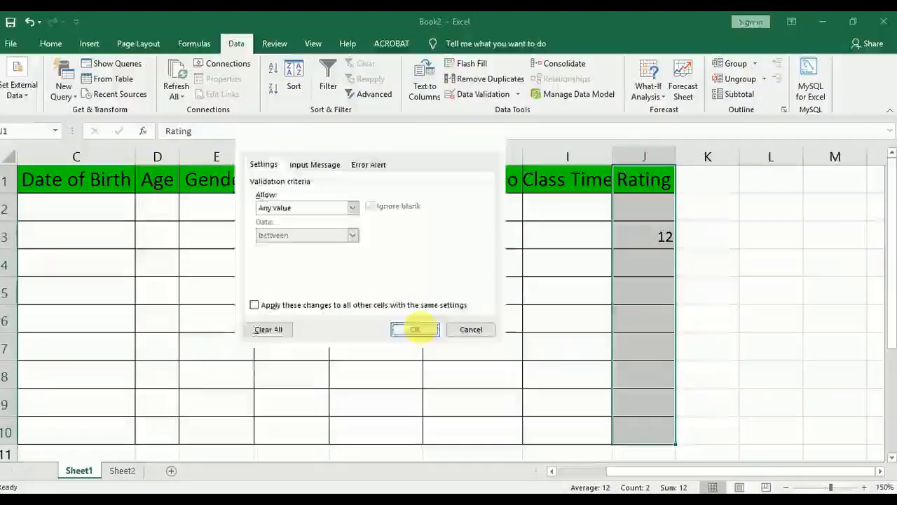
Enter the unrestricted ratings 8 in cell J3, 23 in cell J4 and 563 in cell J5
left_click(595, 248)
left_click(636, 239)
type("8")
key("Return")
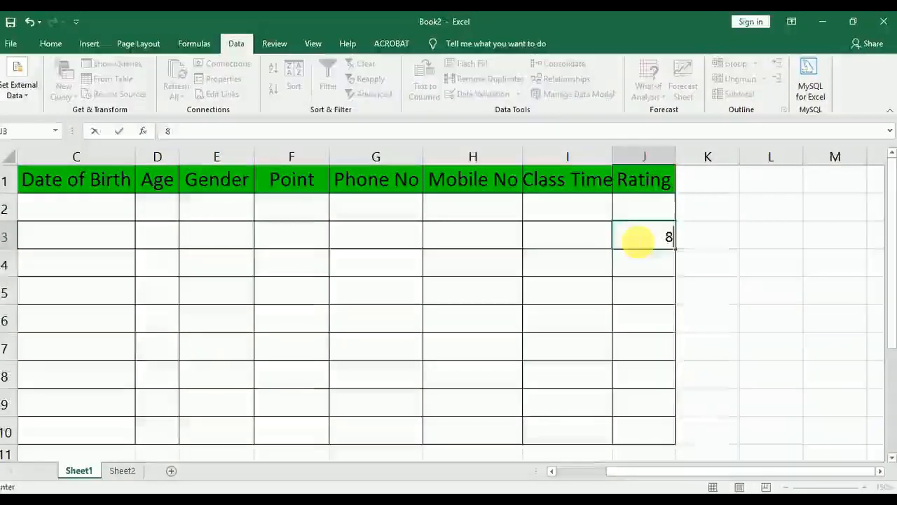
type("23")
key("Return")
type("563")
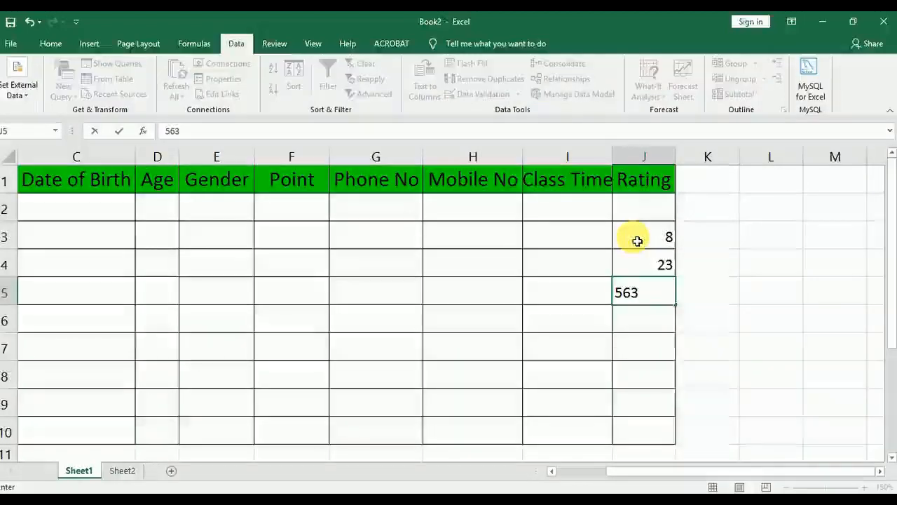
key("Return")
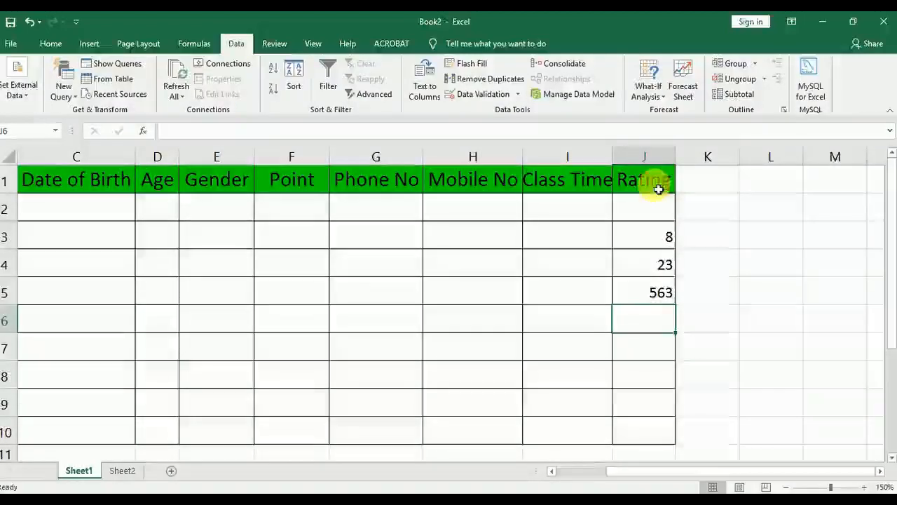
Delete the test ratings from cells J2:J10 in the Rating column
left_click_drag(655, 206, 666, 432)
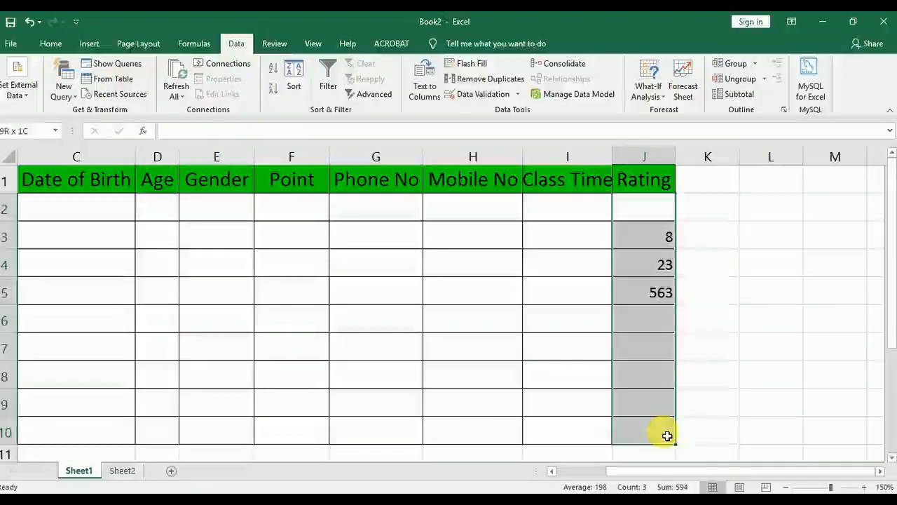
key("Delete")
left_click(537, 256)
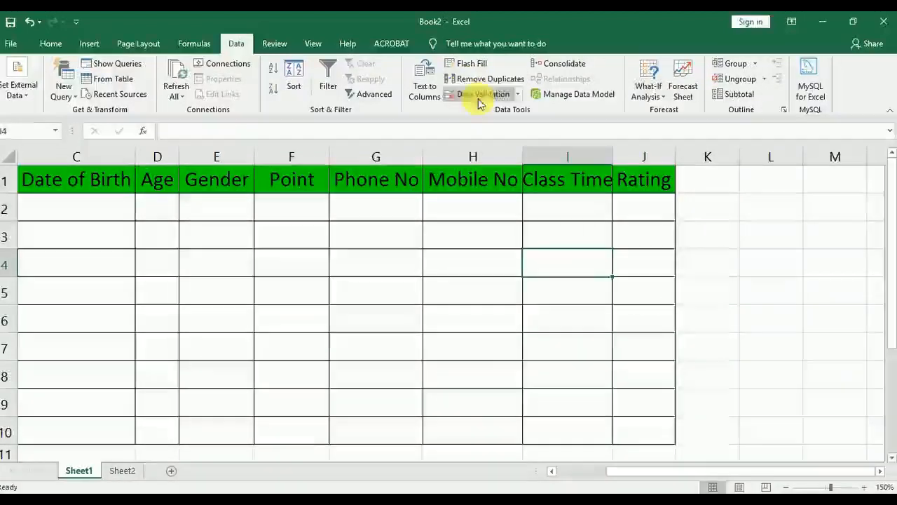
left_click(481, 94)
left_click(295, 207)
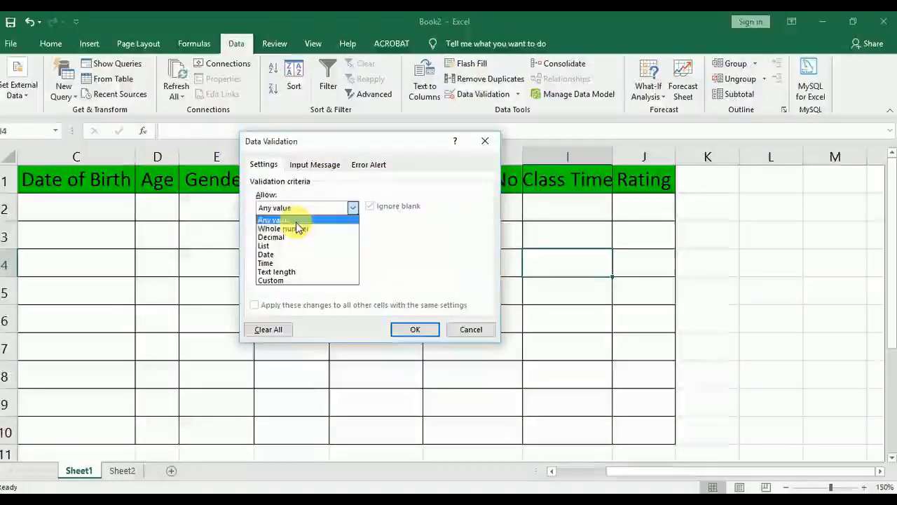
left_click(471, 330)
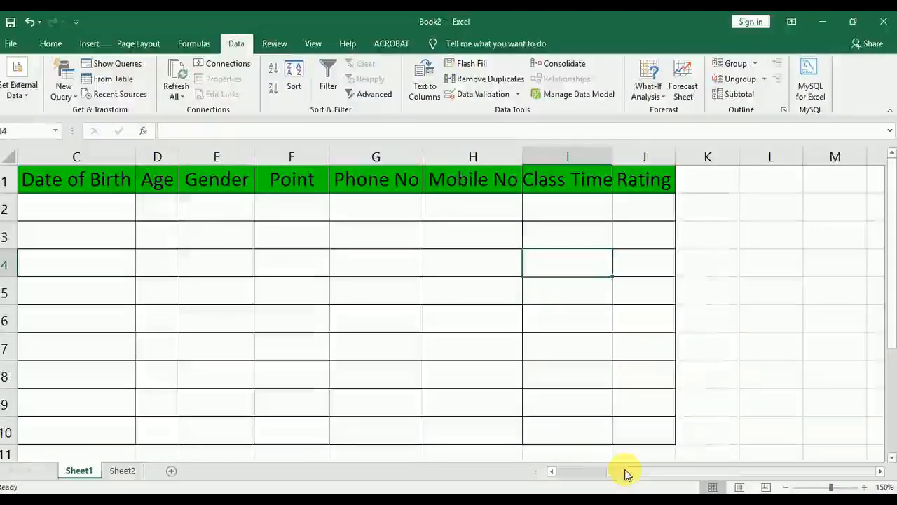
left_click_drag(624, 472, 592, 473)
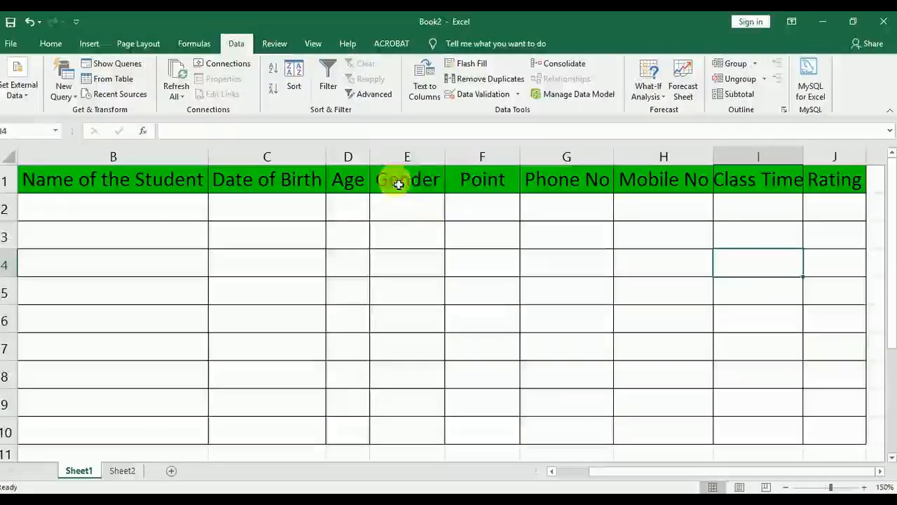
left_click(485, 184)
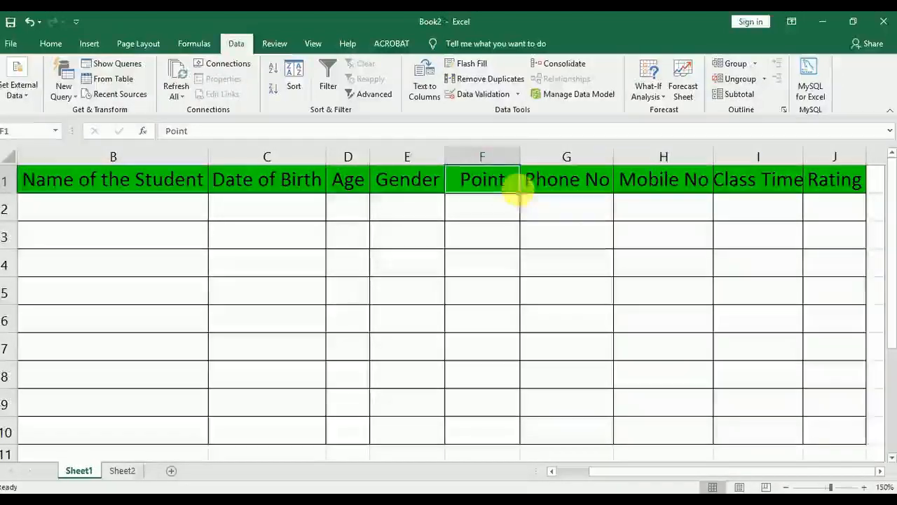
left_click(504, 210)
mouse_move(503, 179)
left_mouse_down()
mouse_move(505, 432)
mouse_move(504, 419)
left_mouse_up()
left_click(499, 346)
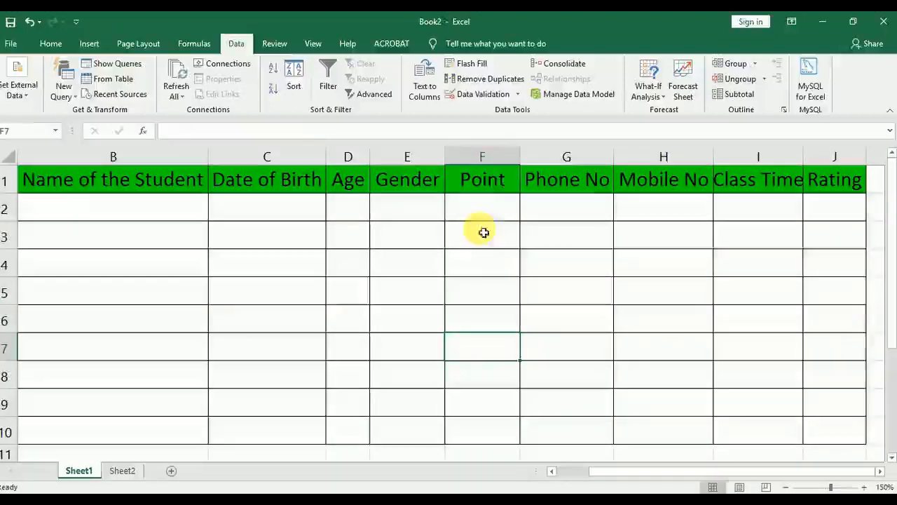
mouse_move(487, 180)
left_mouse_down()
mouse_move(498, 316)
mouse_move(492, 440)
mouse_move(494, 426)
left_mouse_up()
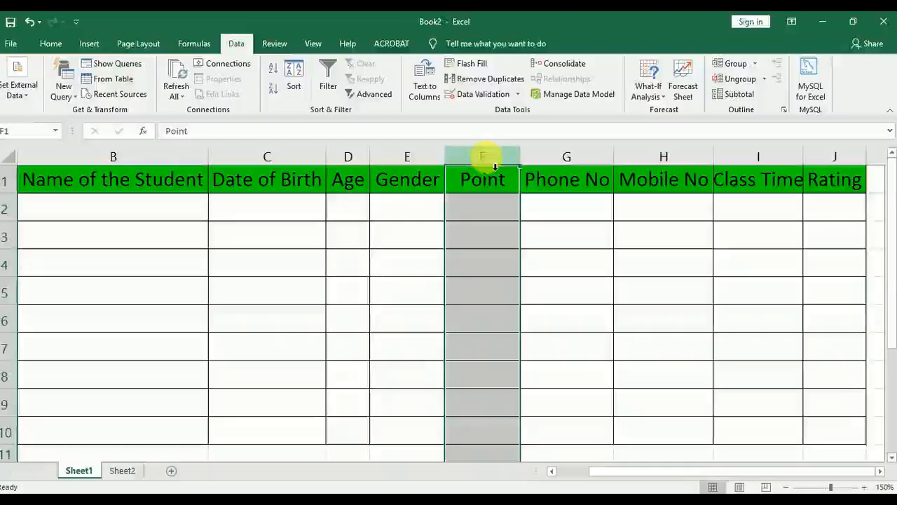
left_click(475, 284)
Set a data validation rule for the Point range F1:F10 allowing decimals between 3.5 and 9.9
mouse_move(484, 192)
left_mouse_down()
mouse_move(513, 370)
mouse_move(510, 436)
left_mouse_up()
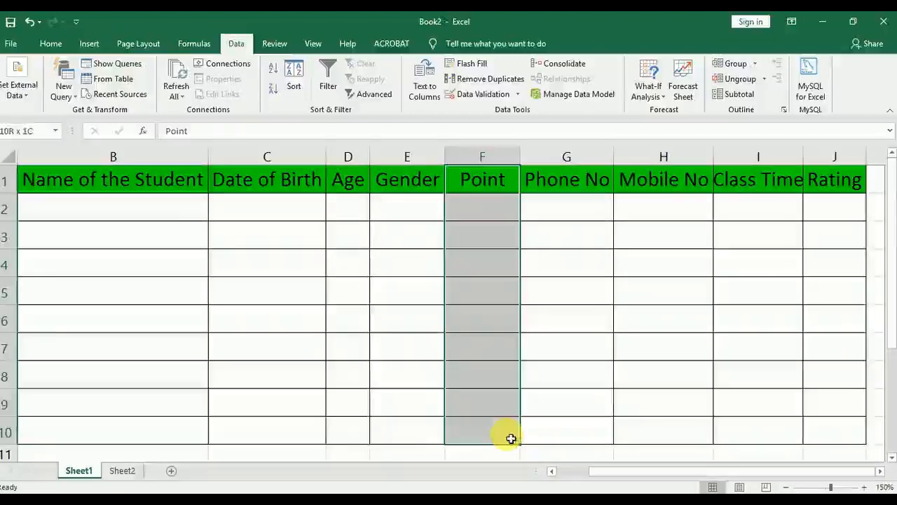
left_click(479, 98)
left_click(294, 207)
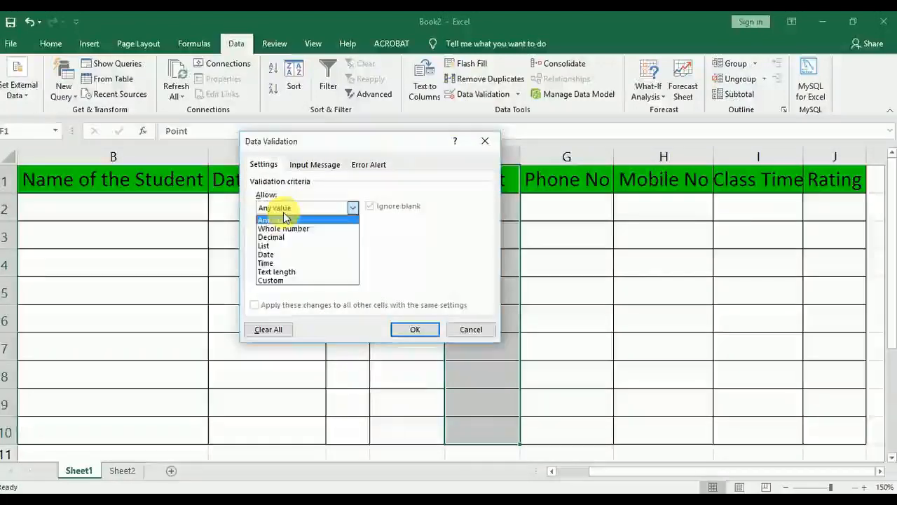
left_click(280, 235)
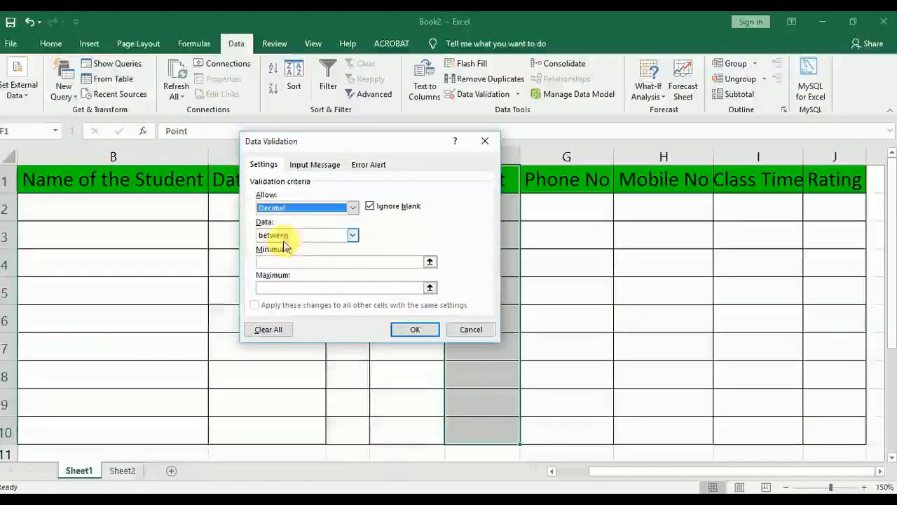
left_click(281, 236)
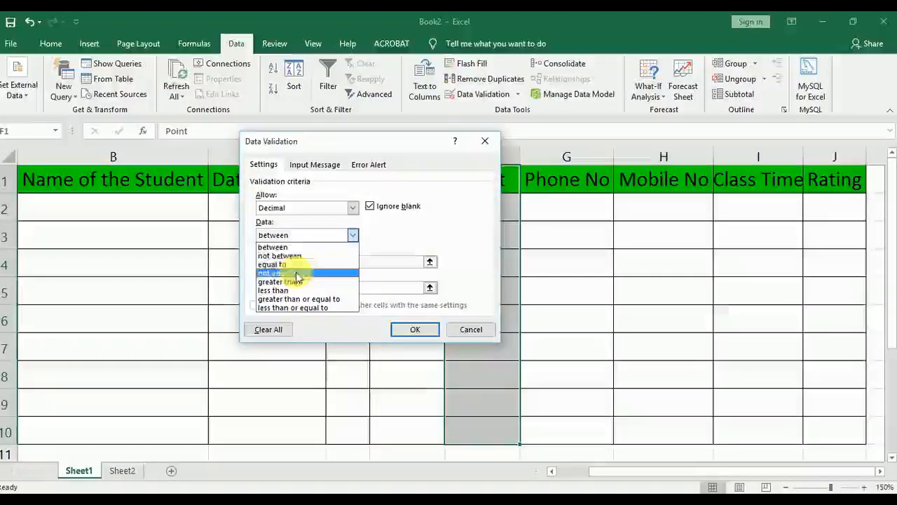
left_click(296, 246)
left_click(303, 264)
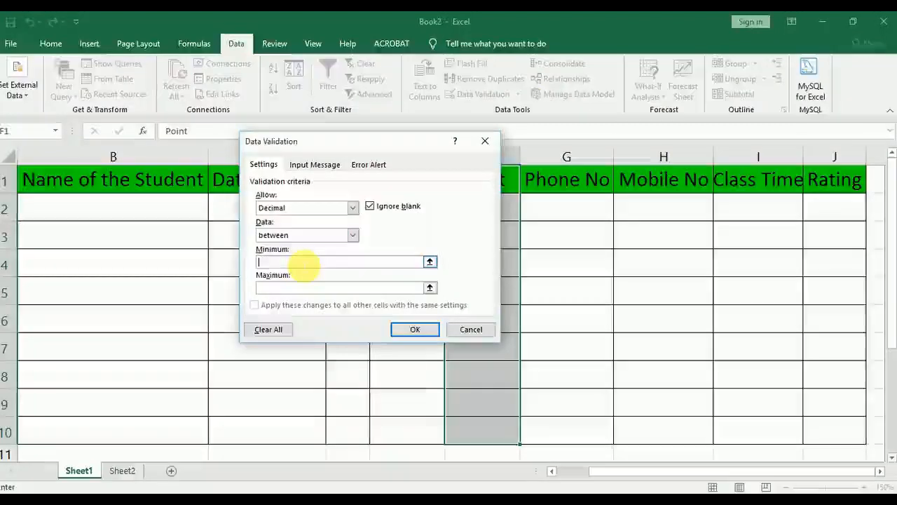
type("3.5")
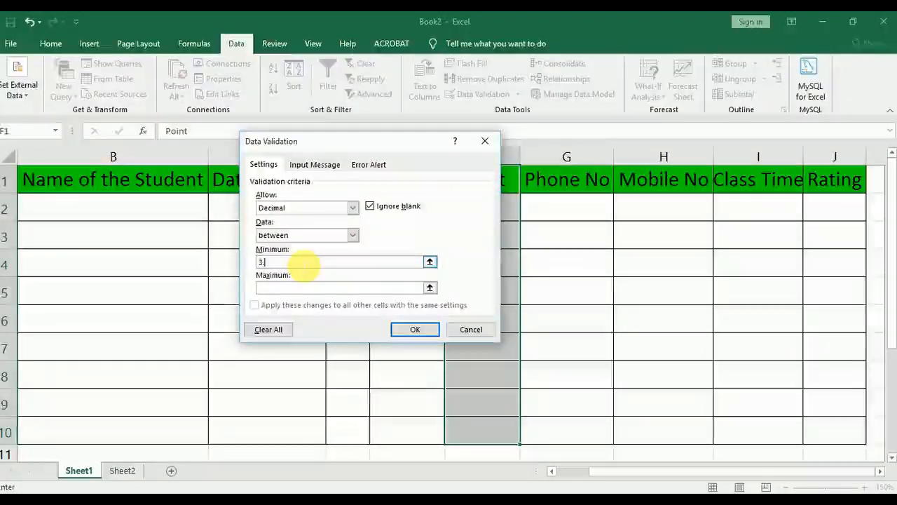
left_click(295, 288)
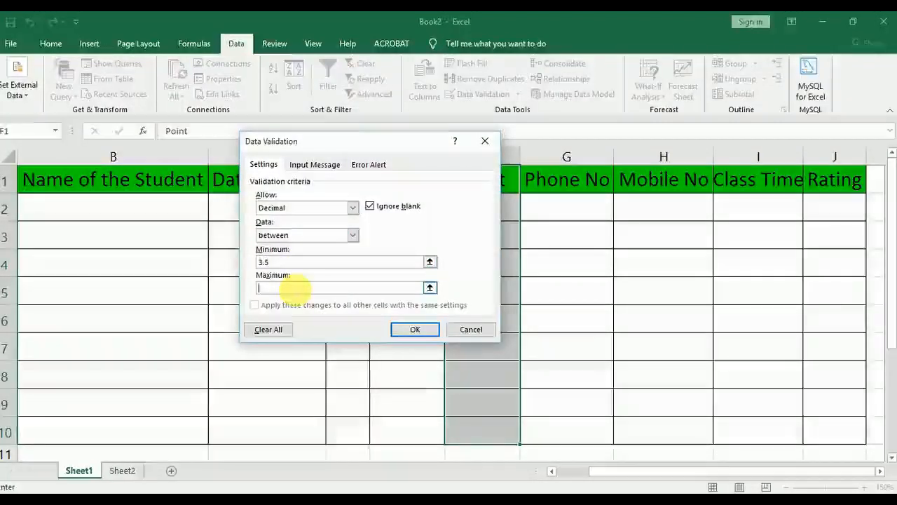
type("9.9")
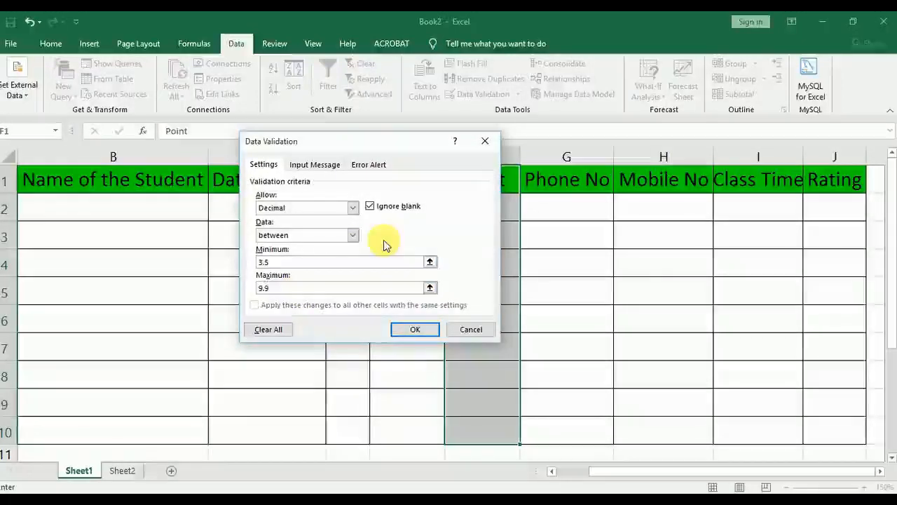
Give the Point rule an error alert titled "Error" with the message "Enter Valid Data" and apply the validation
left_click(370, 166)
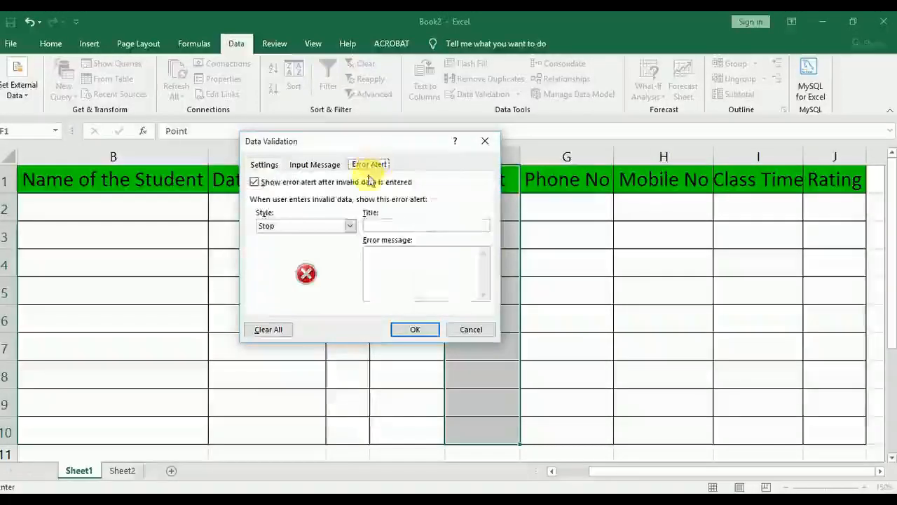
left_click(385, 225)
type("Error")
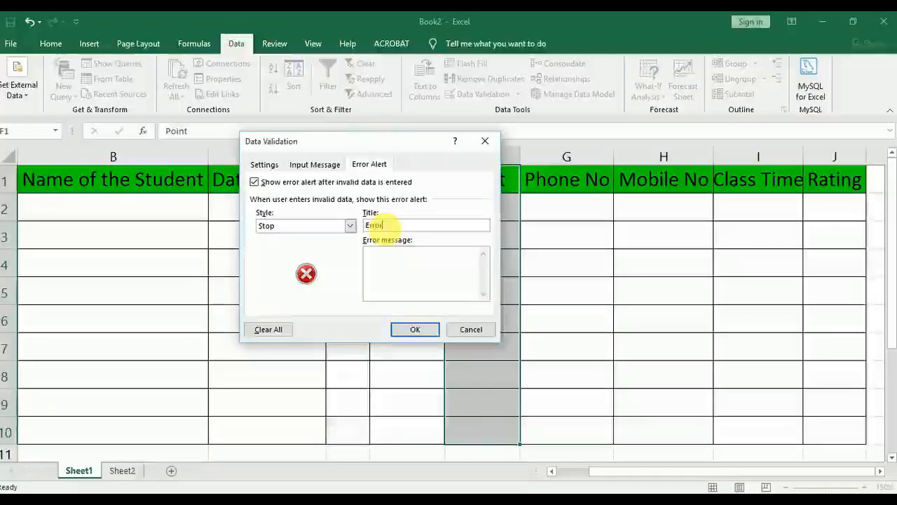
left_click(398, 260)
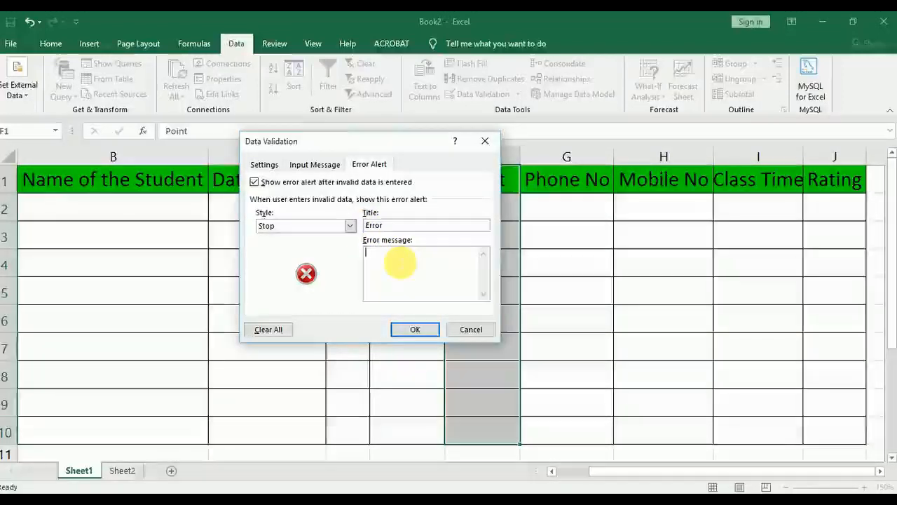
type("E")
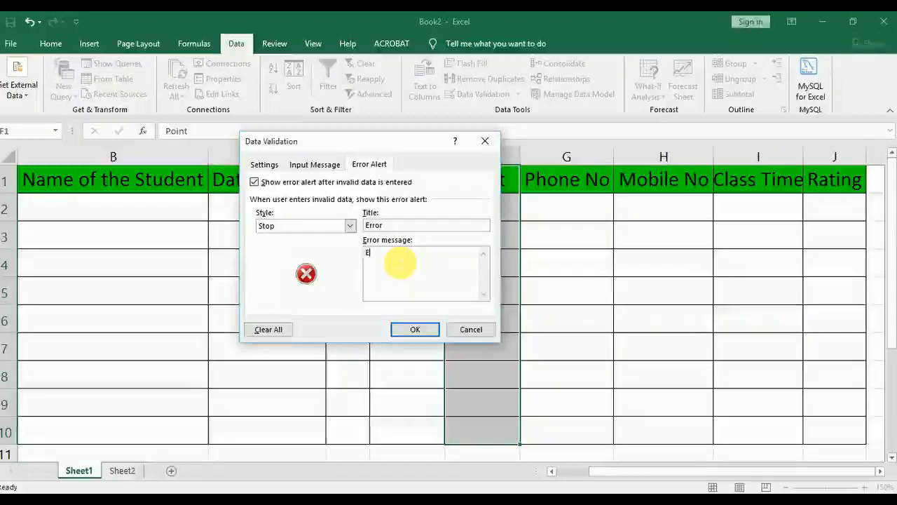
type("nter Vali")
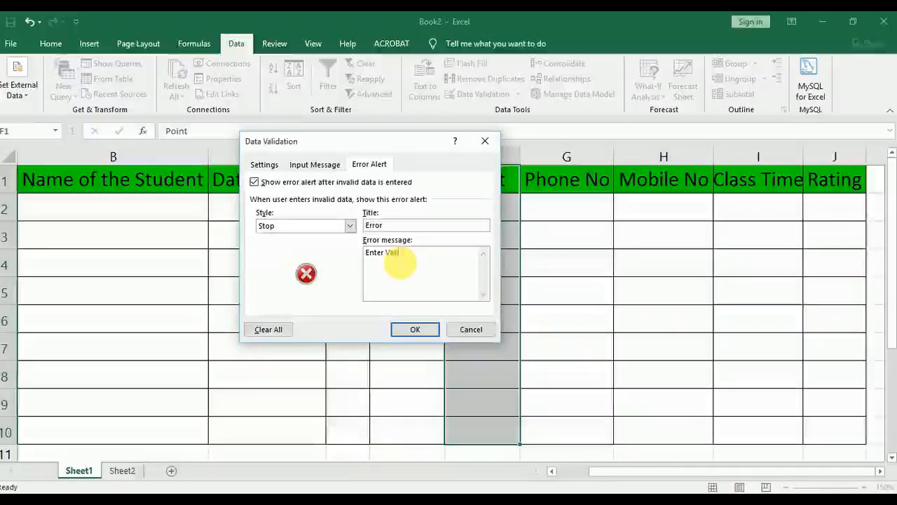
type("d Data")
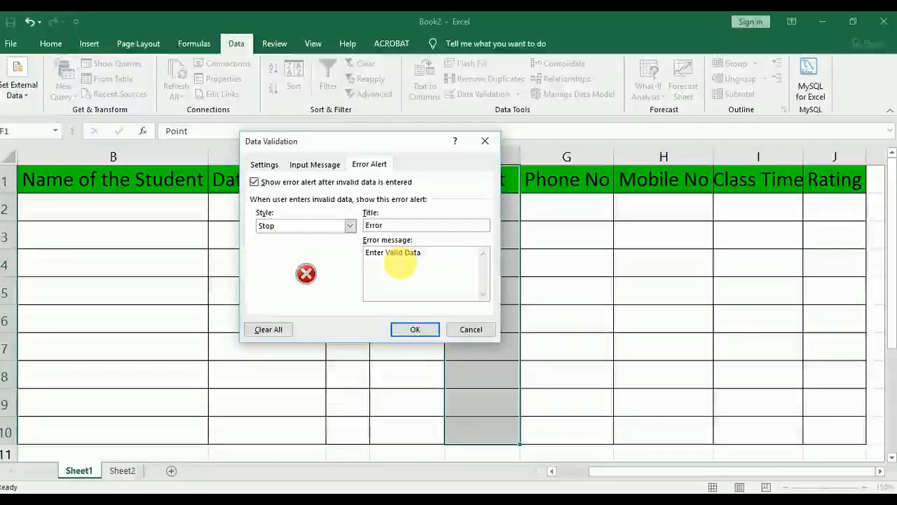
left_click(417, 331)
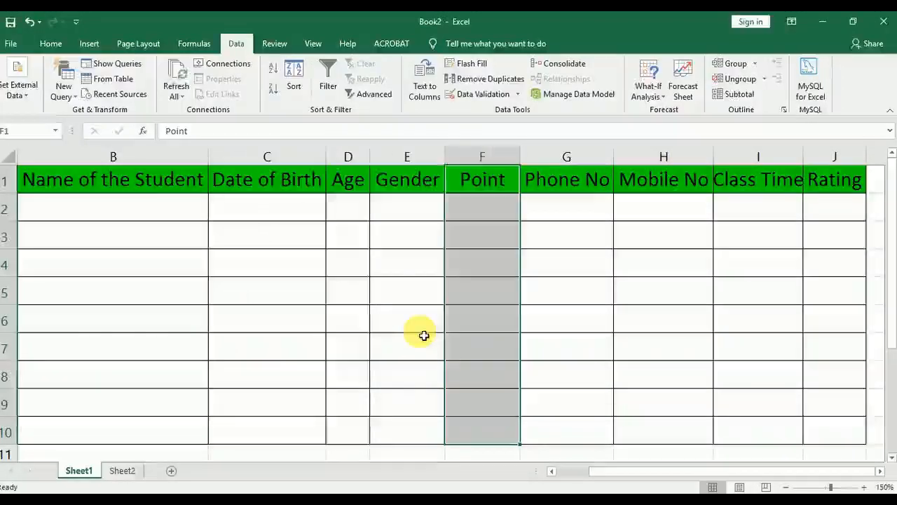
Enter the points 5.6 in cell F2, 6 in cell F3 and 9.5 in cell F4
left_click(483, 213)
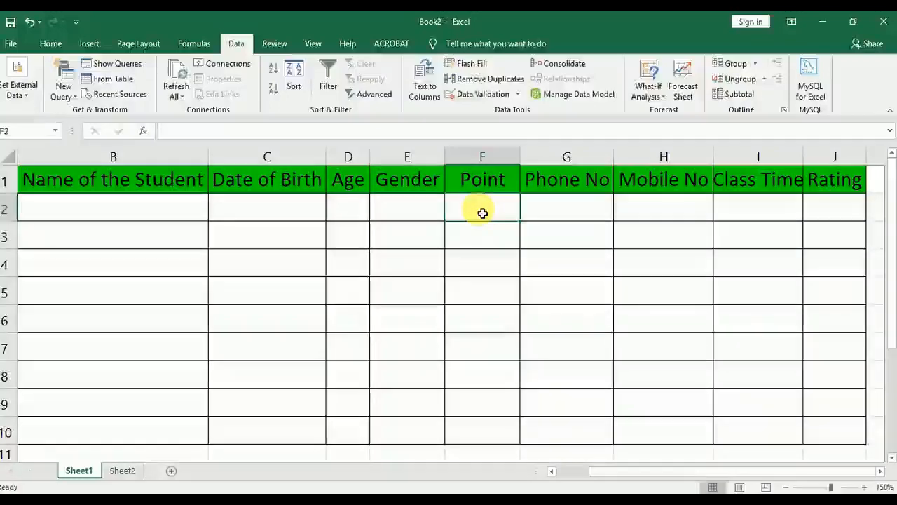
type("5.6")
key("Return")
type("6")
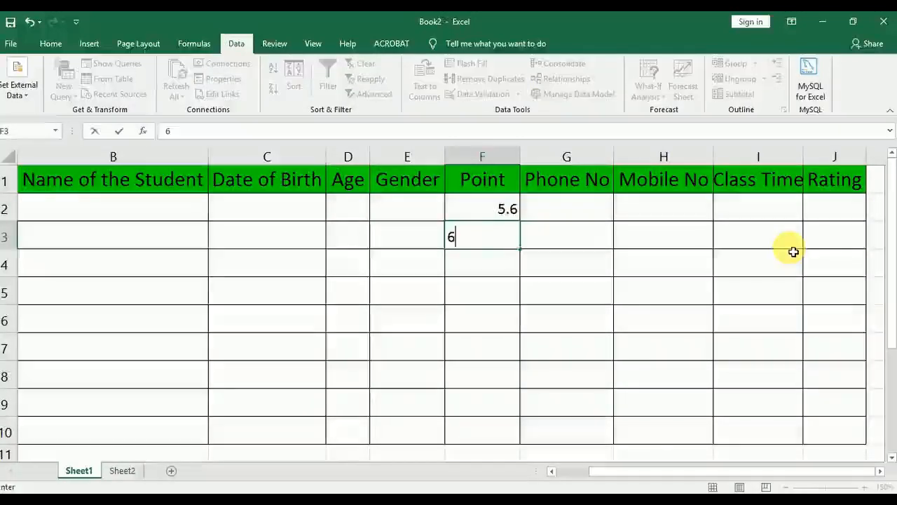
key("Return")
type("9.5")
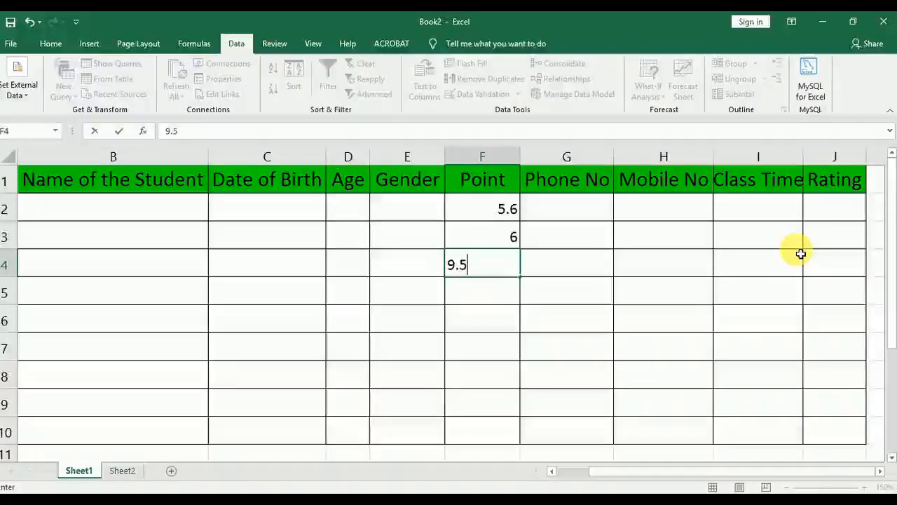
key("Return")
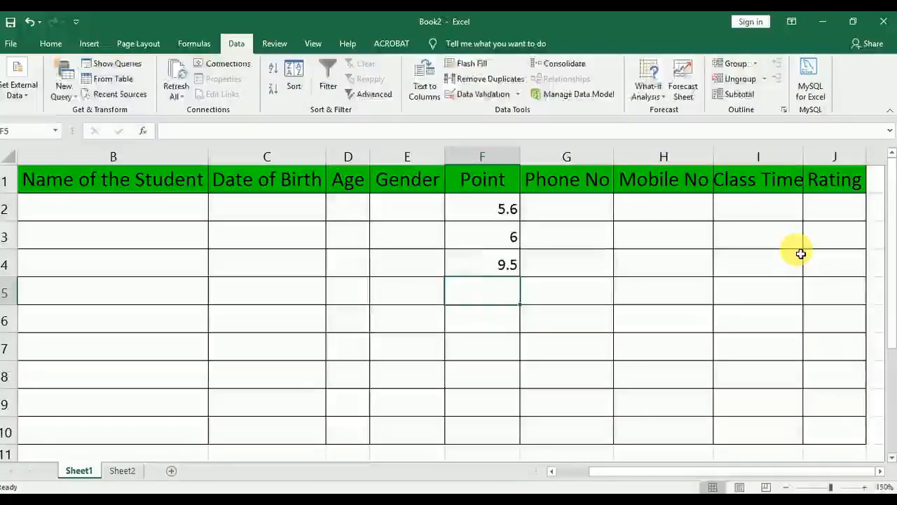
Test the Point rule's limits by trying 10 and 1.5 in cell F5, abandoning both entries
type("10")
key("Return")
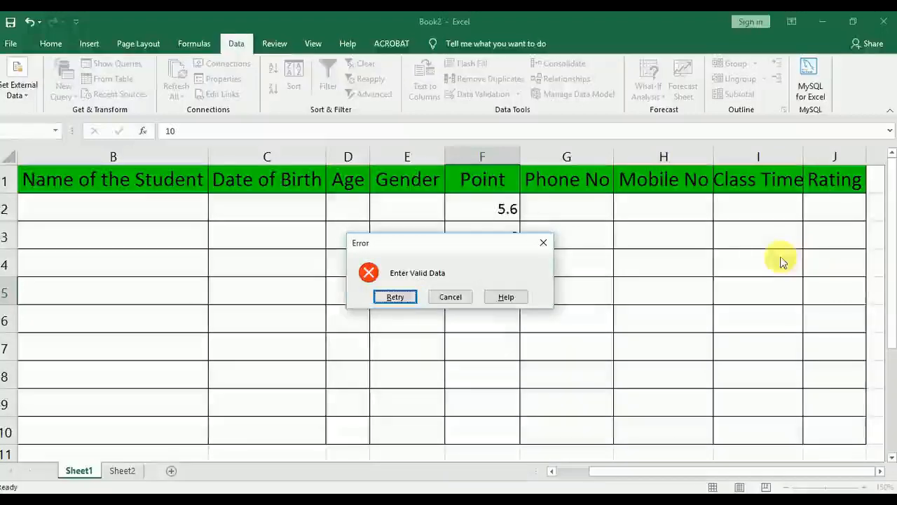
left_click(449, 297)
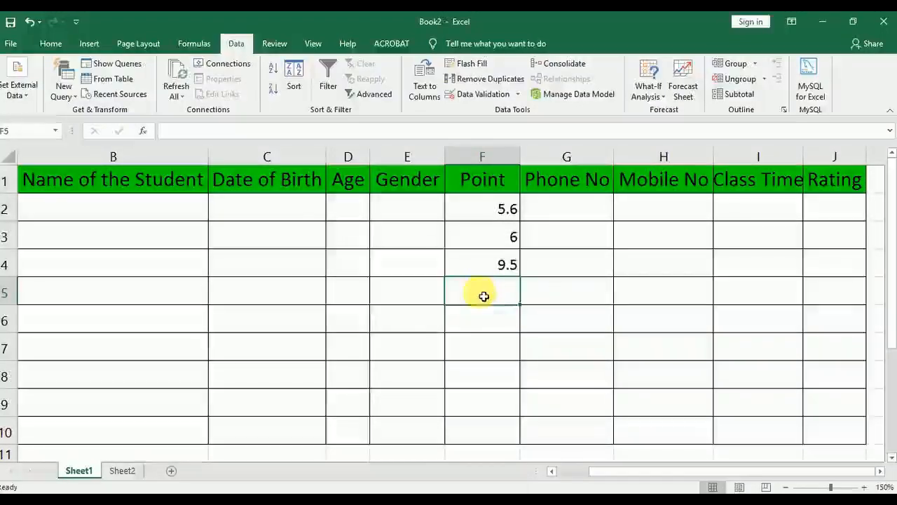
type("1.5")
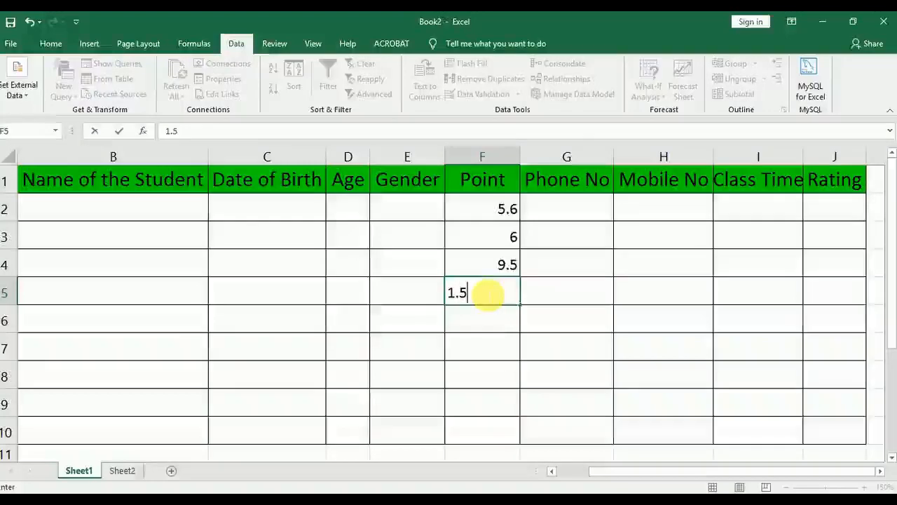
key("Return")
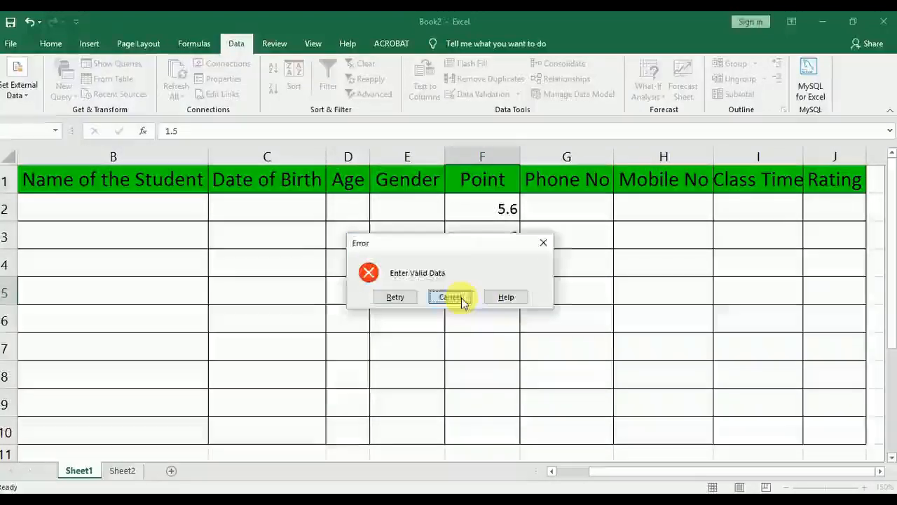
left_click(461, 300)
left_click_drag(495, 264, 487, 430)
left_click(554, 237)
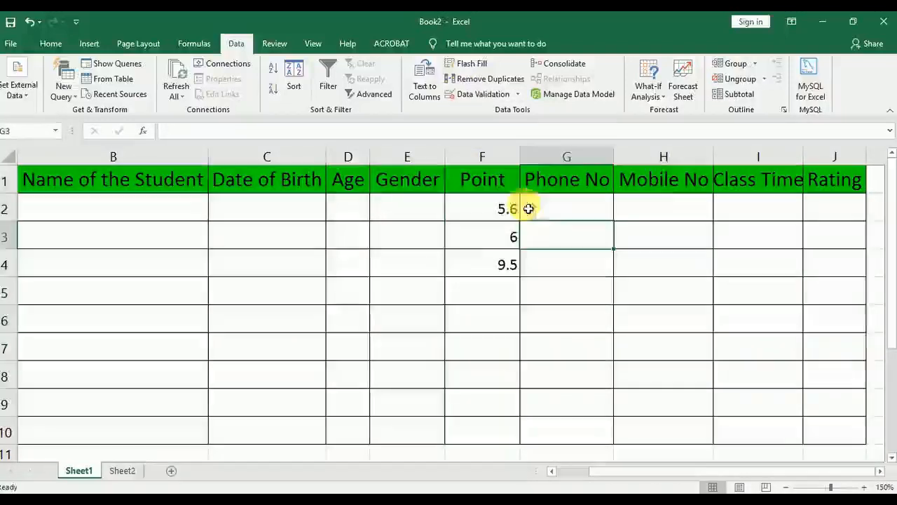
Review the Point range's data validation settings, including its comparison conditions and error alert, without changing anything
left_click_drag(496, 181, 512, 432)
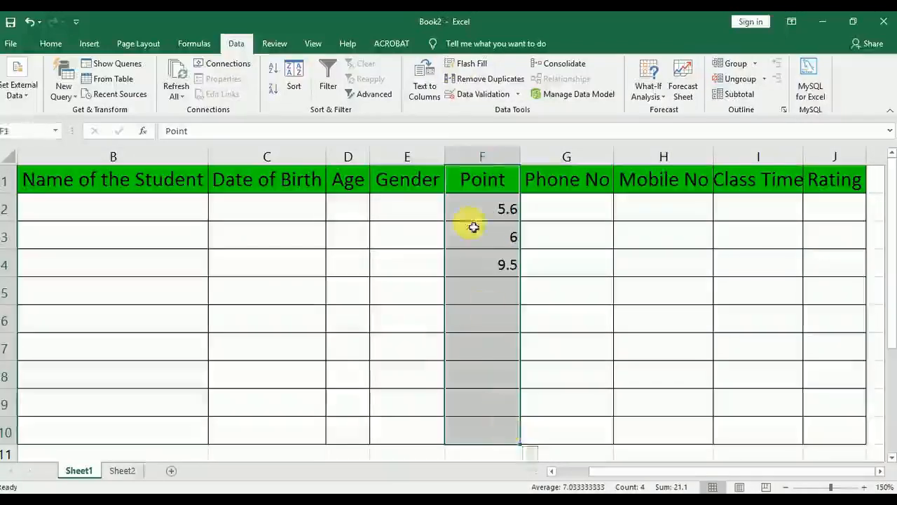
left_click(483, 94)
left_click(265, 166)
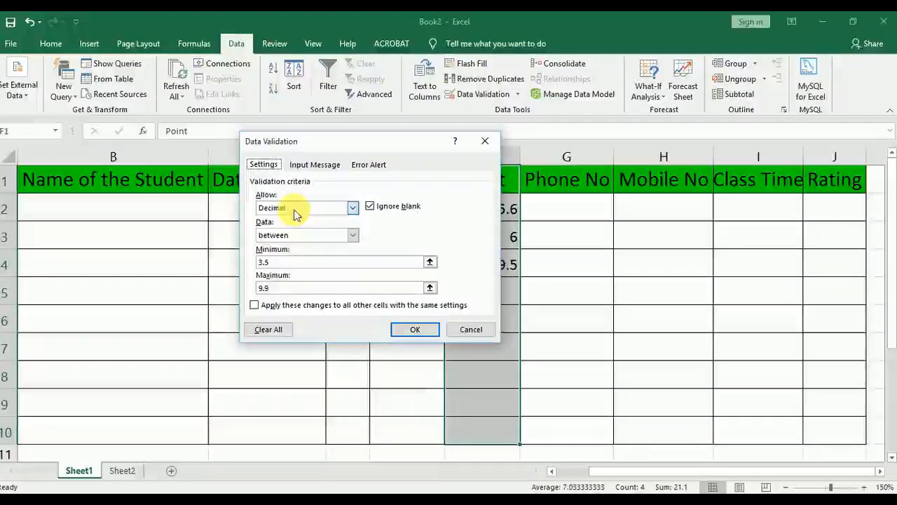
left_click(294, 208)
left_click(306, 237)
left_click(306, 235)
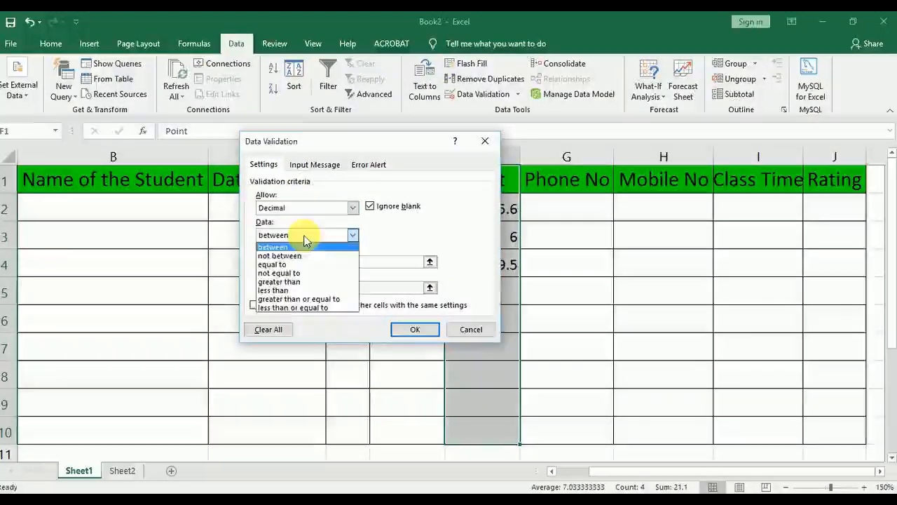
left_click(304, 234)
left_click(378, 167)
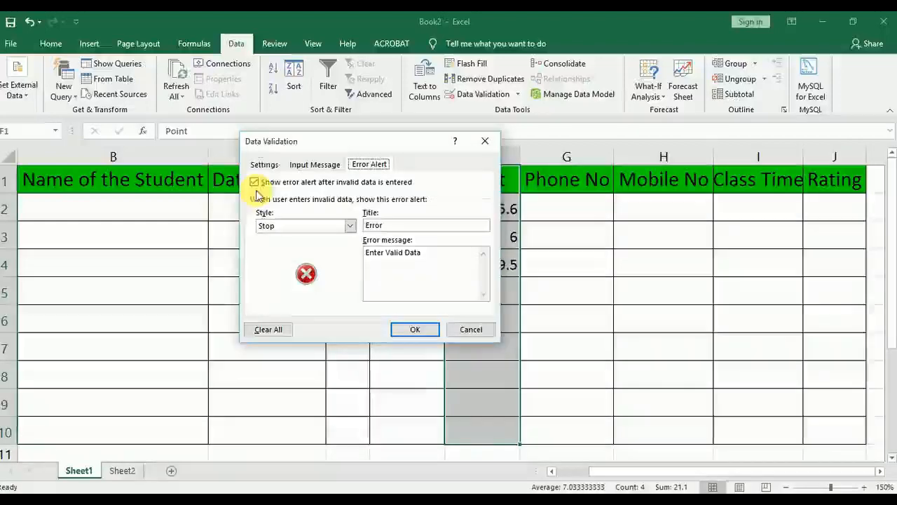
left_click(264, 166)
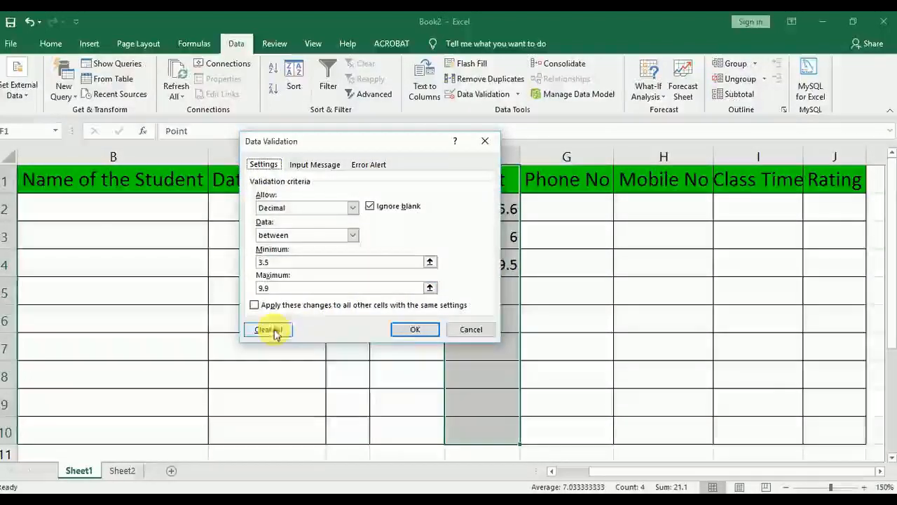
left_click(462, 330)
Check which value types the data validation for cell G5 can allow, leaving the cell without a rule
left_click(566, 286)
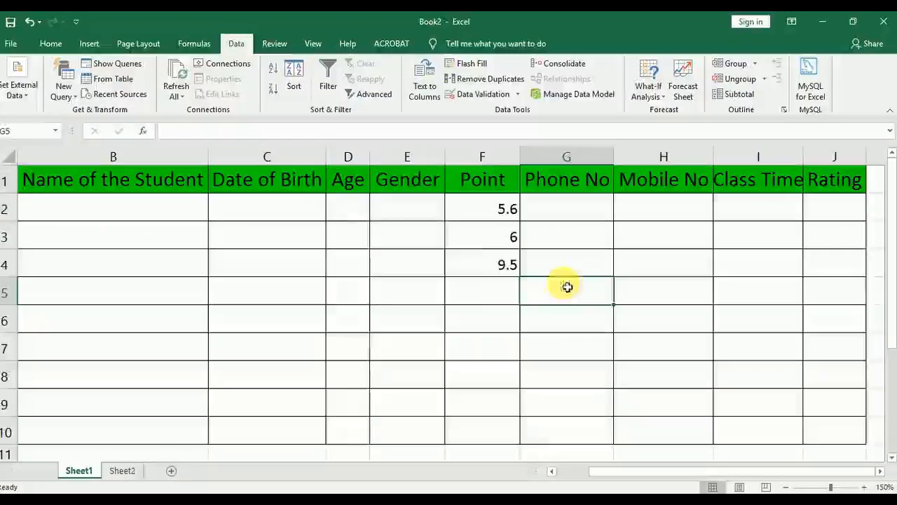
left_click(466, 94)
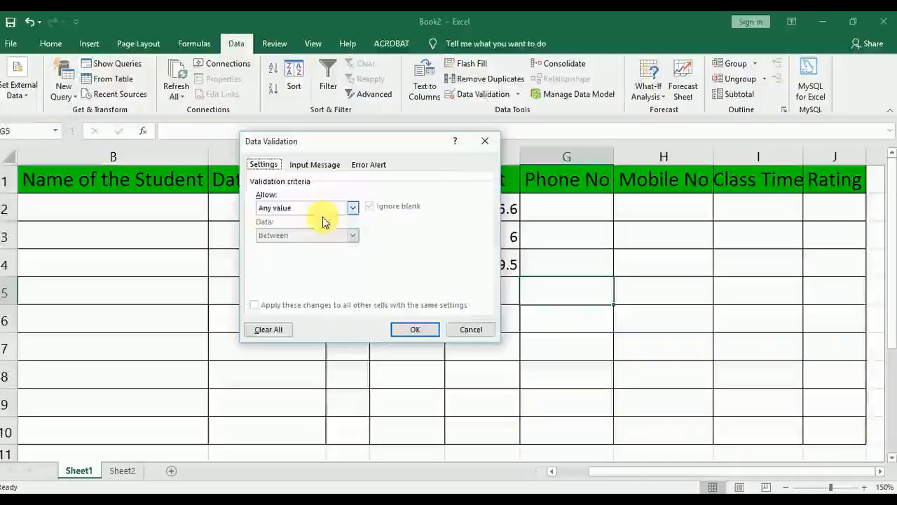
left_click(289, 208)
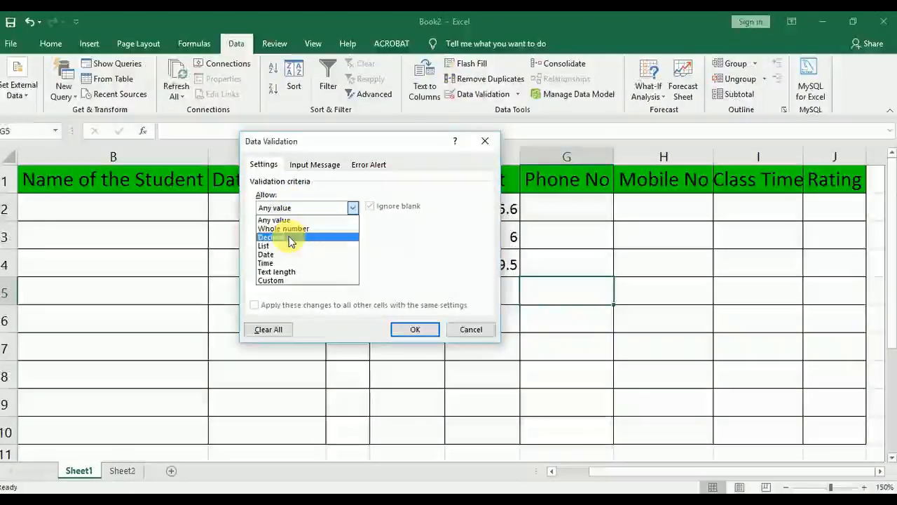
left_click(466, 329)
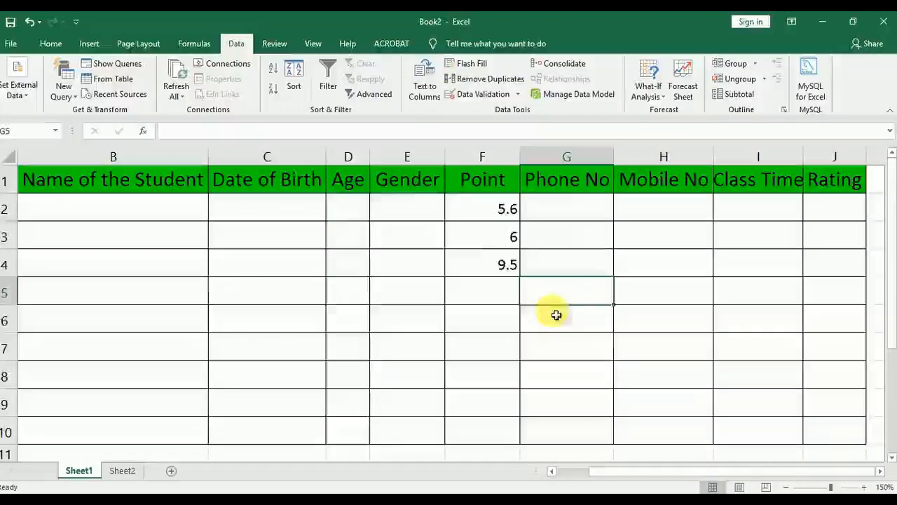
left_click(557, 314)
left_click_drag(372, 162, 434, 428)
left_click(424, 202)
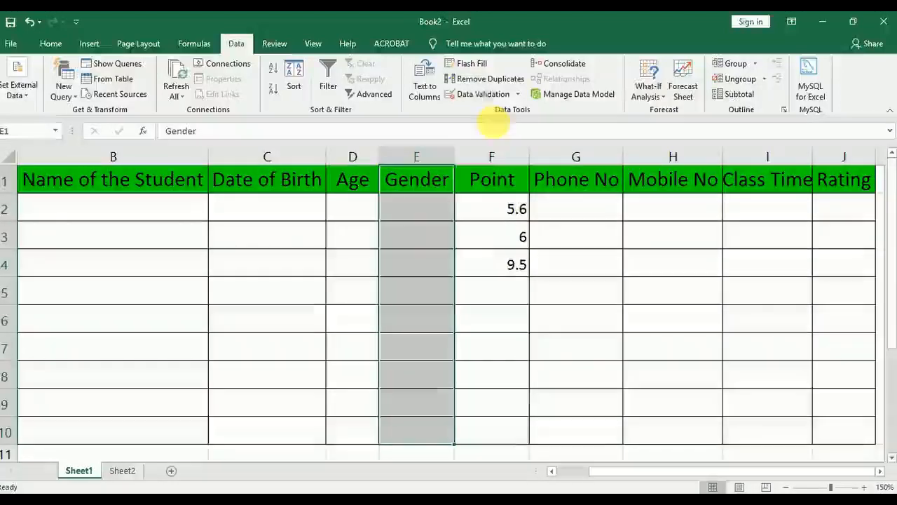
left_click(482, 98)
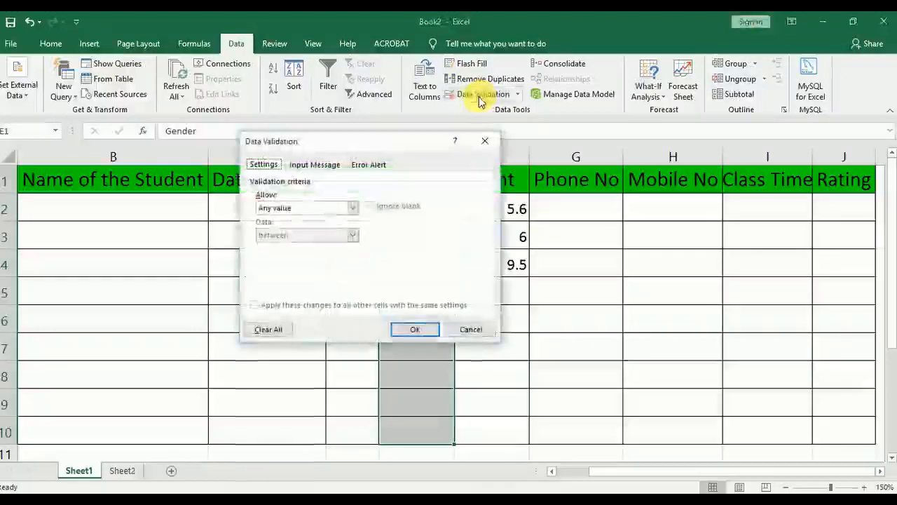
left_click(290, 207)
left_click(288, 247)
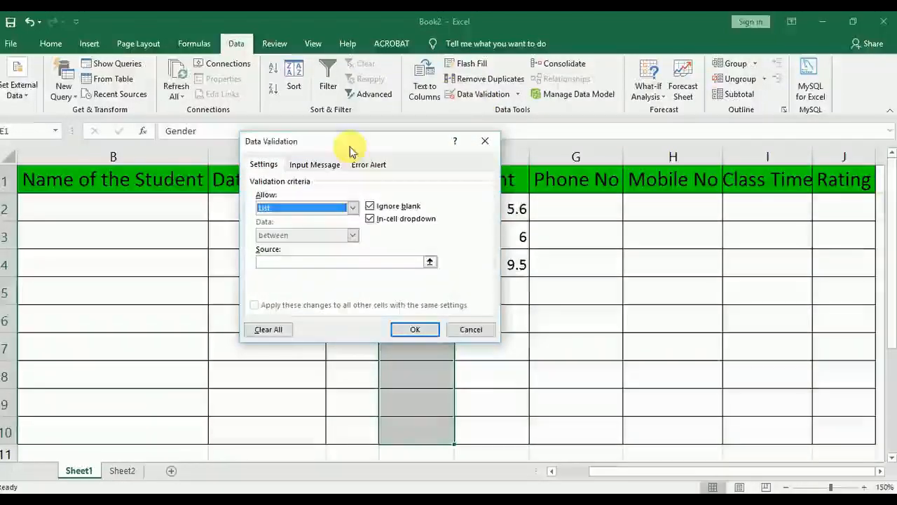
left_click_drag(348, 144, 234, 104)
left_click(196, 223)
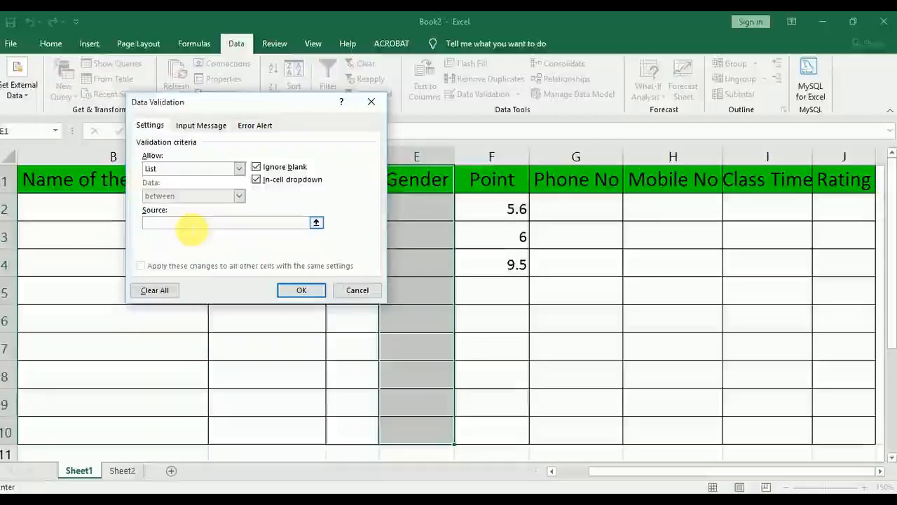
left_click(357, 291)
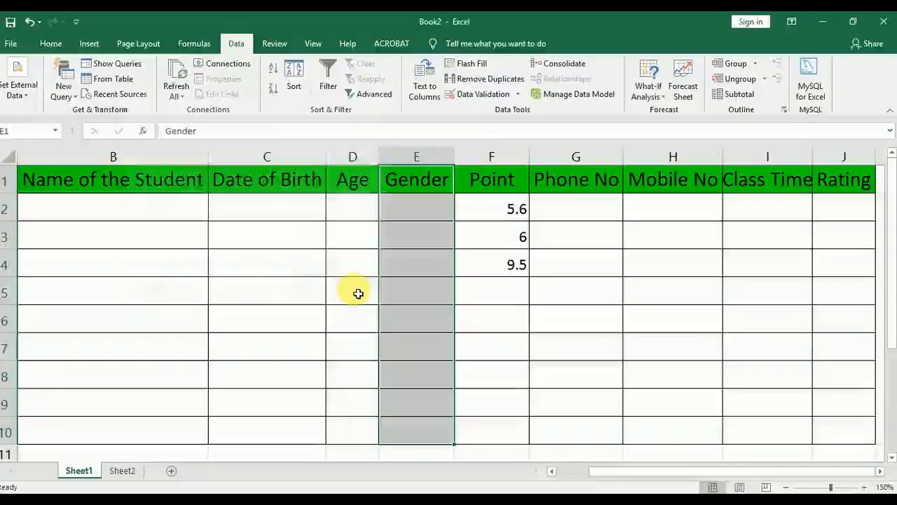
Try to enter Male in cell C15 below the table, abandoning the entry
scroll(395, 298, "down", 3)
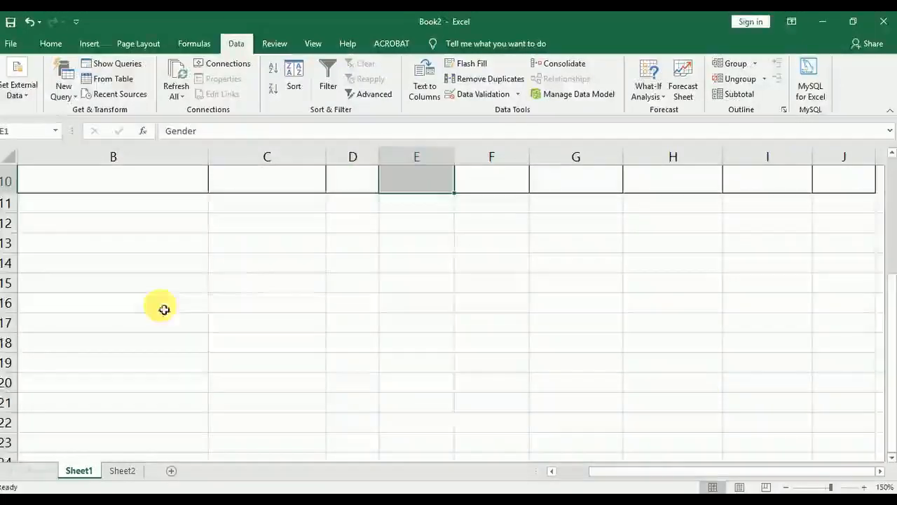
left_click(240, 281)
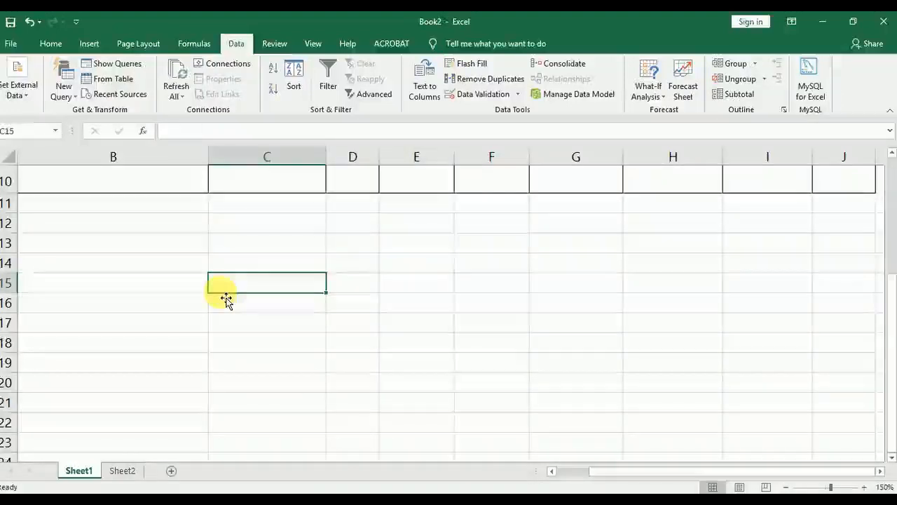
type("Ma")
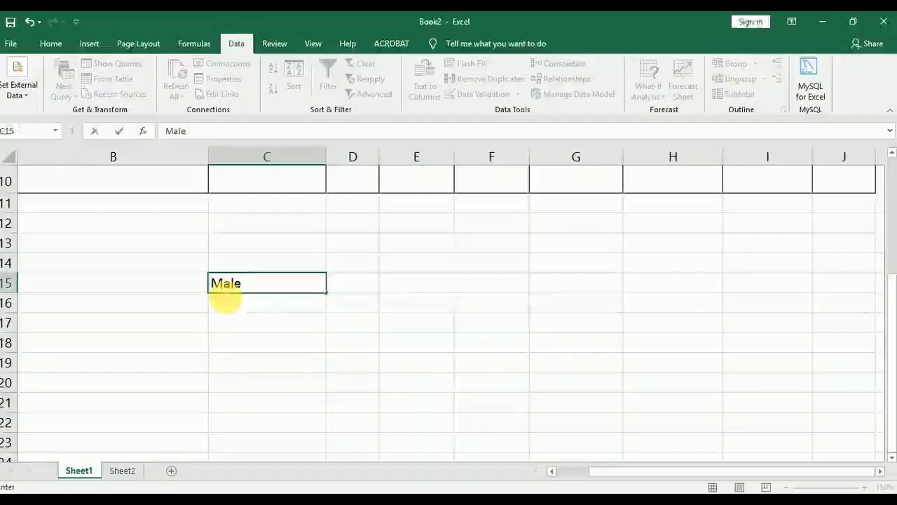
type("le")
key("Return")
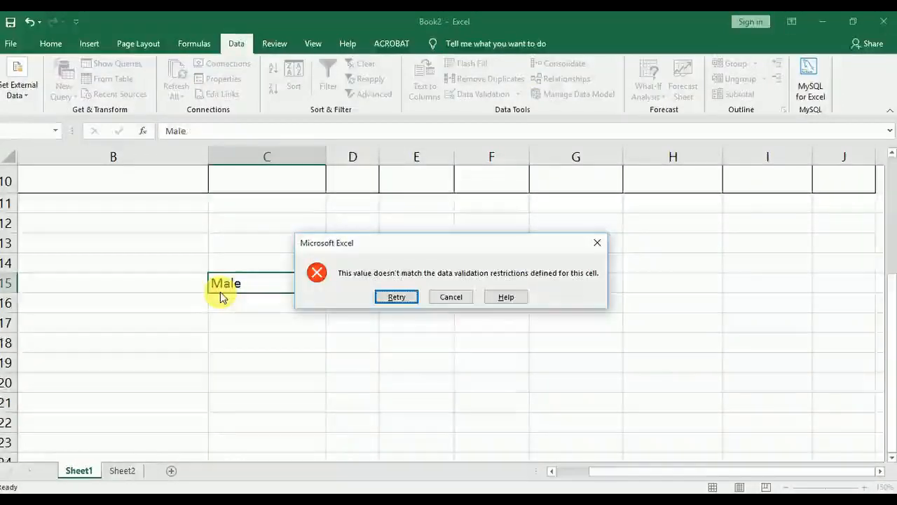
left_click(462, 298)
Enter the list items Male, Female and Other in cells L3 to L5 beside the table
scroll(274, 330, "up", 3)
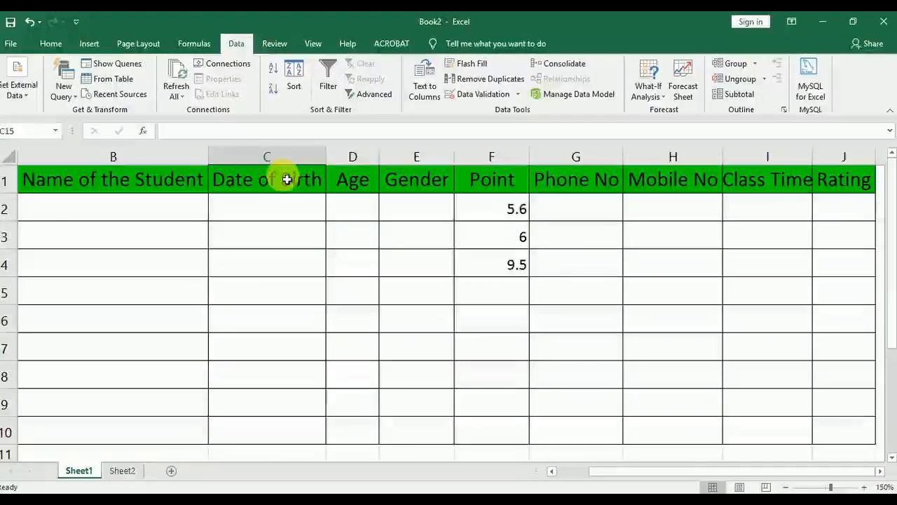
scroll(502, 335, "down", 2)
scroll(496, 342, "down", 1)
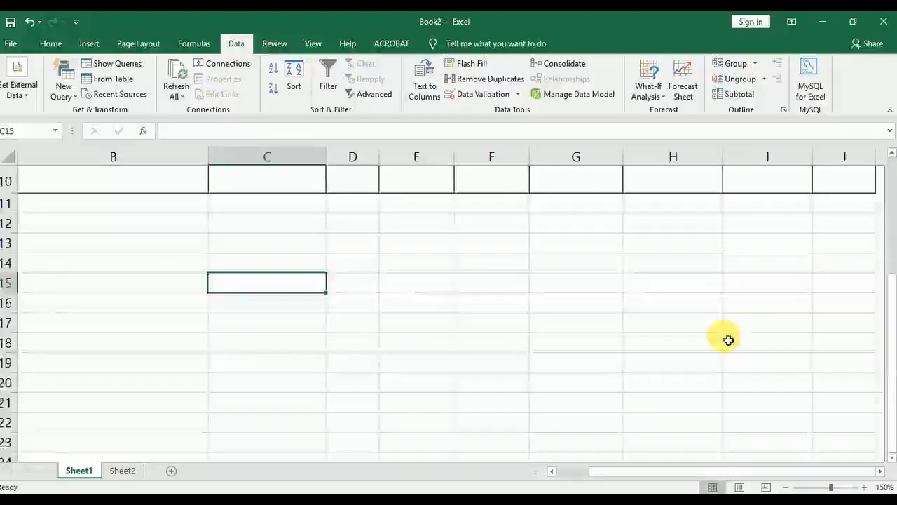
scroll(764, 378, "up", 3)
left_click(881, 471)
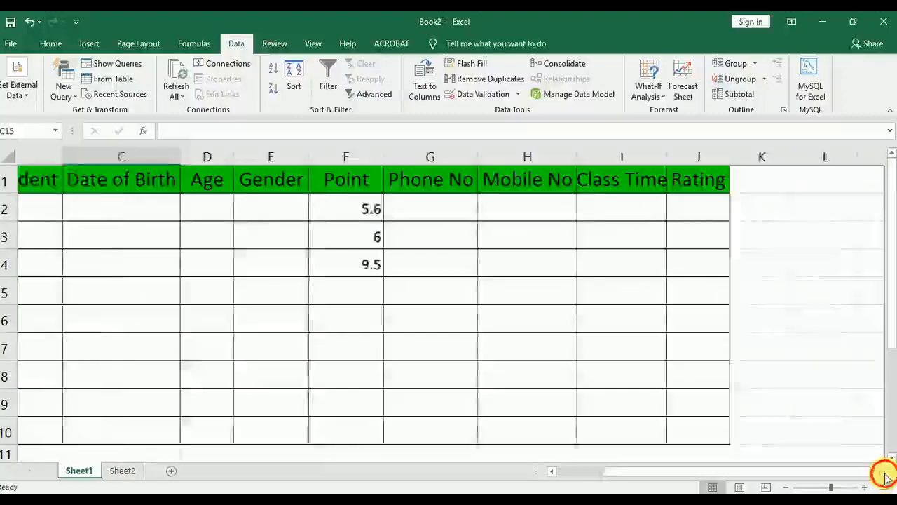
left_click(674, 241)
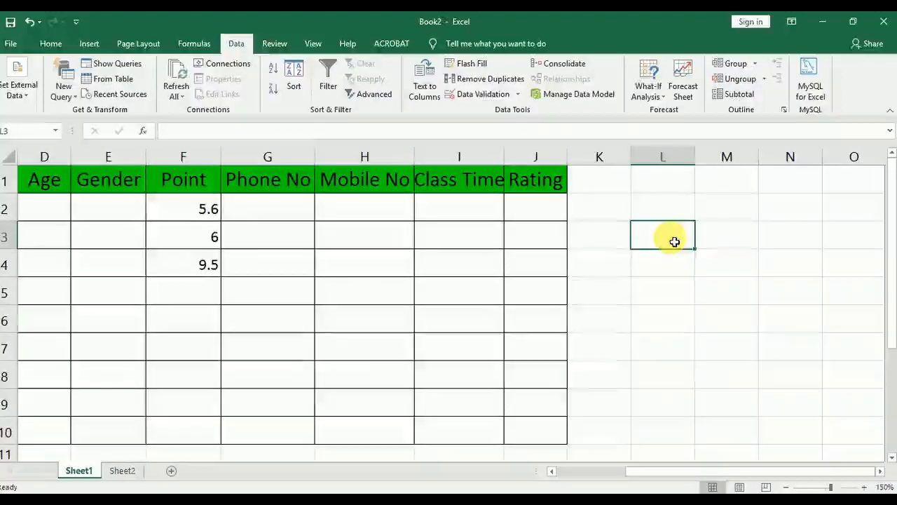
type("Male")
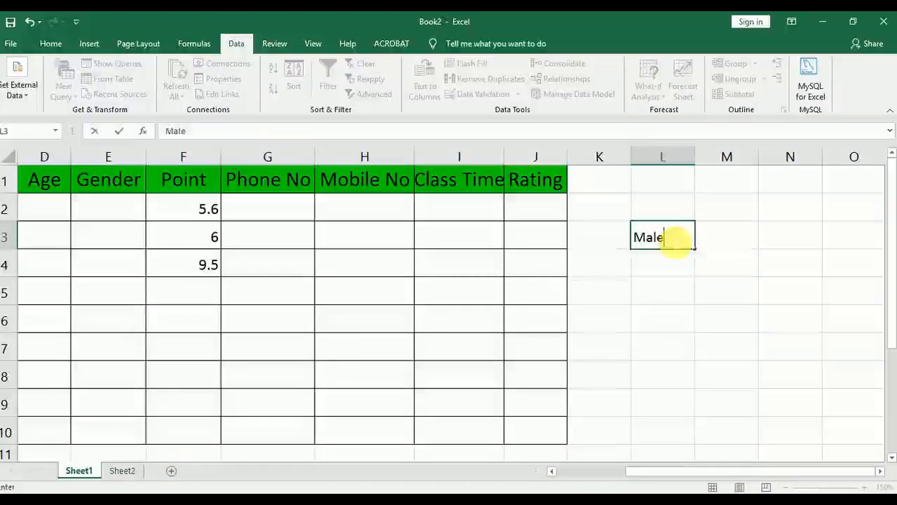
key("Return")
type("Female")
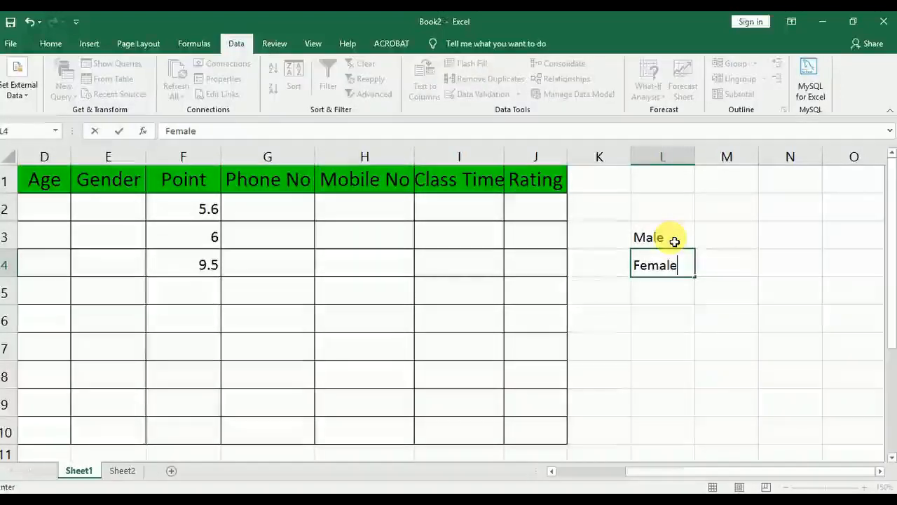
key("Return")
type("Other")
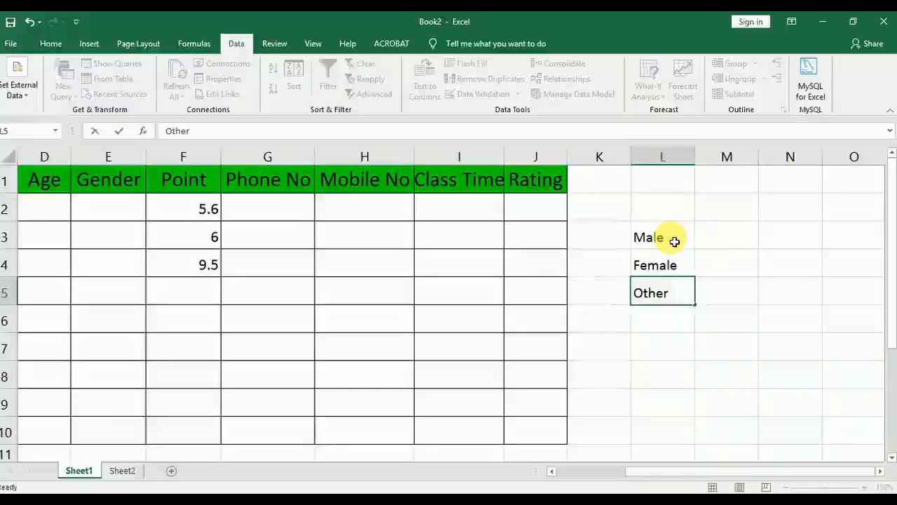
key("Return")
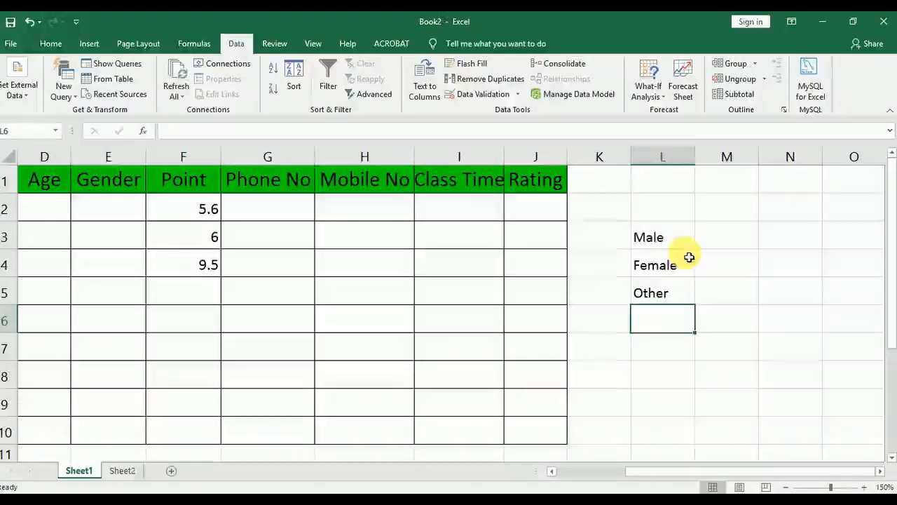
left_click_drag(670, 240, 651, 297)
Apply a List validation rule to the Gender range E1:E10 with =$L$3:$L$5 as its source
left_click_drag(671, 476, 517, 470)
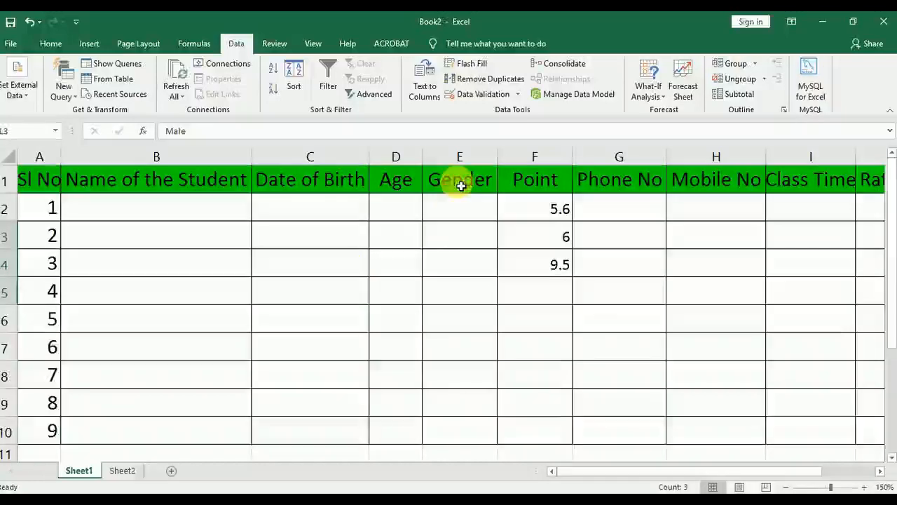
left_click_drag(460, 183, 483, 430)
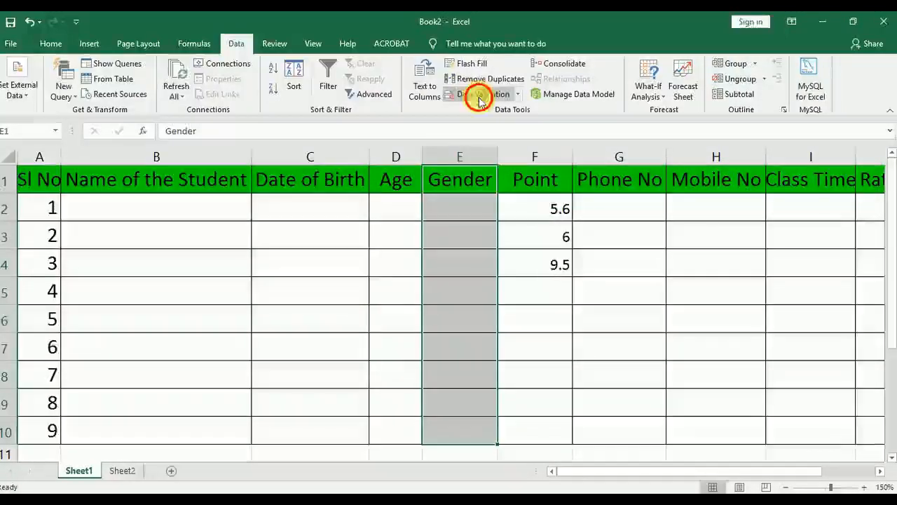
left_click(476, 94)
left_click(168, 170)
left_click(169, 209)
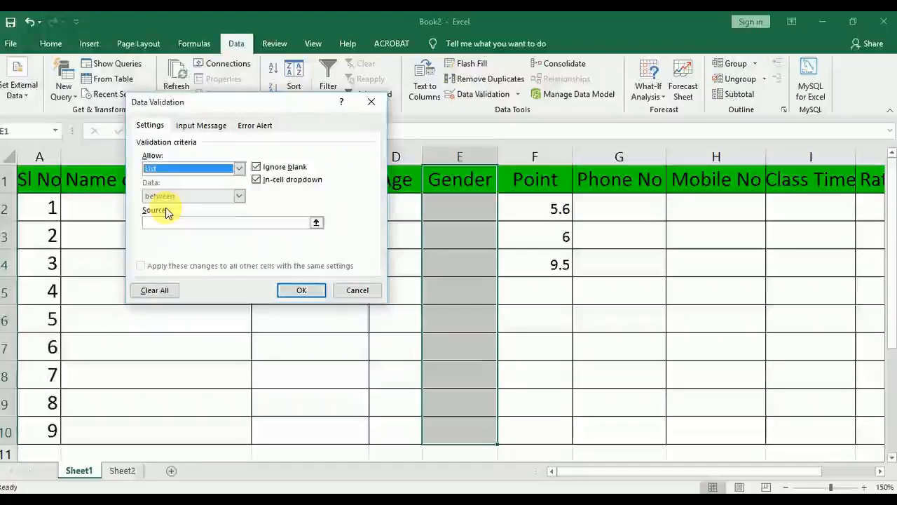
left_click(148, 223)
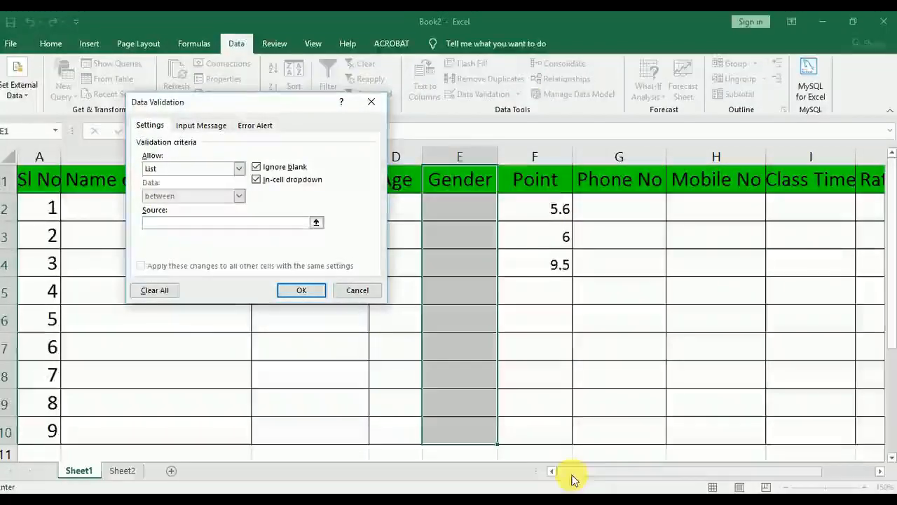
left_click_drag(573, 476, 671, 468)
left_click_drag(757, 242, 775, 294)
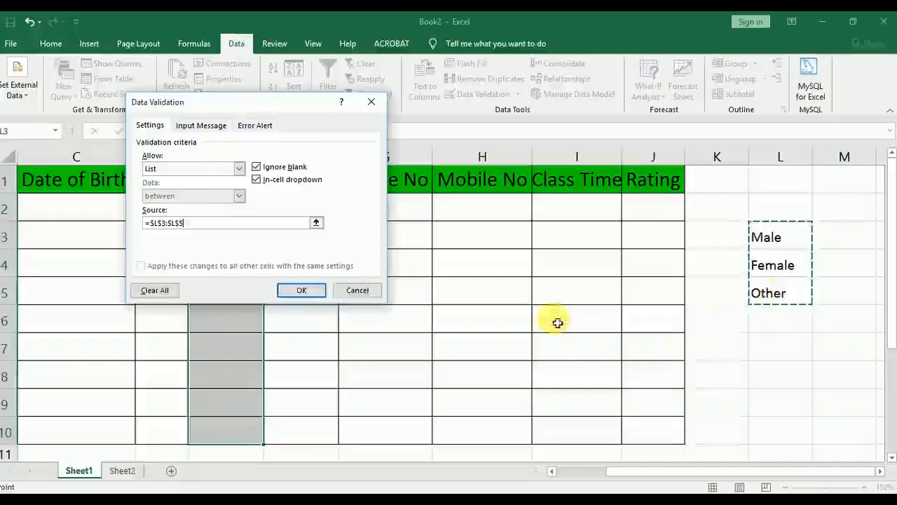
left_click(258, 125)
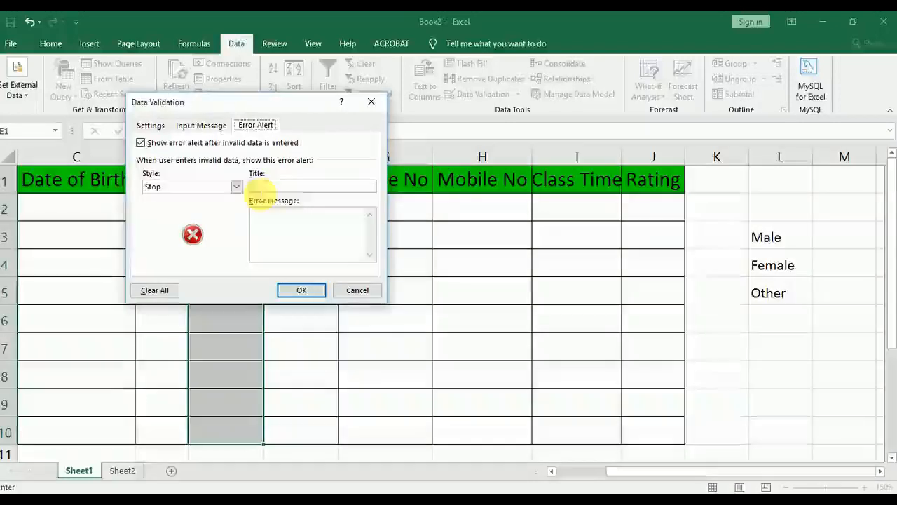
left_click(150, 125)
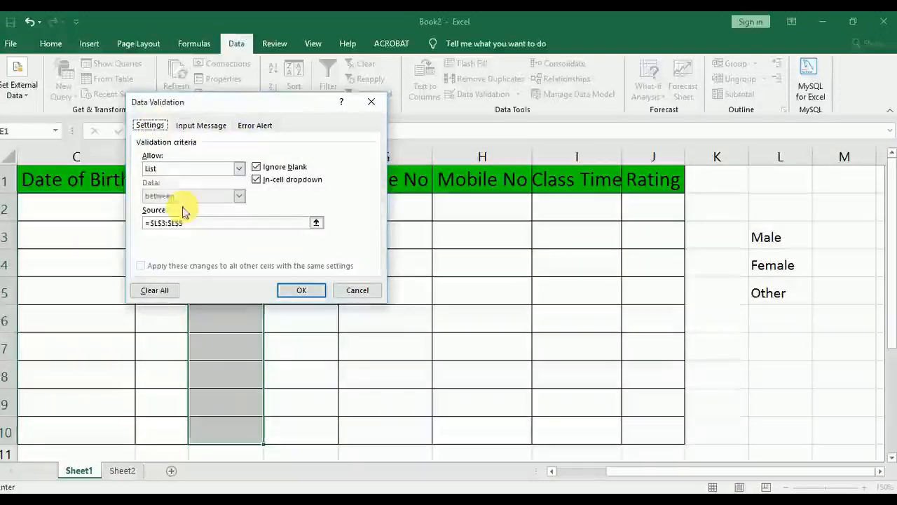
left_click(298, 293)
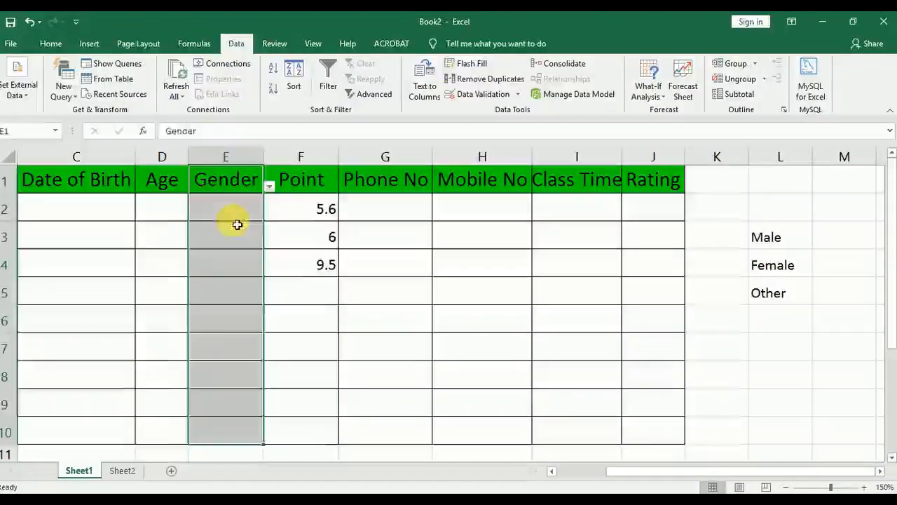
Enter Male in cell E2, and pick Female for E3 and Other for E4 from the cells' validation lists
left_click(234, 220)
type("Male")
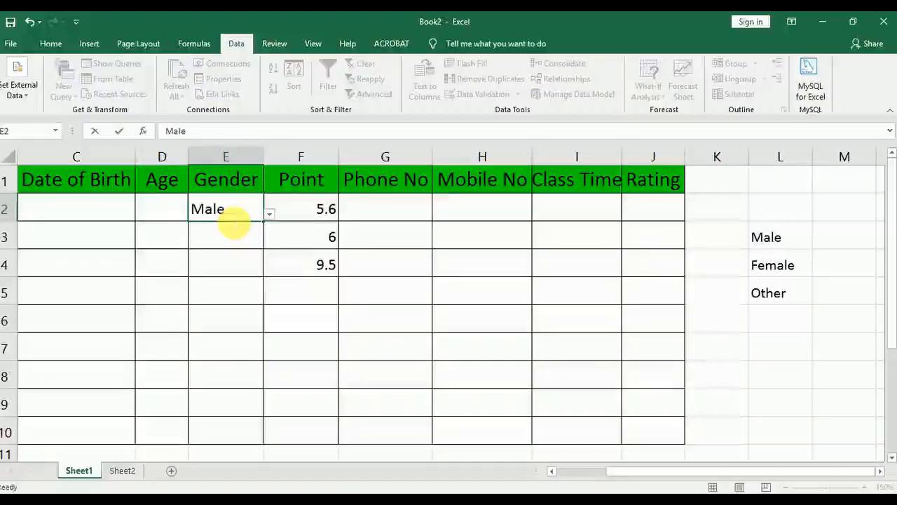
key("Return")
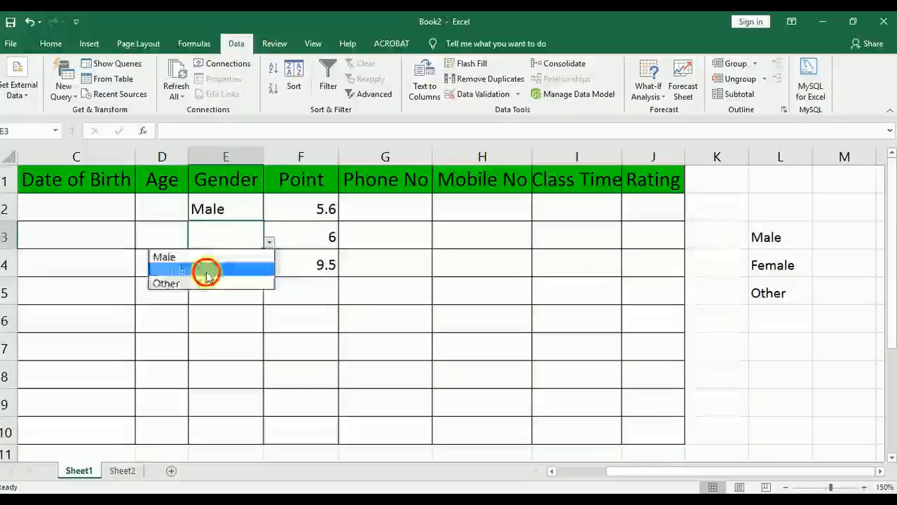
left_click(206, 270)
left_click(240, 264)
left_click(271, 272)
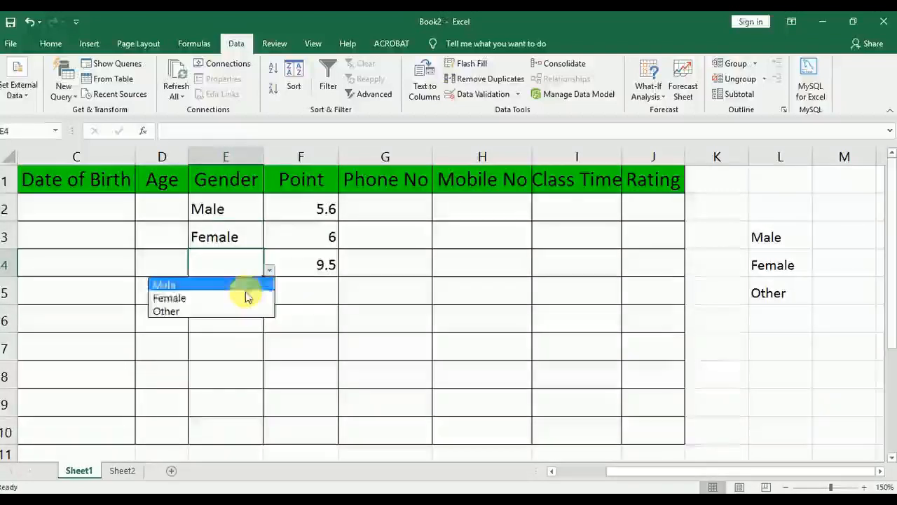
left_click(232, 311)
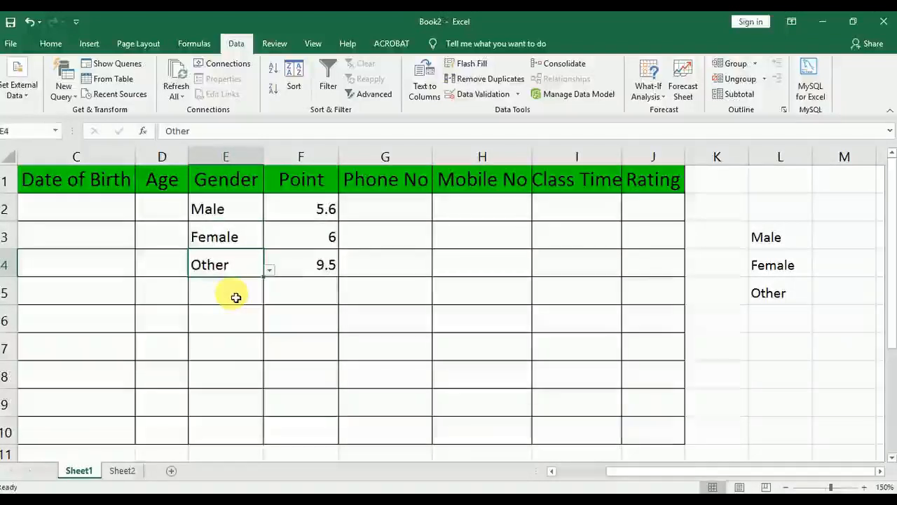
Try to enter the unlisted value Trans in cell E5 twice, cancelling the entry each time
left_click(238, 295)
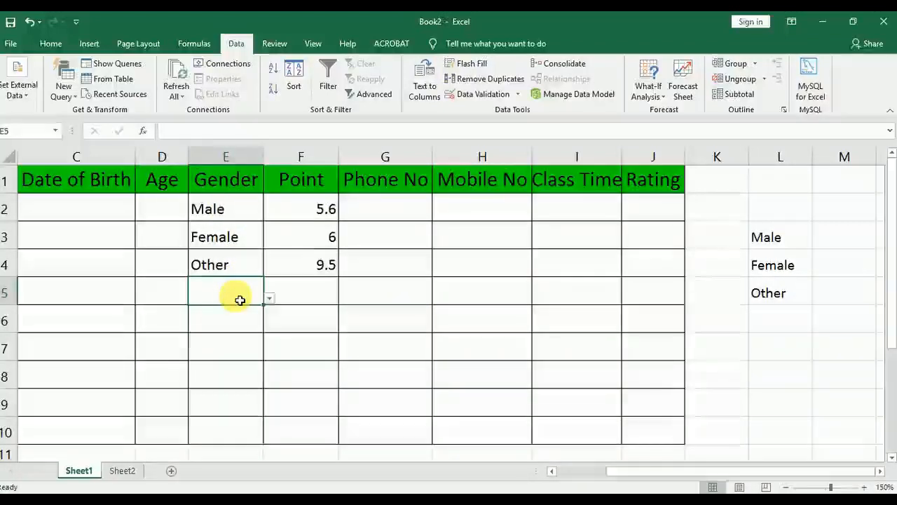
type("Tra")
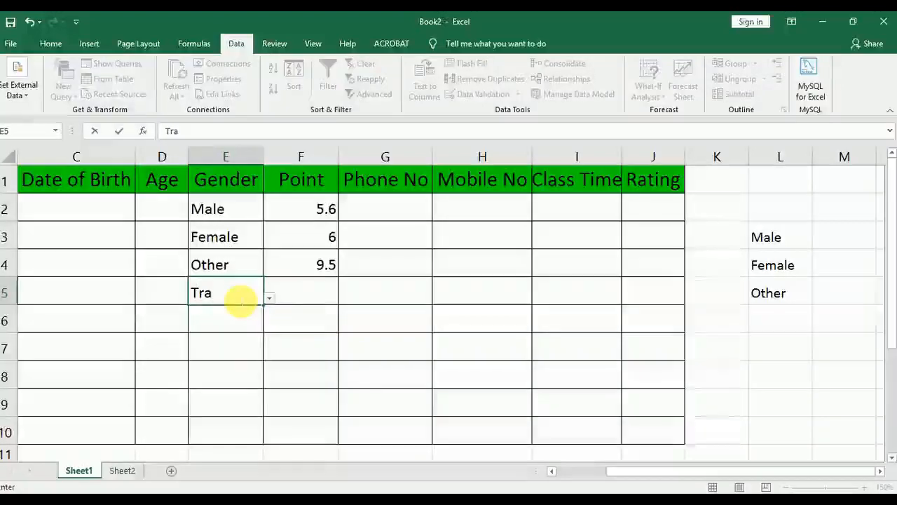
type("ns")
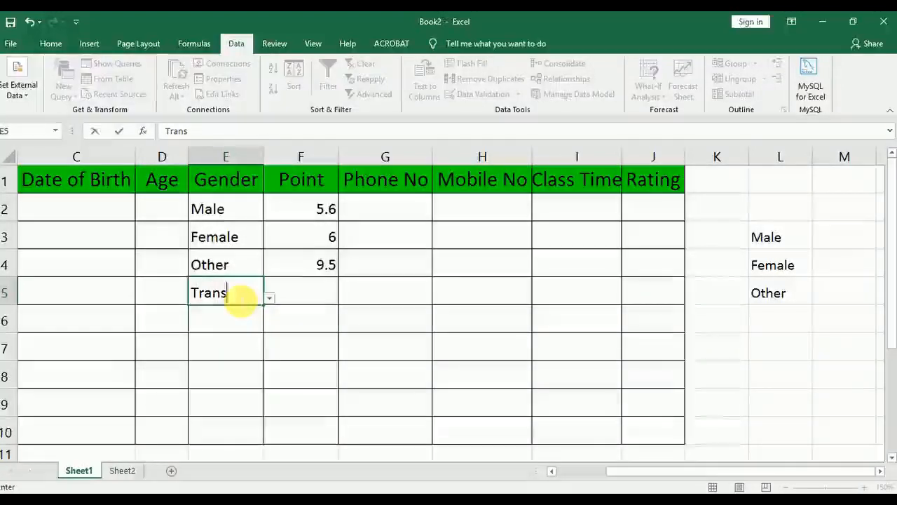
key("Return")
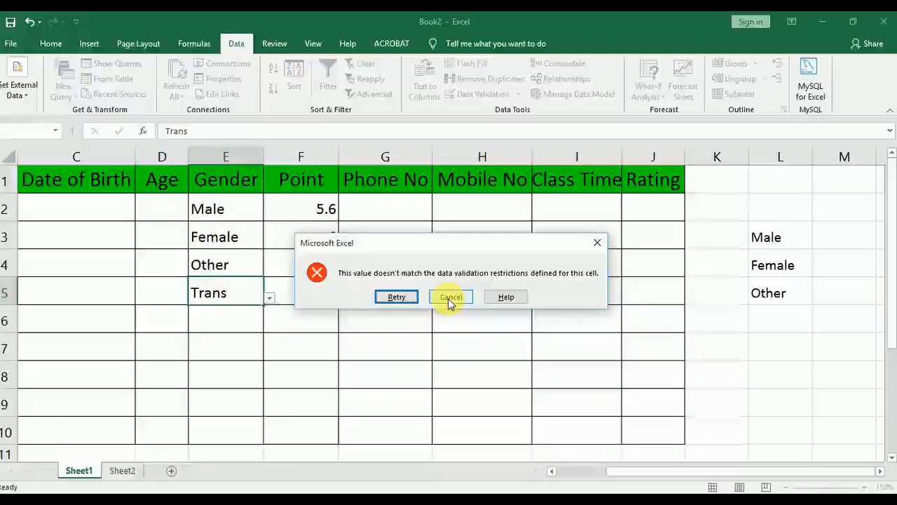
left_click(449, 297)
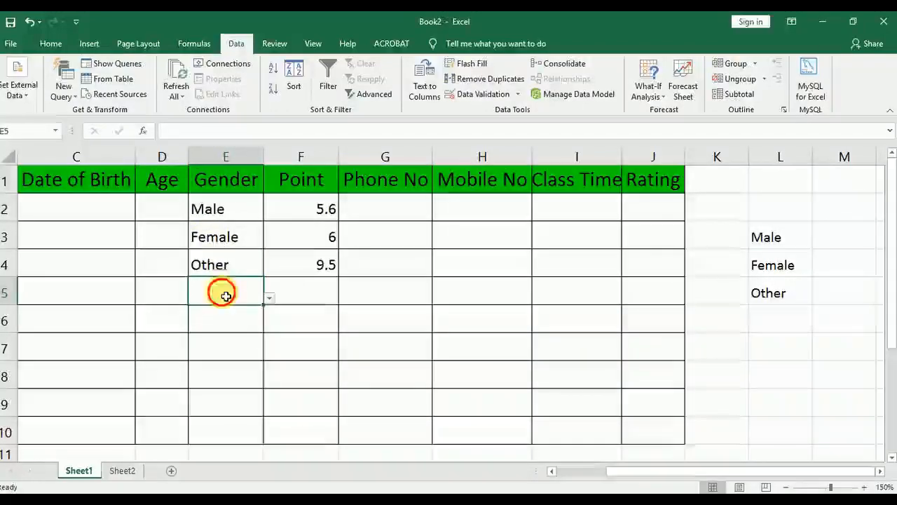
type("Tran")
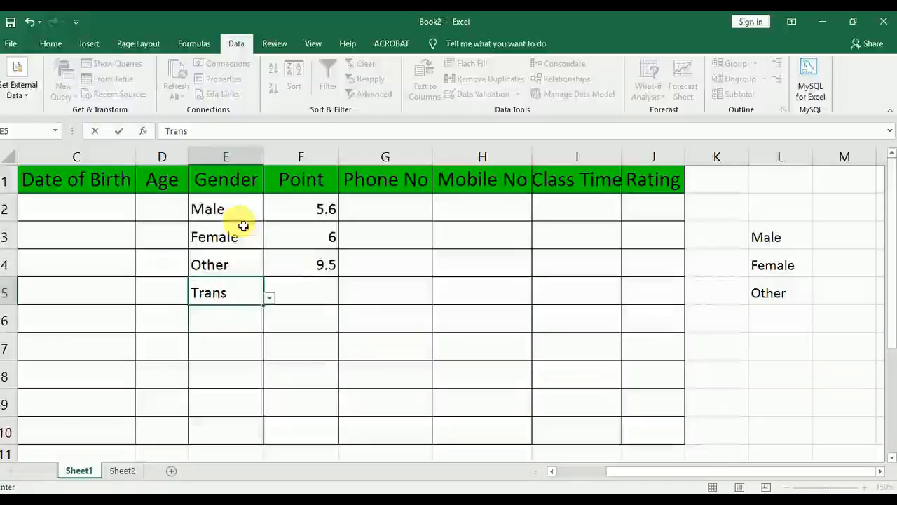
type("s")
key("Return")
left_click(449, 297)
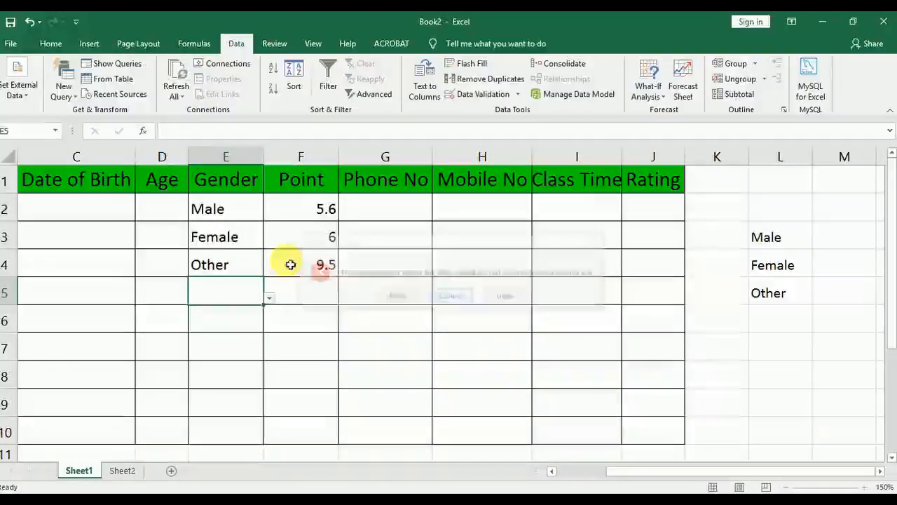
Give the Gender range E1:E10 a Warning-style error alert titled "error" with the message "do u want to add"
left_click(230, 223)
left_click_drag(233, 186, 252, 415)
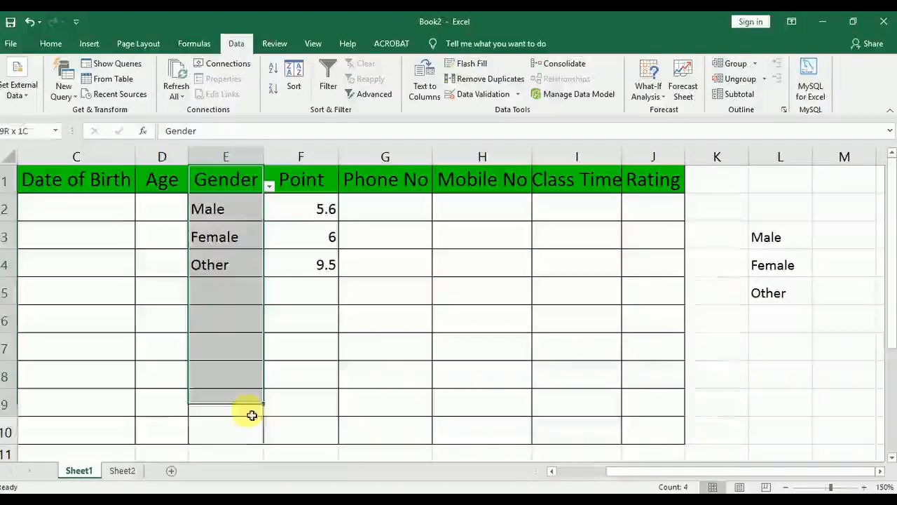
left_click(473, 94)
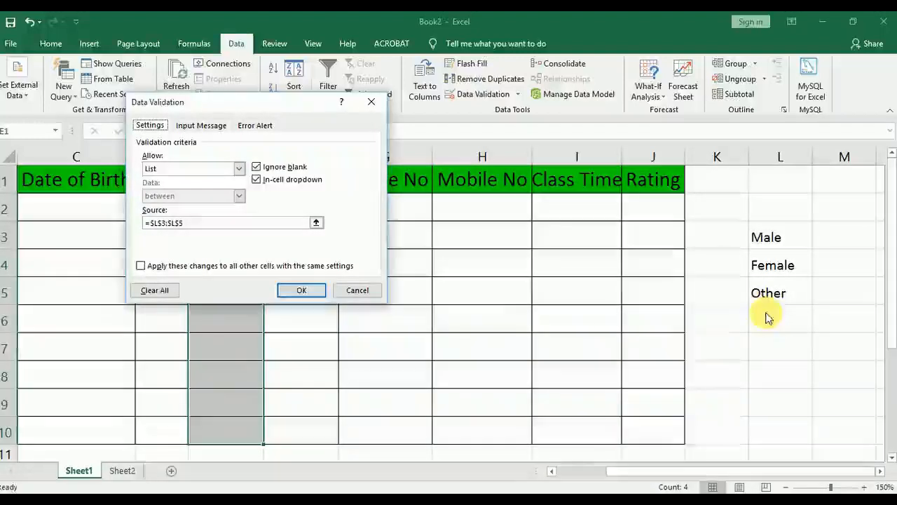
left_click(255, 127)
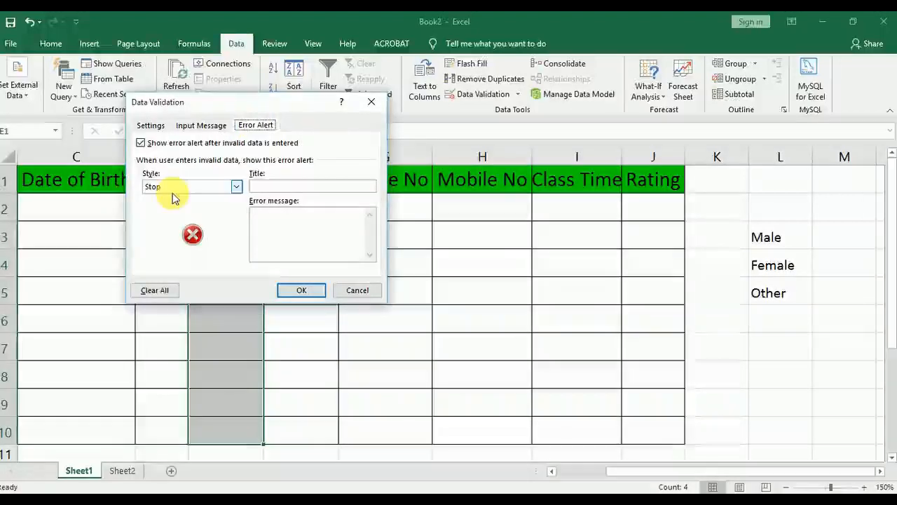
left_click(237, 188)
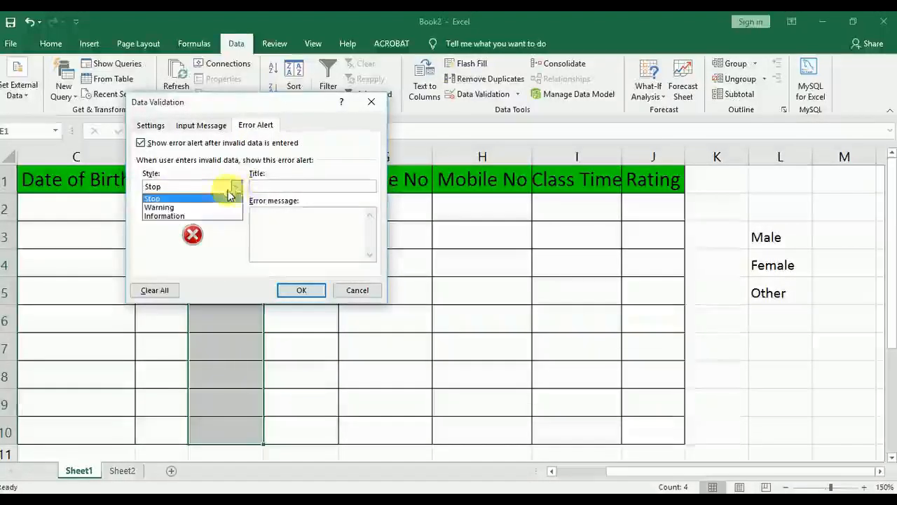
left_click(197, 208)
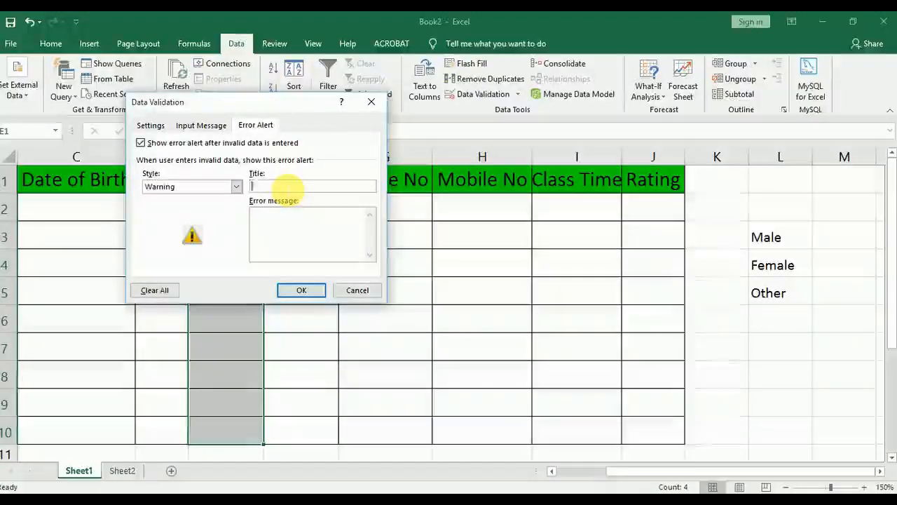
type("error")
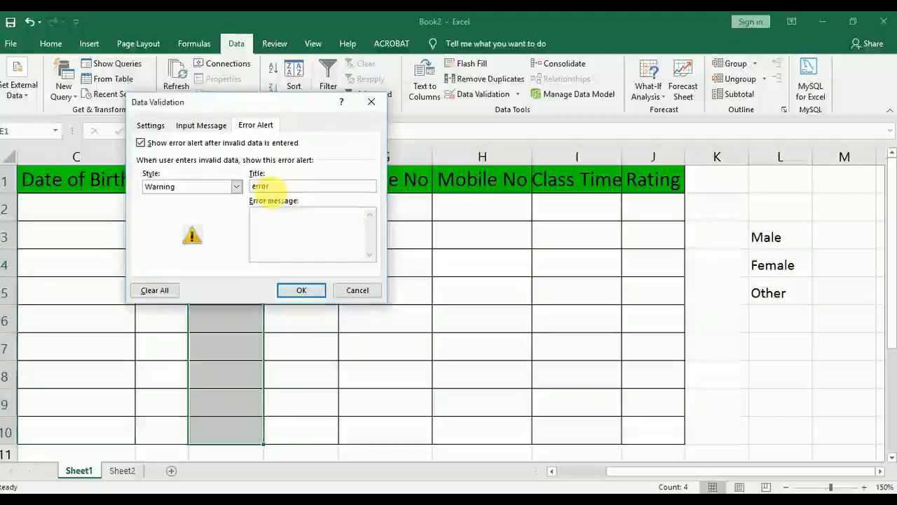
left_click(291, 223)
type("d")
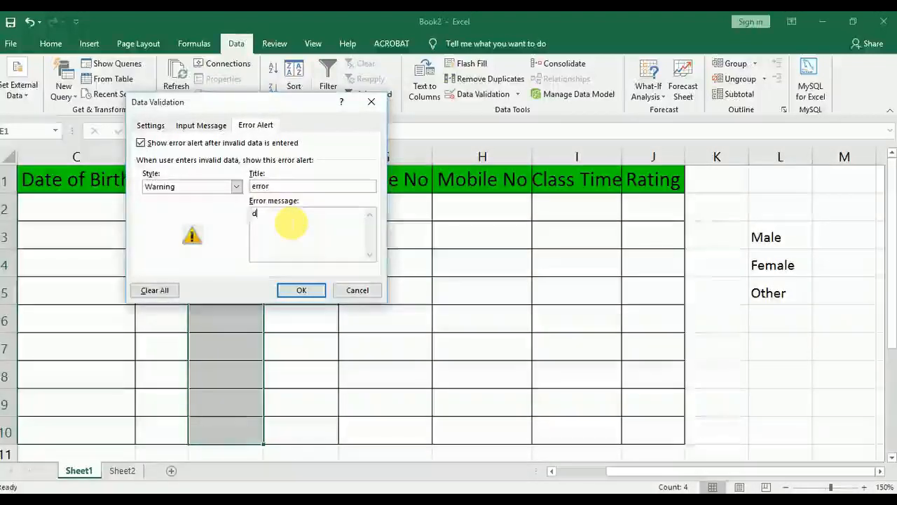
type("o u want to add")
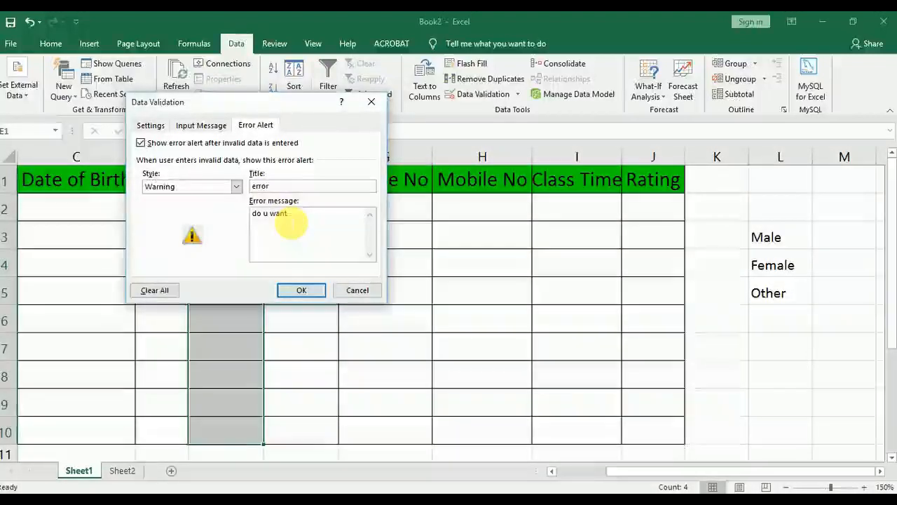
left_click(315, 291)
Enter the unlisted value Trans in cell E5, choosing to continue despite the validation warning
left_click(215, 297)
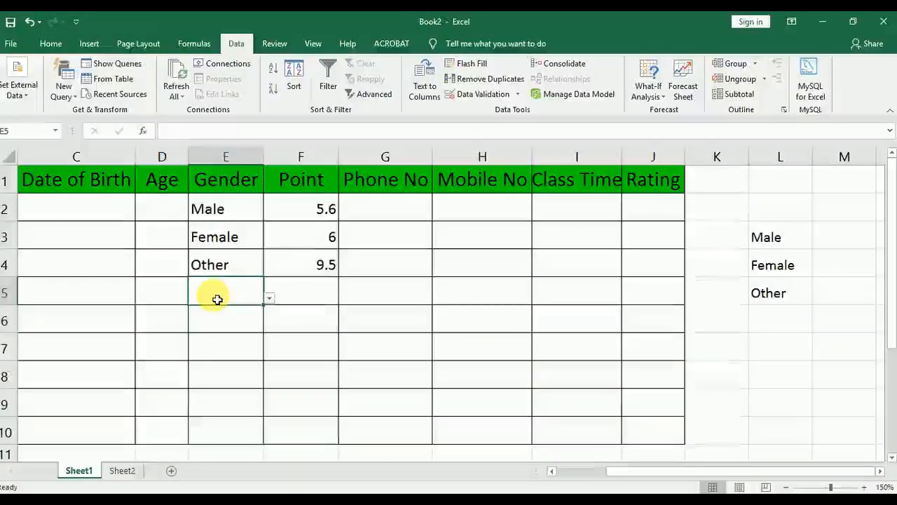
type("Trans")
key("Return")
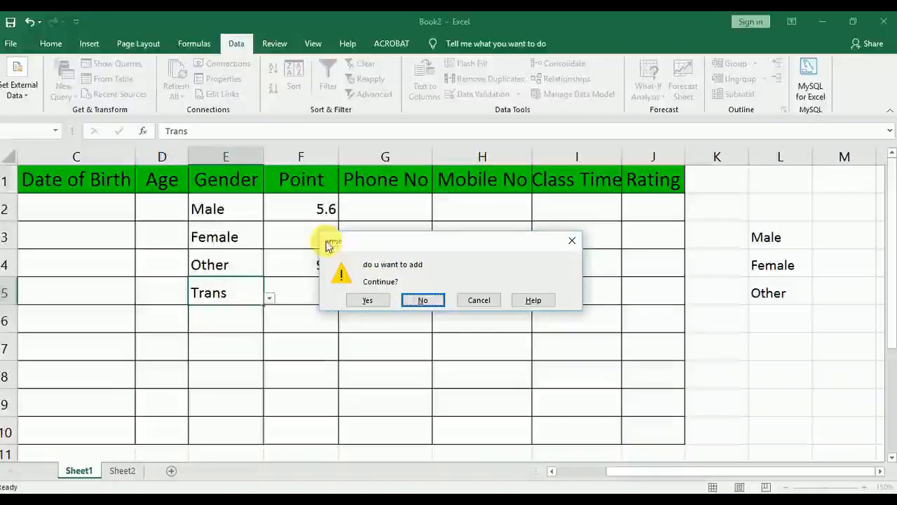
left_click(373, 302)
Examine the choices offered by the validation lists of Gender cells E5 and E6
left_click(234, 296)
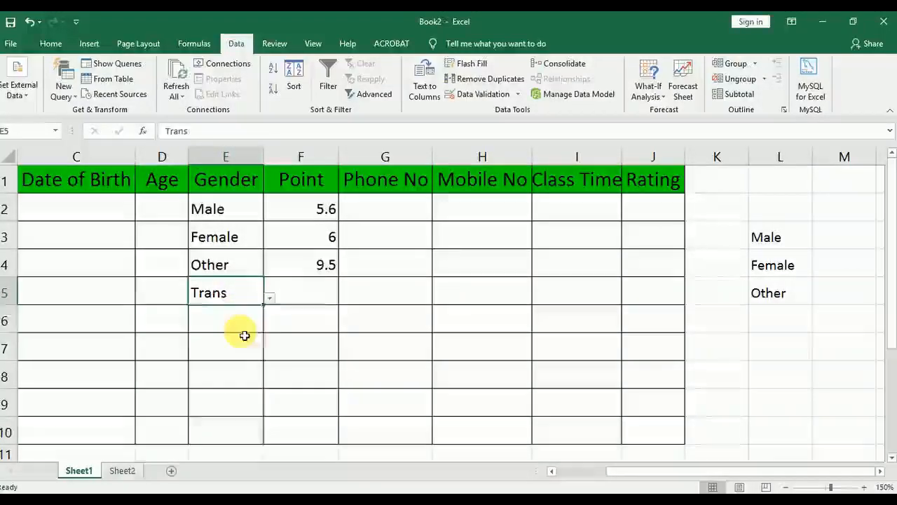
key("Return")
left_click(272, 328)
left_click(241, 299)
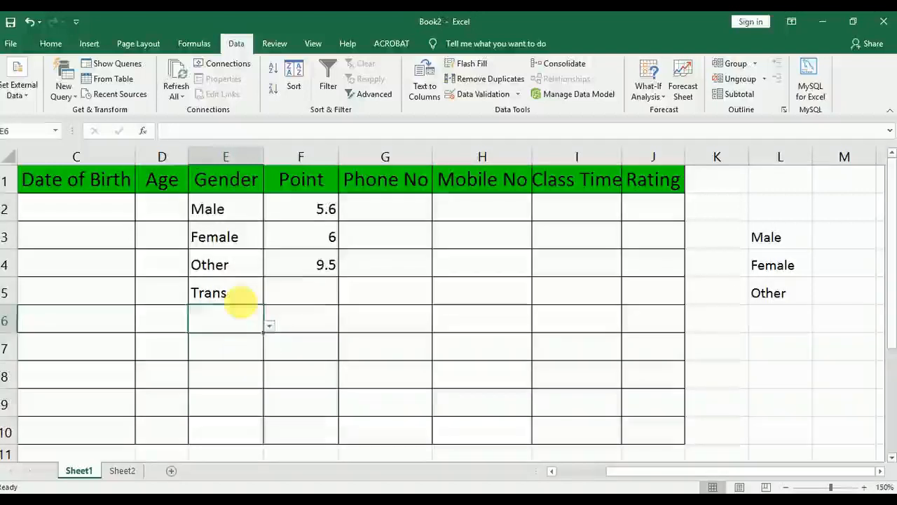
left_click(279, 300)
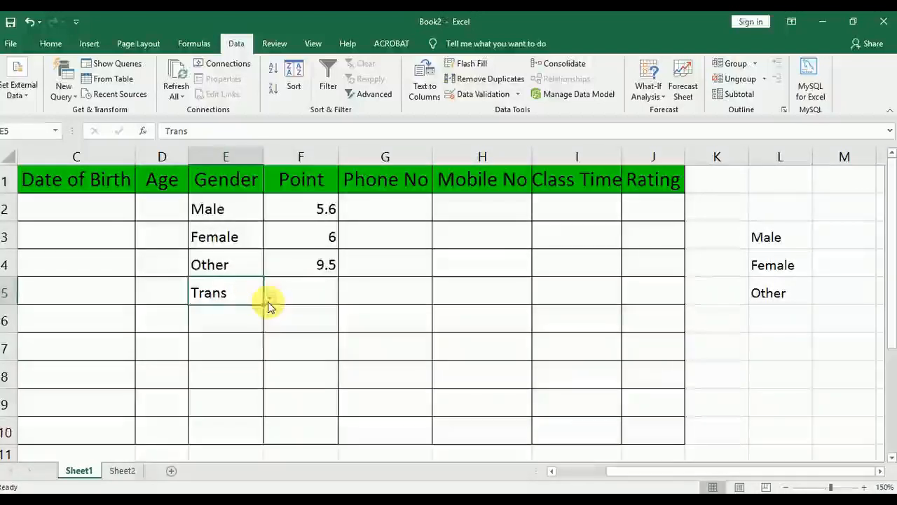
left_click(272, 299)
left_click(251, 288)
left_click(241, 320)
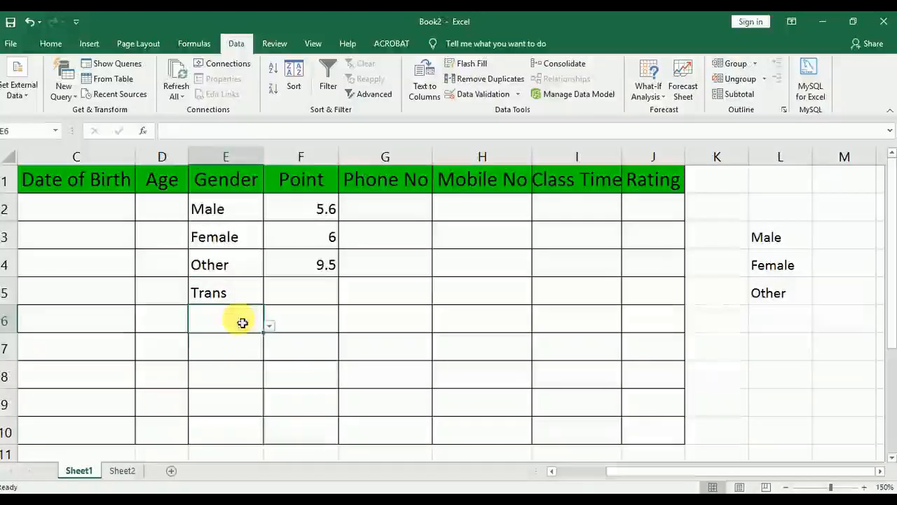
left_click(249, 294)
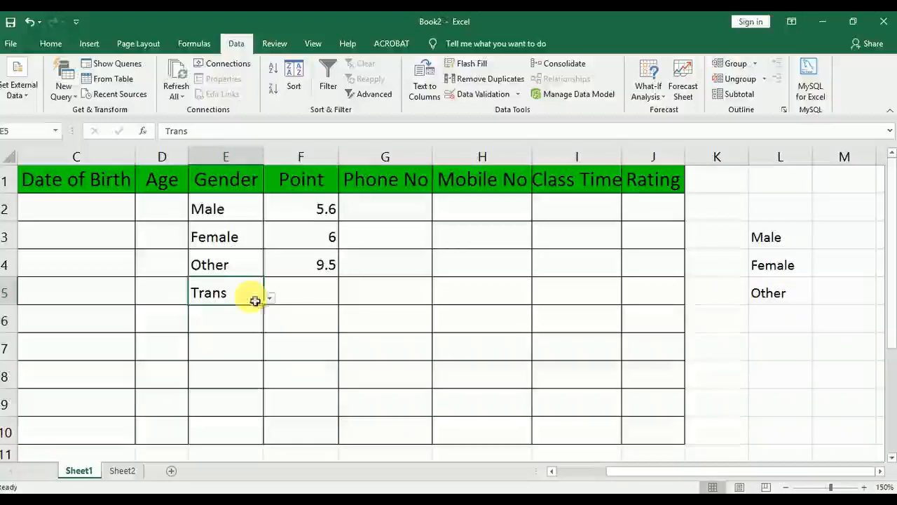
left_click(269, 297)
left_click(238, 352)
Enter Trans in cell E6 as well, accepting the value despite the validation warning
left_click(231, 324)
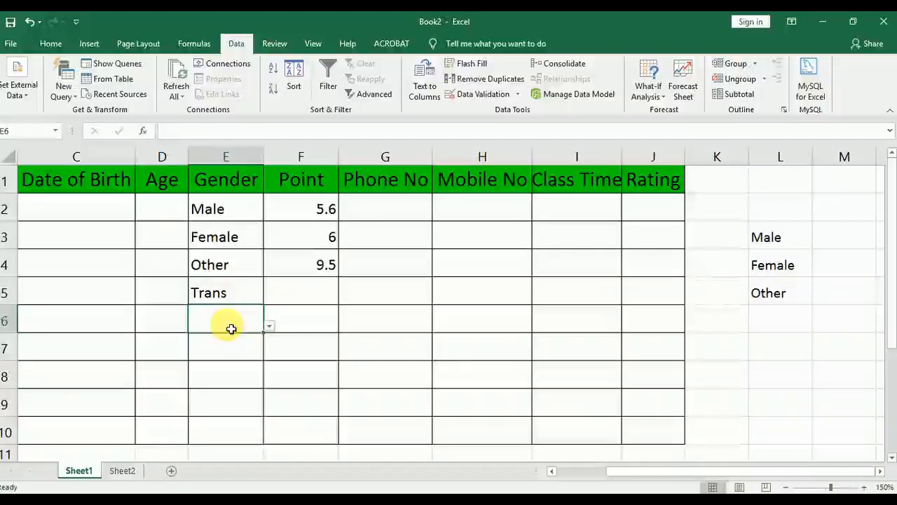
type("t")
key("Return")
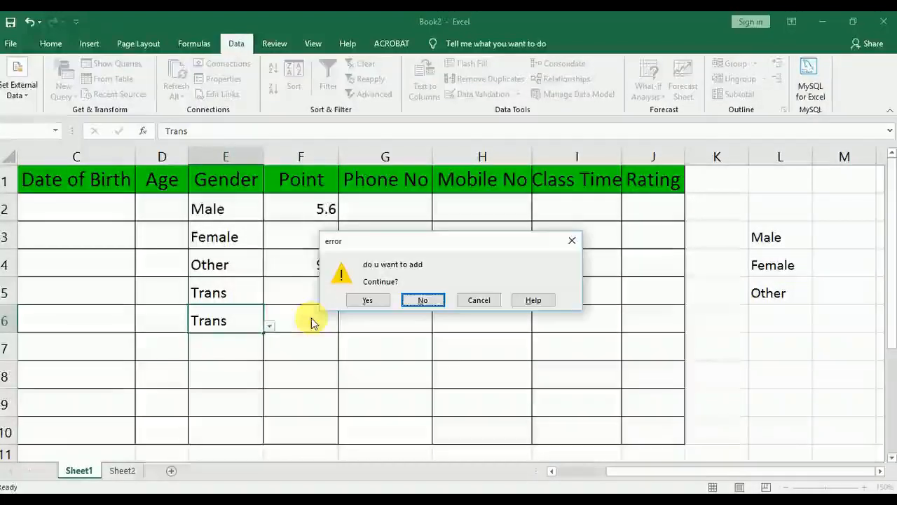
left_click(366, 300)
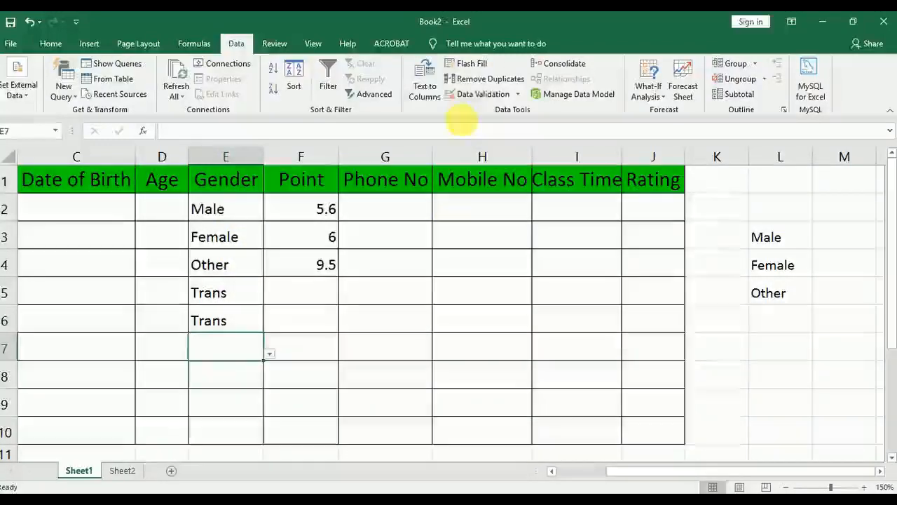
Clear all data validation from the Gender range E1:E10 and delete the entries in E2:E10
left_click_drag(234, 179, 242, 438)
left_click(485, 94)
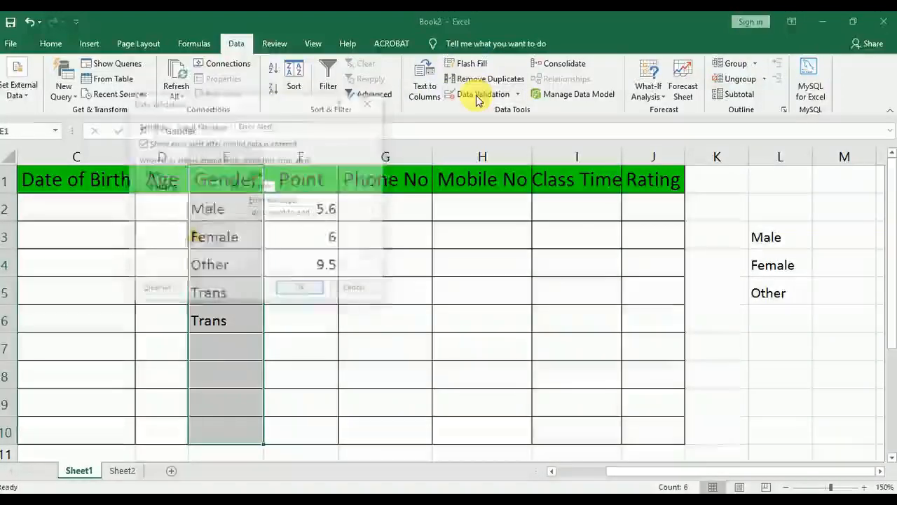
left_click(150, 125)
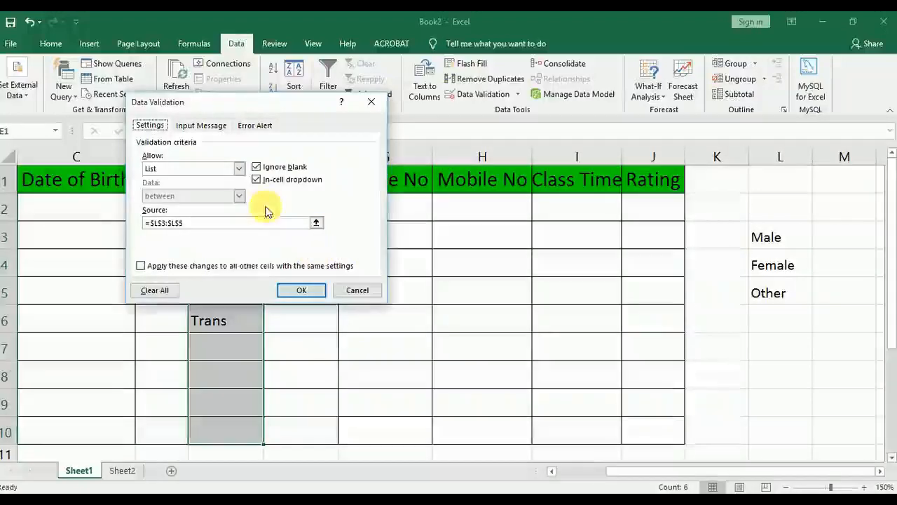
left_click(167, 297)
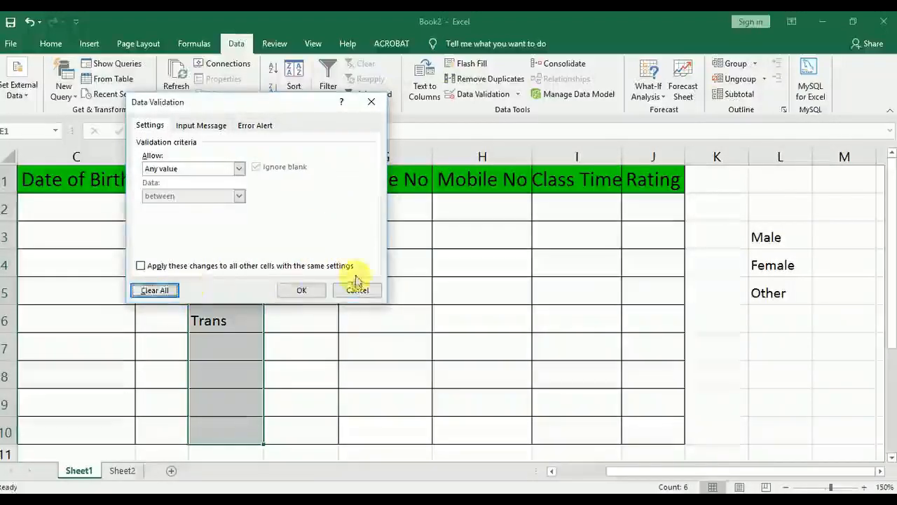
left_click(303, 291)
left_click_drag(241, 208, 252, 426)
key("Delete")
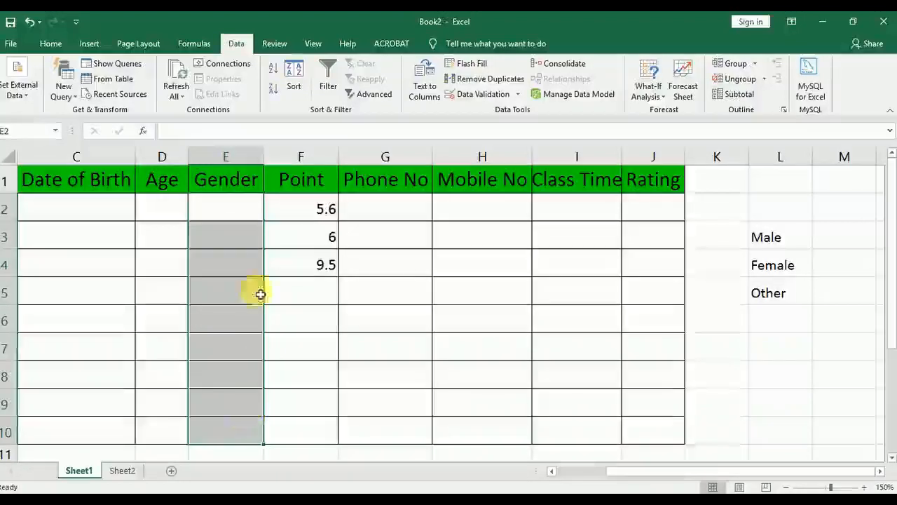
Apply a list validation rule to the Gender range E1:E10 with the source entries male, female, oter
left_click(240, 209)
left_click_drag(248, 175, 229, 431)
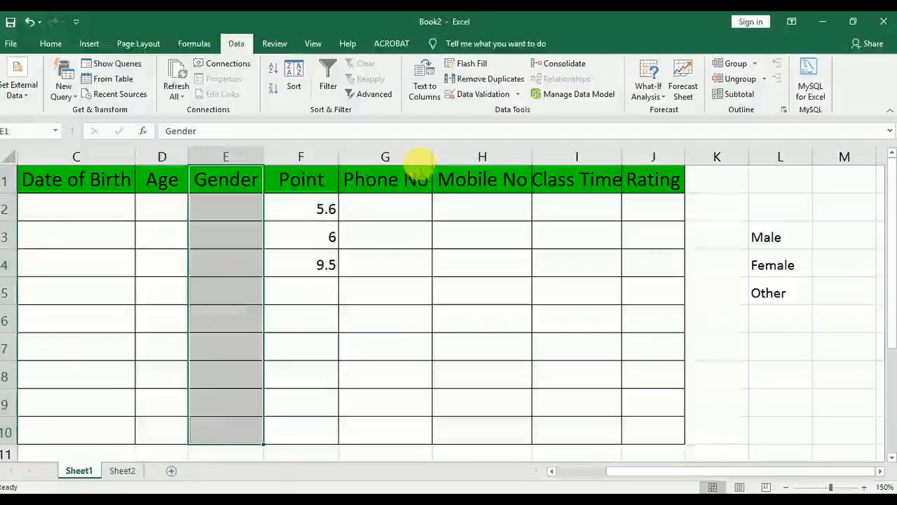
left_click(464, 94)
left_click(197, 167)
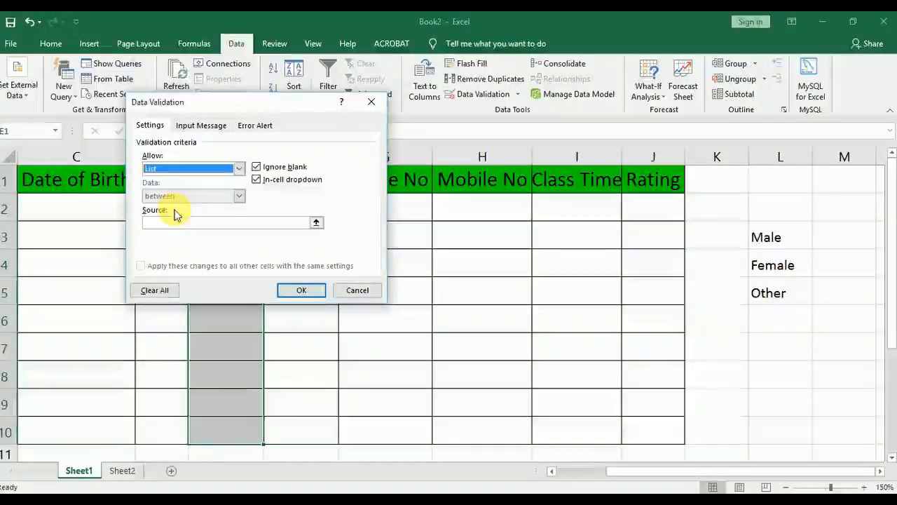
left_click(203, 223)
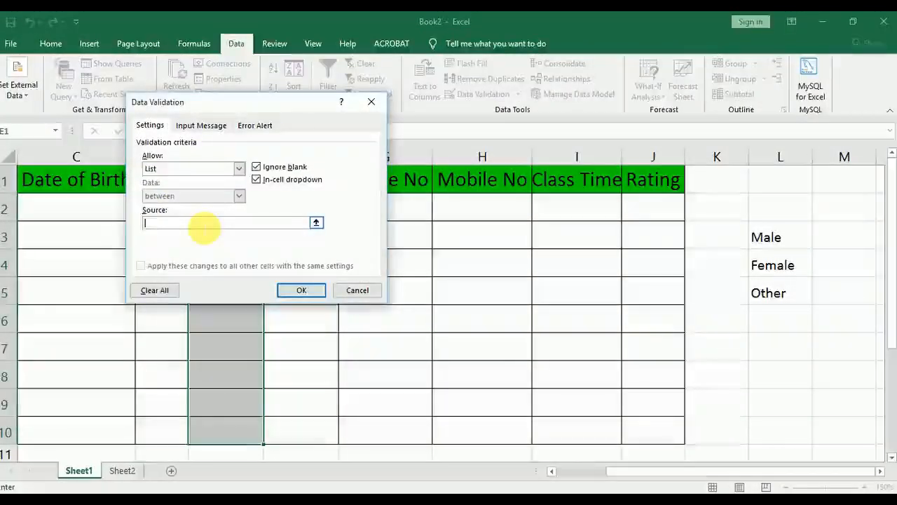
type("male, fe")
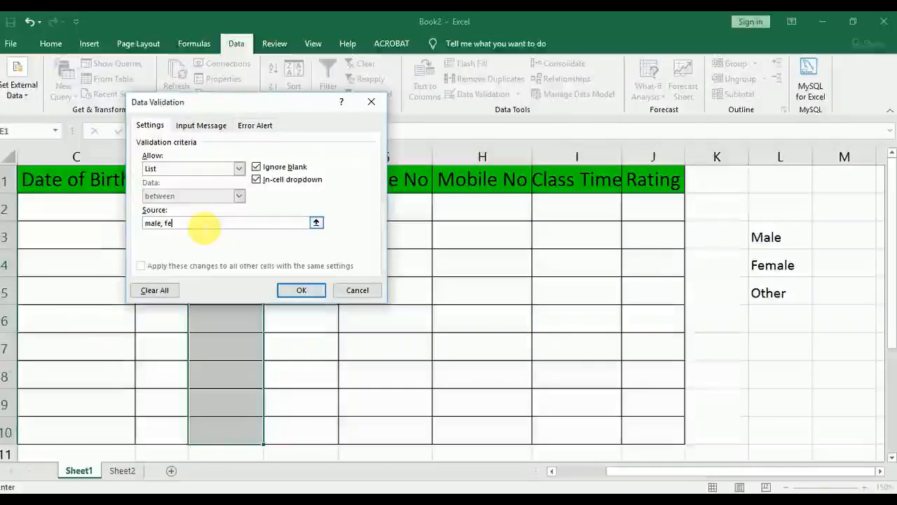
type("male, ot")
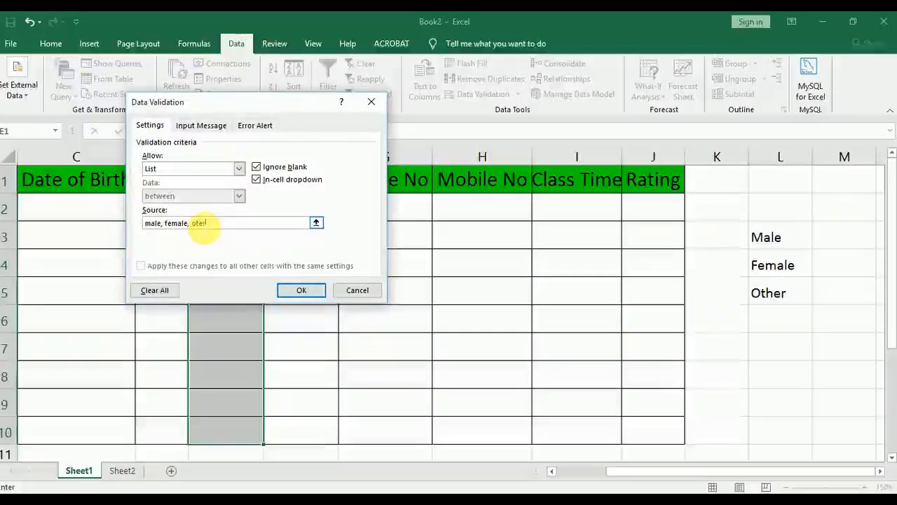
type("er")
key("Return")
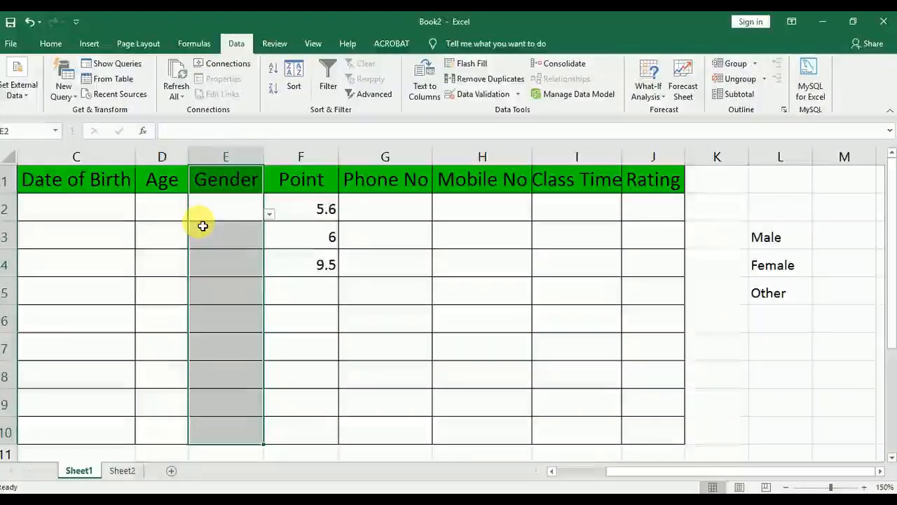
Fill Gender cells E2, E3 and E4 with male, oter and female, choosing each from the cell's validation list
left_click(215, 214)
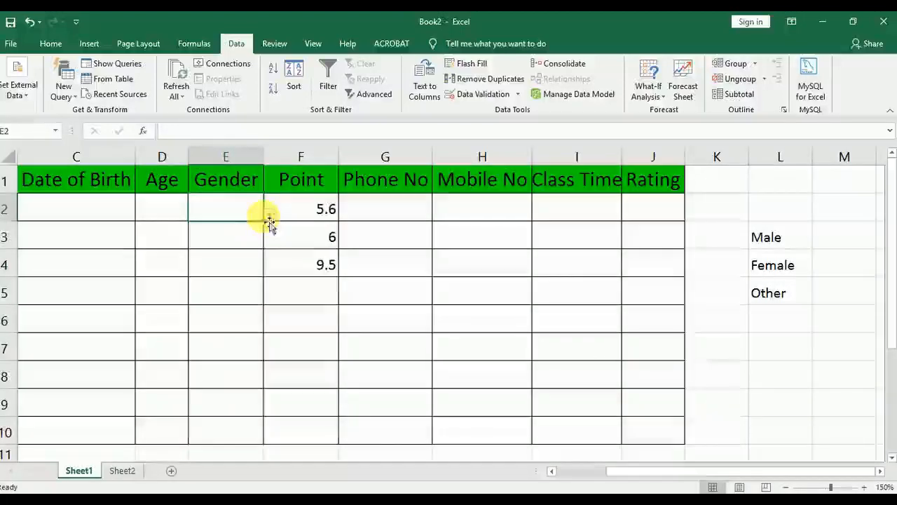
left_click(238, 229)
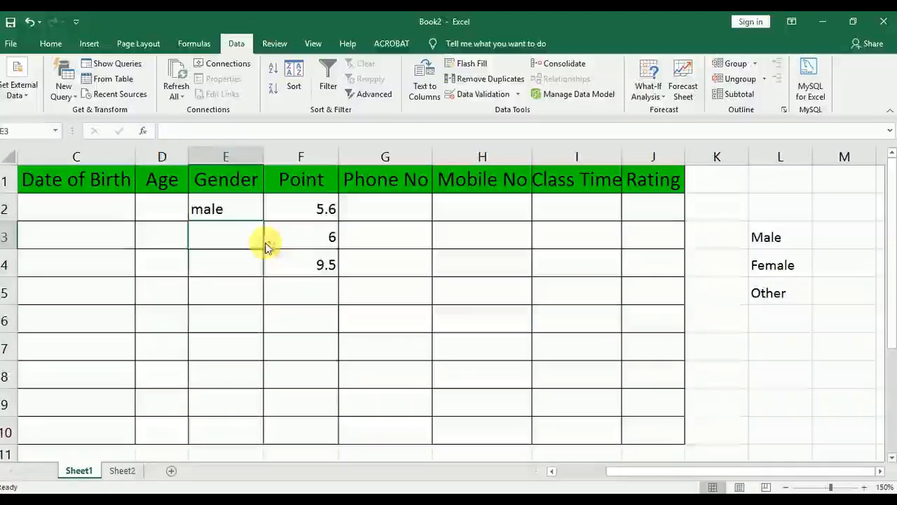
left_click(268, 243)
left_click(236, 280)
left_click(240, 265)
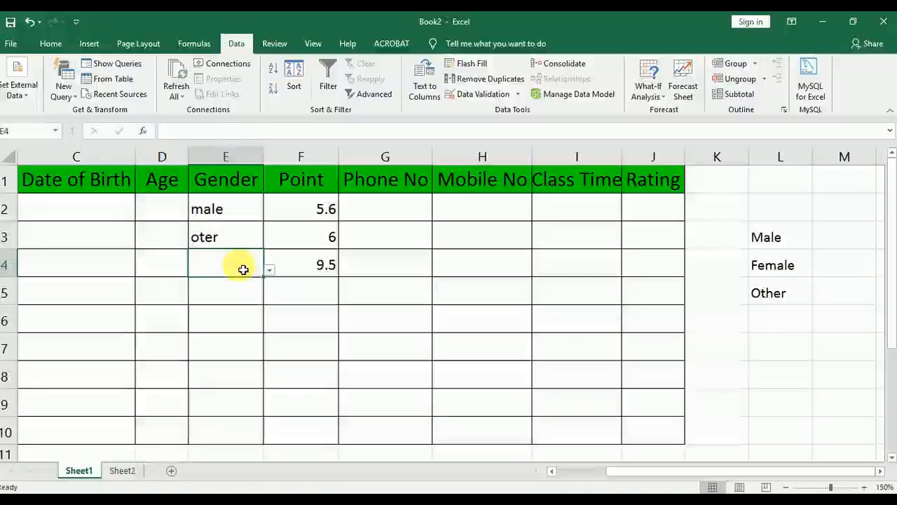
left_click(219, 297)
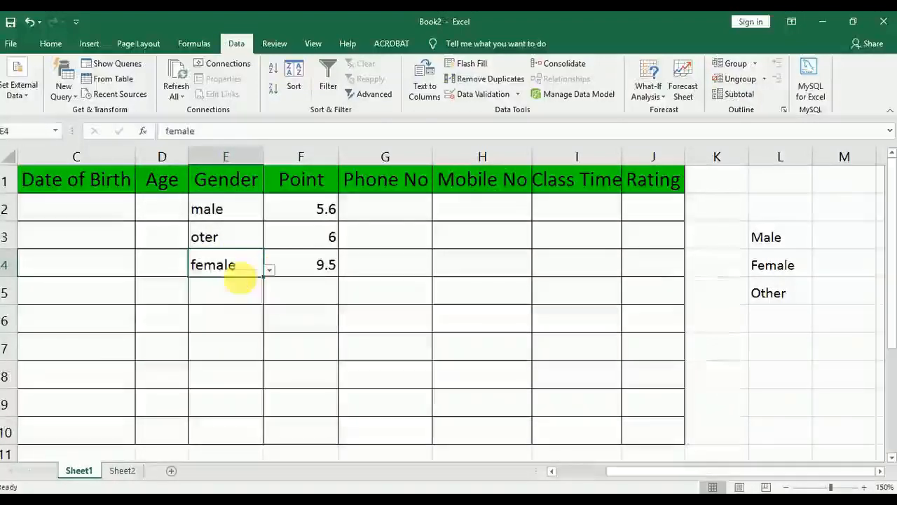
Review the validation rule of Gender cell E5 and the validation types available for Date of Birth cell C4
left_click_drag(226, 291, 238, 436)
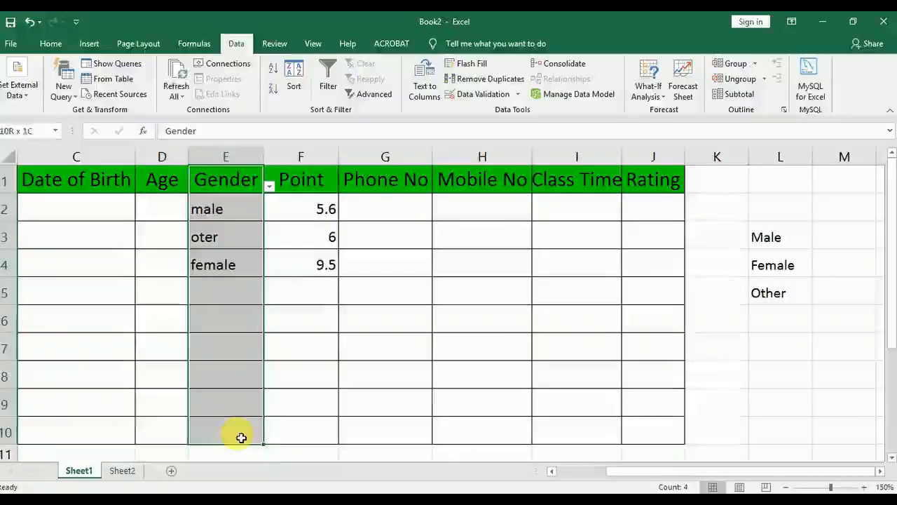
left_click(232, 297)
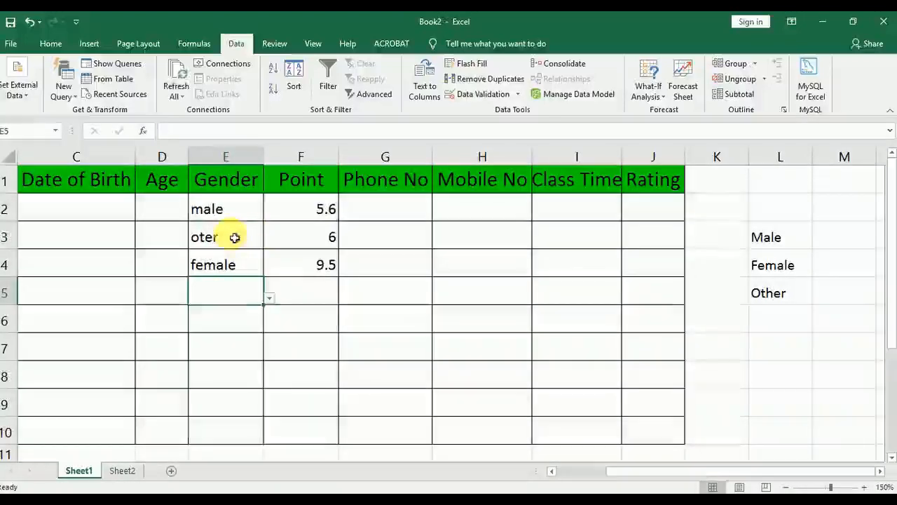
left_click(483, 94)
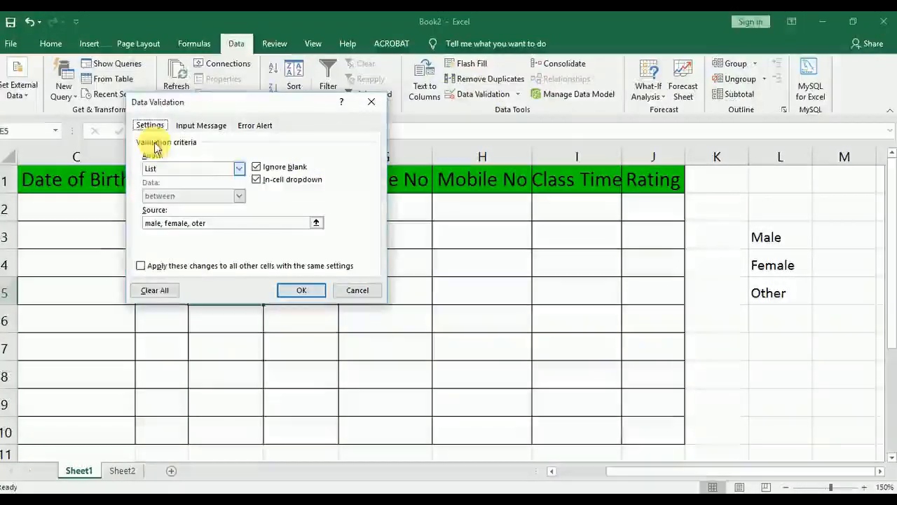
left_click(358, 291)
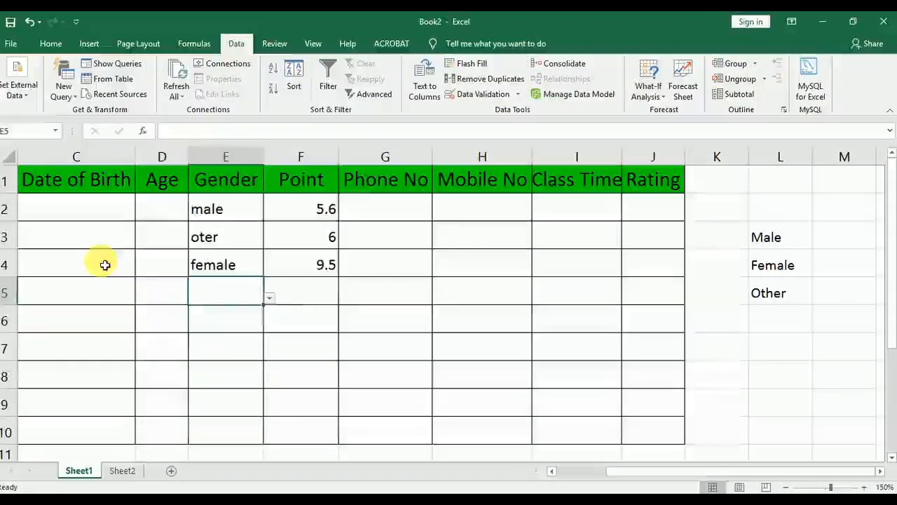
left_click(483, 94)
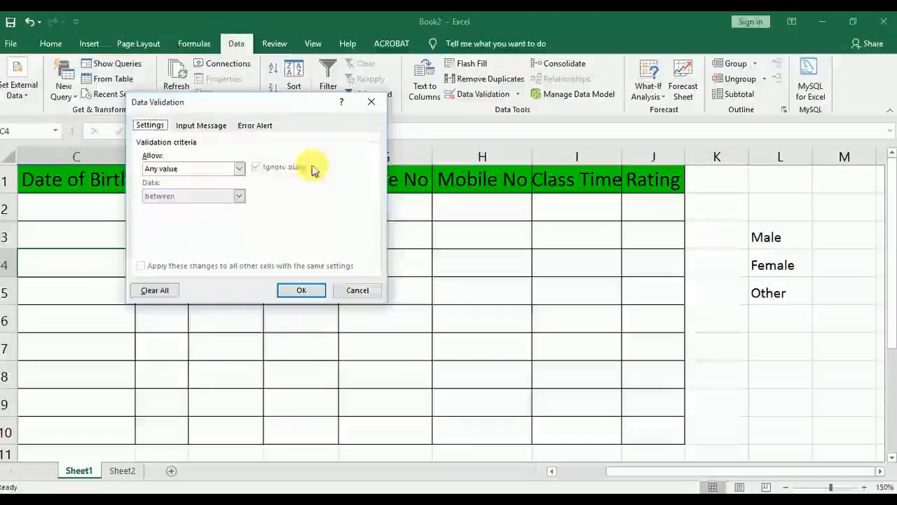
left_click(180, 168)
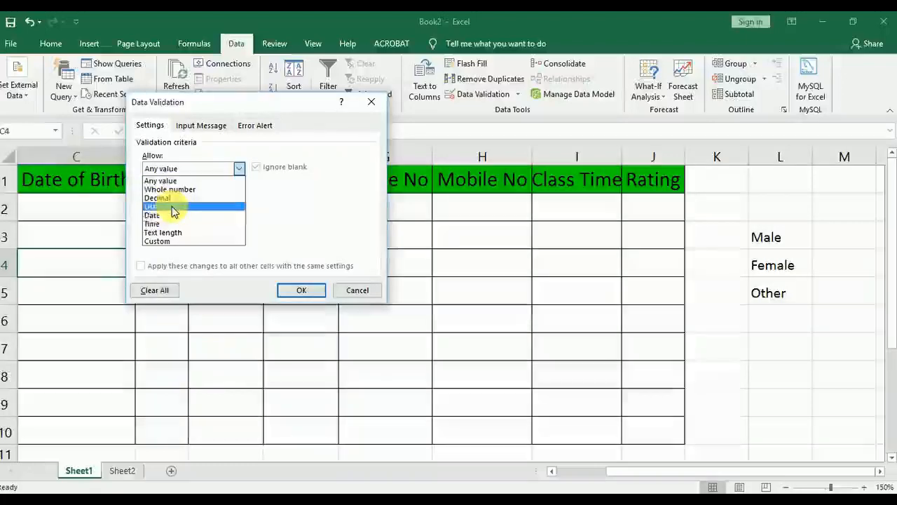
left_click(352, 291)
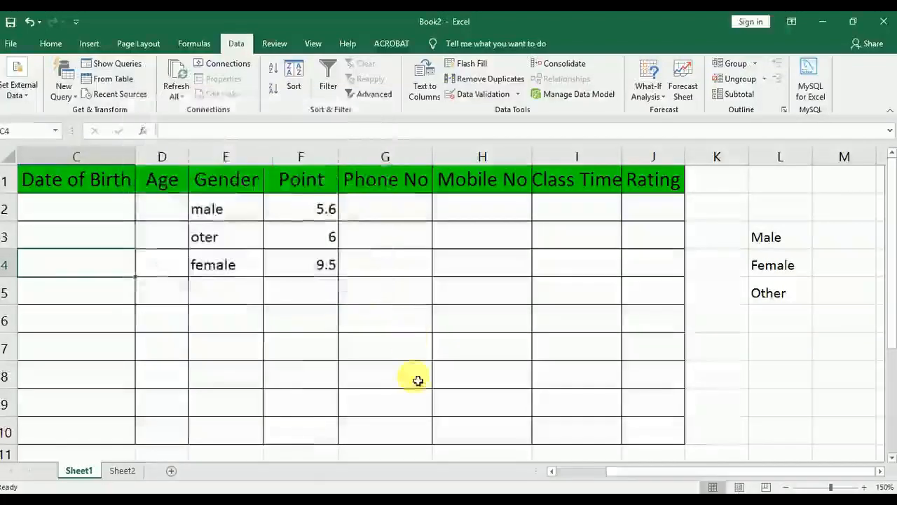
Set up a Date validation rule with the between condition for the Date of Birth range C1:C10
left_click(586, 473)
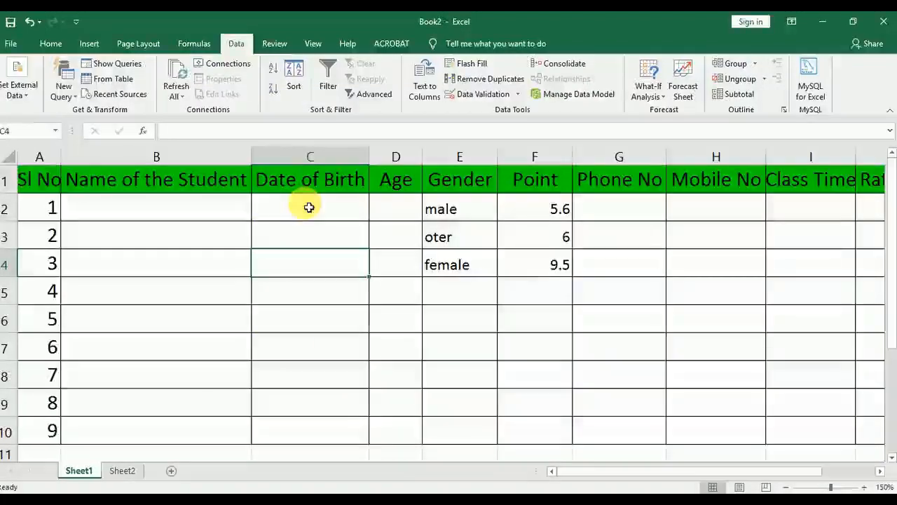
scroll(309, 205, "down", 1)
scroll(309, 206, "up", 1)
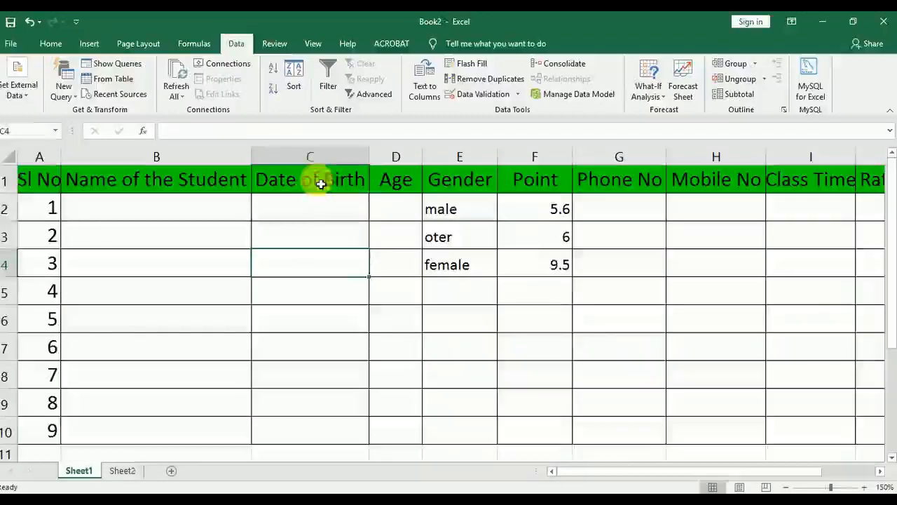
left_click_drag(318, 181, 339, 429)
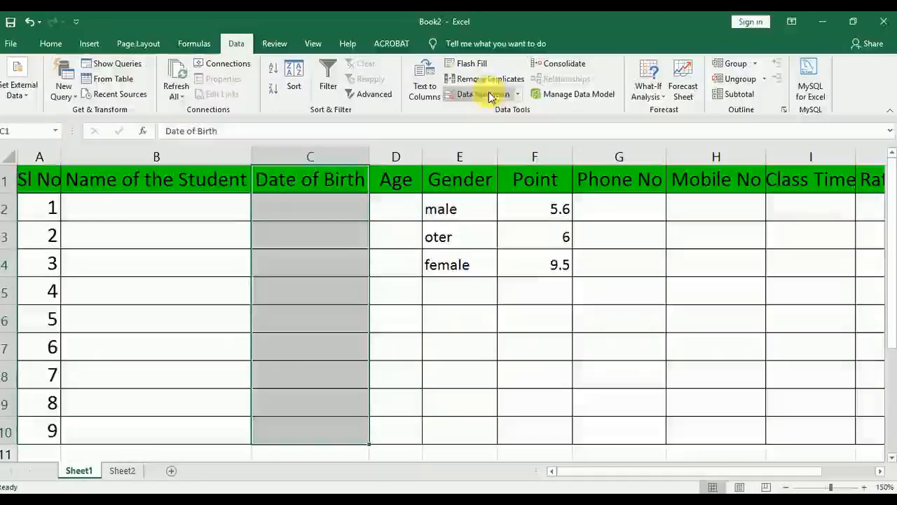
left_click(482, 94)
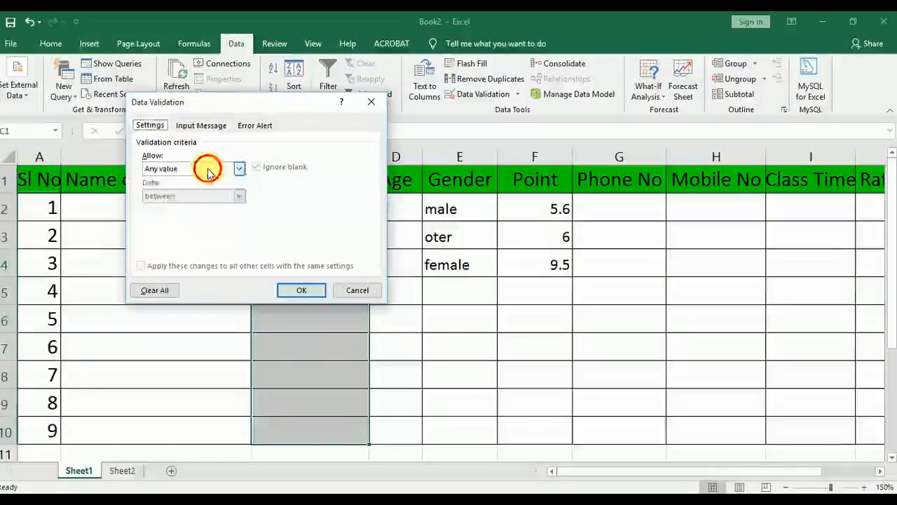
left_click(237, 169)
left_click(181, 215)
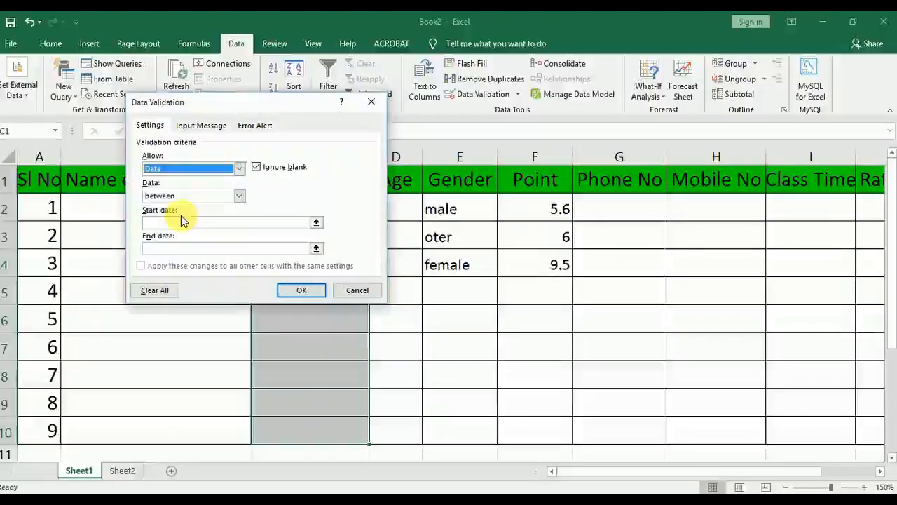
left_click(239, 195)
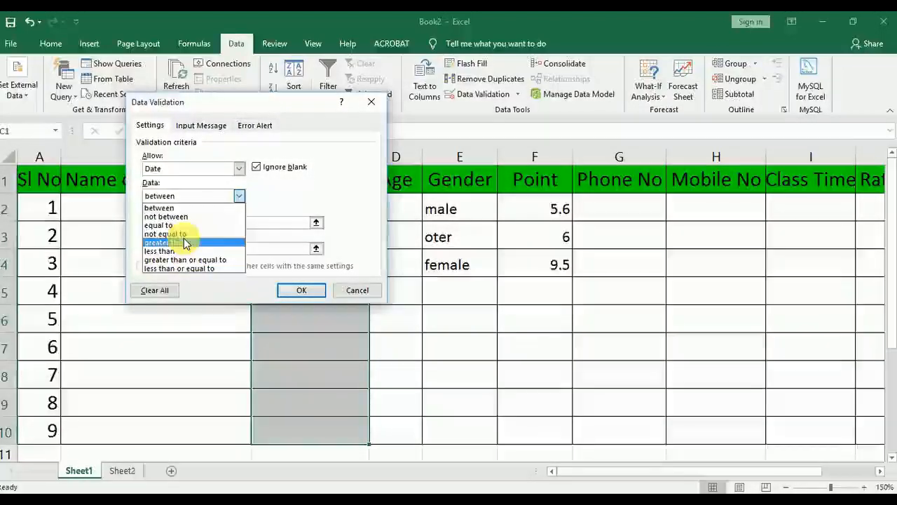
left_click(180, 208)
Set the validation rule's start date to 1-1-1900 and its end date to 1-1-2000
left_click(193, 221)
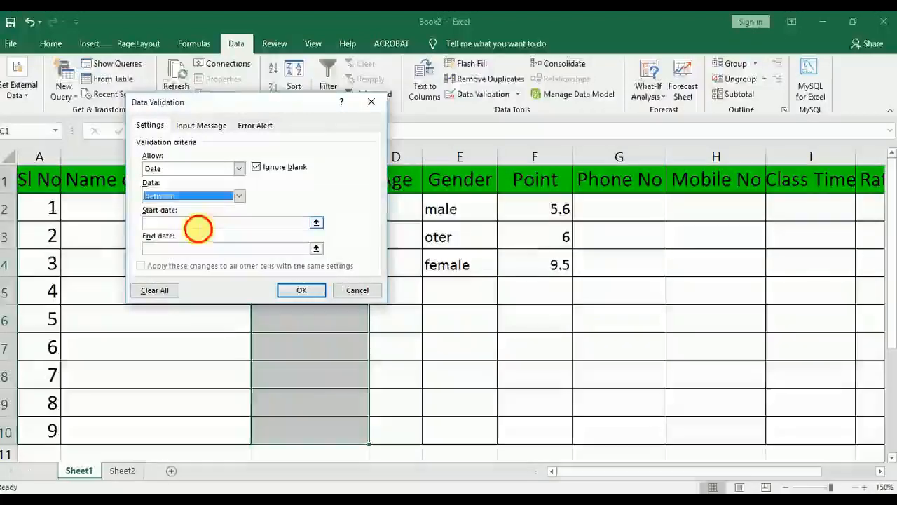
type("1-")
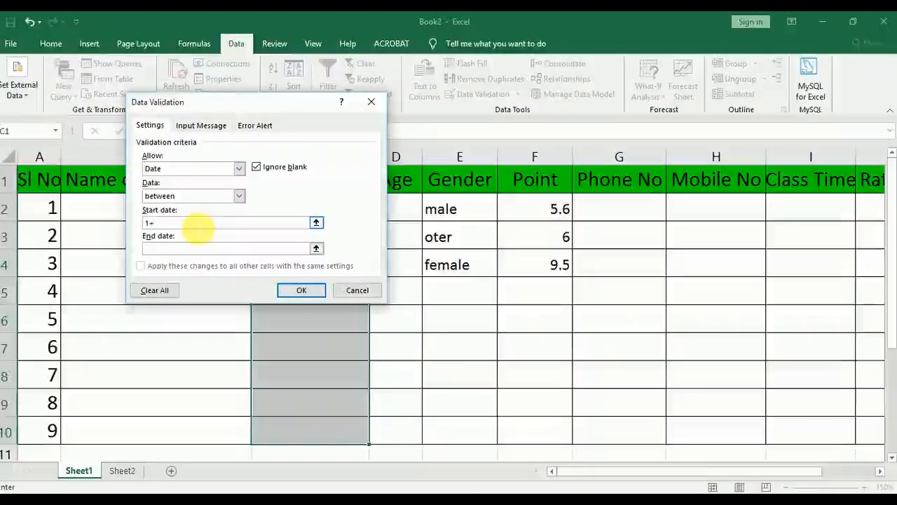
type("1")
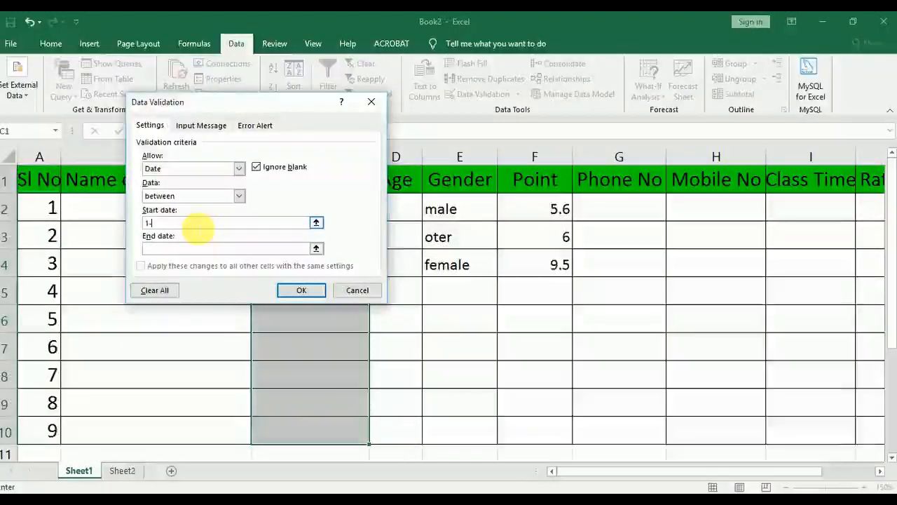
type("-1900")
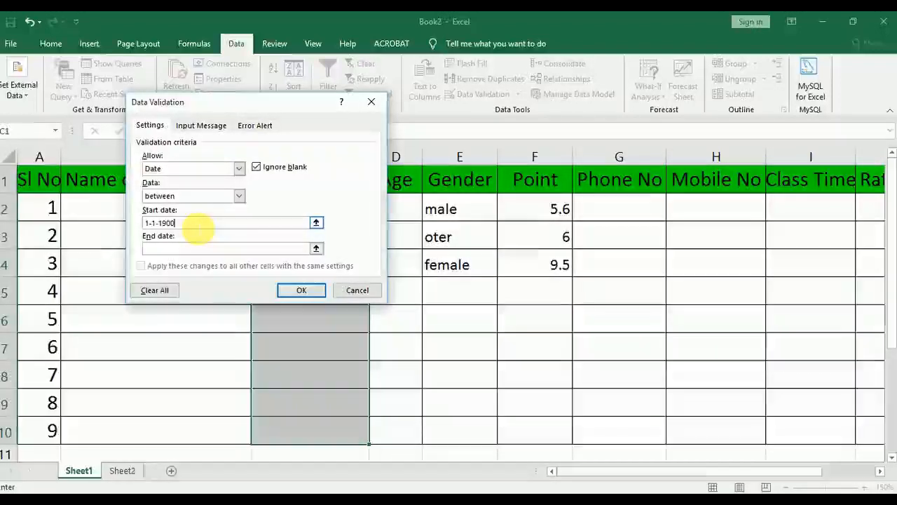
left_click(194, 248)
type("1-")
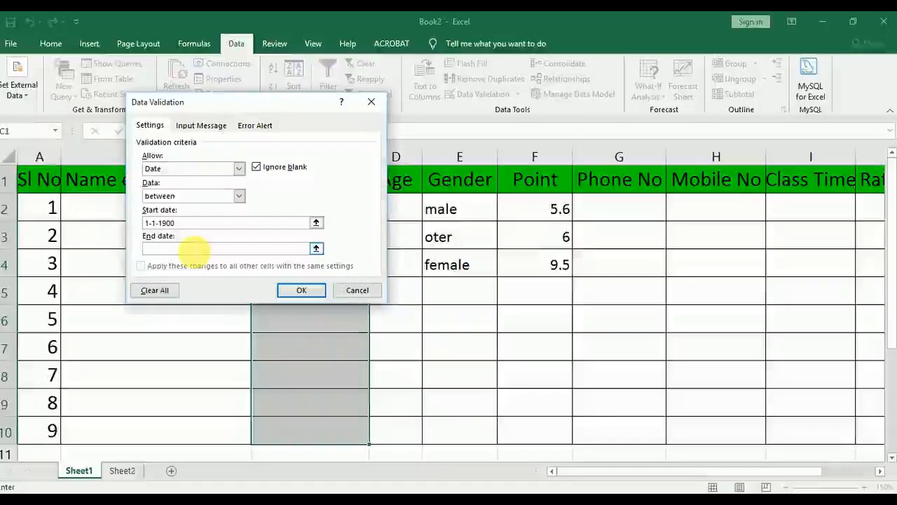
type("1-")
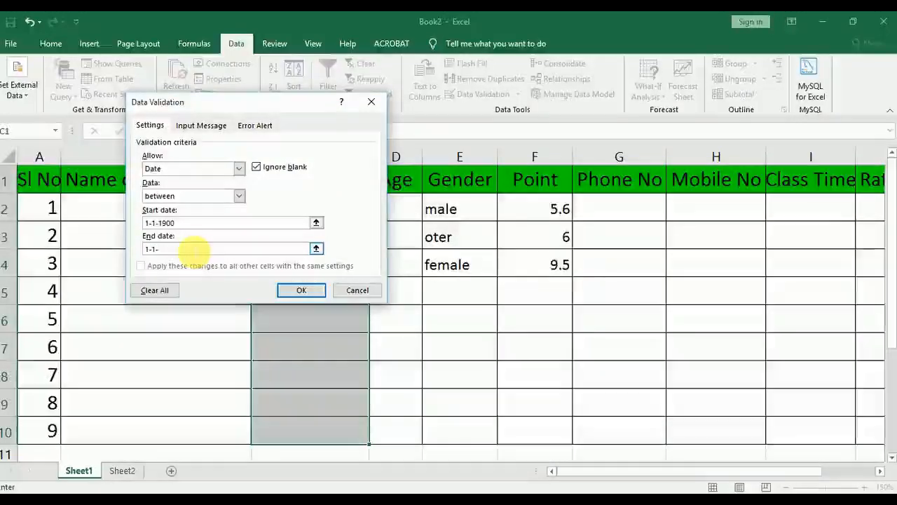
type("2000")
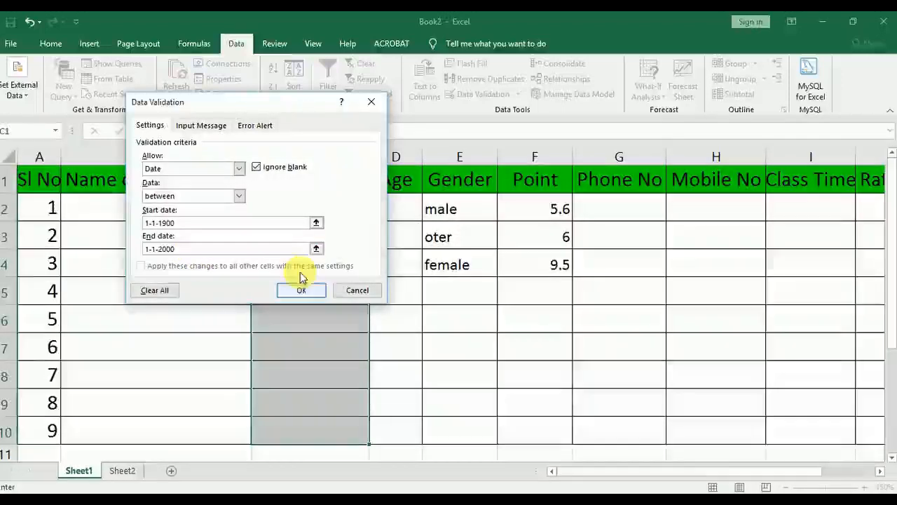
Add an error alert titled "warning" with the message "Enter valid date from 1900-2000" and apply the date validation rule
left_click(259, 125)
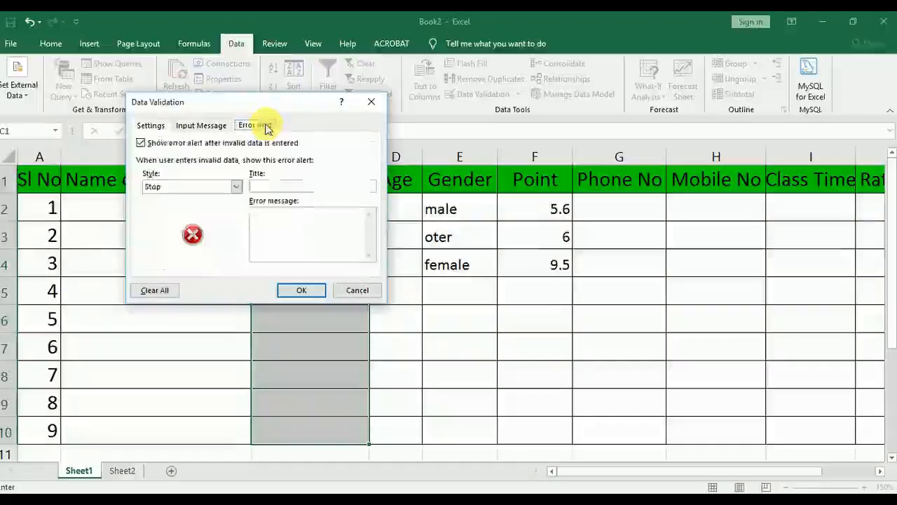
left_click(284, 187)
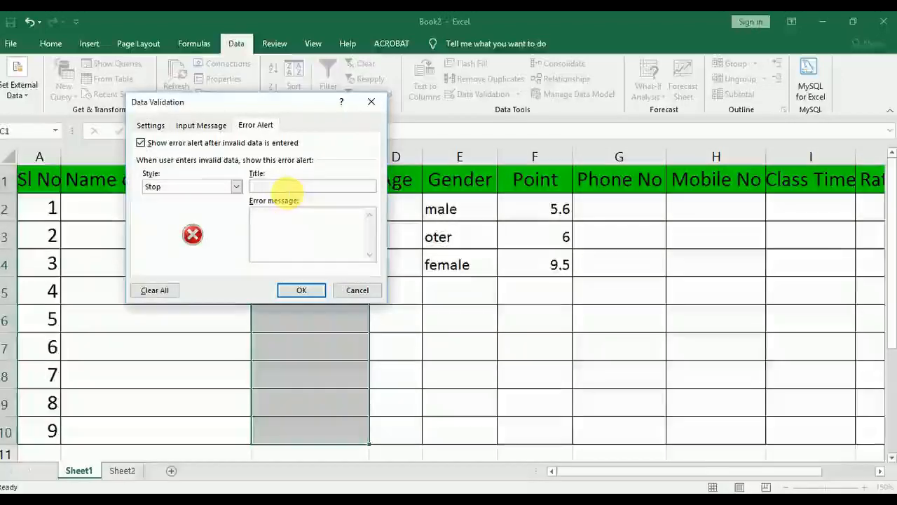
type("warning")
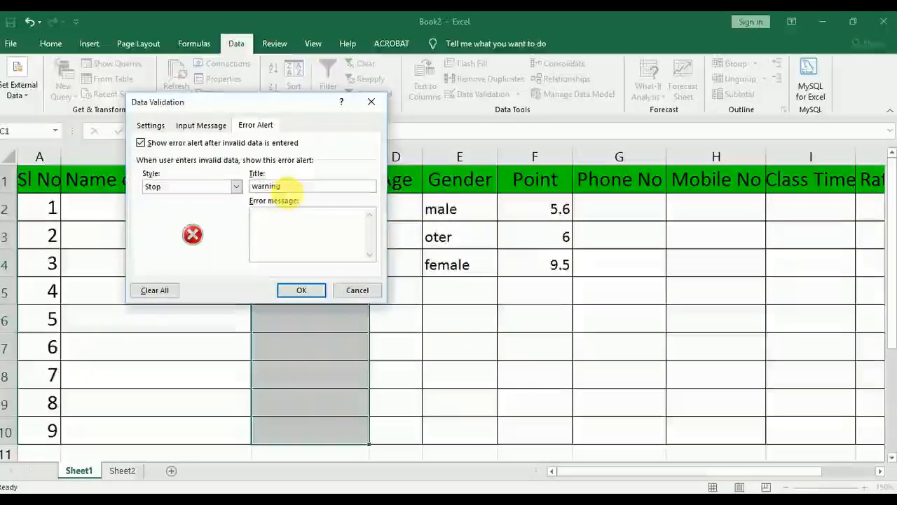
left_click(298, 237)
type("E")
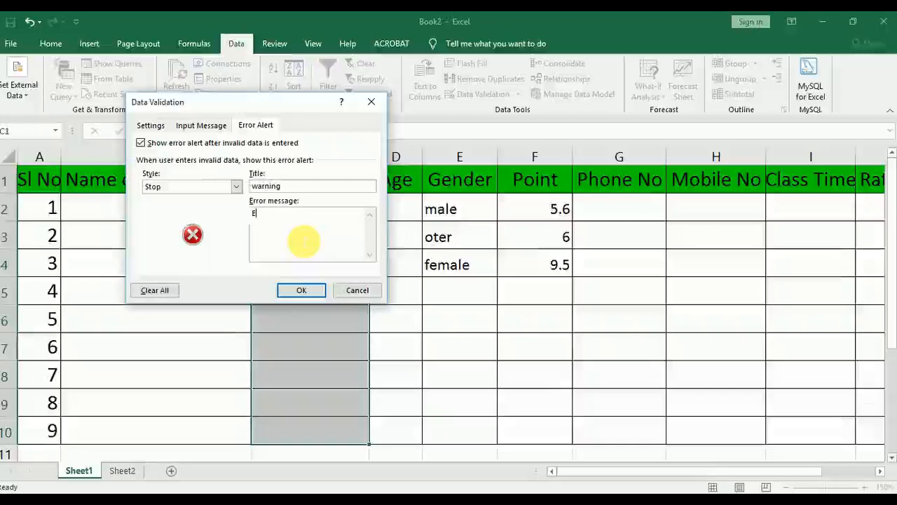
type("nter vali")
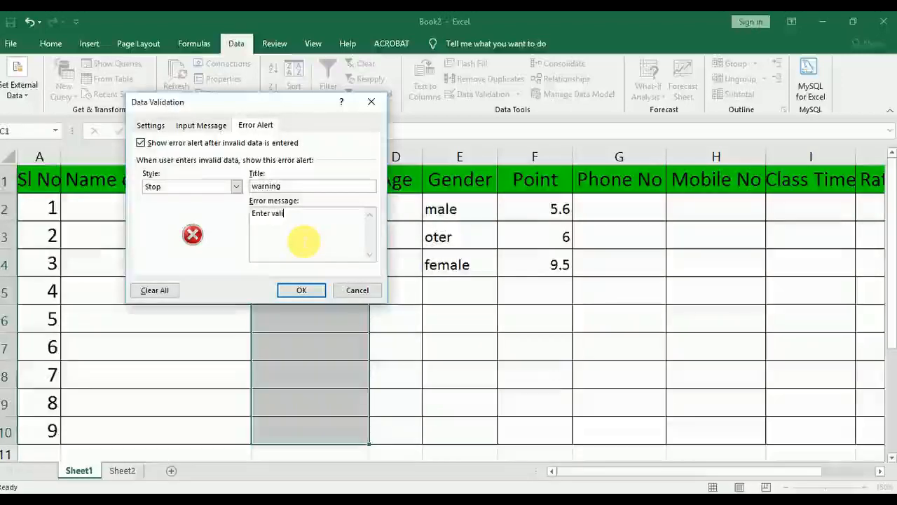
type("d datef")
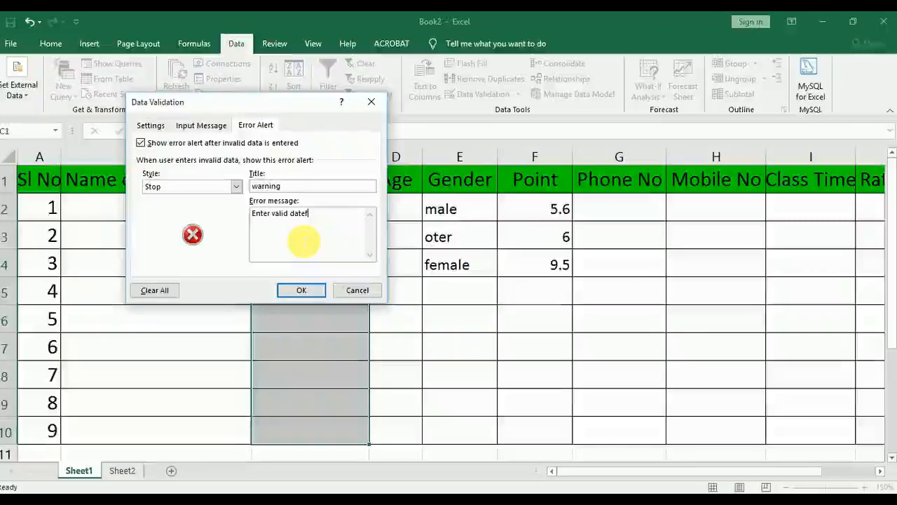
key("BackSpace")
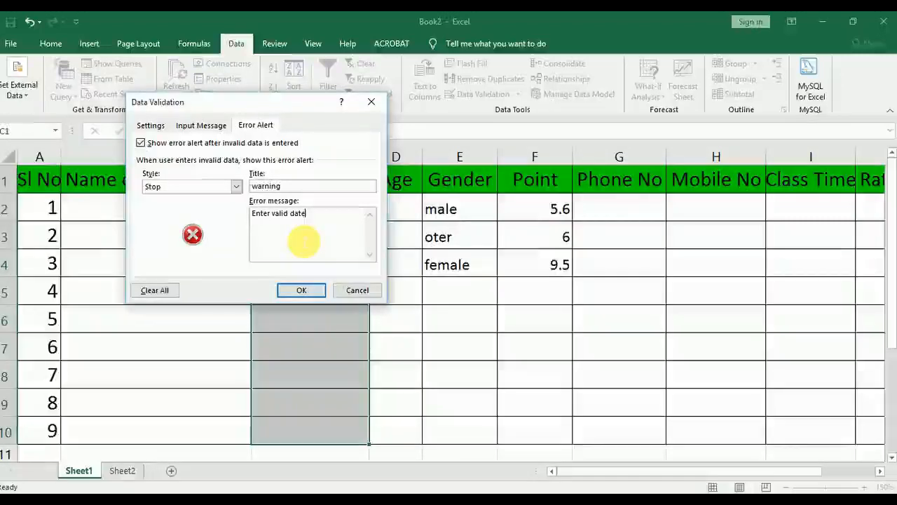
type("fro")
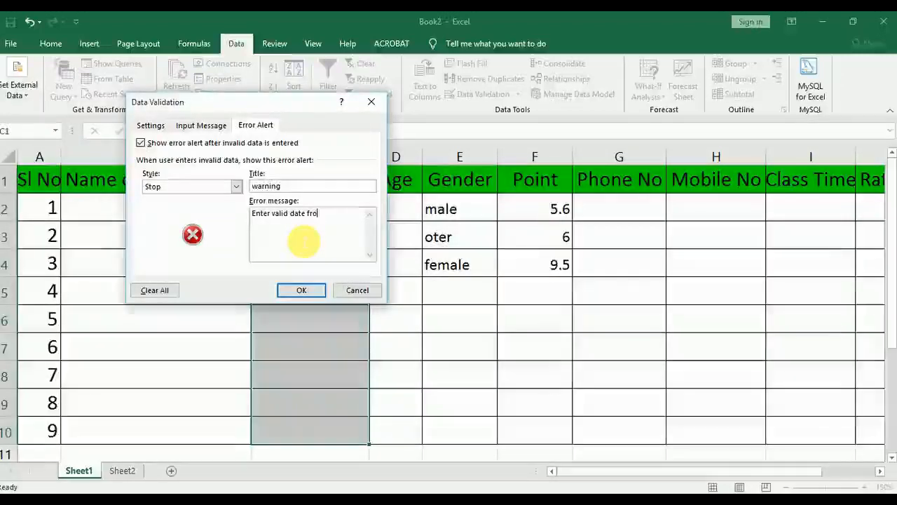
type("m t90")
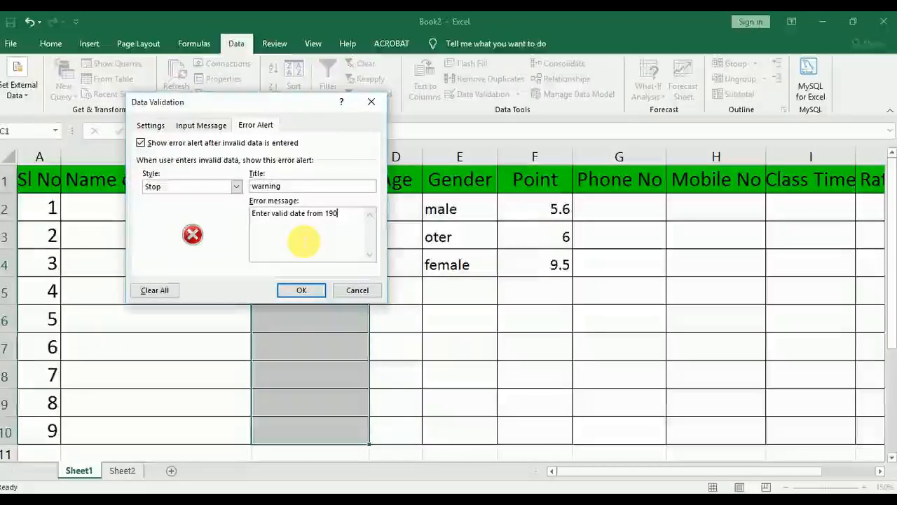
type("0-2000")
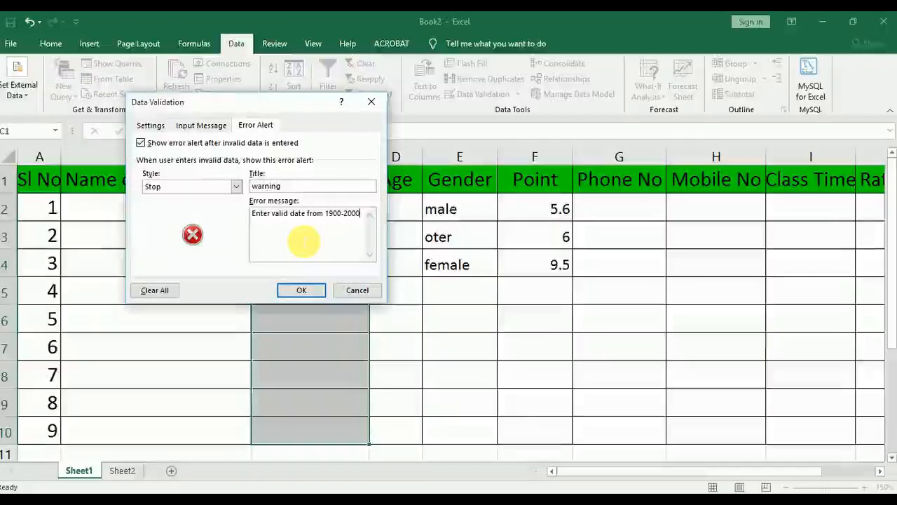
left_click(295, 290)
Enter a date of birth within the allowed 1900-2000 range in cell C2
left_click(309, 216)
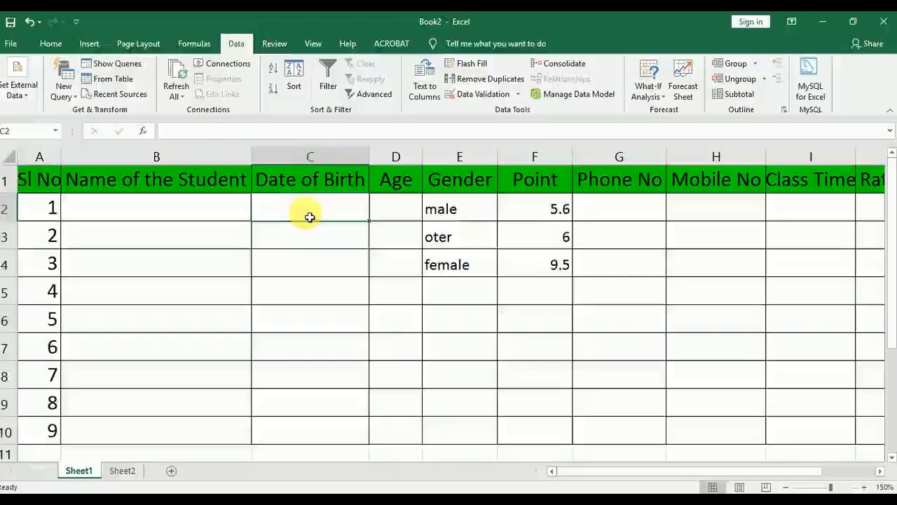
type("1")
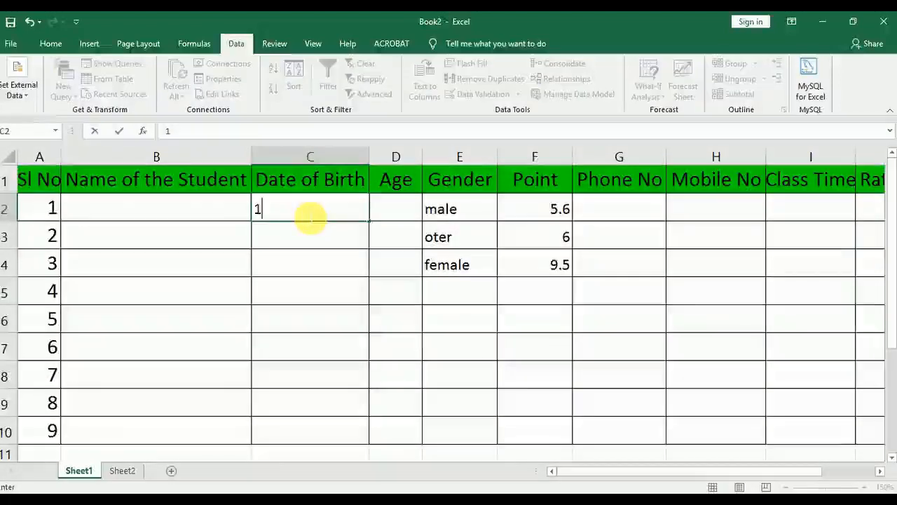
type("-5")
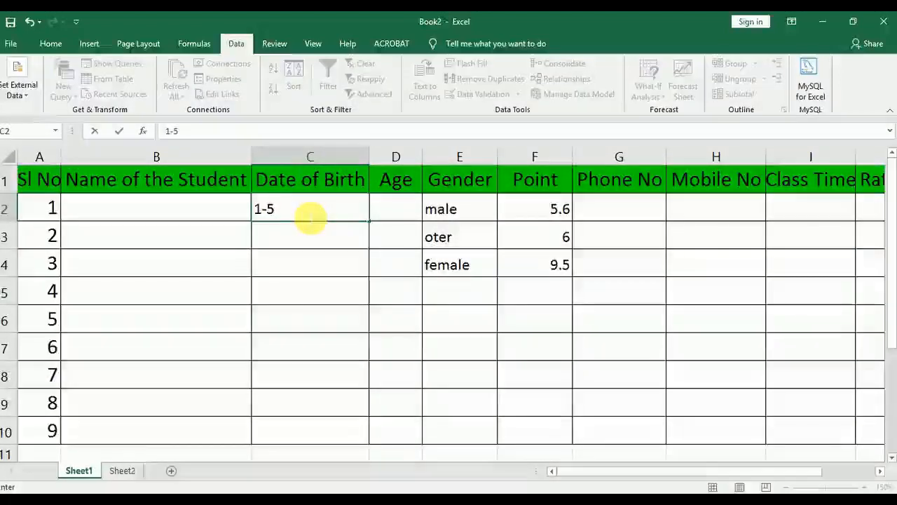
type("-1999")
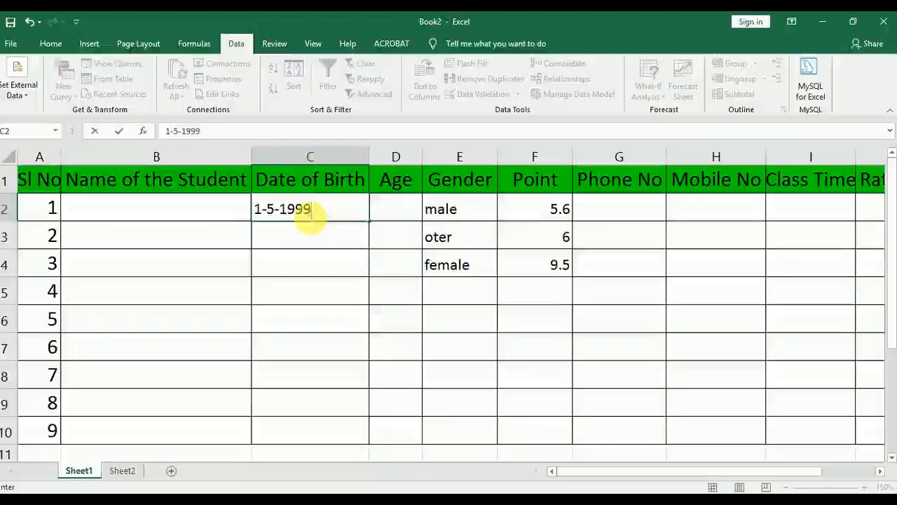
key("Return")
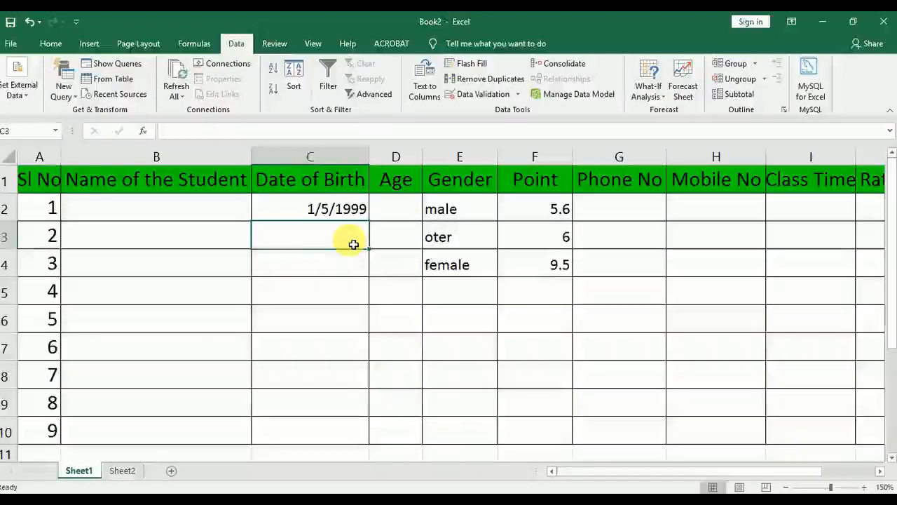
Try to enter a date of birth after the allowed end date in cell C3 to test the rule
type("1-6-")
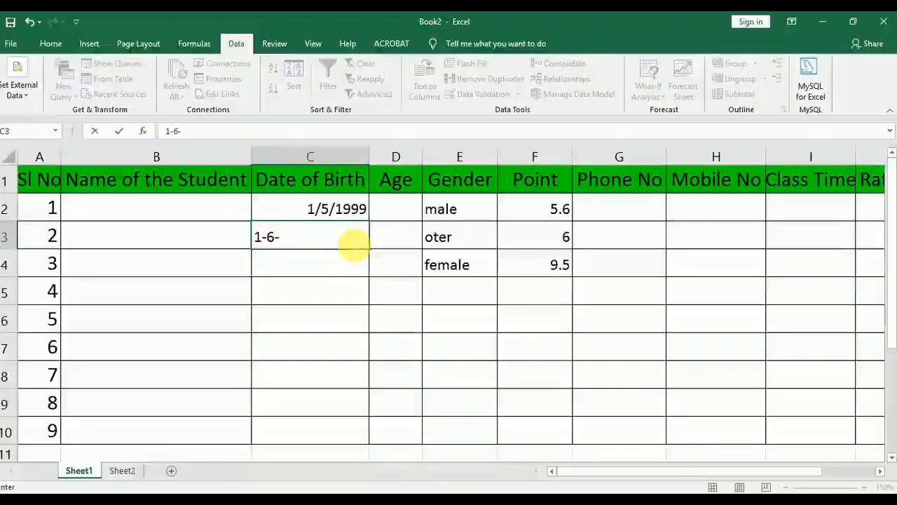
type("2001")
key("Return")
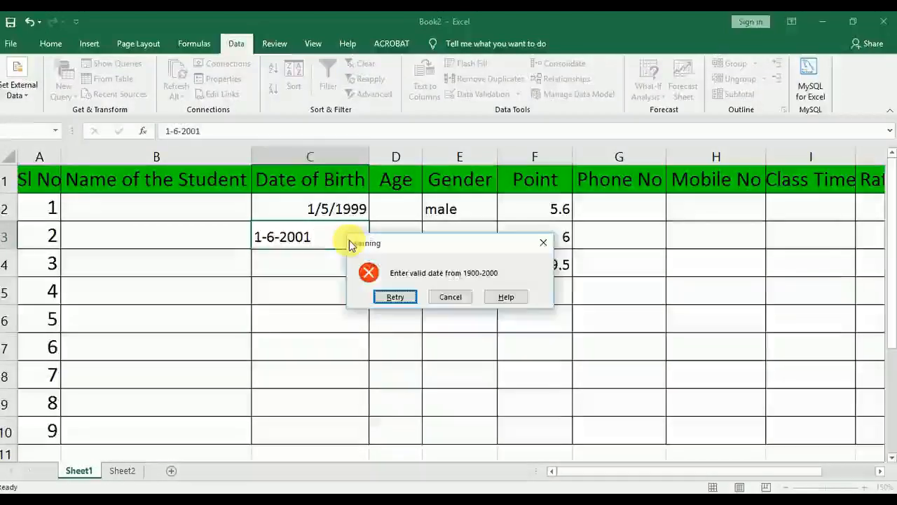
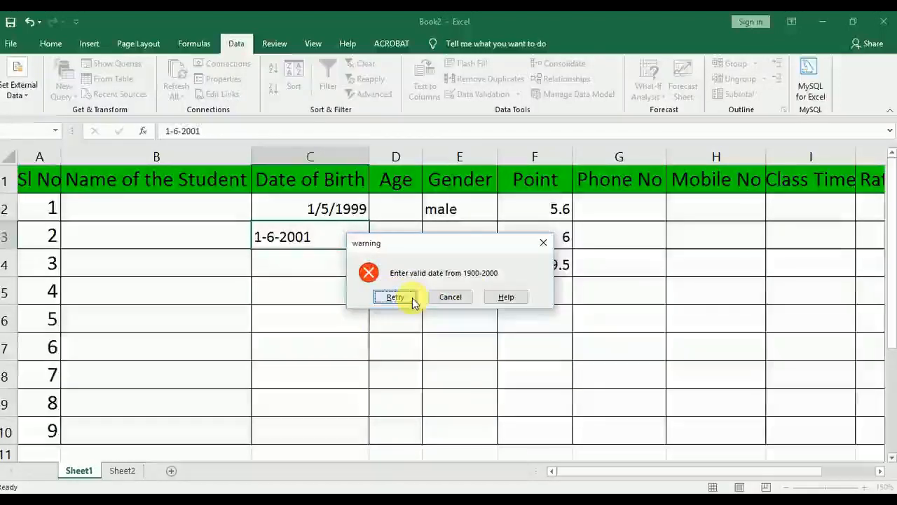
Discard the rejected date entry and examine the Date of Birth column's validation criteria, comparison options and error alert
left_click(451, 297)
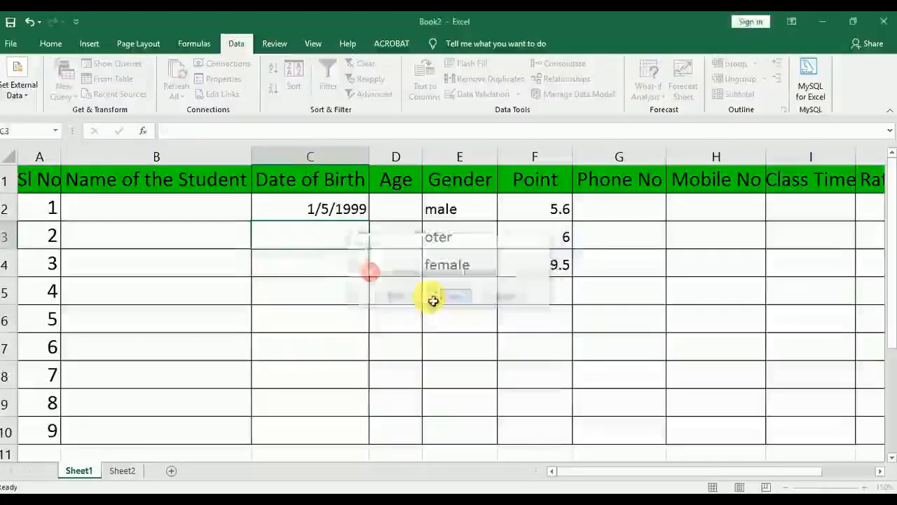
left_click(327, 267)
left_click_drag(327, 178, 326, 423)
left_click(484, 96)
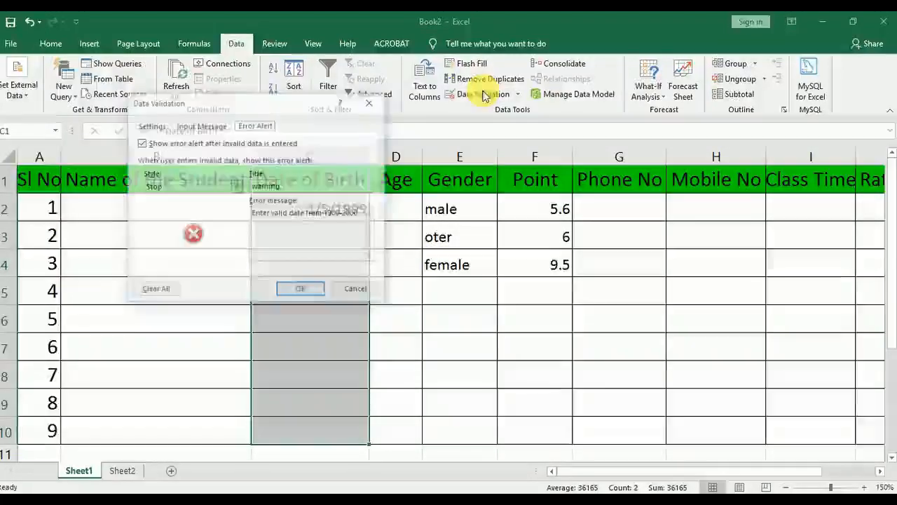
left_click(150, 125)
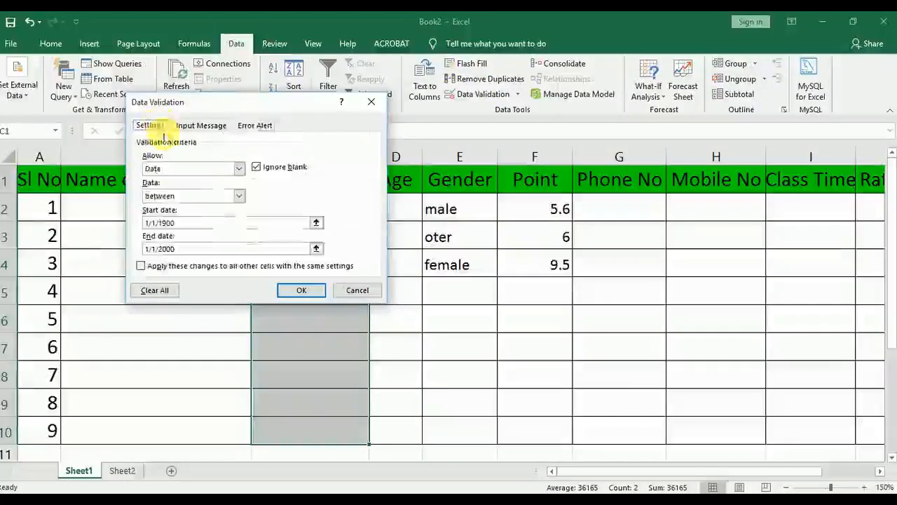
left_click(180, 172)
left_click(180, 172)
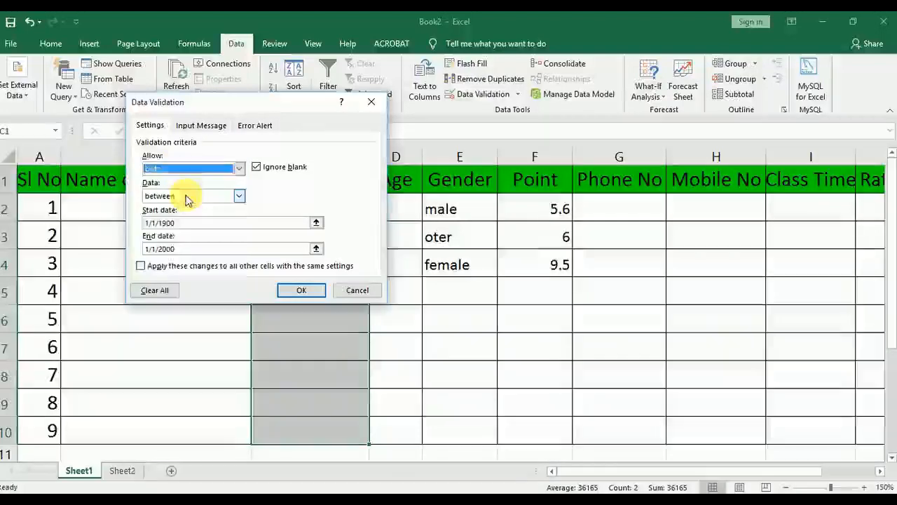
left_click(186, 195)
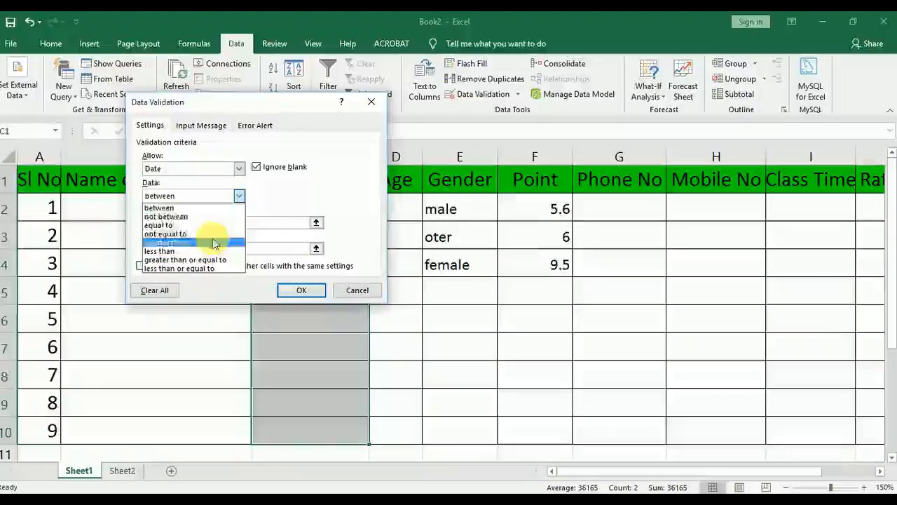
left_click(294, 189)
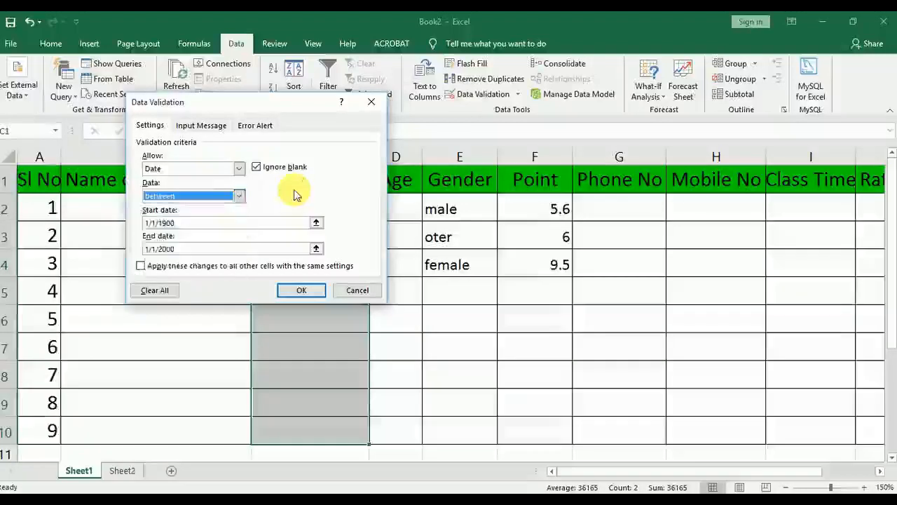
left_click(205, 125)
left_click(251, 125)
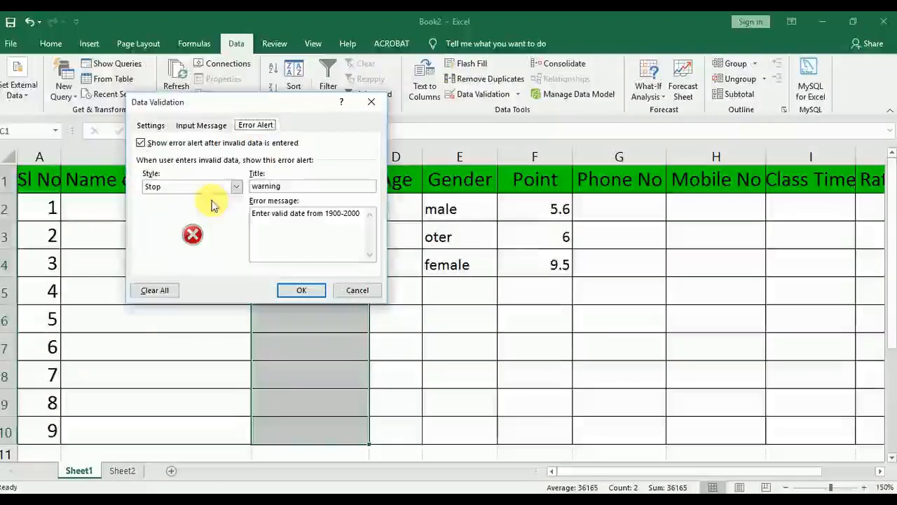
left_click(355, 290)
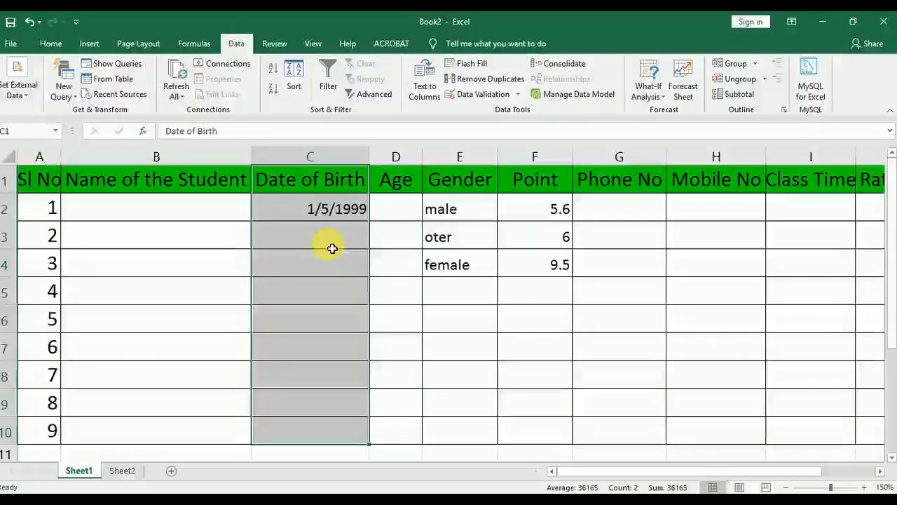
left_click(198, 264)
left_click(476, 96)
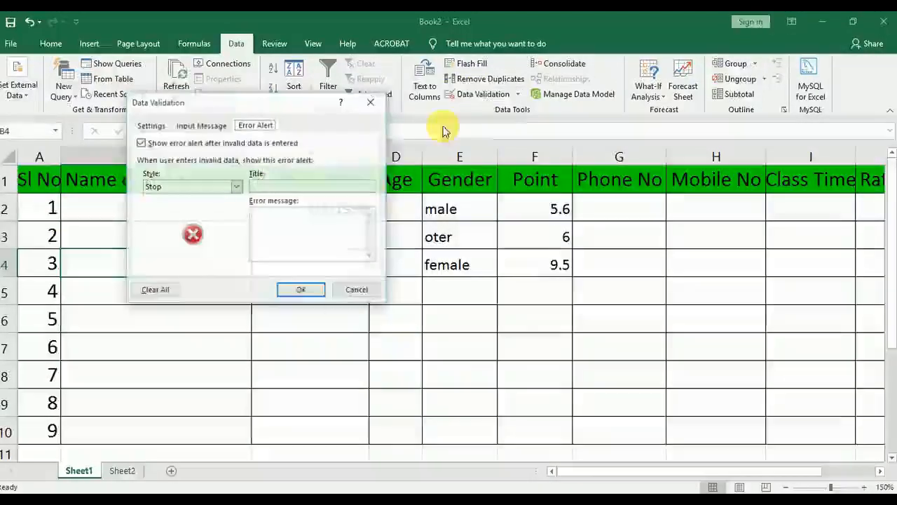
left_click(158, 124)
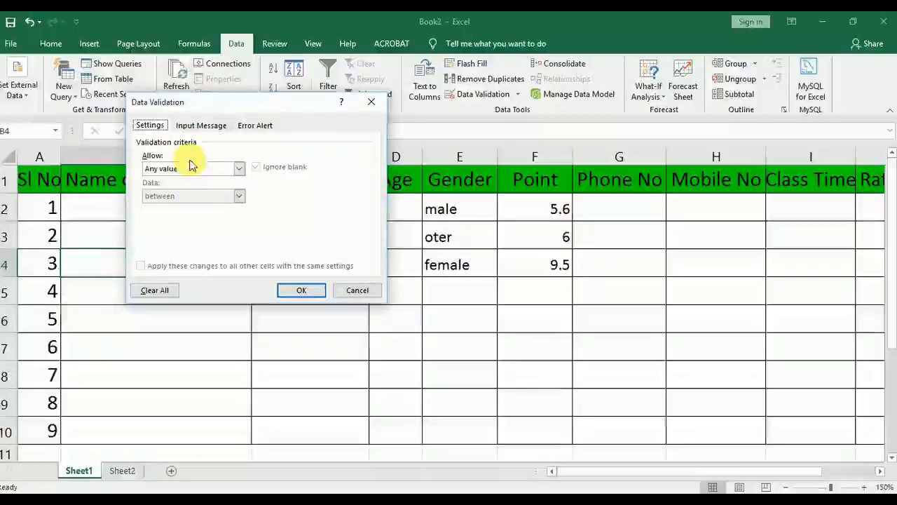
left_click(193, 169)
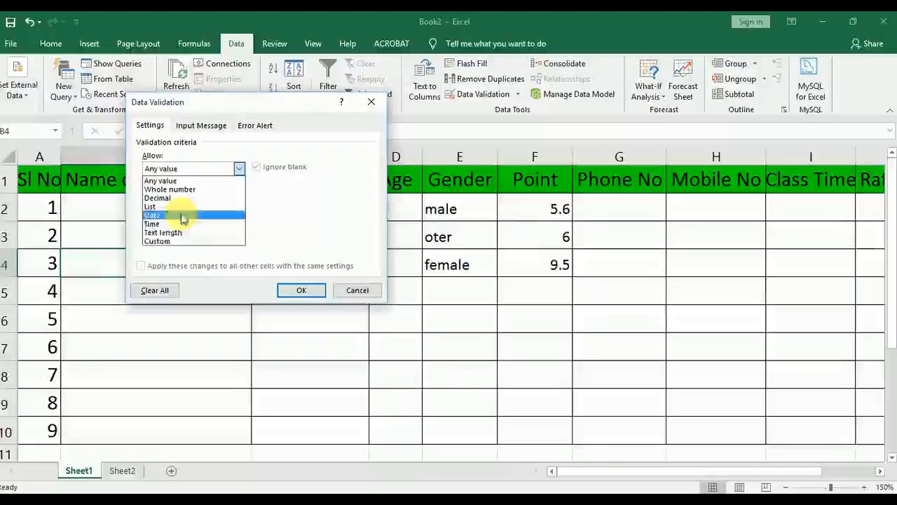
left_click(357, 290)
left_click(512, 276)
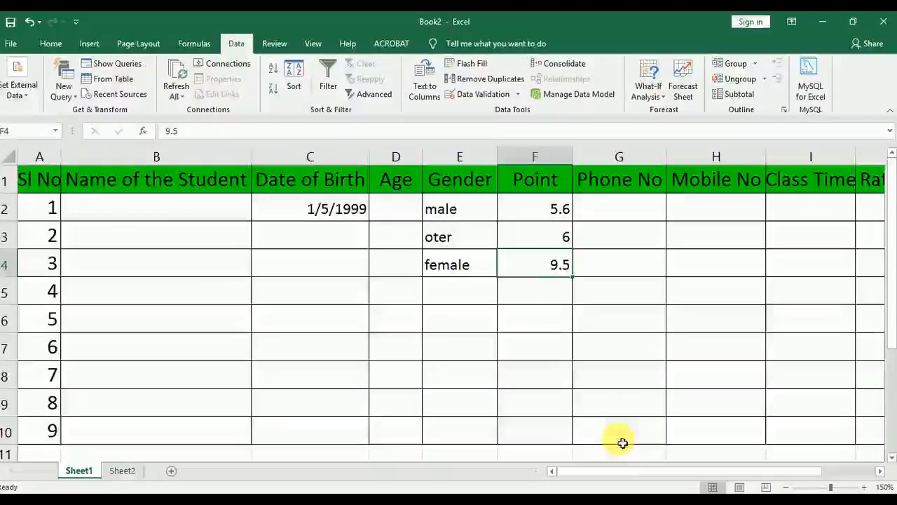
Start a data validation rule that allows only Time values in the Class Time column, cells I1 to I10
left_click_drag(623, 473, 604, 465)
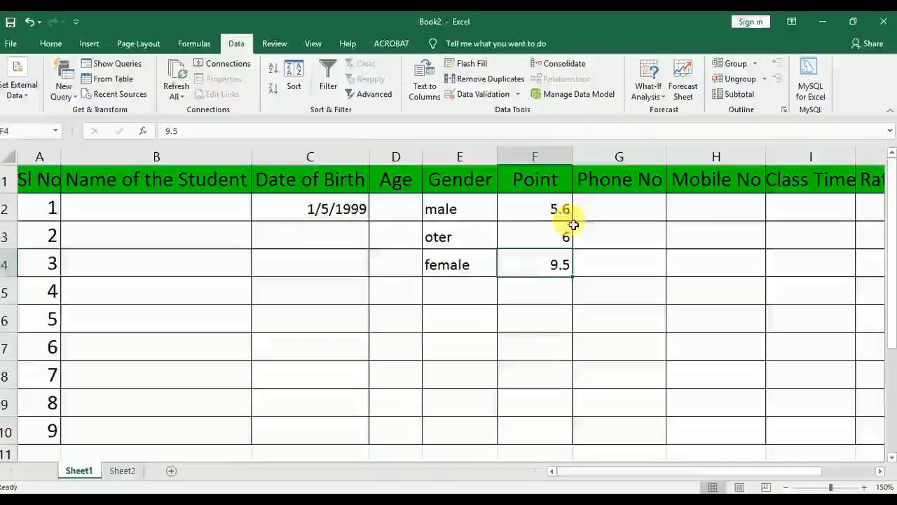
left_click_drag(687, 468, 736, 475)
left_click(596, 183)
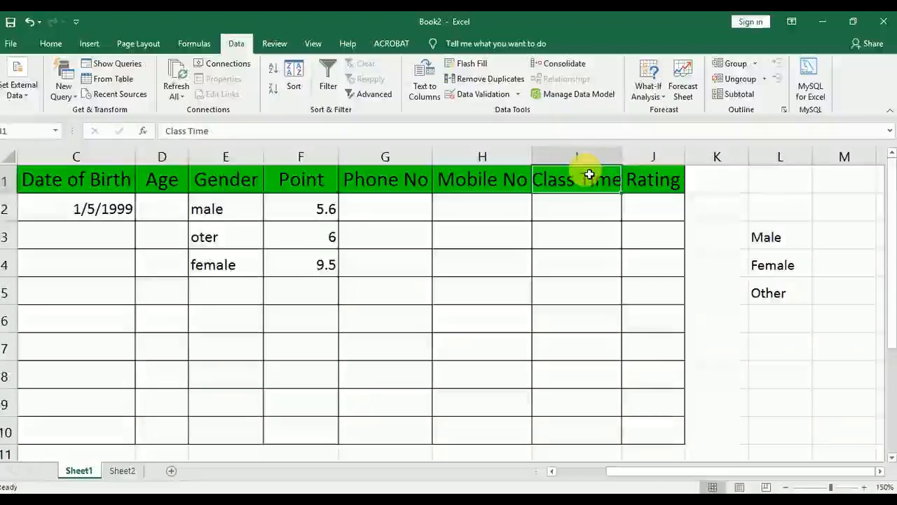
left_click_drag(587, 176, 593, 432)
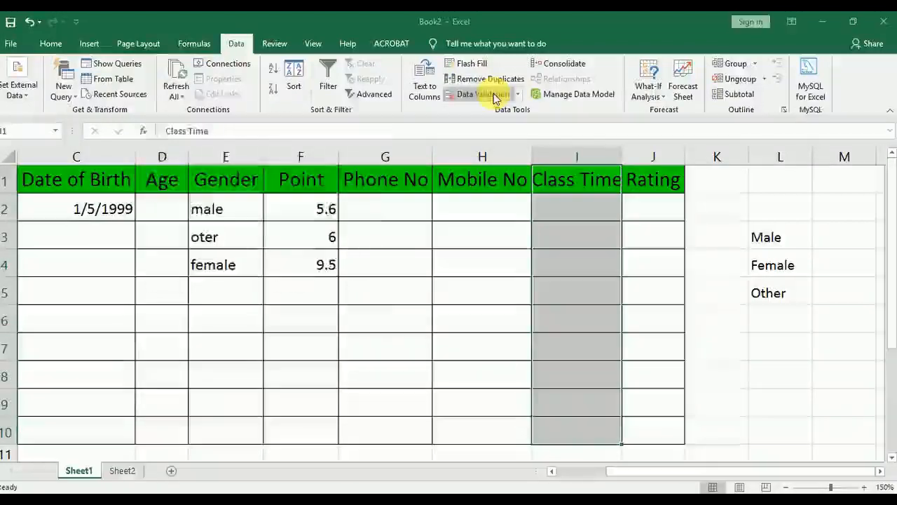
left_click(480, 94)
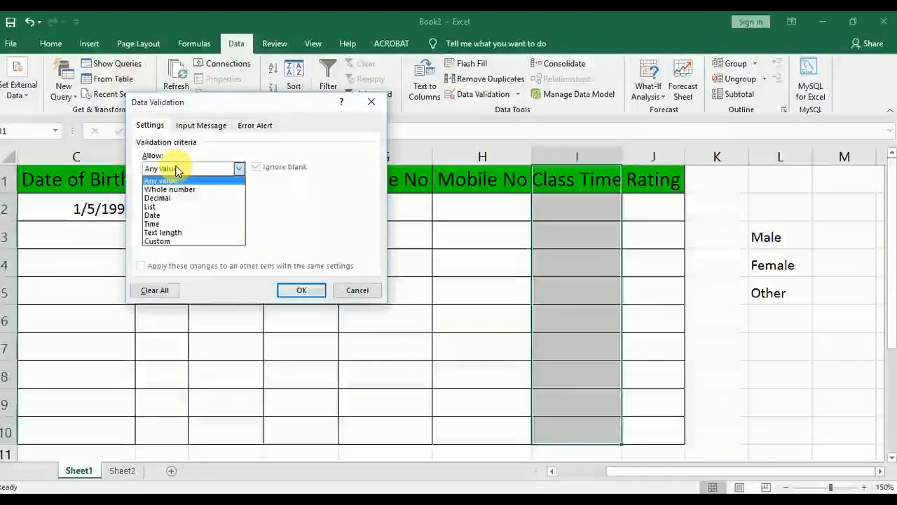
left_click(168, 223)
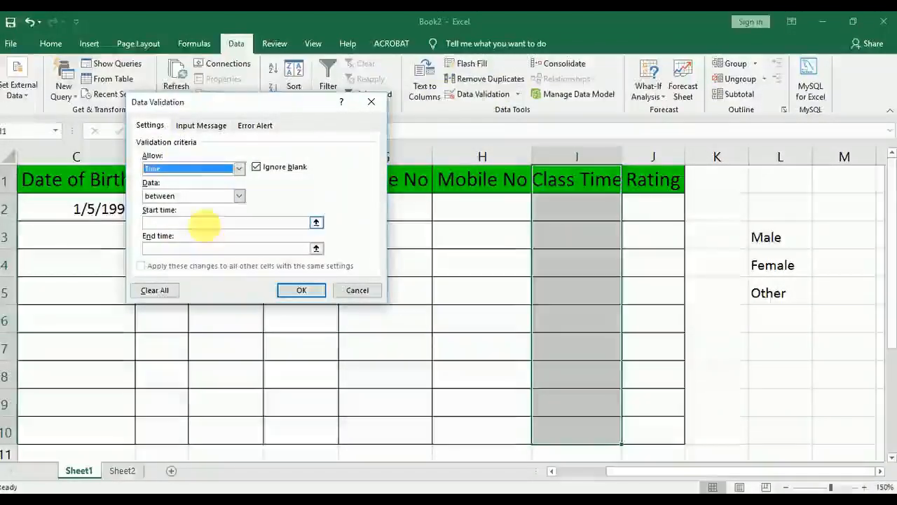
Set the start time of the Class Time validation rule to 6:00:00 AM
left_click(205, 223)
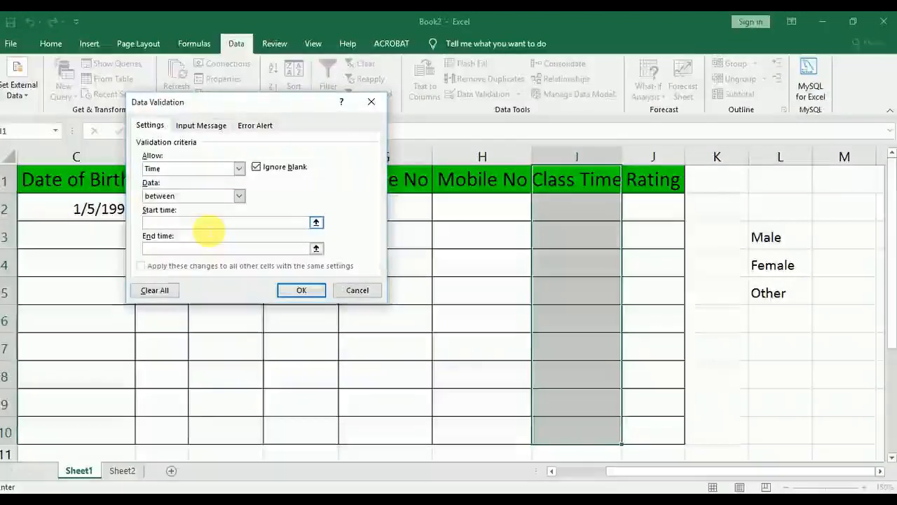
type("6")
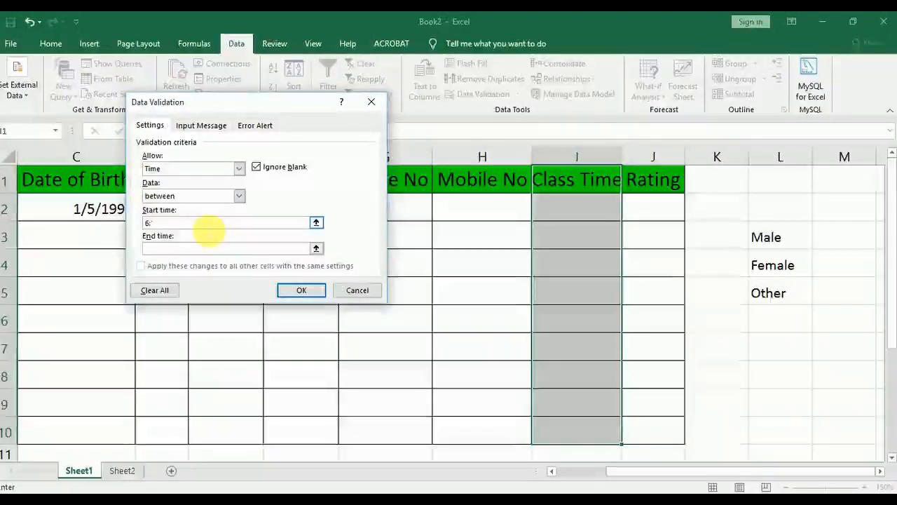
type(":00")
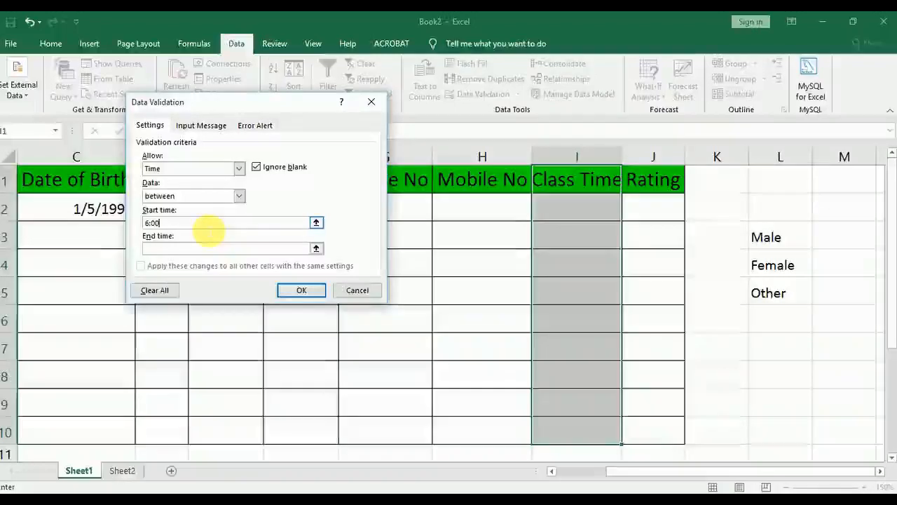
type(":00")
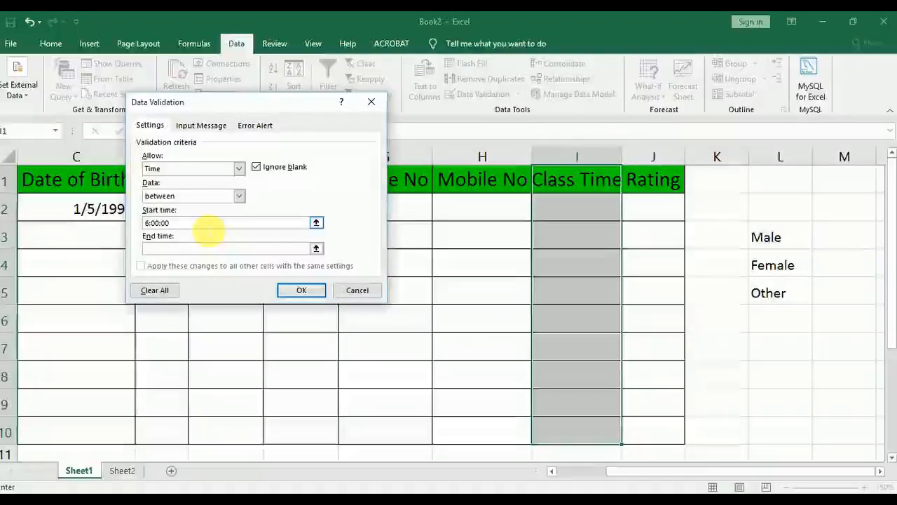
type(" AM")
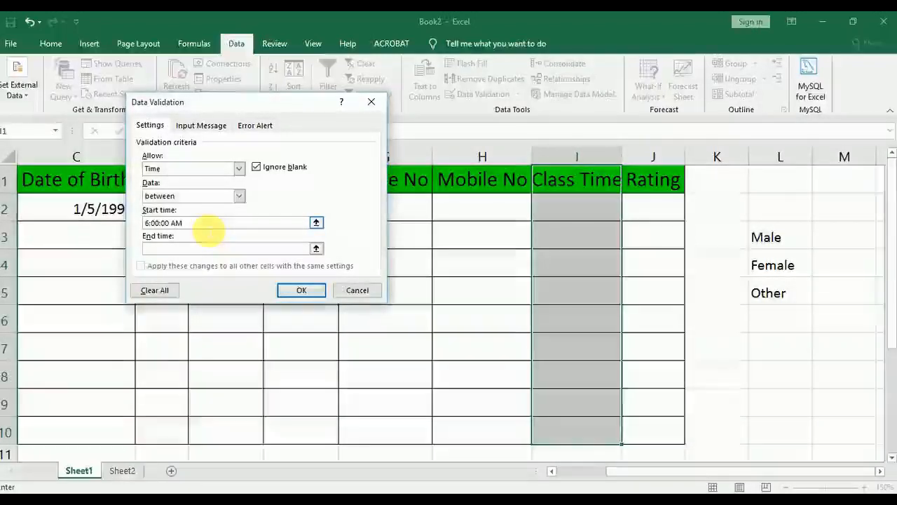
Set the end time to 11:00:00 AM and apply the time validation rule to the Class Time column
left_click(211, 248)
type("11")
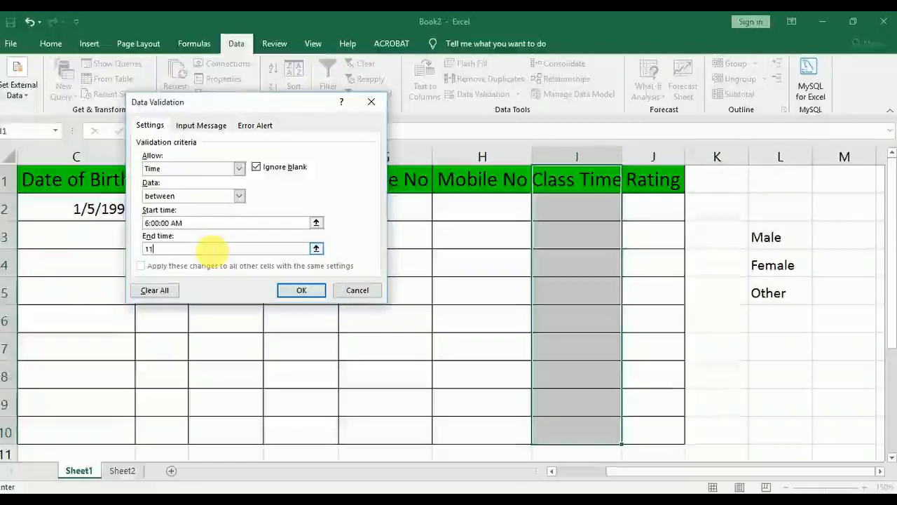
type(":00:00")
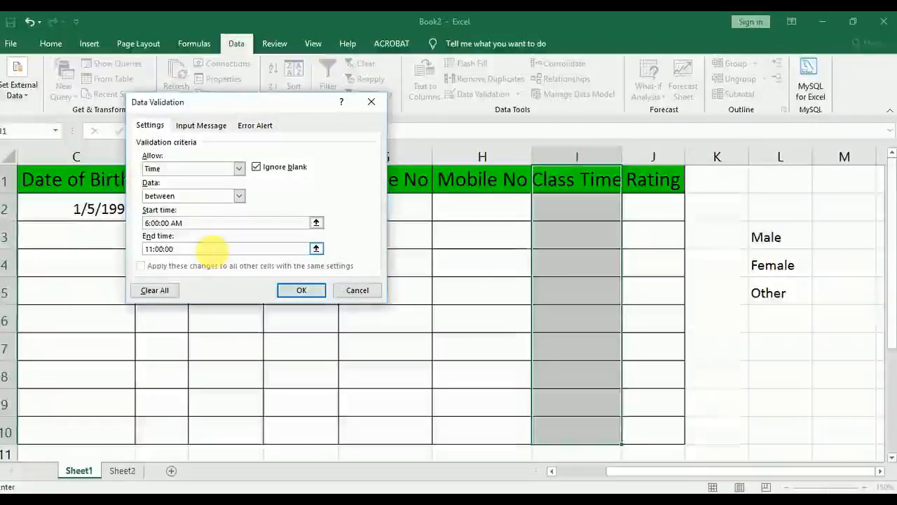
type(" AM")
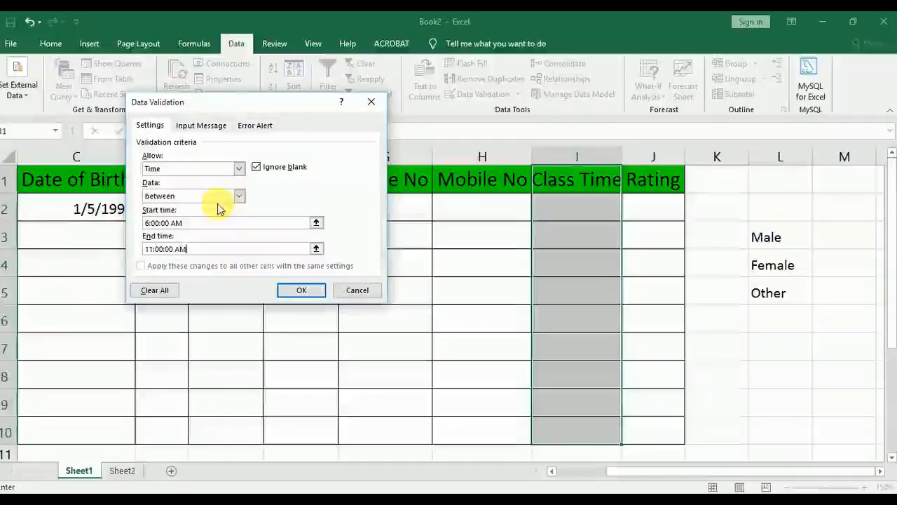
left_click(301, 292)
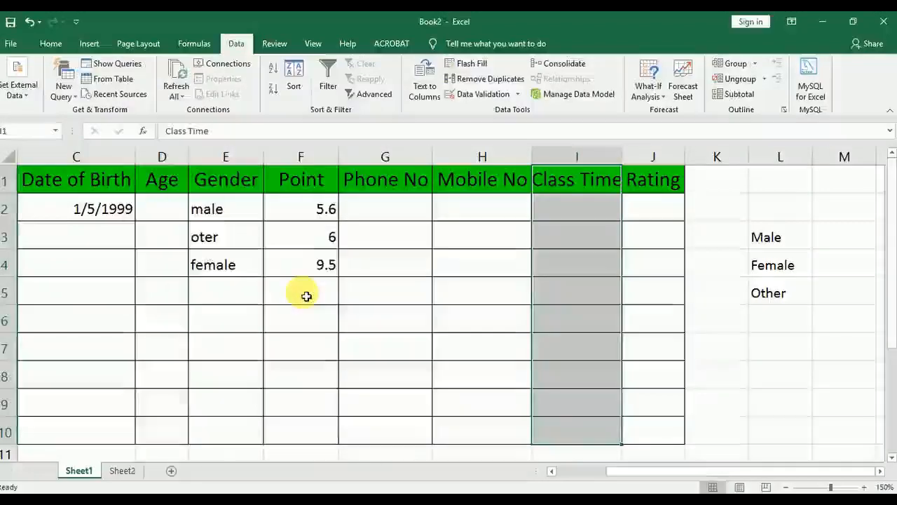
Enter the class time 7:00 AM in cell I2 to test the time rule
left_click(582, 215)
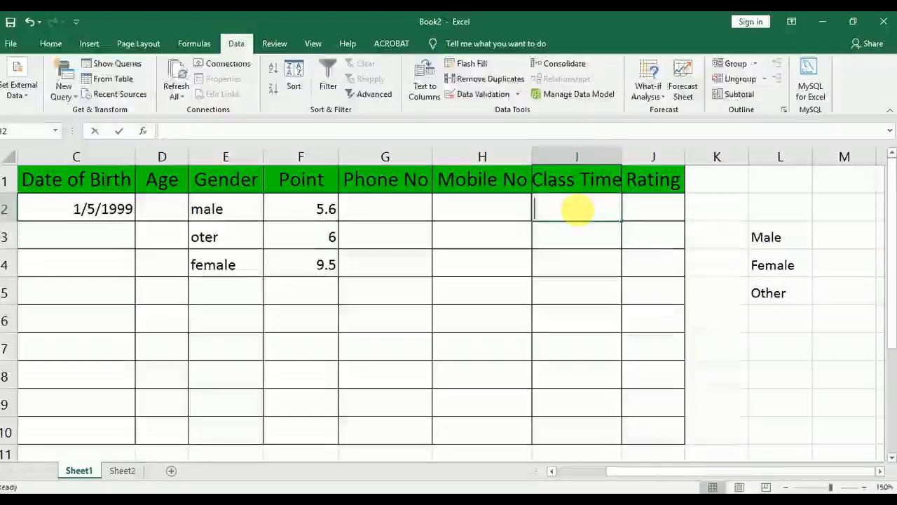
type("7.")
key("BackSpace")
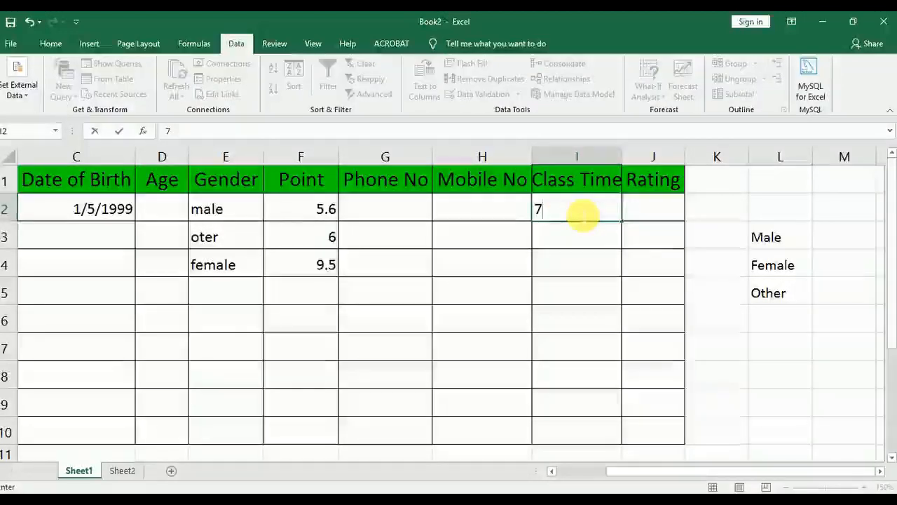
type(":00 AM")
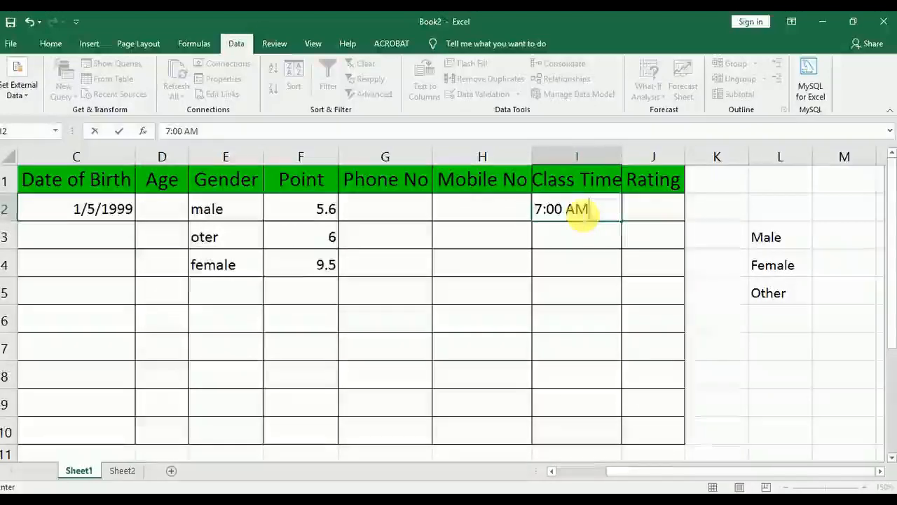
key("Return")
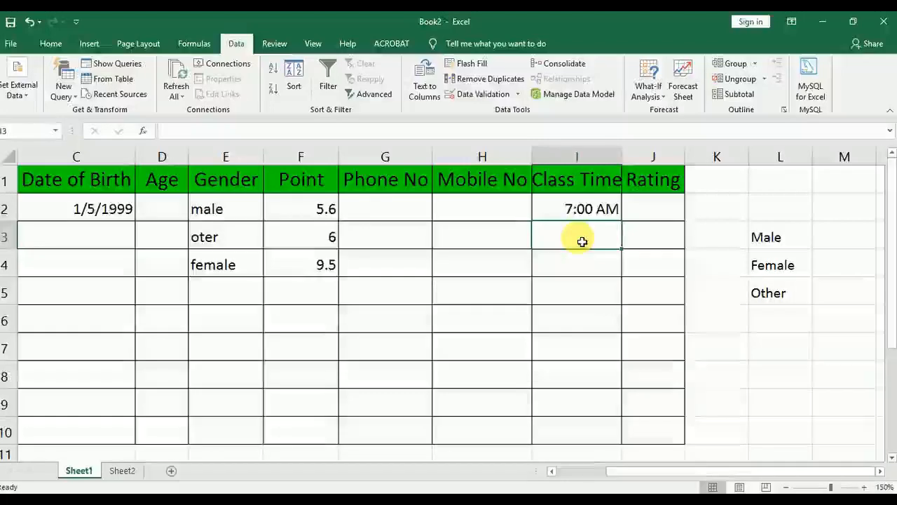
Enter the class time 10:50 for the second student in cell I3
type("10")
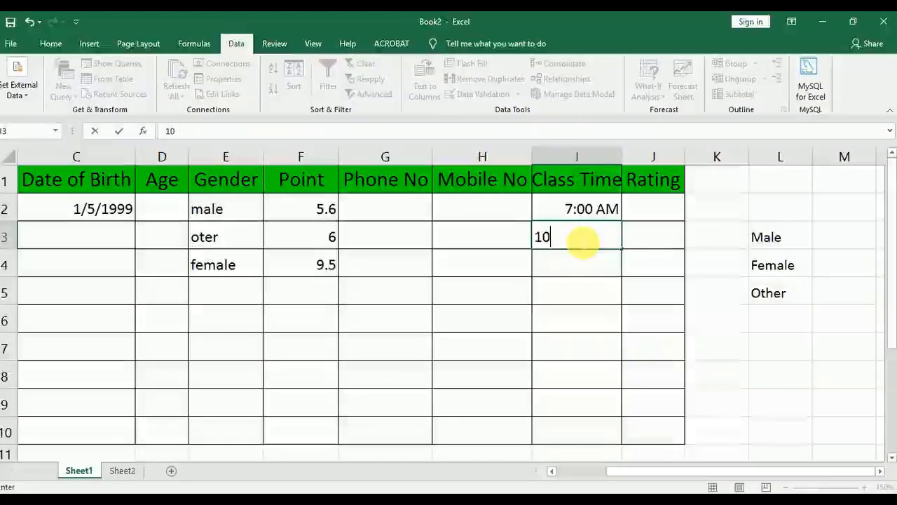
type(":50 AM")
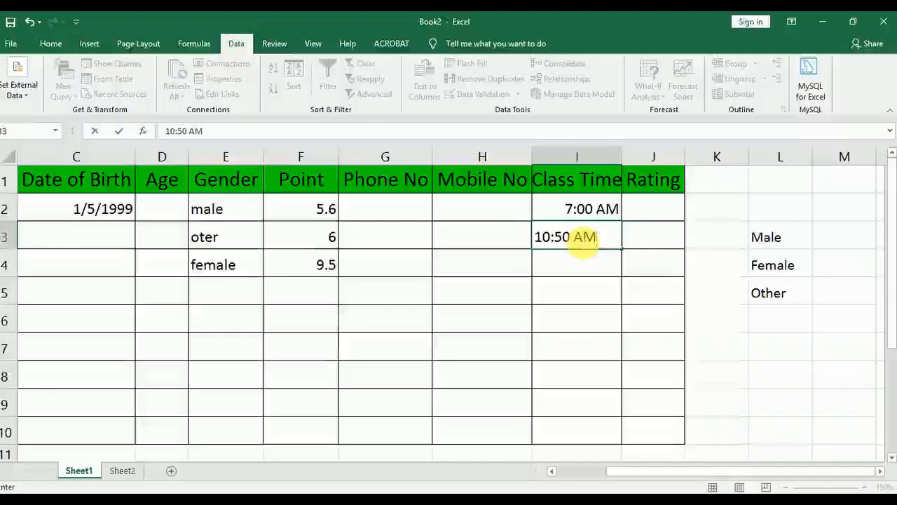
key("Return")
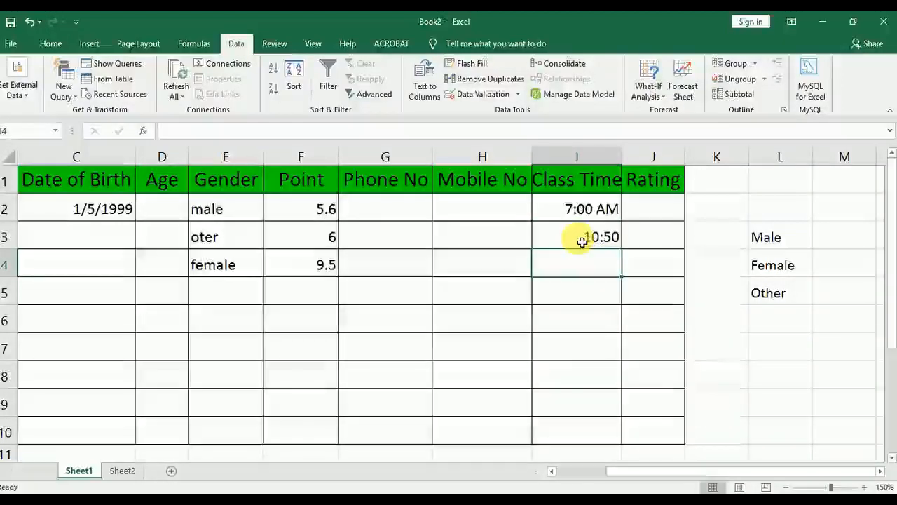
Try to enter the out-of-range class time 11:15 in cell I4 and discard the entry
left_click(581, 239)
left_click(591, 267)
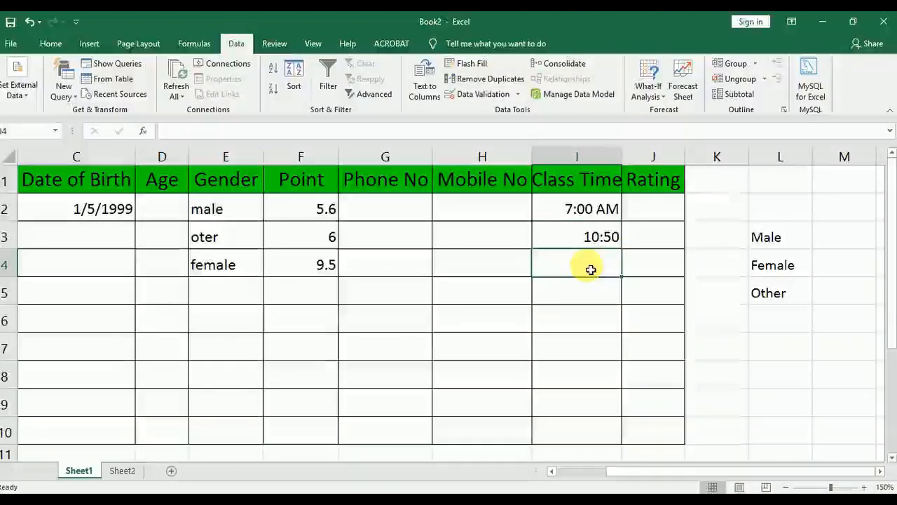
type("11")
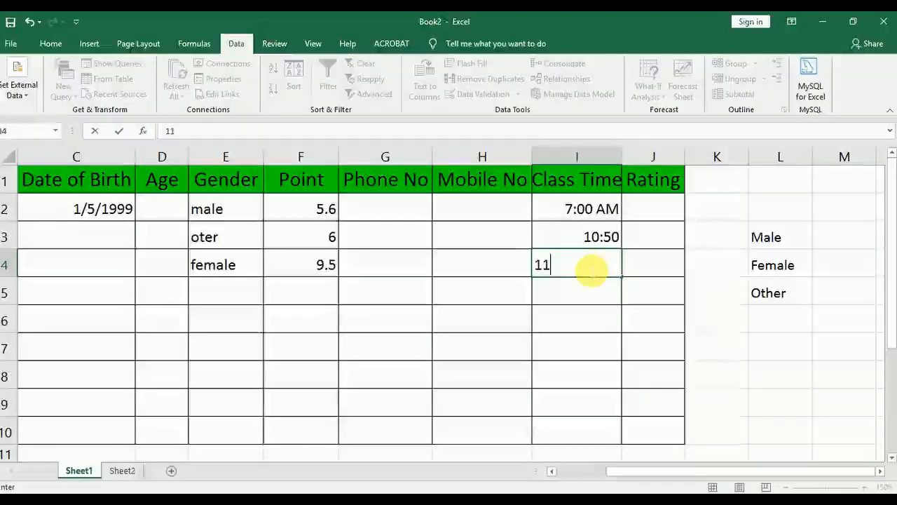
type(":15")
key("Return")
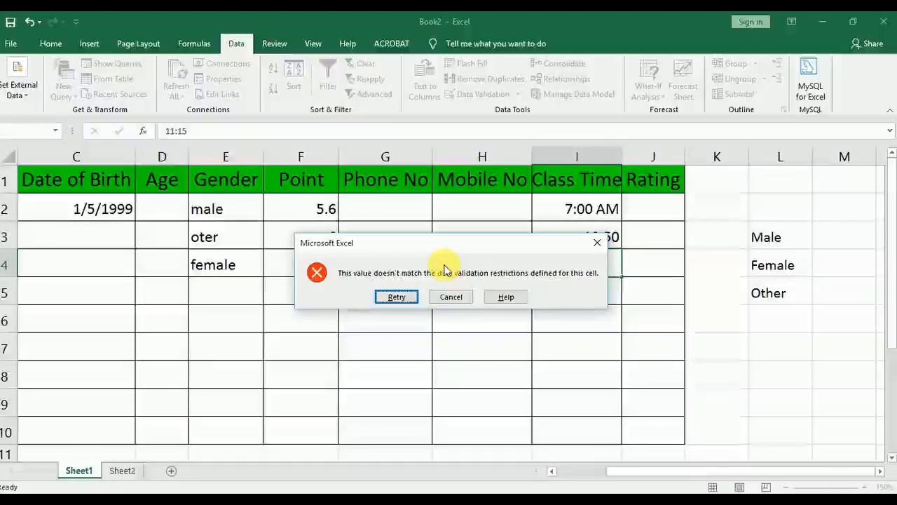
left_click(453, 298)
Examine the validation criteria types available for the Class Time cell I3 and leave its rule as it is
left_click(641, 248)
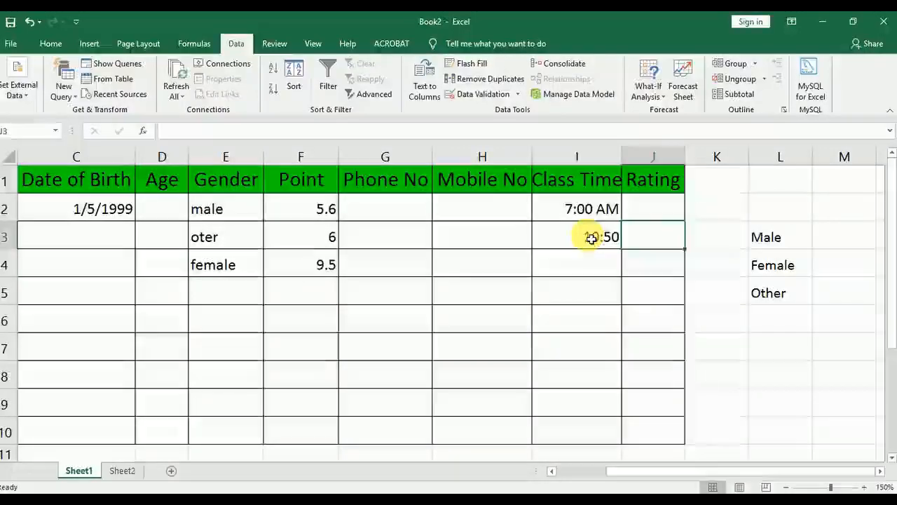
left_click(483, 94)
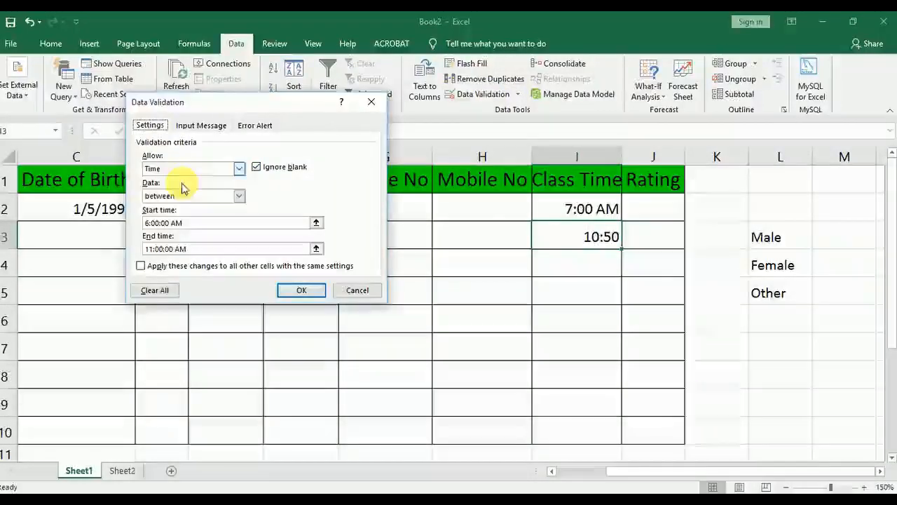
left_click(187, 169)
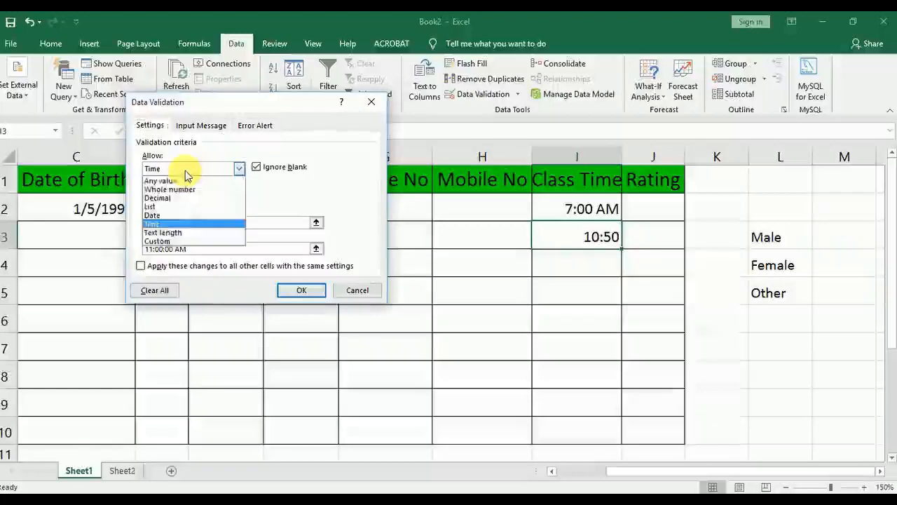
left_click(341, 295)
left_click(343, 295)
left_click(608, 214)
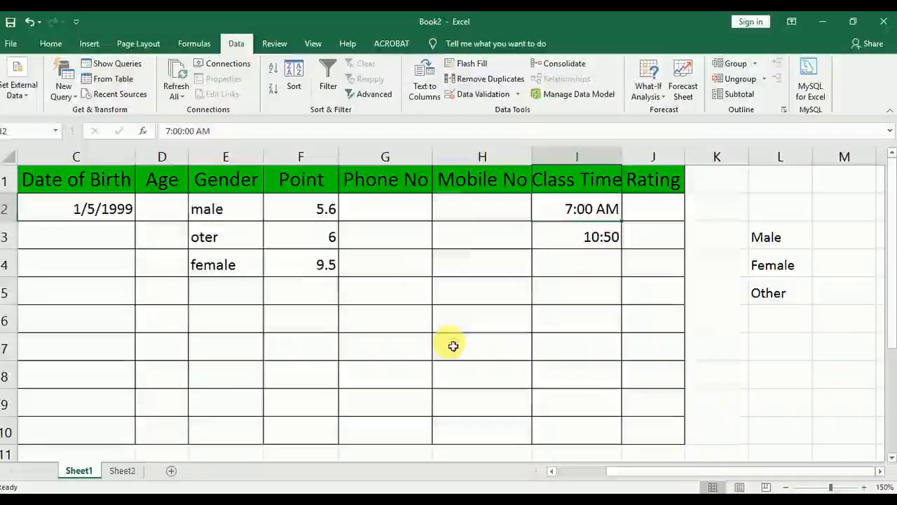
mouse_move(647, 474)
left_mouse_down()
mouse_move(617, 477)
mouse_move(634, 479)
left_mouse_up()
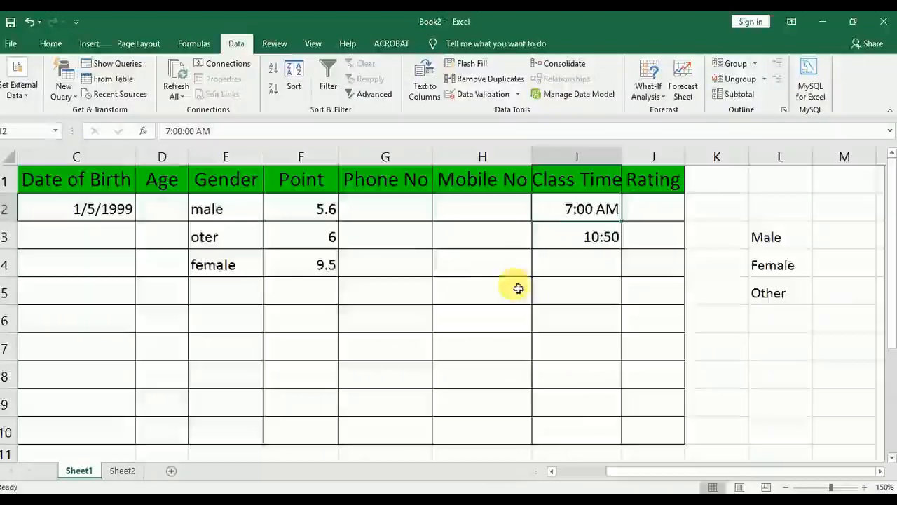
Widen the Mobile No column H and the Age column D slightly
left_click_drag(533, 164, 551, 164)
left_click(537, 219)
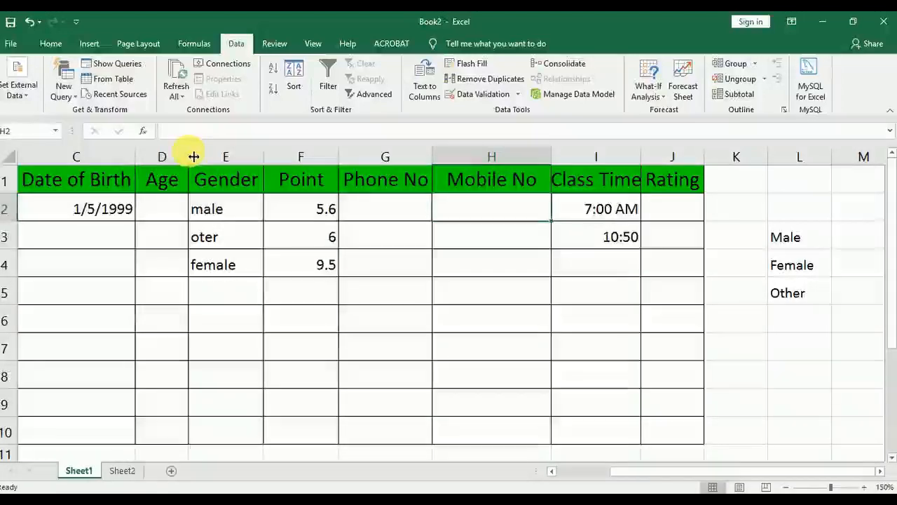
left_click_drag(190, 157, 202, 157)
left_click(190, 214)
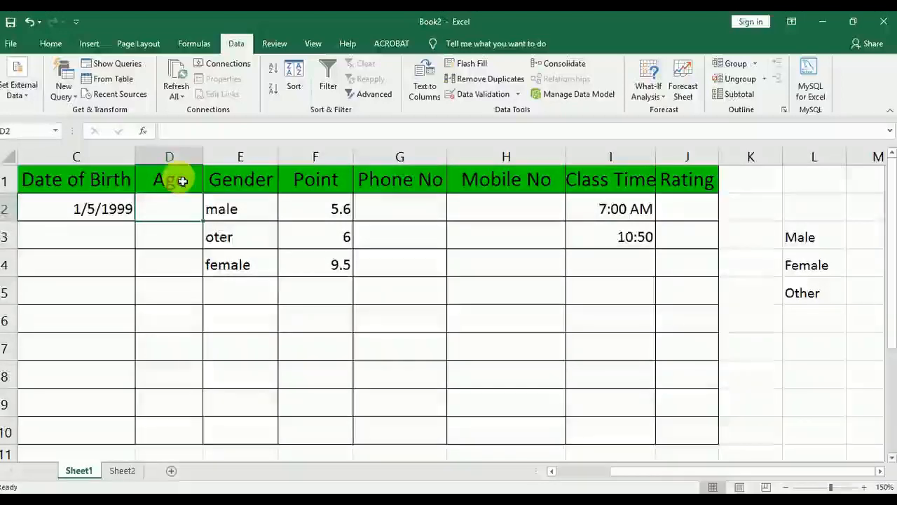
Set up a text length validation rule equal to 10 for the Mobile No column, cells H1 to H10
left_click_drag(495, 180, 503, 433)
left_click(477, 93)
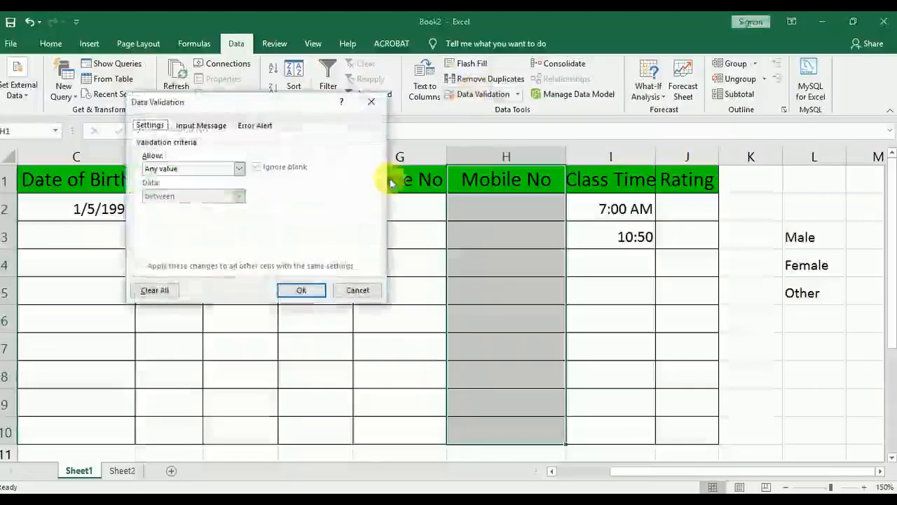
left_click(168, 170)
left_click(225, 232)
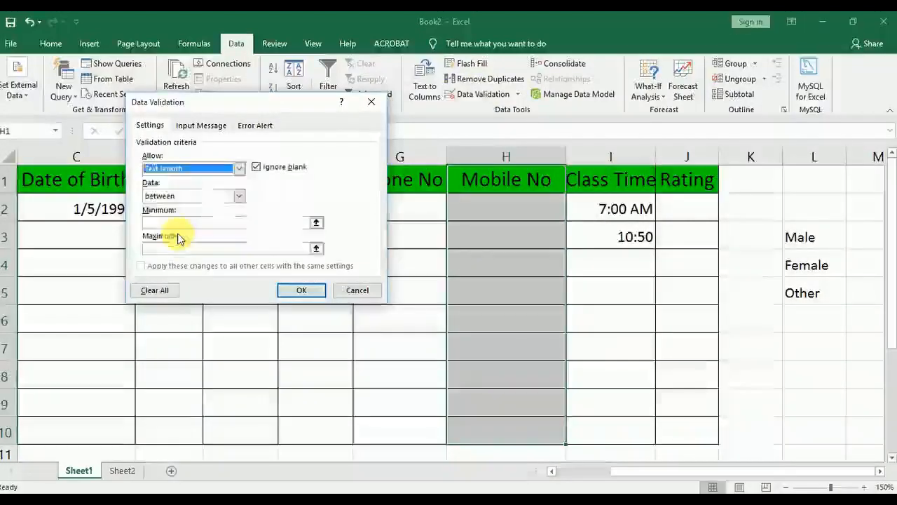
left_click(191, 196)
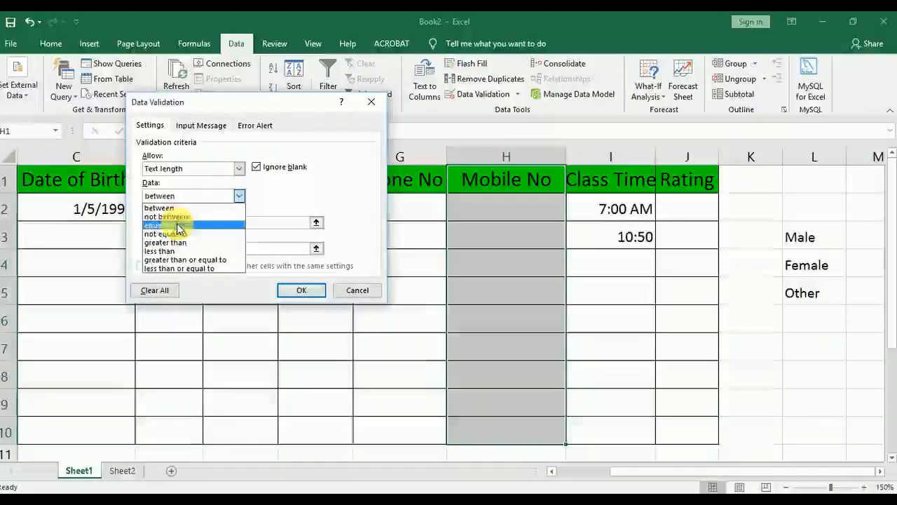
left_click(175, 225)
left_click(200, 226)
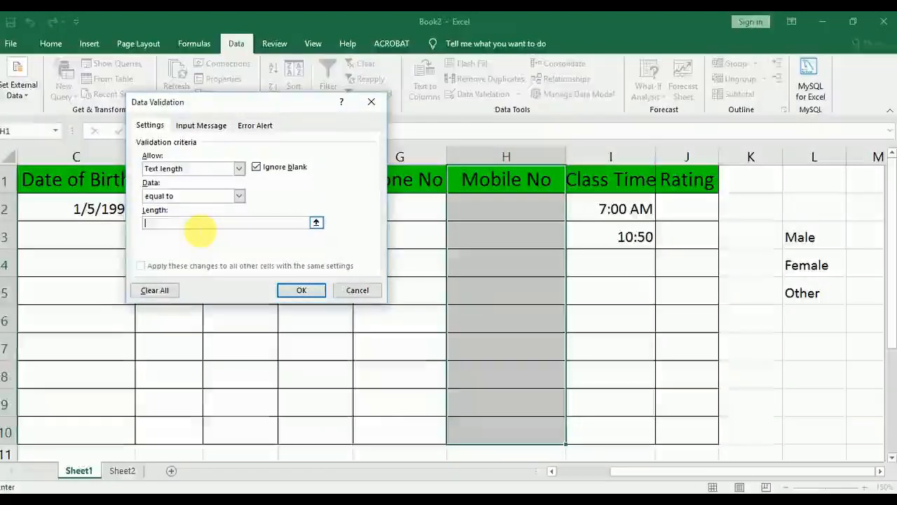
type("10")
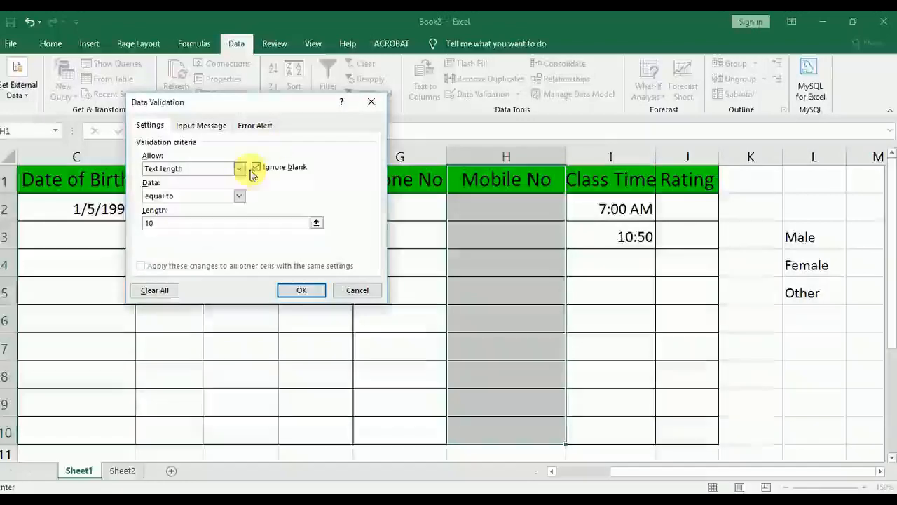
Add a Stop error alert titled "error" with the message "tama goan re mobile no kie entry karithile" and apply the Mobile No rule
left_click(257, 125)
left_click(298, 185)
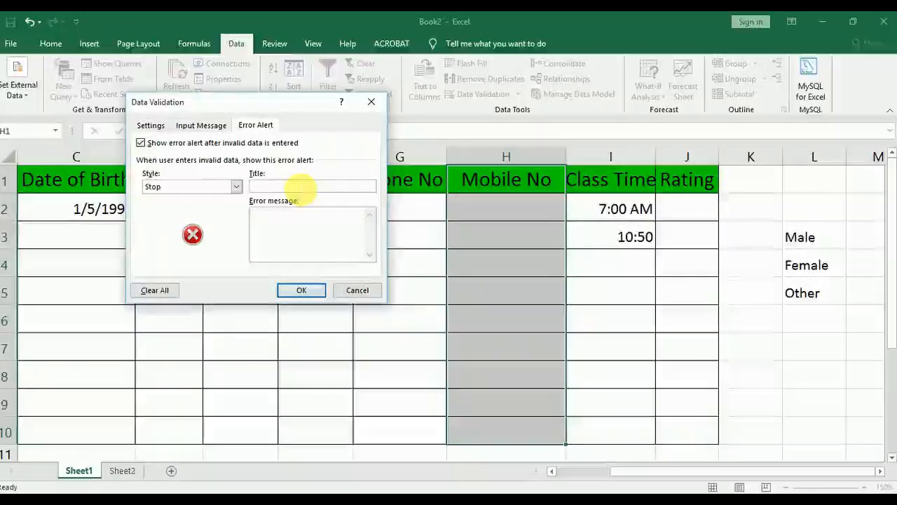
type("ror")
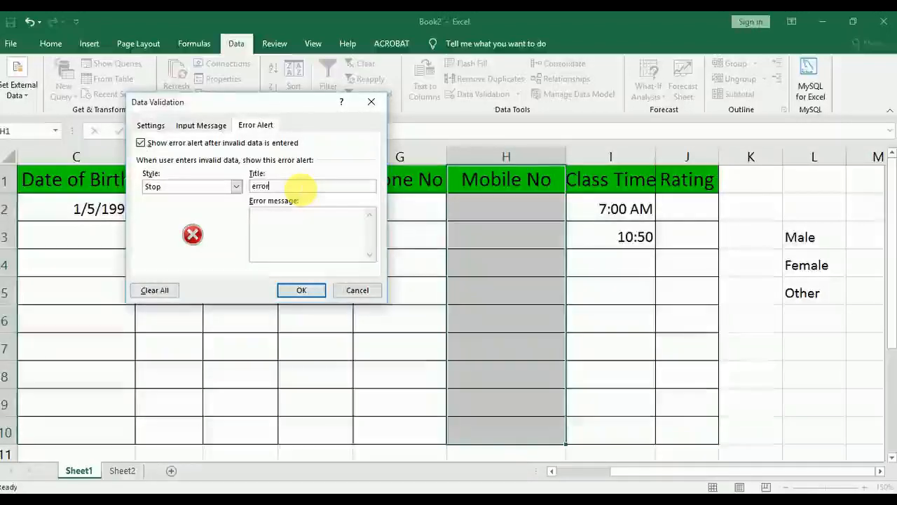
left_click(303, 226)
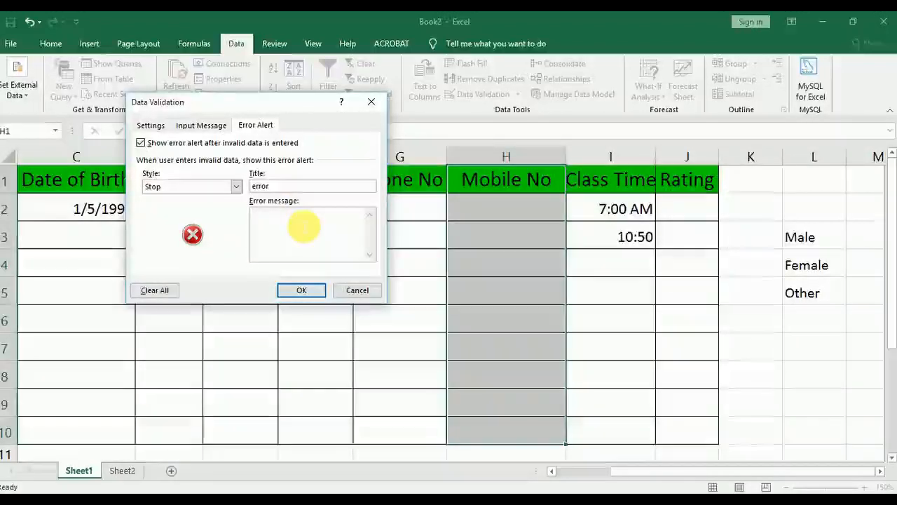
type("I")
type("ama go")
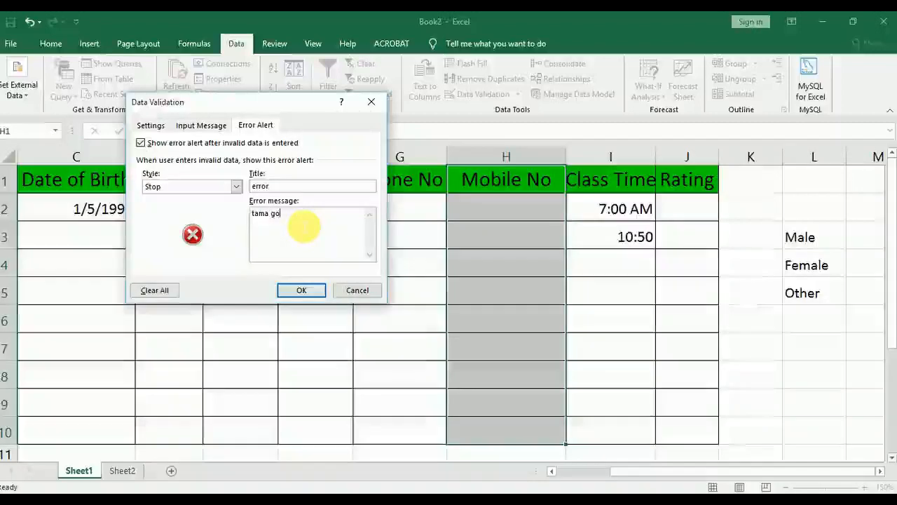
type("an re ")
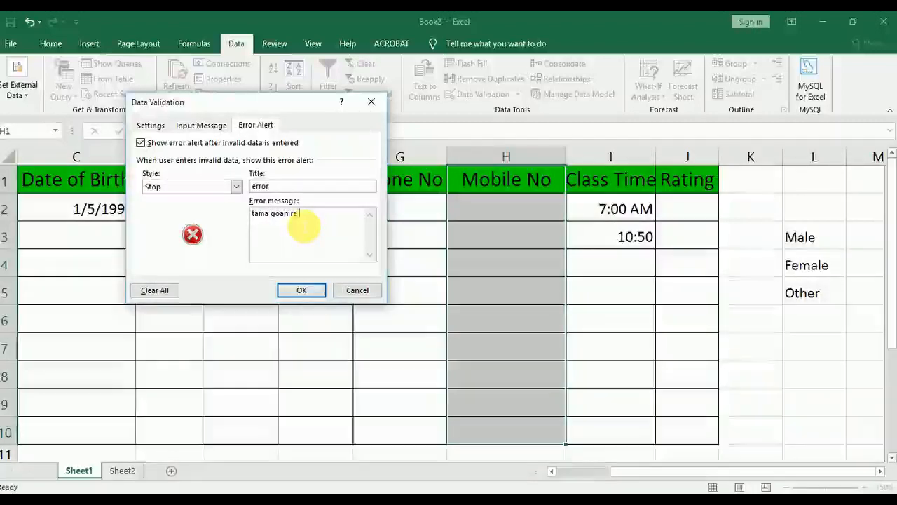
type("mobile no")
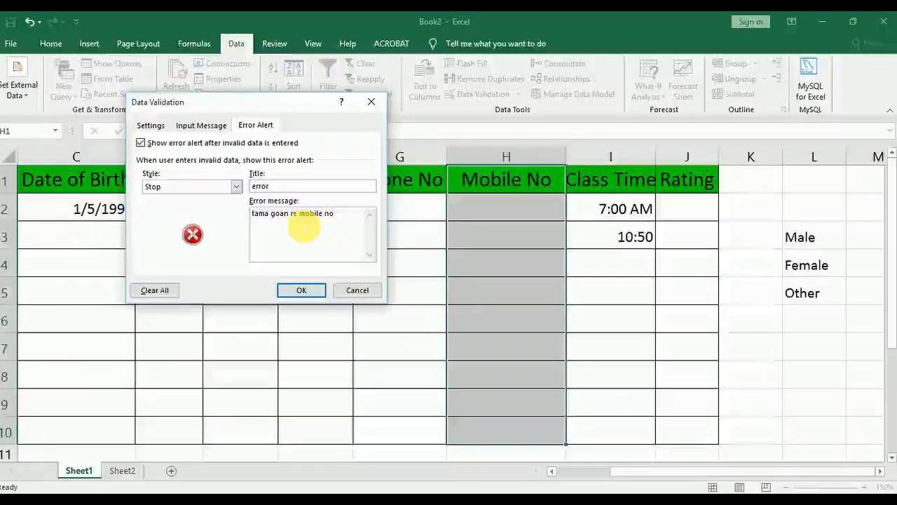
type("e entry karithile")
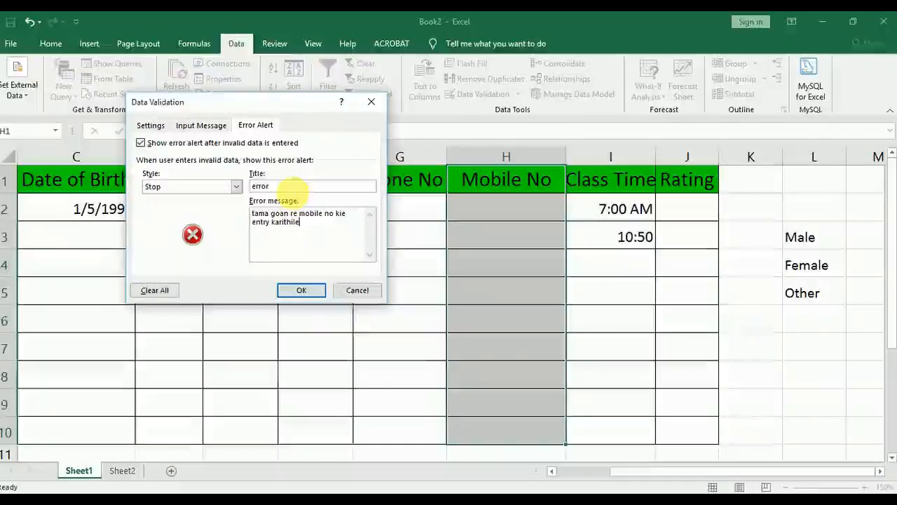
left_click(295, 293)
Enter a ten-digit mobile number in cell H2 to test the text length rule
left_click(518, 214)
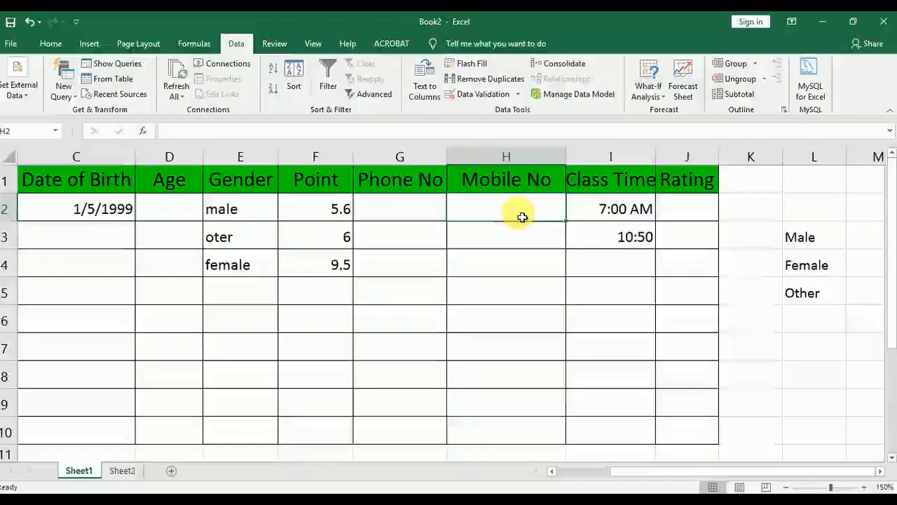
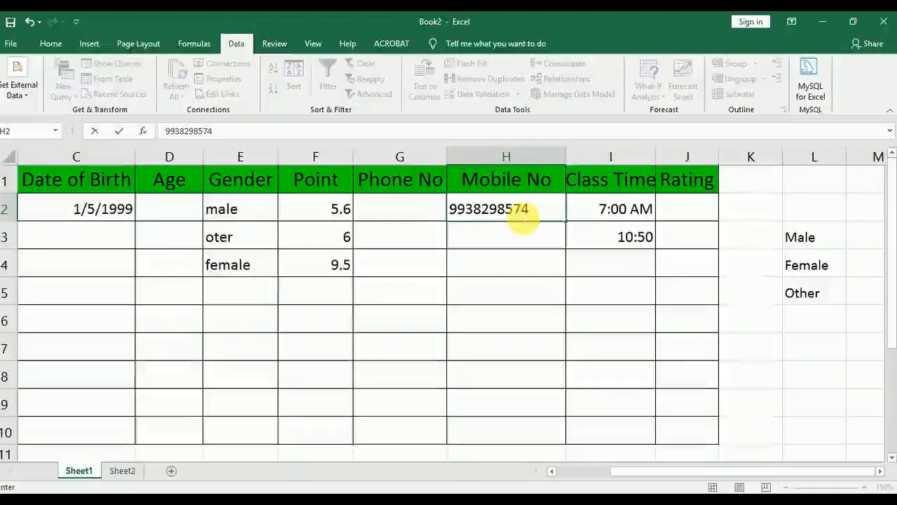
key("Return")
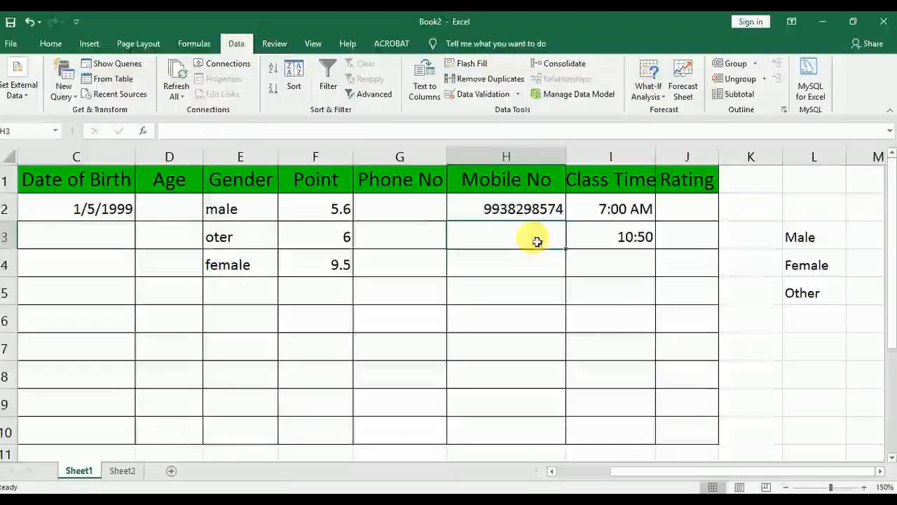
Try to enter an eight-digit mobile number in cell H3 and discard the entry
type("9936")
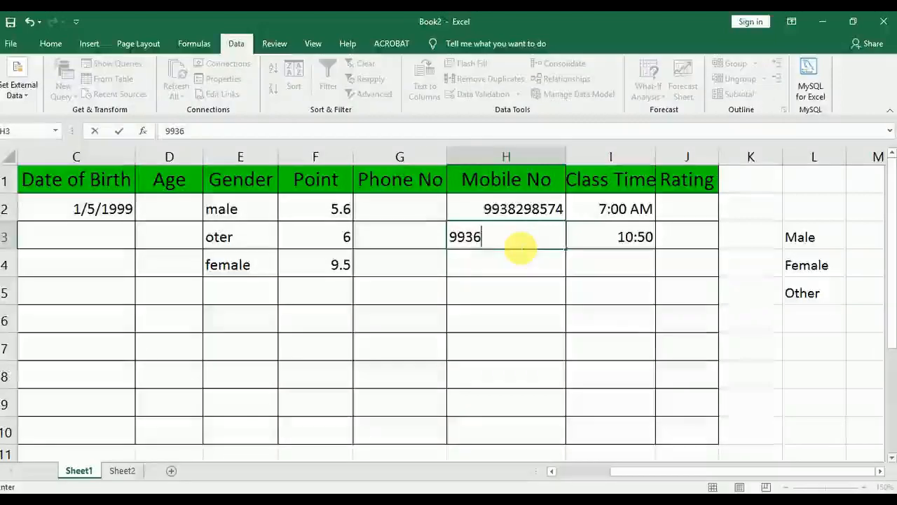
type("8574")
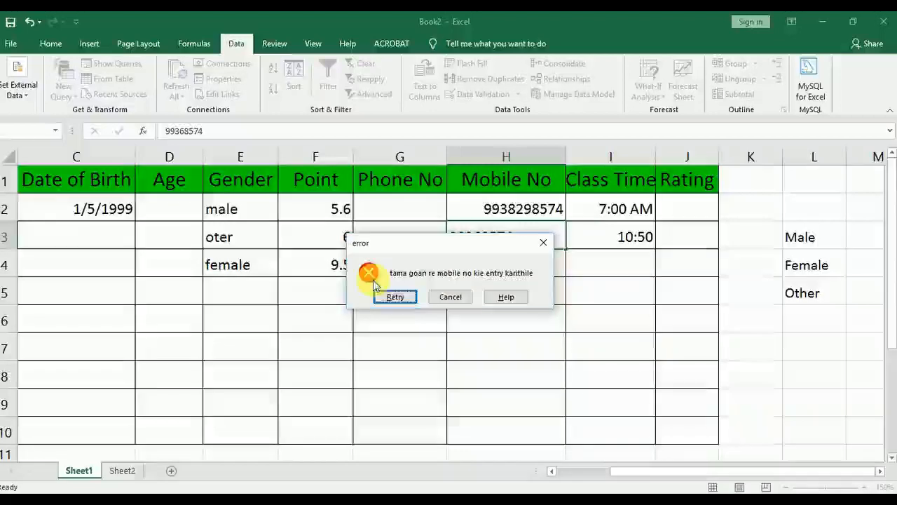
left_click(449, 295)
Examine the validation criteria types for the Mobile No cell H2, including Custom, without changing its rule
left_click(500, 211)
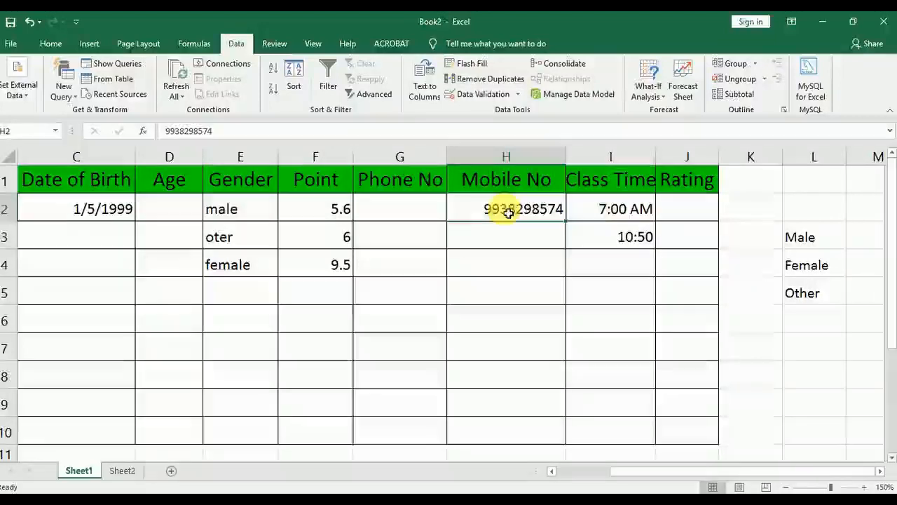
left_click(576, 471)
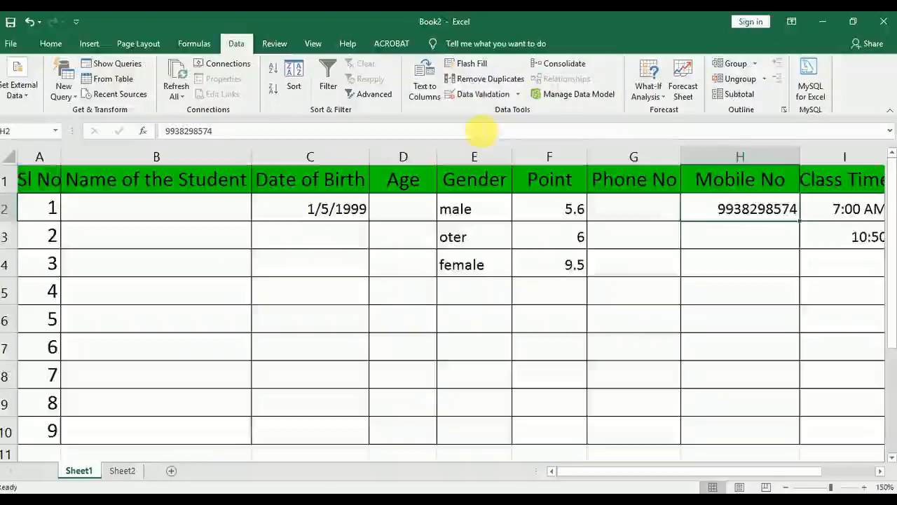
left_click(482, 95)
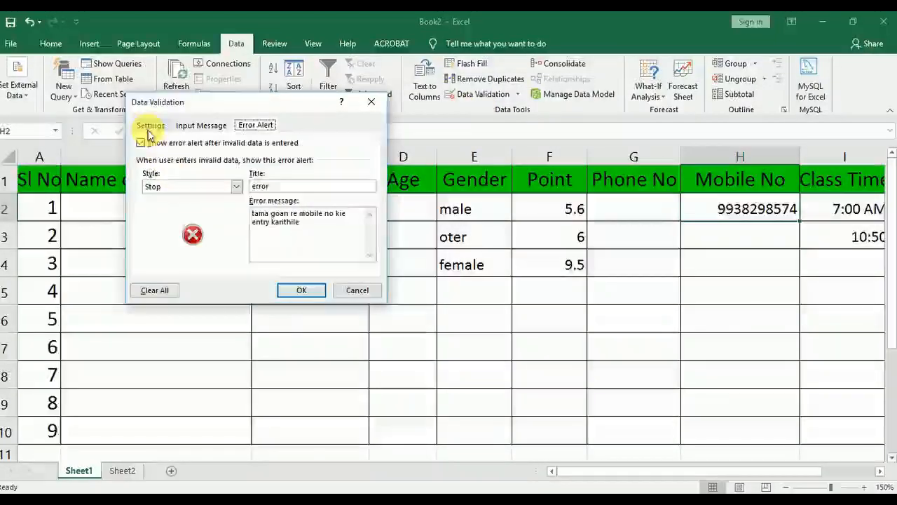
left_click(150, 124)
left_click(189, 174)
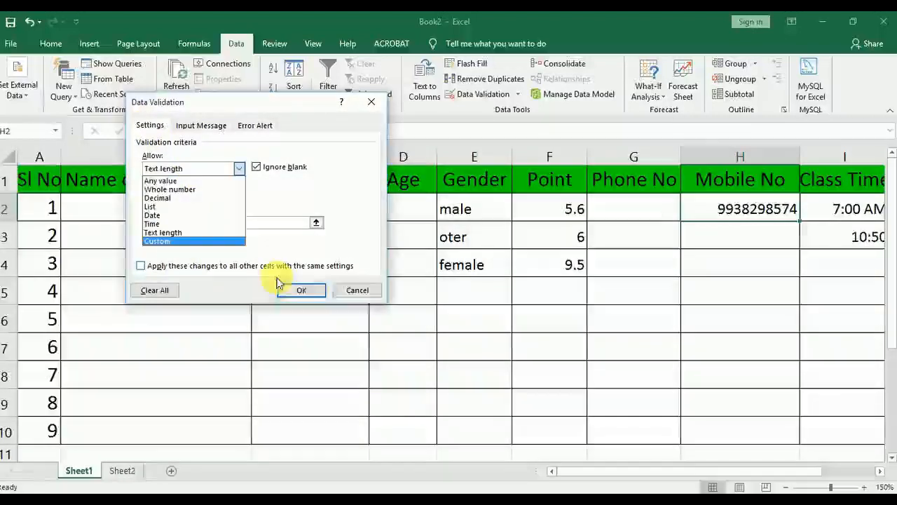
left_click(363, 300)
left_click(404, 343)
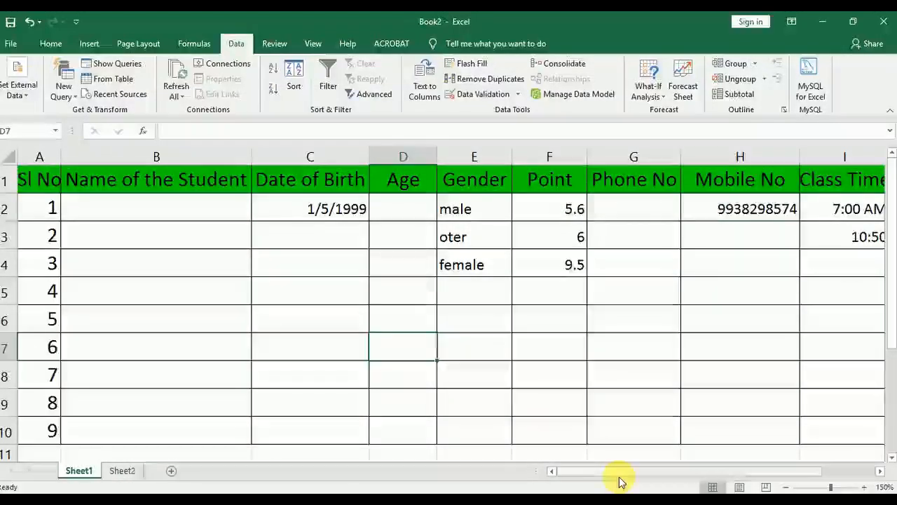
left_click_drag(148, 192, 147, 427)
left_click(149, 301)
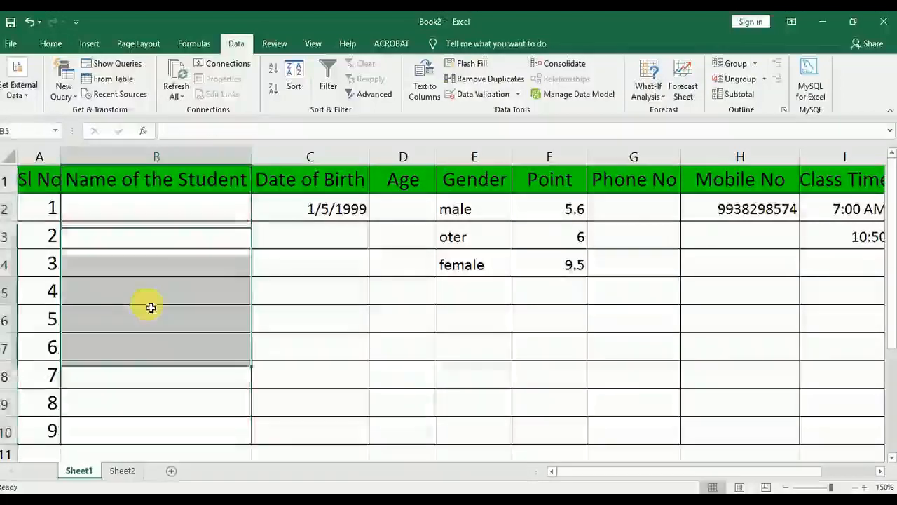
left_click(138, 219)
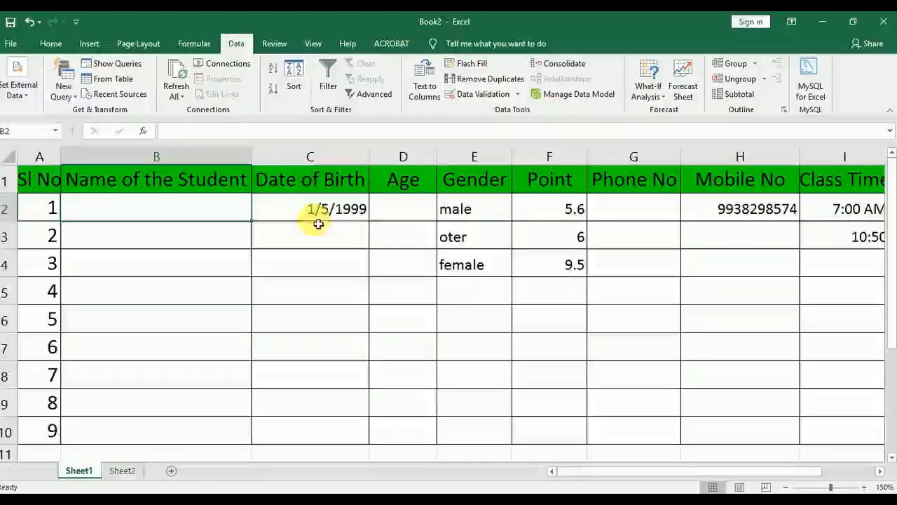
left_click(393, 213)
left_click_drag(392, 212, 409, 437)
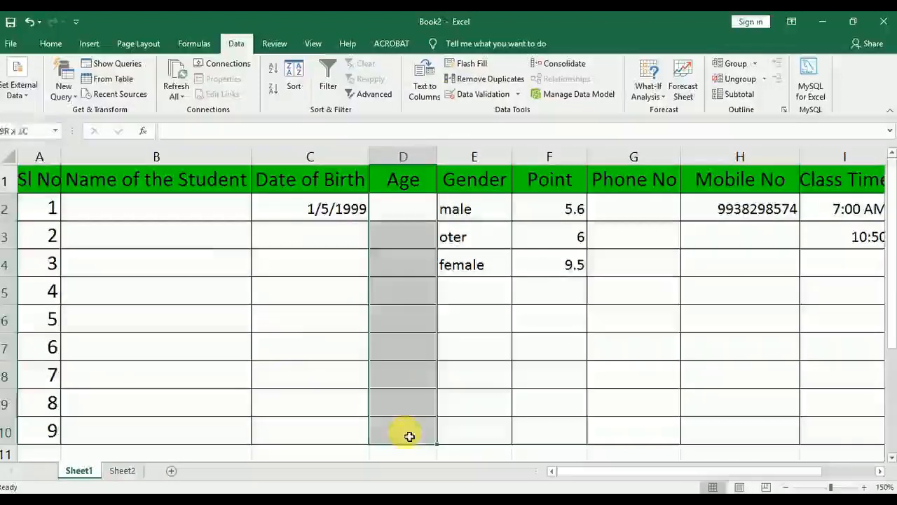
left_click_drag(158, 235, 147, 425)
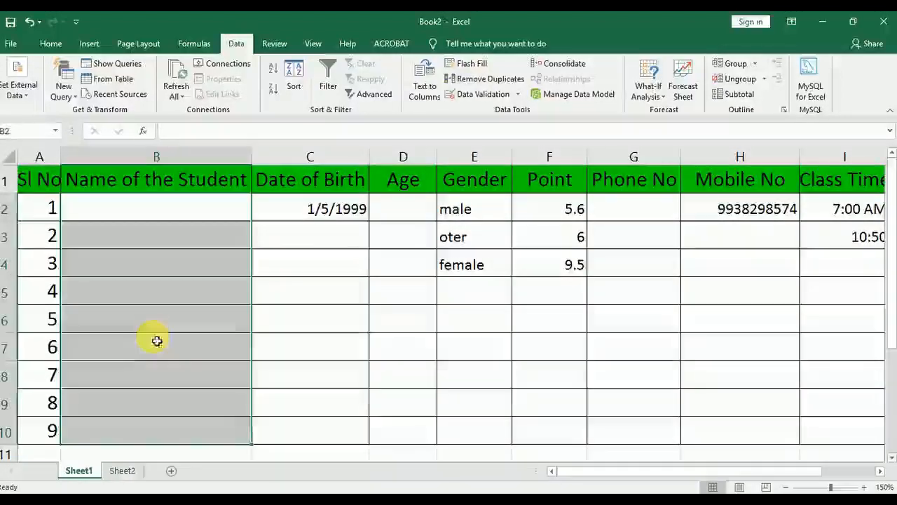
left_click(156, 331)
Enter 5654 in cell B3 to test the unrestricted student name column, and clear the entry
left_click(140, 233)
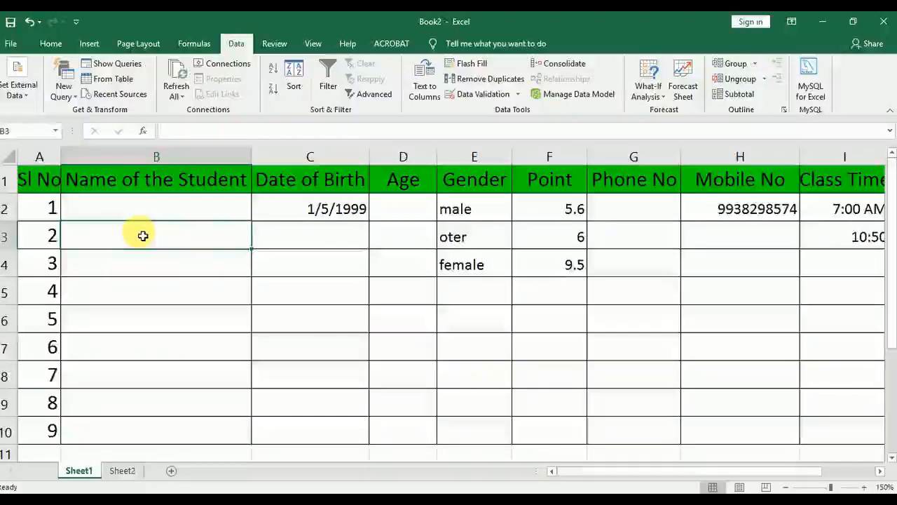
type("5654")
key("ctrl+Return")
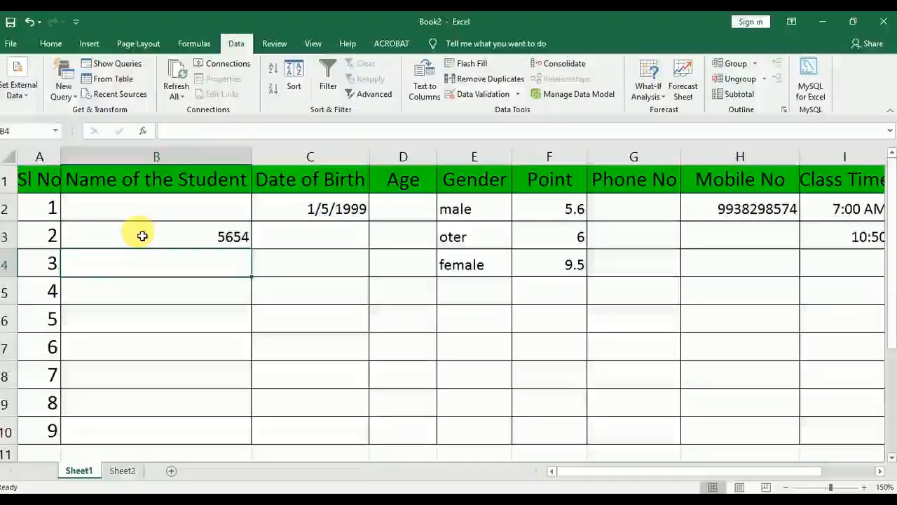
key("Delete")
left_click(184, 300)
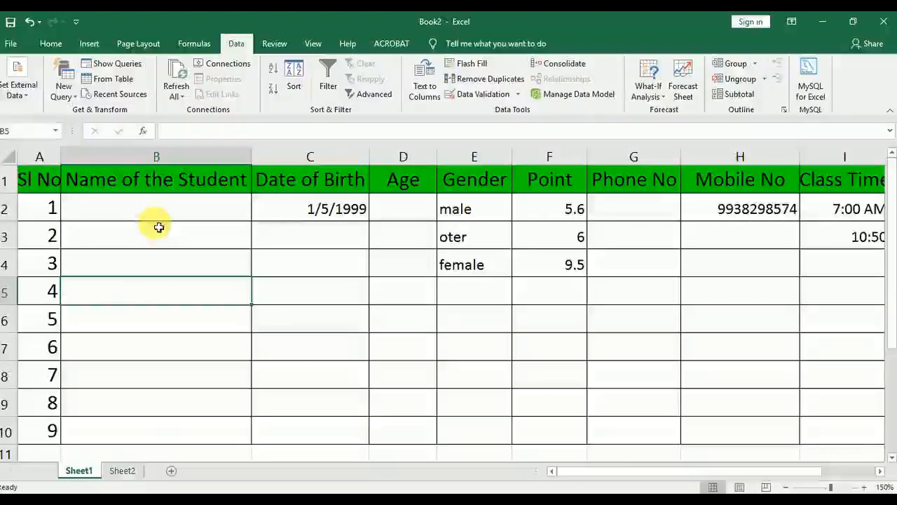
left_click_drag(164, 180, 176, 434)
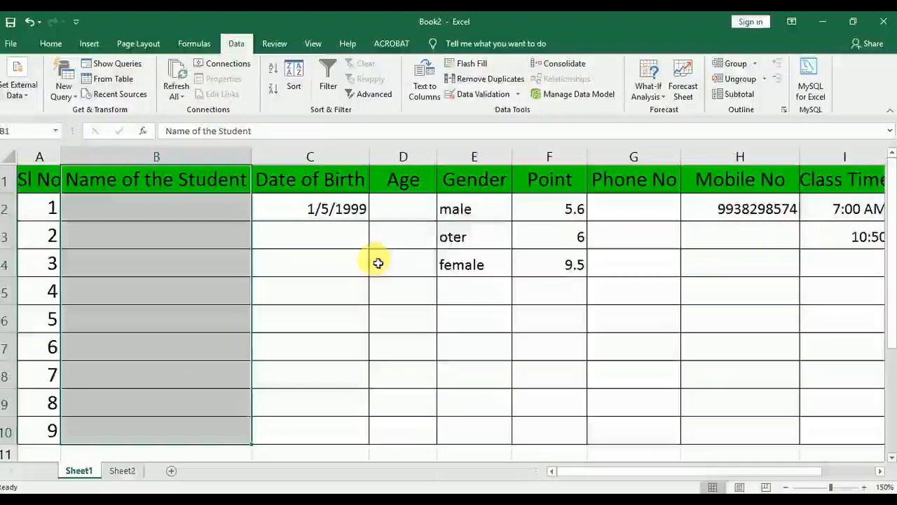
left_click(482, 97)
left_click(204, 169)
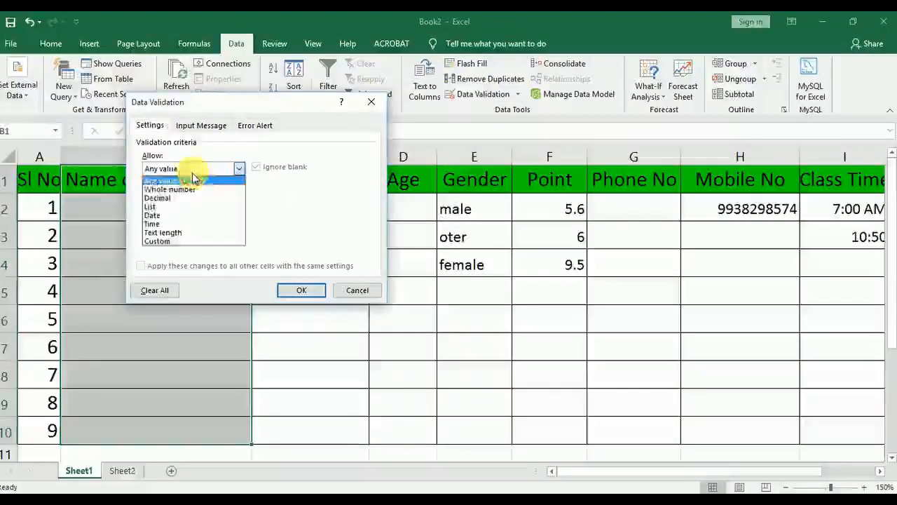
left_click(176, 234)
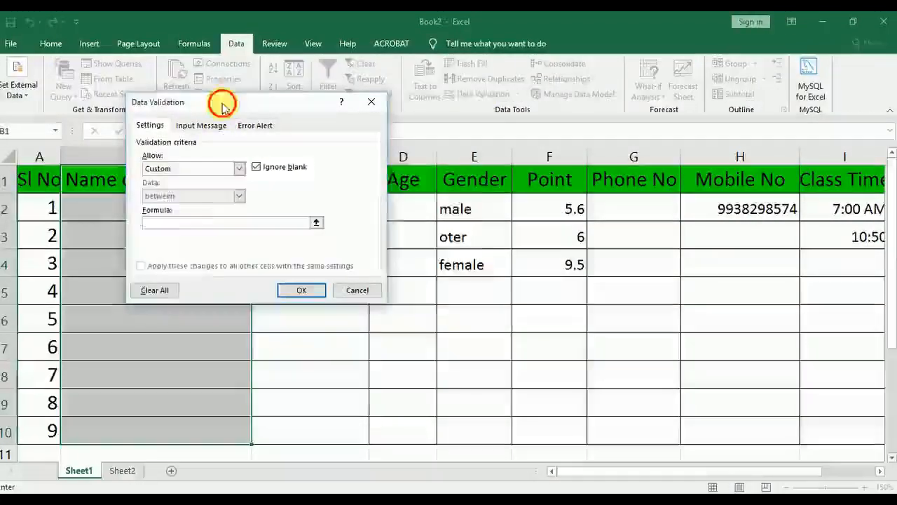
left_click_drag(220, 100, 316, 107)
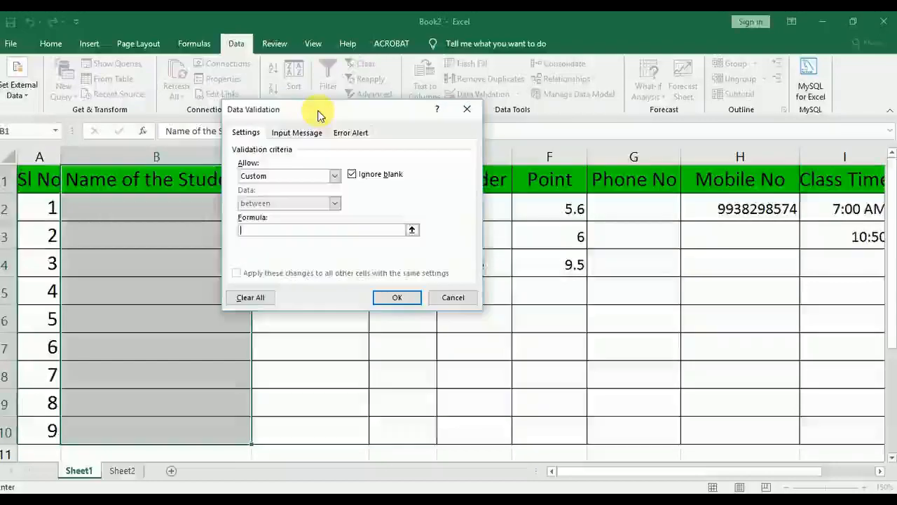
left_click(452, 297)
left_click(156, 319)
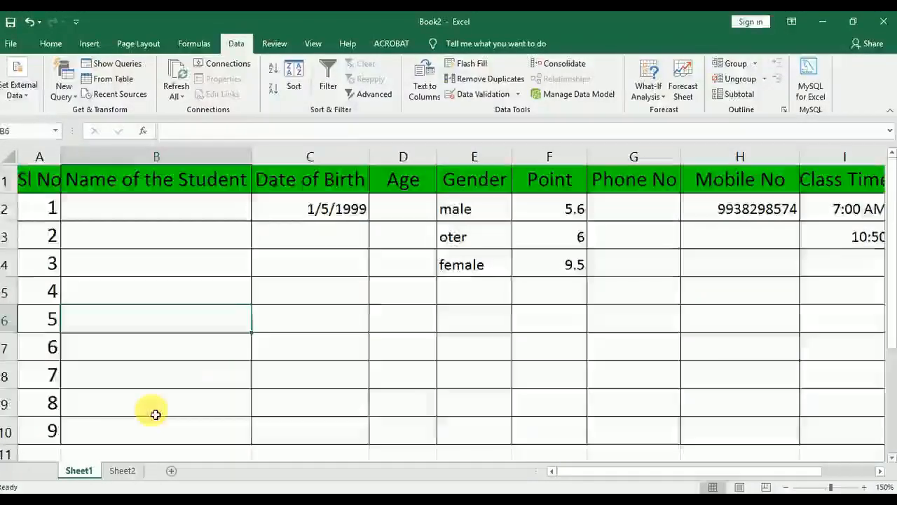
Enter the formula =ISTEXT(A10) in cell A12 and review its reference
scroll(140, 399, "down", 2)
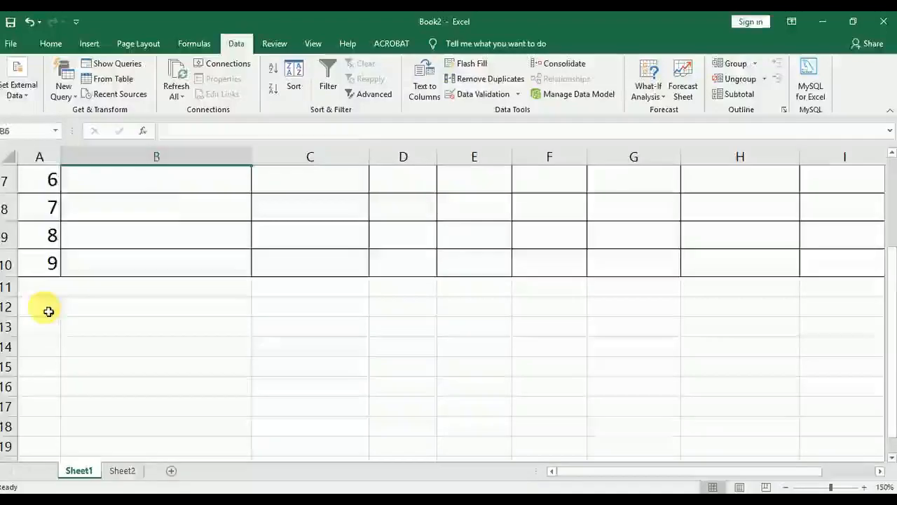
type("=i")
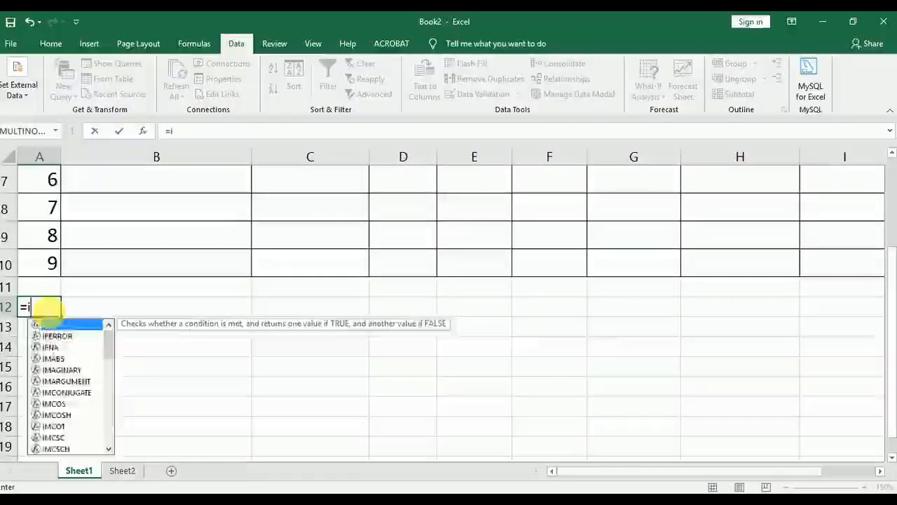
type("stext(")
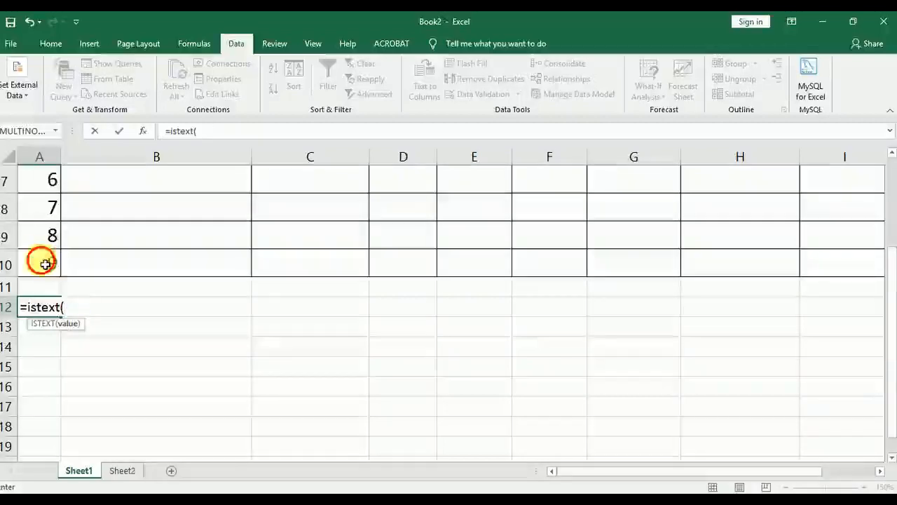
type(")")
key("Return")
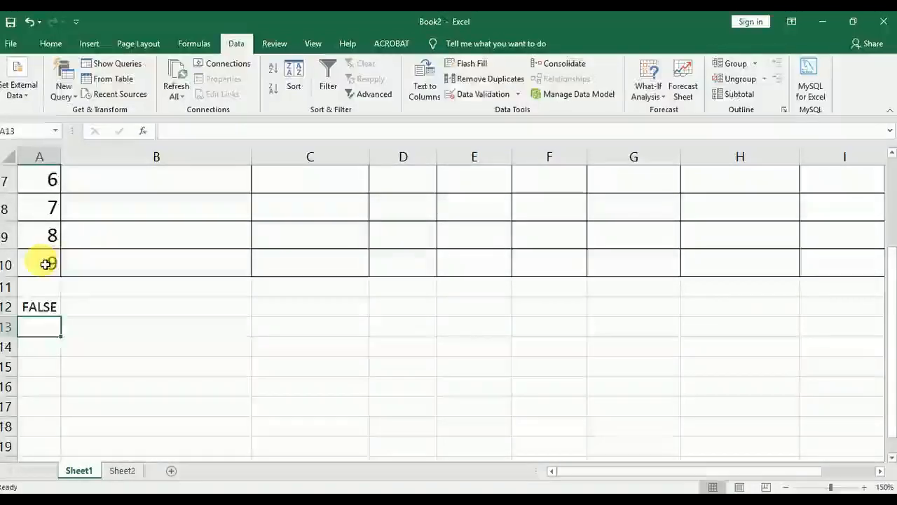
double_click(47, 306)
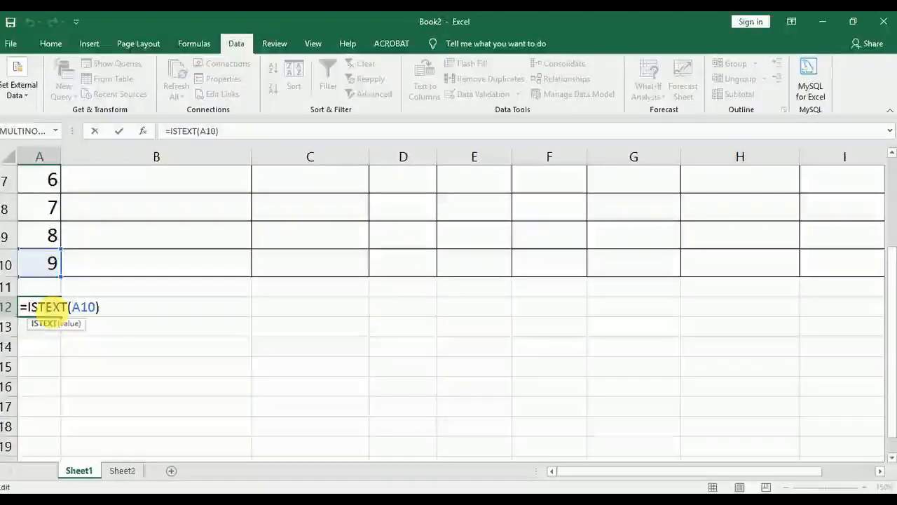
key("Return")
Enter a sample name in cell A10 to test the ISTEXT formula, and restore the serial number 9
left_click(54, 264)
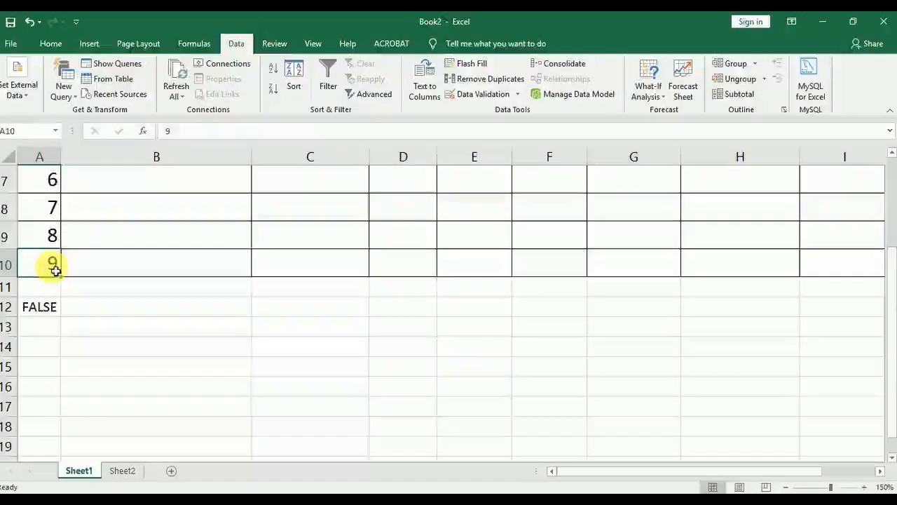
type("ram")
key("Return")
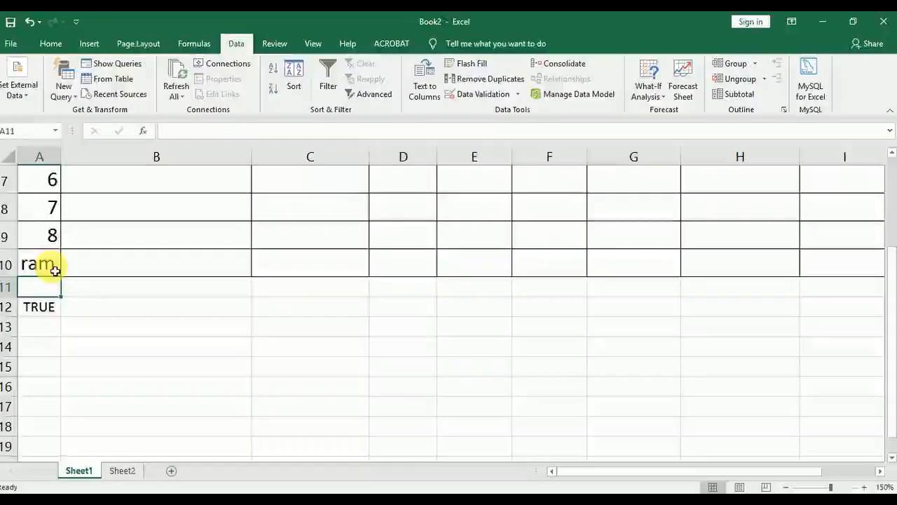
left_click(56, 314)
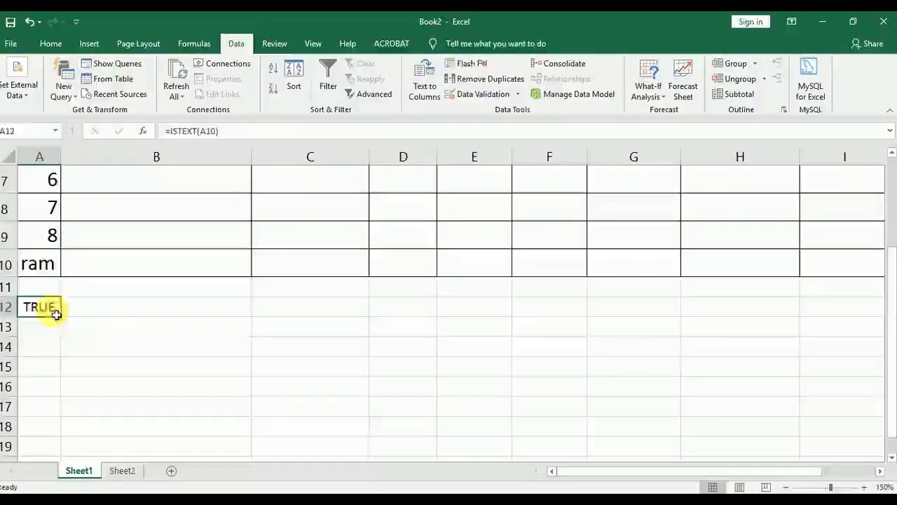
double_click(55, 311)
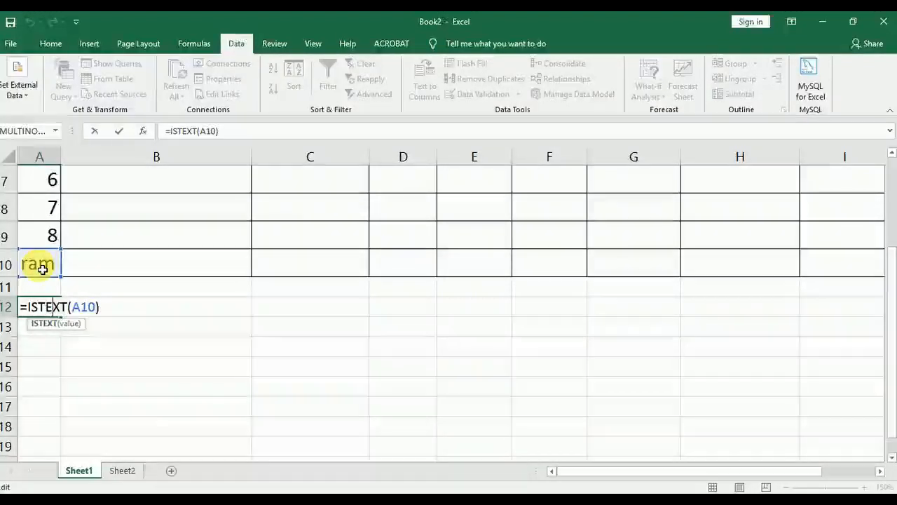
key("Return")
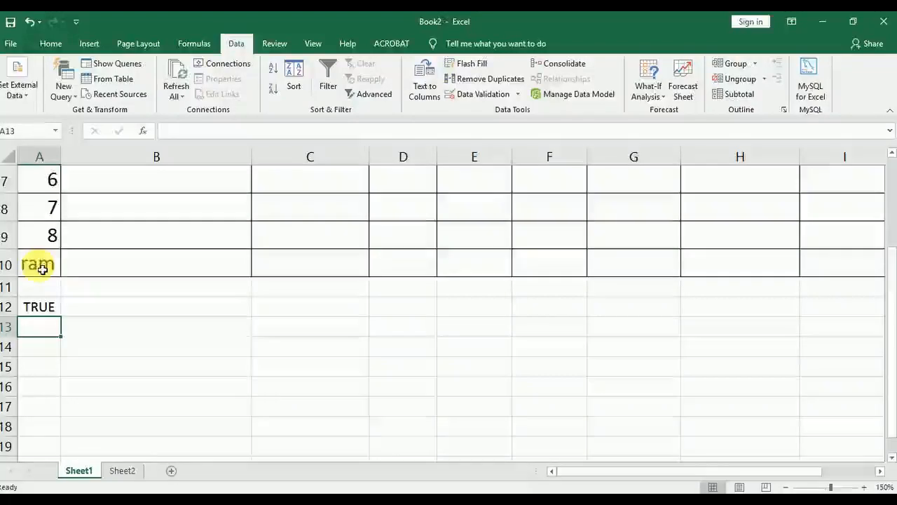
left_click(47, 270)
type("9")
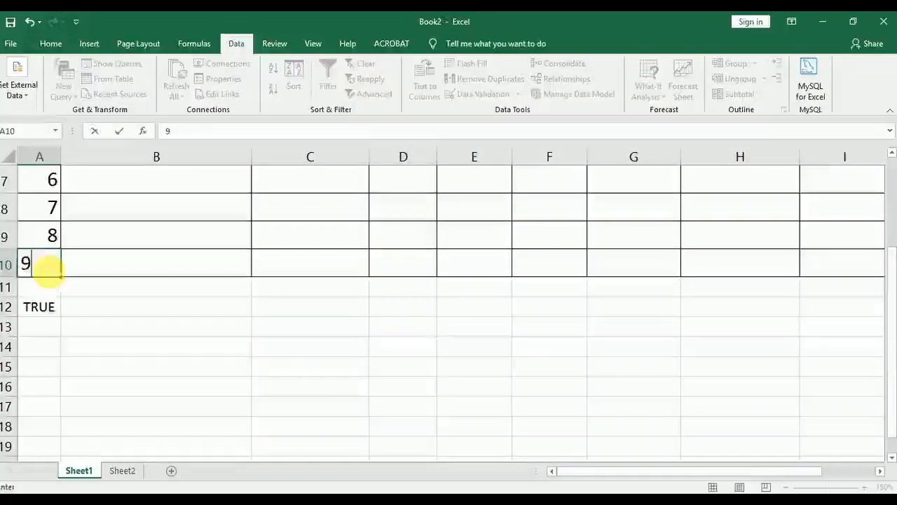
key("Return")
Open the data validation settings for the student name range B1:B10 and examine the Custom ISTEXT formula
scroll(141, 240, "up", 2)
left_click_drag(146, 183, 167, 429)
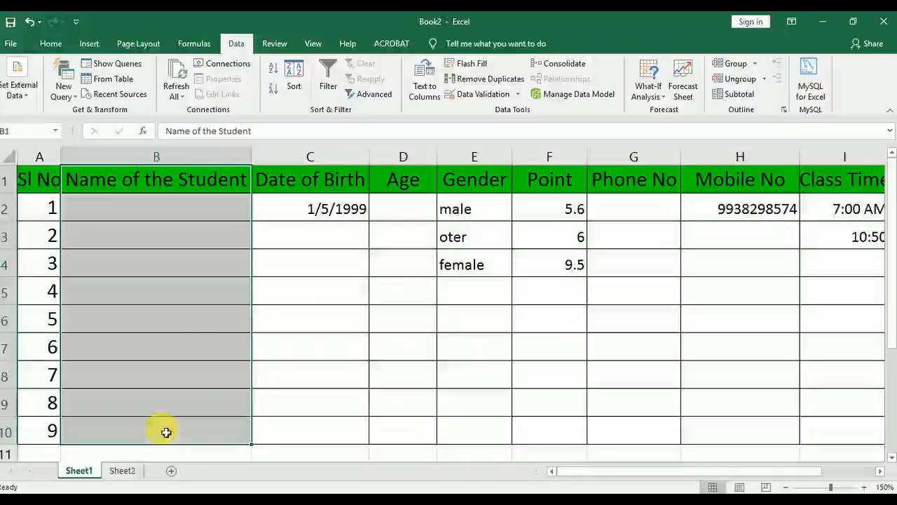
left_click(459, 98)
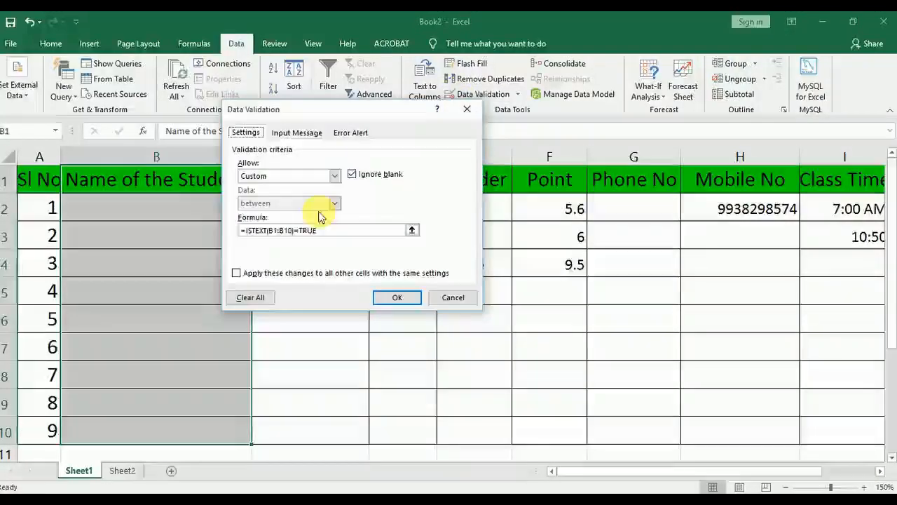
left_click_drag(355, 234, 249, 234)
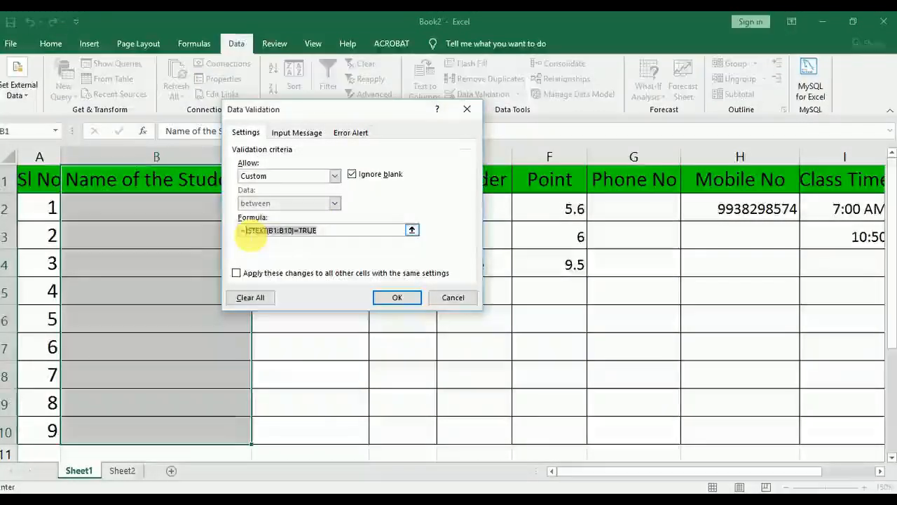
left_click(254, 234)
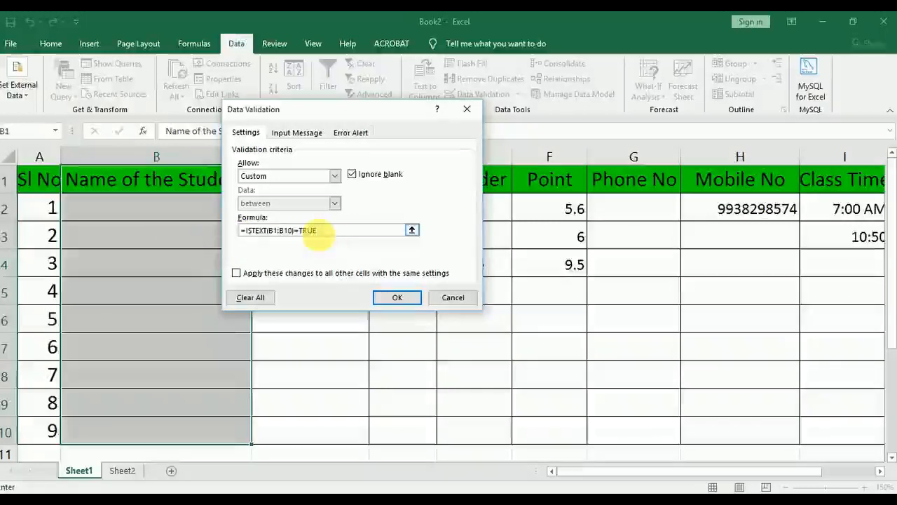
Add a Stop error alert titled "ERROR" with the message "Digits are not allowed" and apply the rule to B1:B10
left_click(350, 133)
left_click(368, 194)
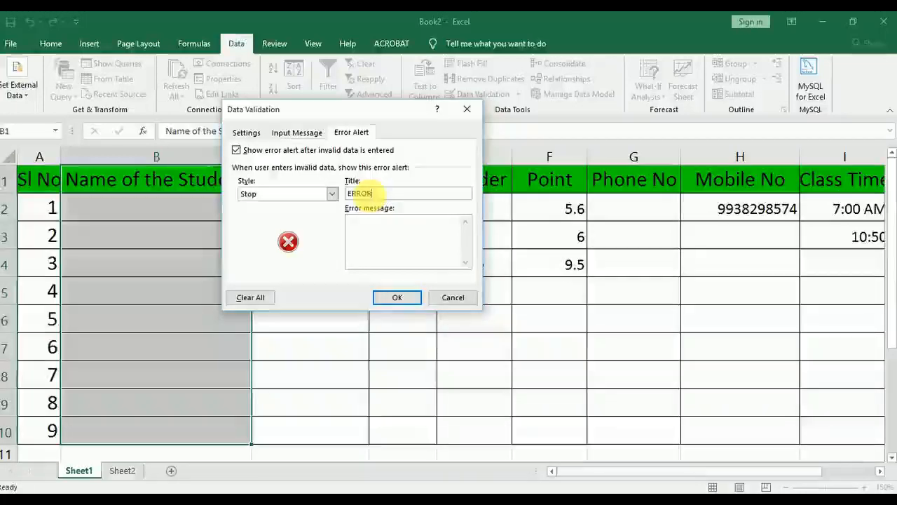
type("ERROR")
left_click(374, 230)
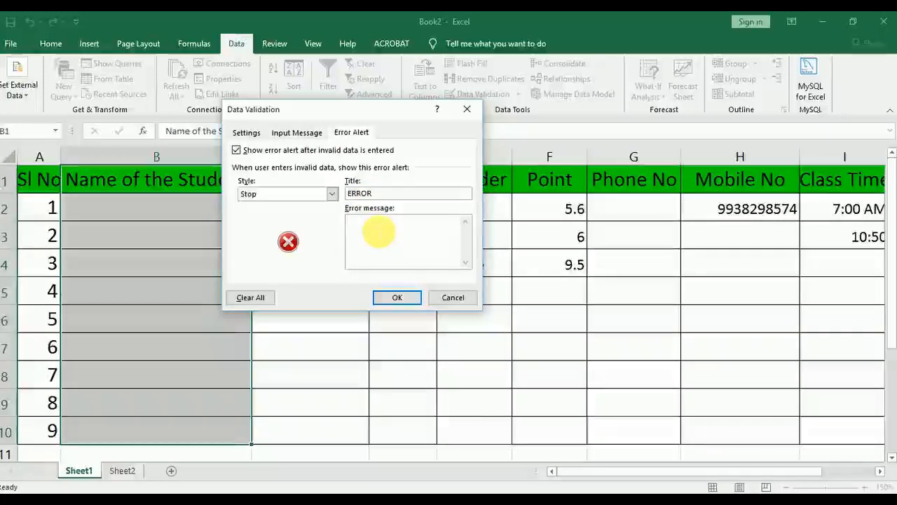
type("Digit")
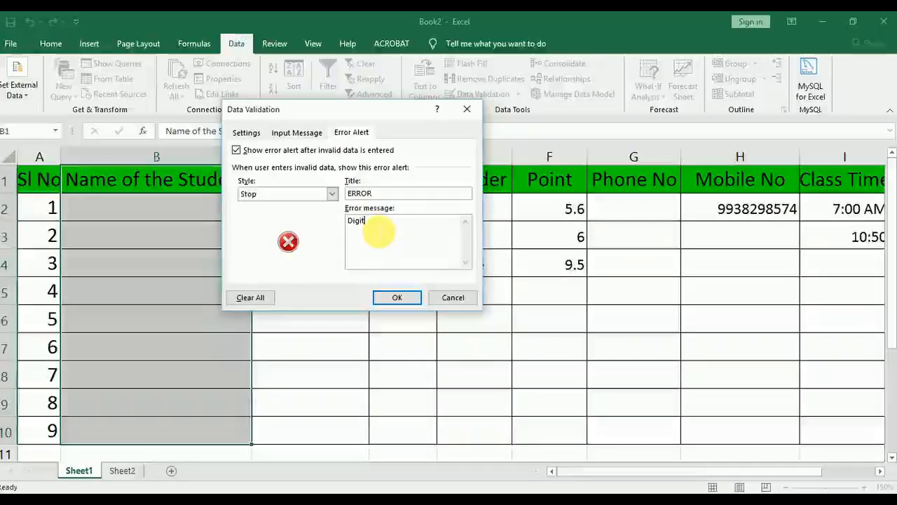
type("s are")
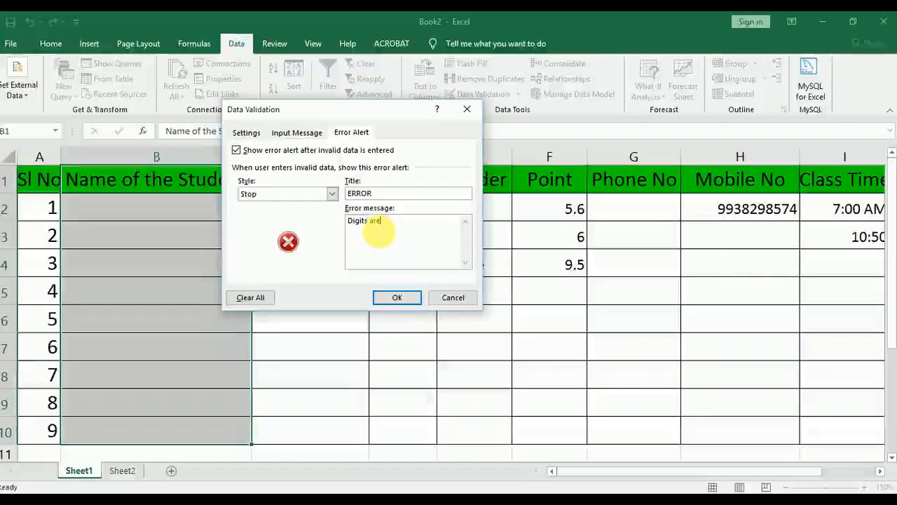
type(" not allo")
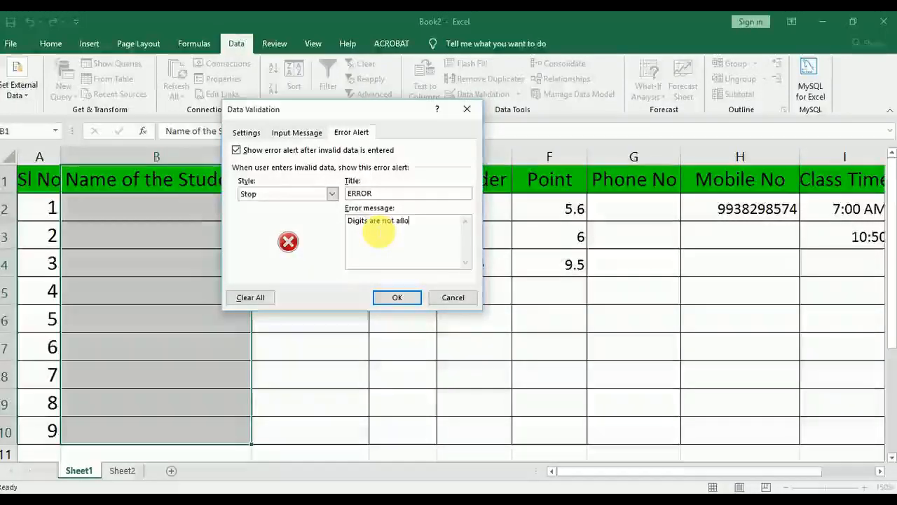
type("wws")
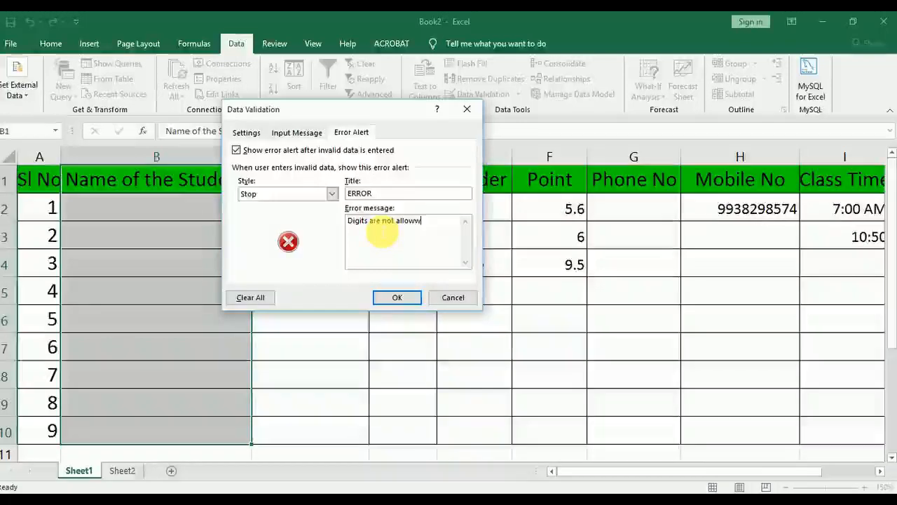
key("BackSpace")
key("BackSpace")
type("ed")
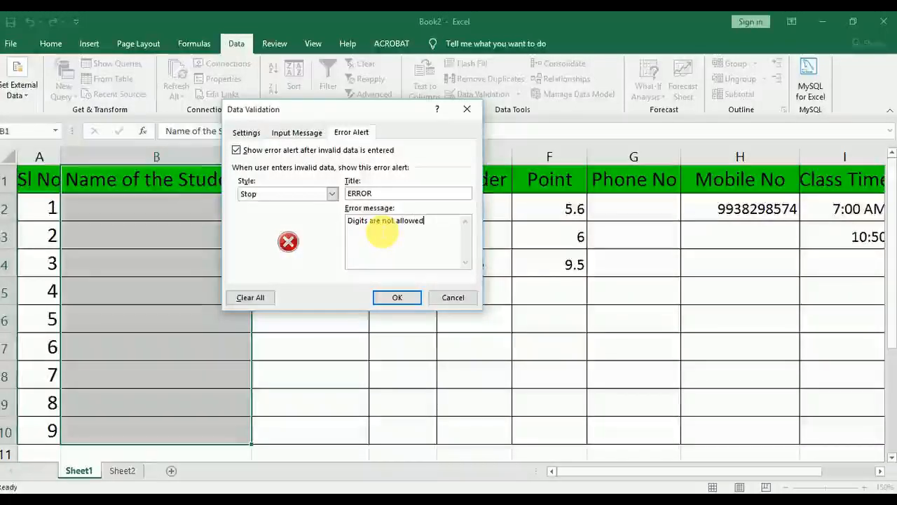
left_click(397, 298)
Enter two sample student names in cells B2 and B3 to test the text-only rule
left_click(142, 210)
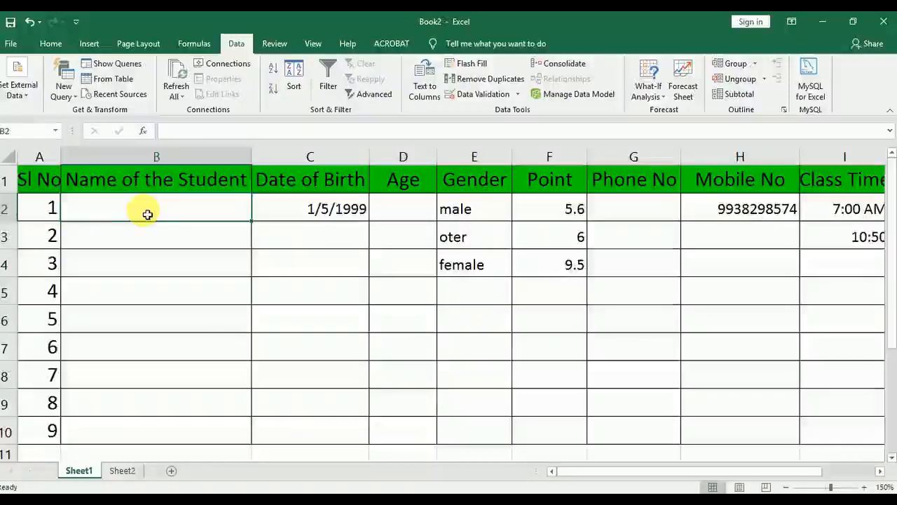
type("ram")
key("Return")
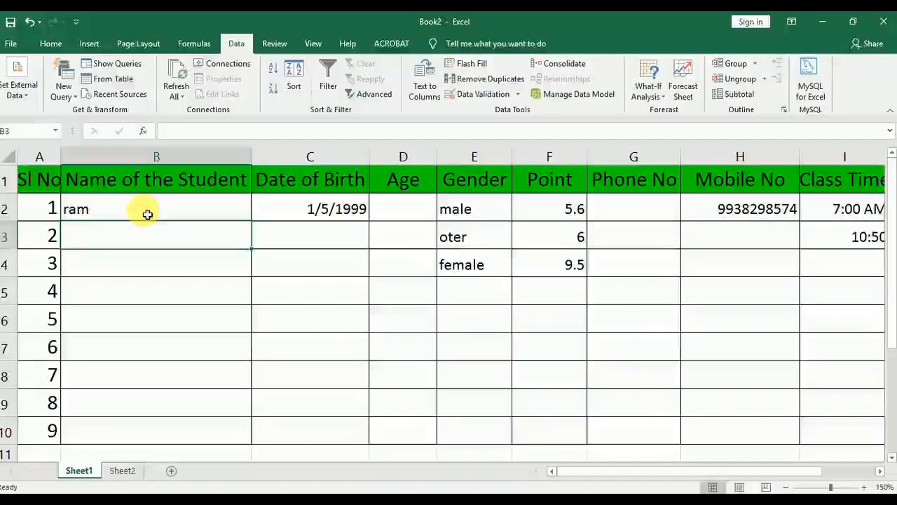
type("gita")
key("Return")
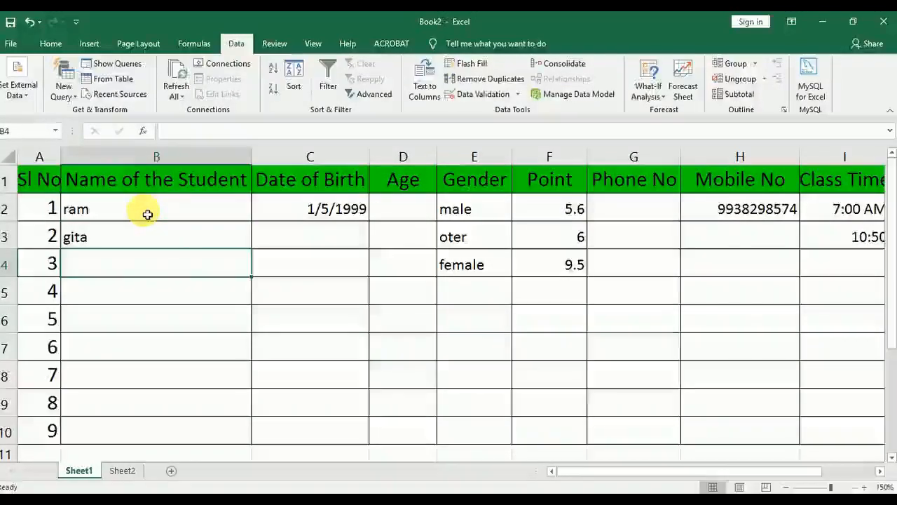
Test the text-only rule by entering 5689 as a student name in cell B4, and clear the entry
type("5689")
key("Return")
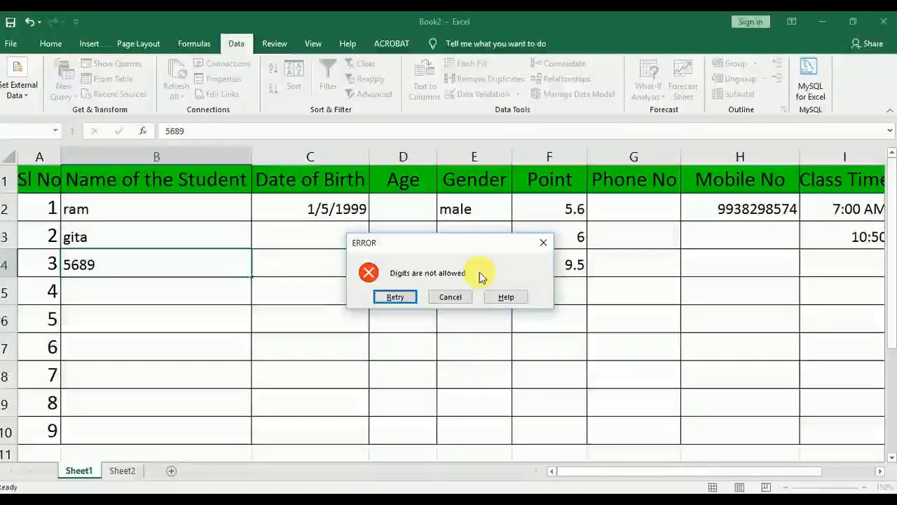
left_click(395, 297)
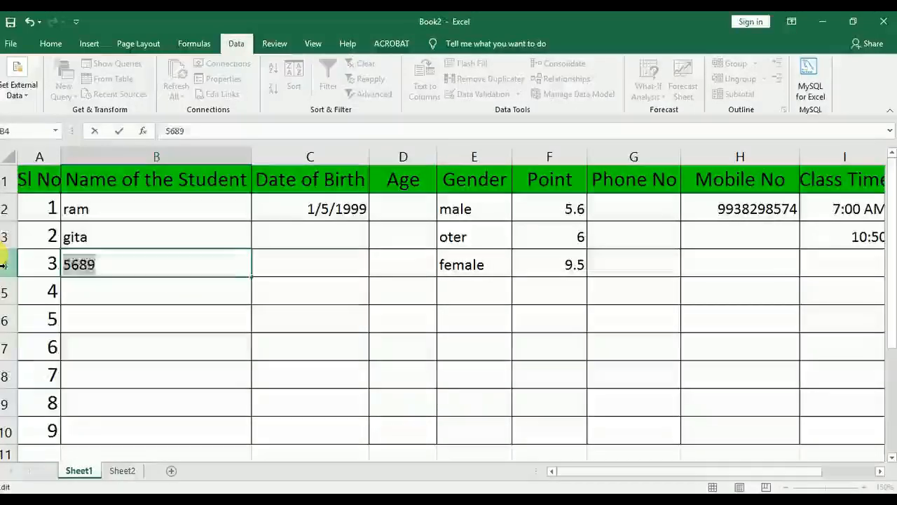
key("BackSpace")
key("Return")
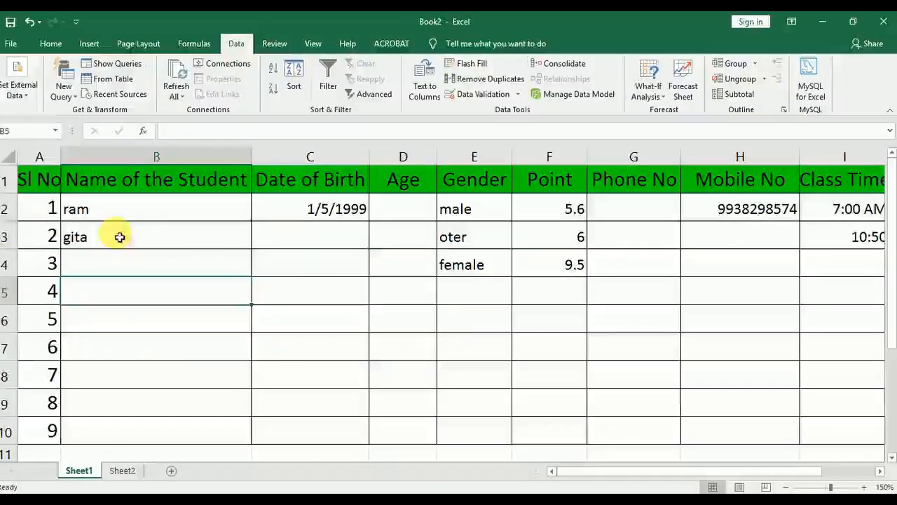
scroll(131, 293, "down", 1)
scroll(130, 290, "up", 1)
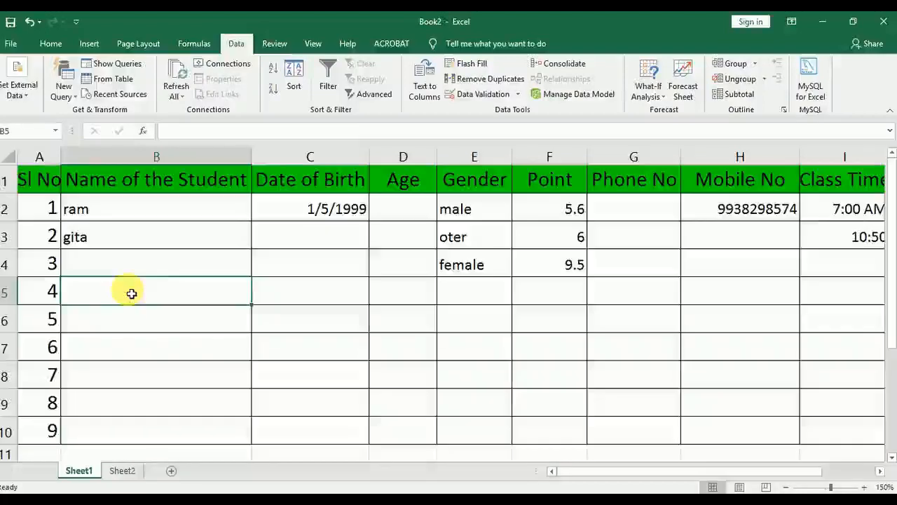
Open the data validation settings for the Age range D1:D10 and set the allowed criteria to Custom
left_click_drag(411, 184, 429, 435)
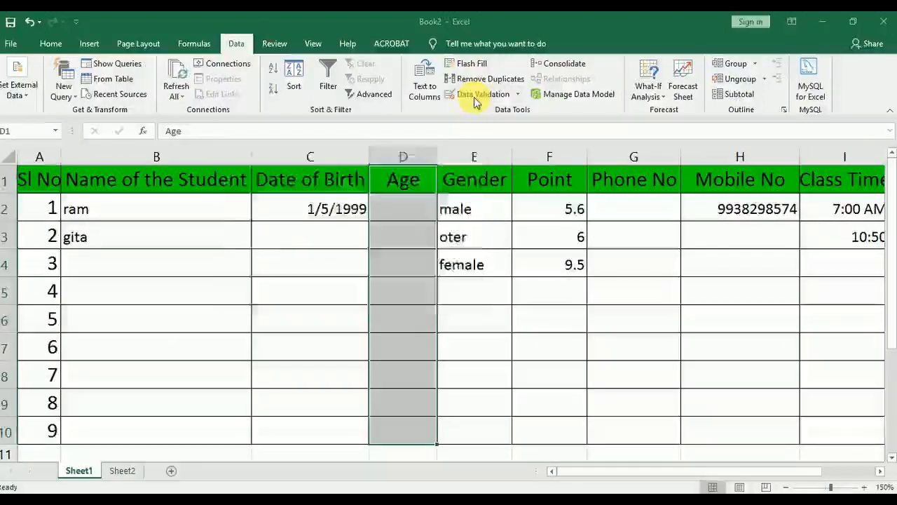
left_click(474, 96)
left_click(241, 132)
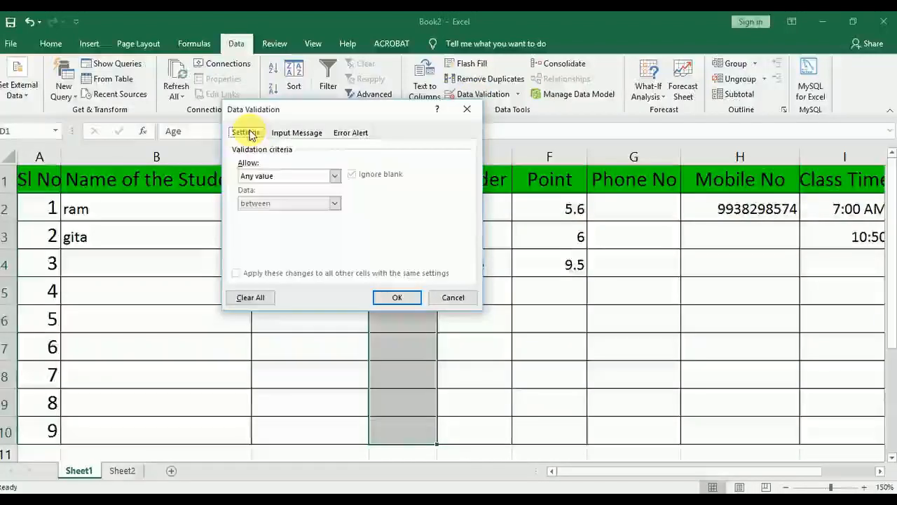
left_click(274, 175)
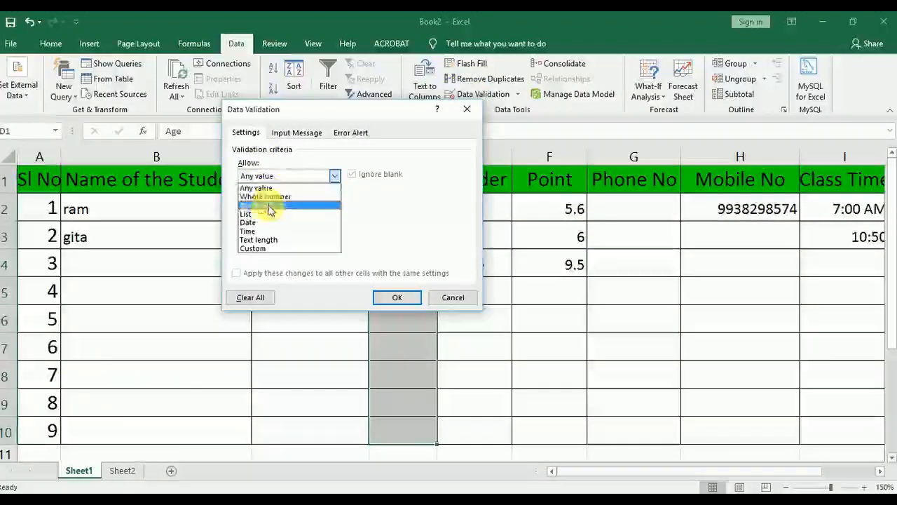
left_click(268, 248)
left_click(279, 233)
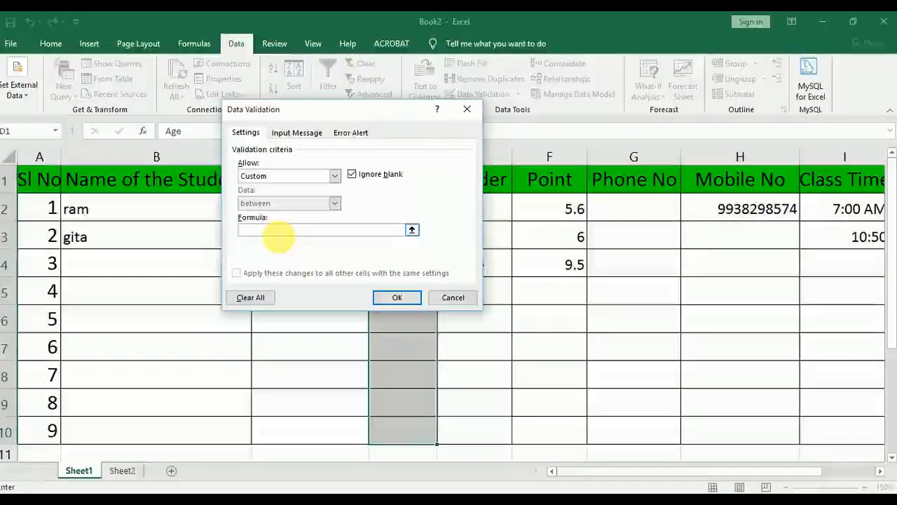
Enter the validation formula =isnumber(D1:D10)=TRUE for the Age range
type("=isnu")
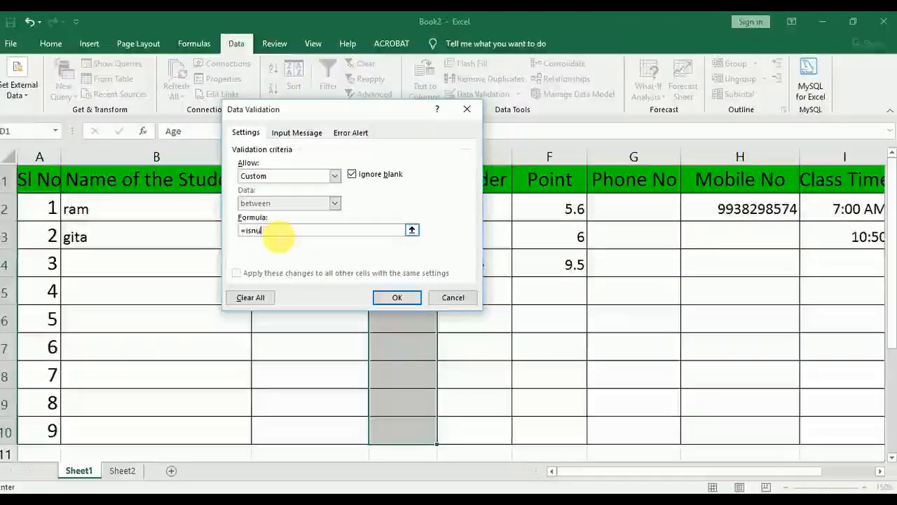
type("mber")
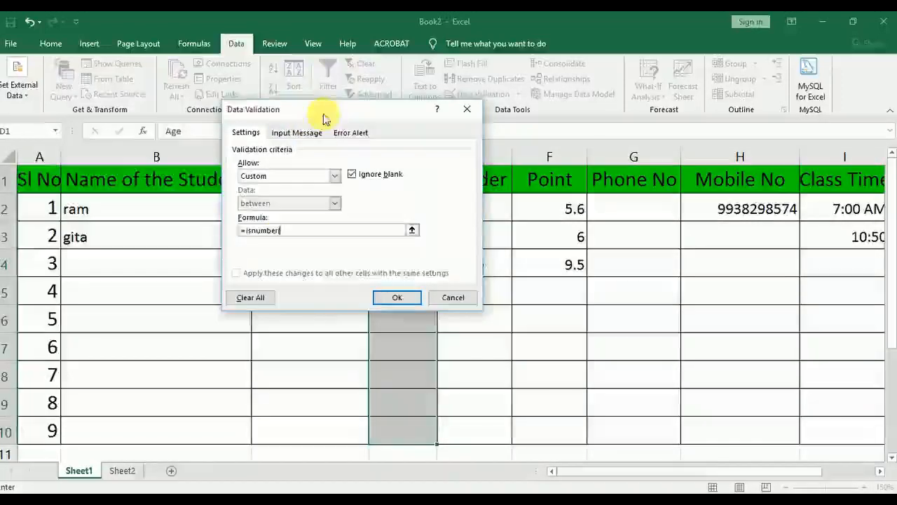
left_click_drag(327, 115, 144, 105)
type("(")
left_click_drag(410, 176, 420, 442)
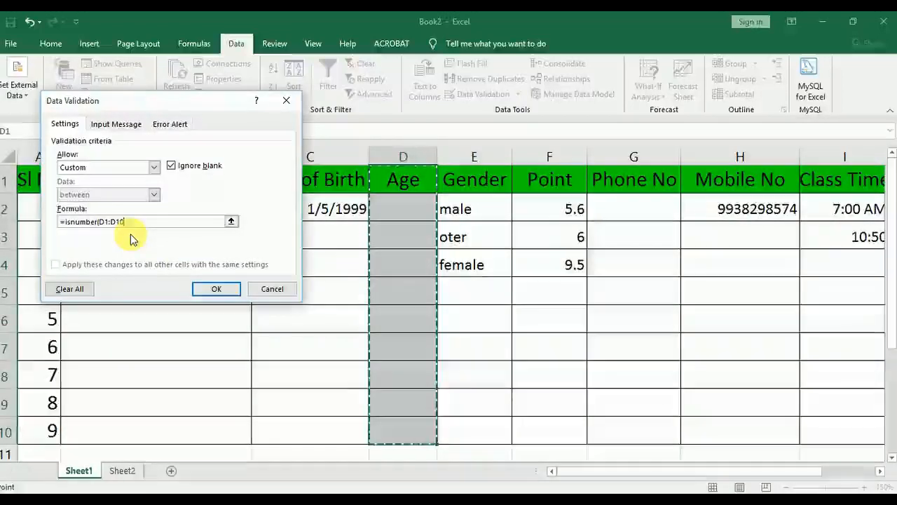
type(")=")
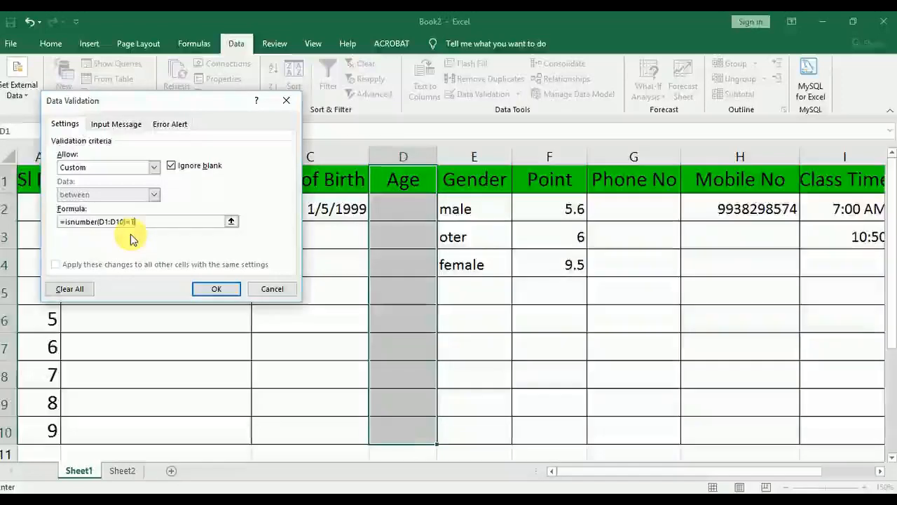
type("TRUE")
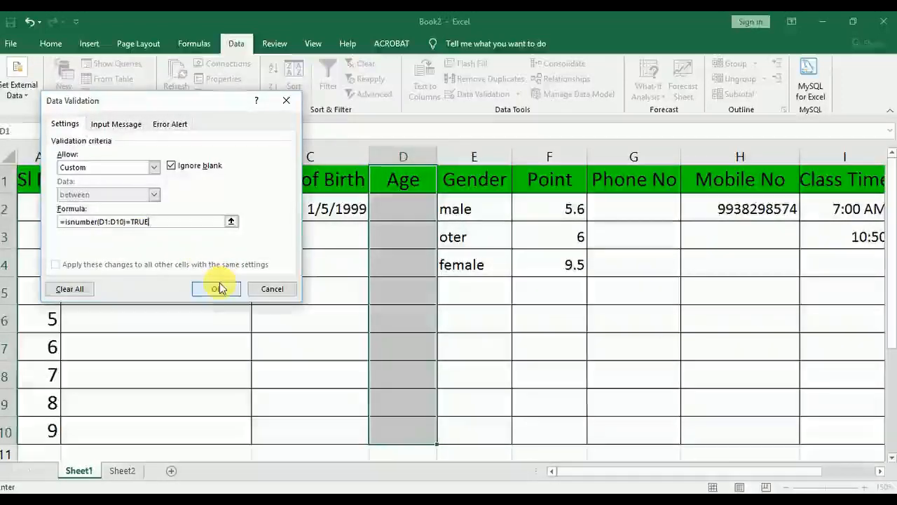
Add a Stop error alert titled "ERROE" with the message "TEXT IS NOT ALLOWED" and apply the rule to D1:D10
left_click(174, 123)
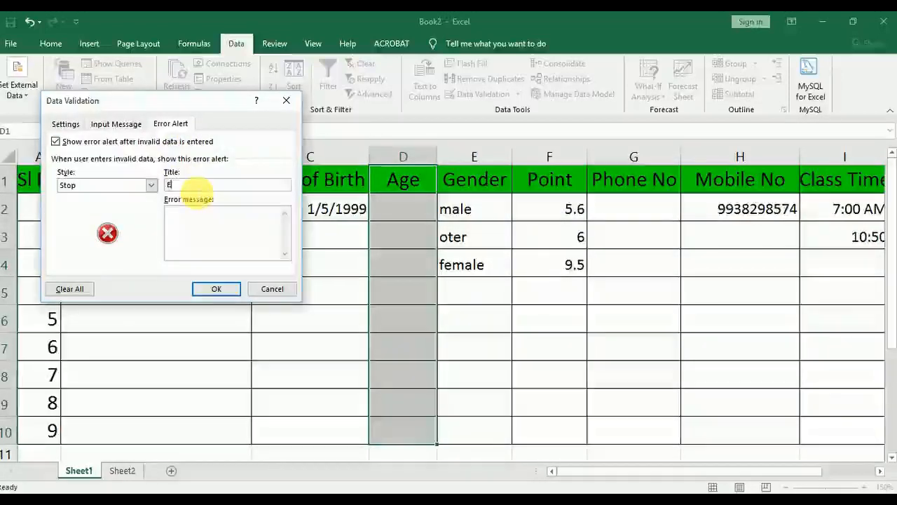
left_click(193, 185)
type("ERROE")
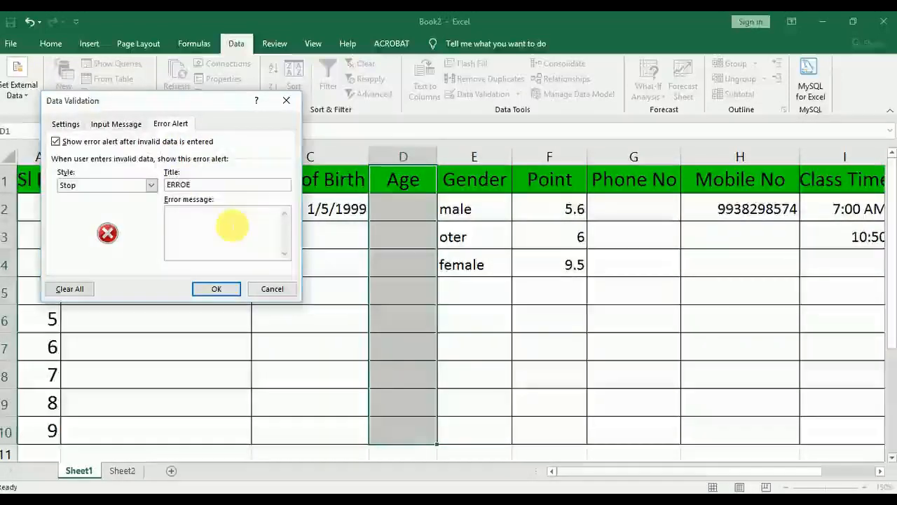
type("TEXT")
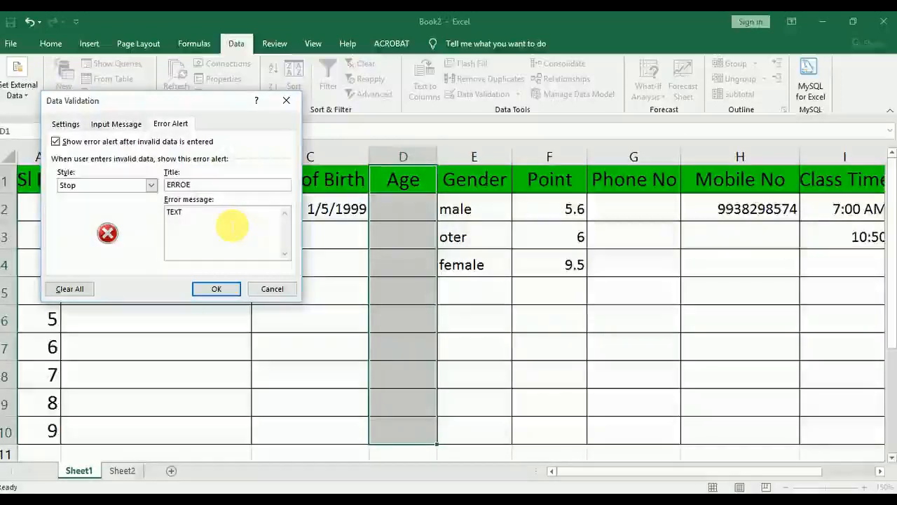
type(" I")
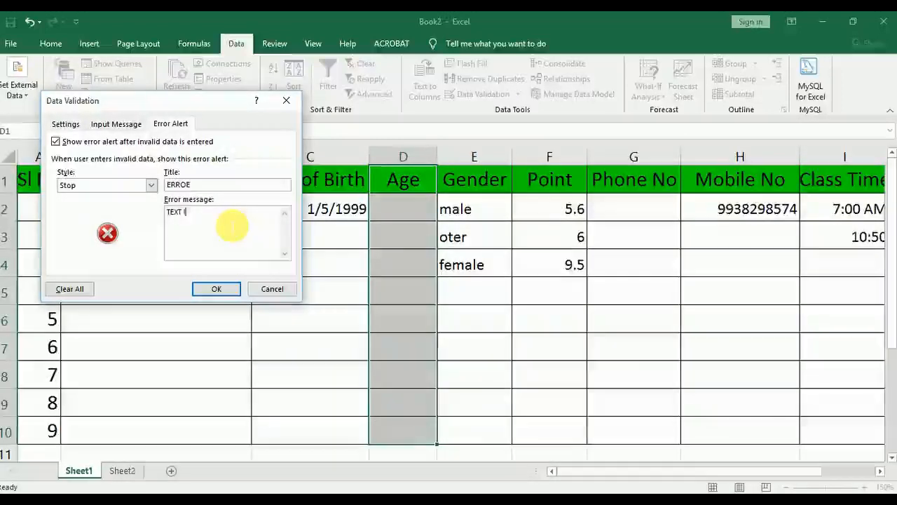
type("S NOT ALLOWED")
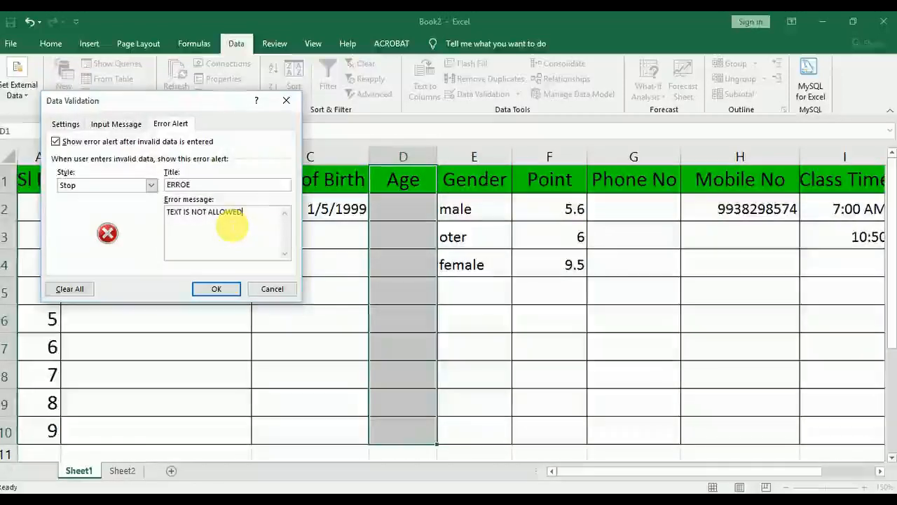
left_click(222, 290)
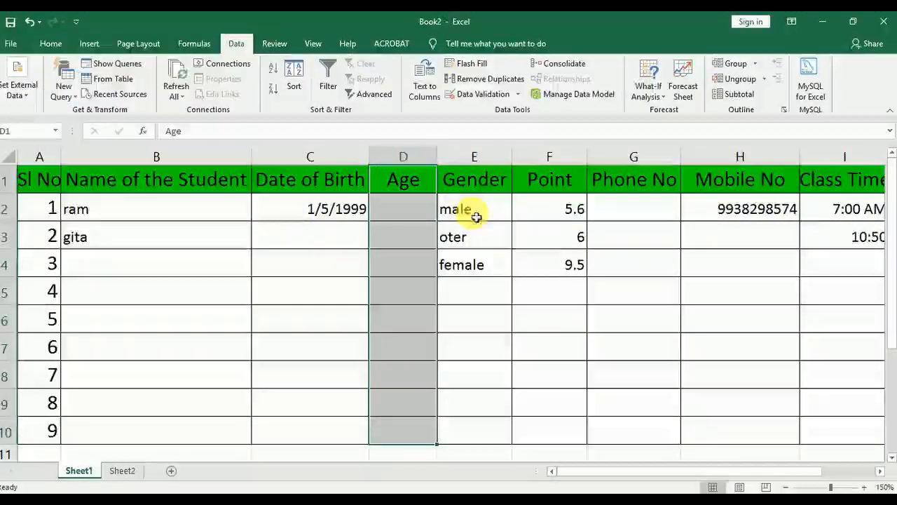
Enter the ages 95 in cell D2 and 58 in cell D3 to test the number-only rule
left_click(425, 210)
type("65")
key("Return")
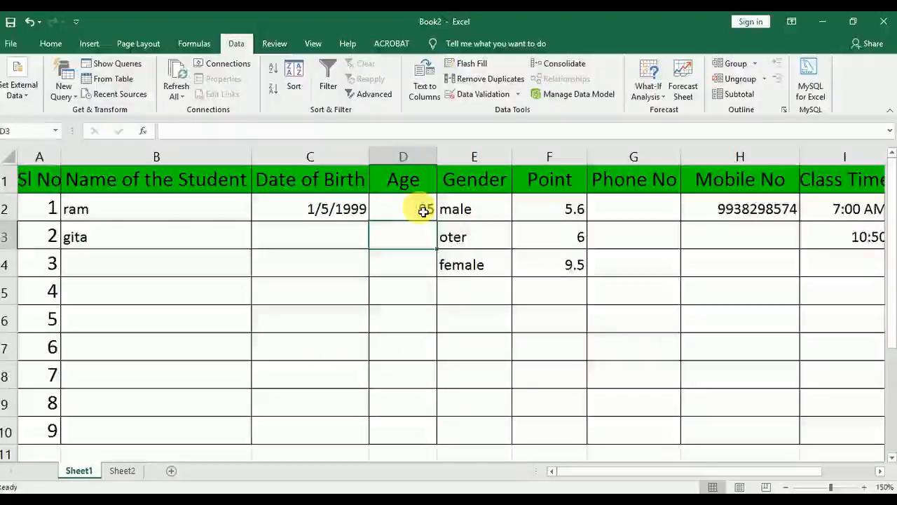
type("58")
key("Return")
Try entering the text KSUADH as an age in cell D4, cancel the entry and review the cell's error alert settings
type("KSUADH.")
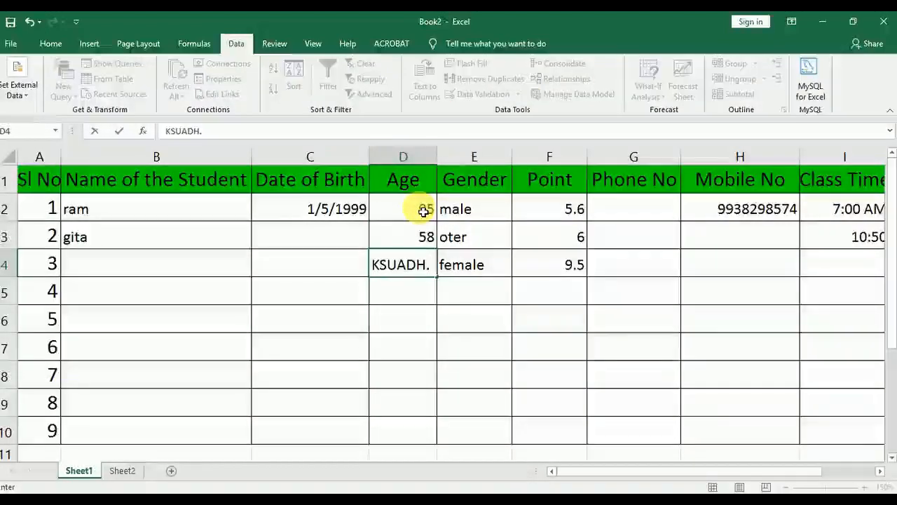
key("BackSpace")
key("Return")
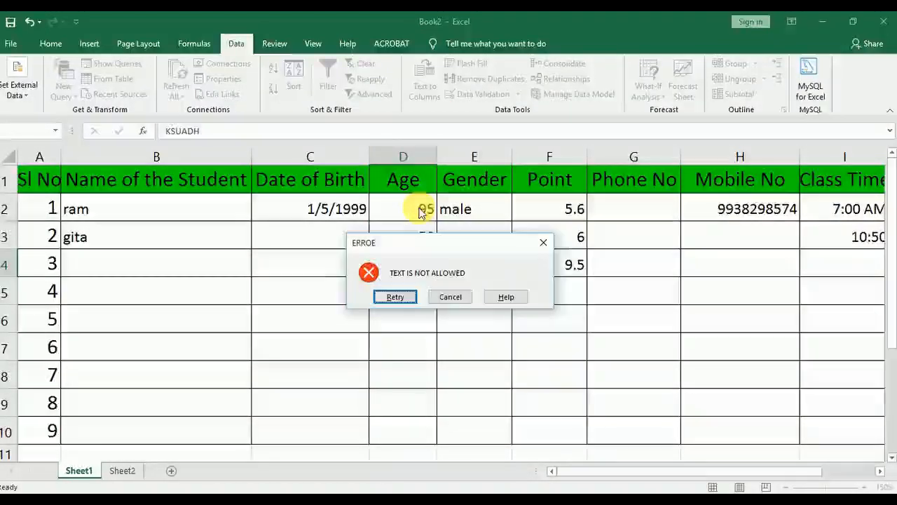
left_click(446, 297)
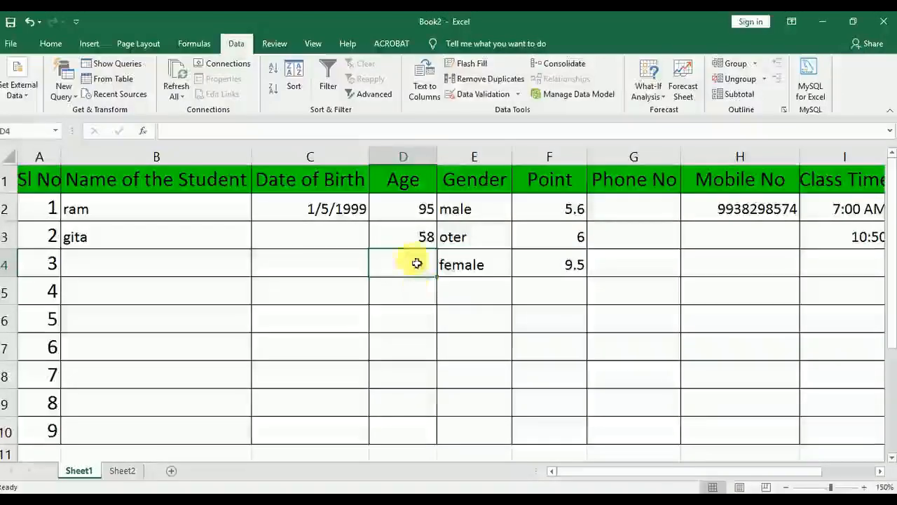
left_click(481, 96)
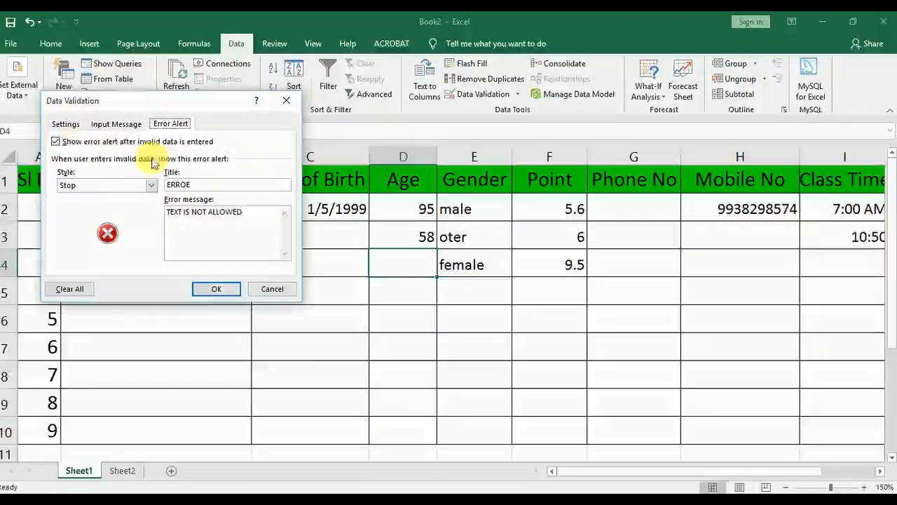
left_click(273, 288)
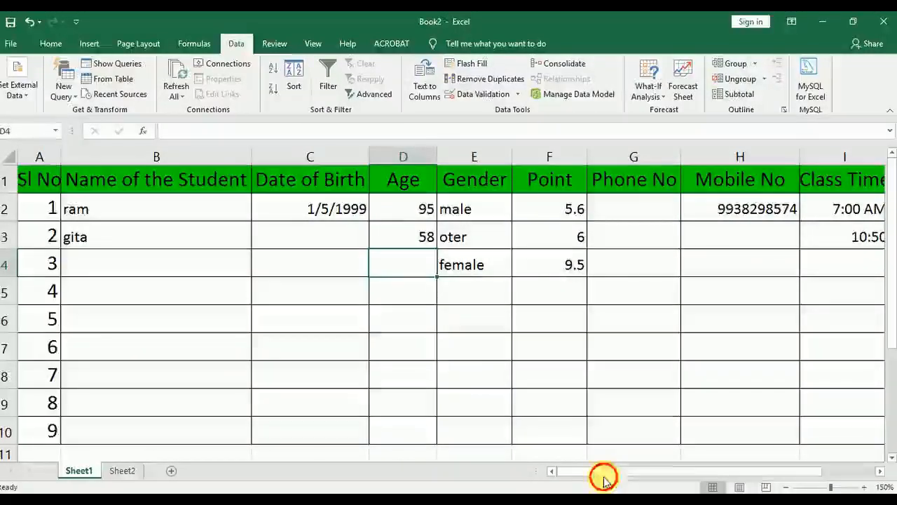
Examine the validation criteria and the error alert style options for the Phone No cell G2 without changing them
left_click(881, 471)
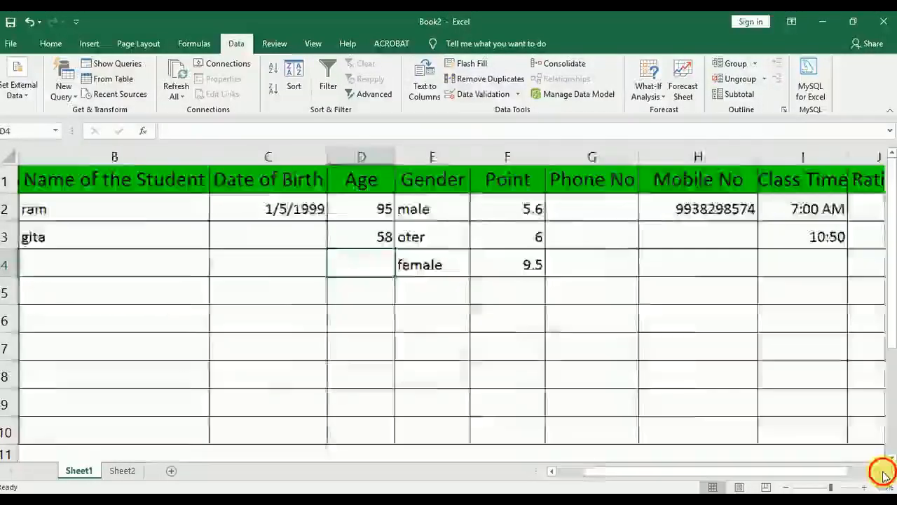
left_click(881, 471)
left_click(414, 223)
left_click(410, 214)
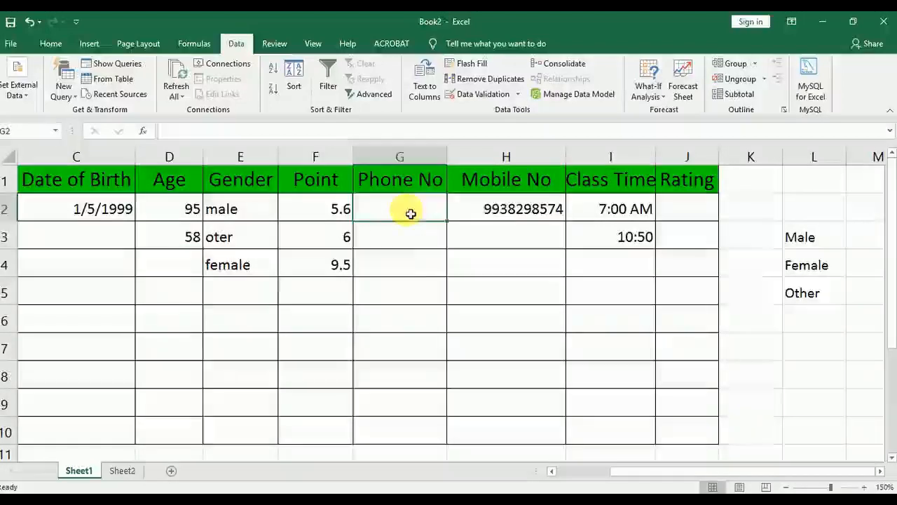
left_click(413, 274)
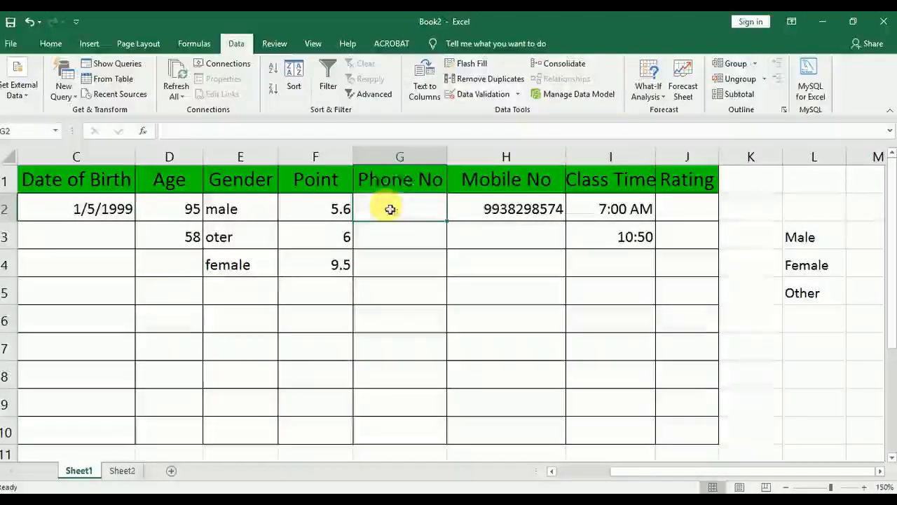
left_click(483, 94)
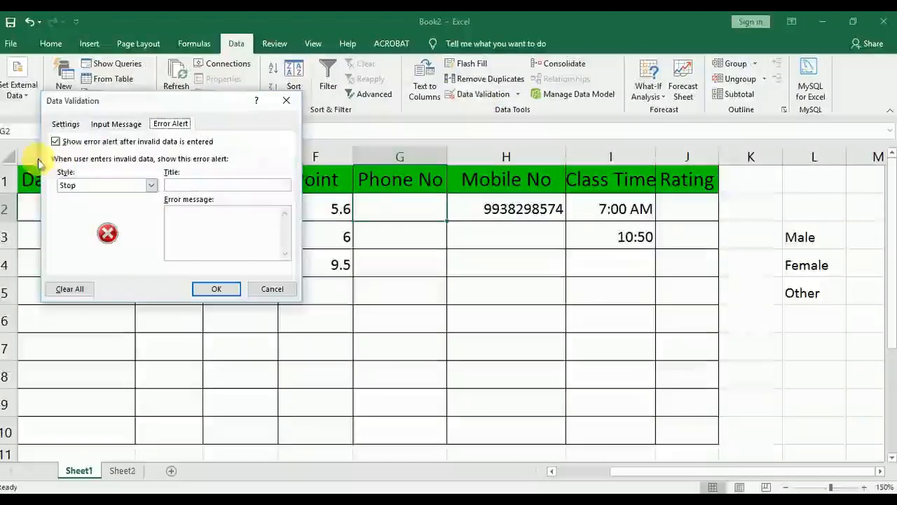
left_click(67, 124)
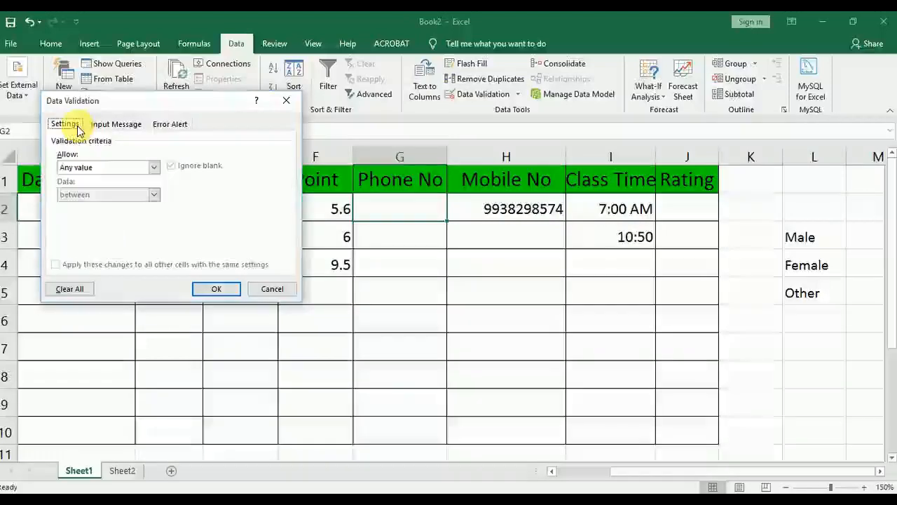
left_click(171, 123)
left_click(116, 188)
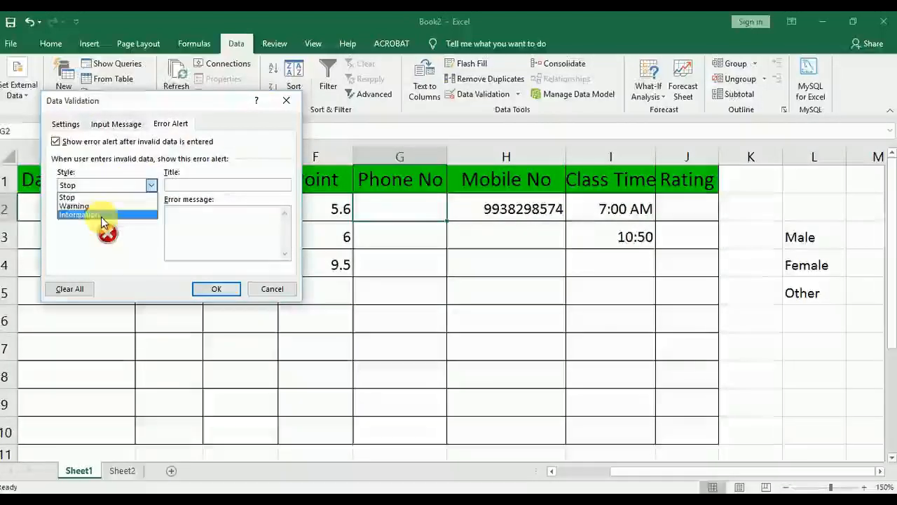
left_click(263, 292)
Clear all data validation from the Gender range E1:E10
left_click(234, 213)
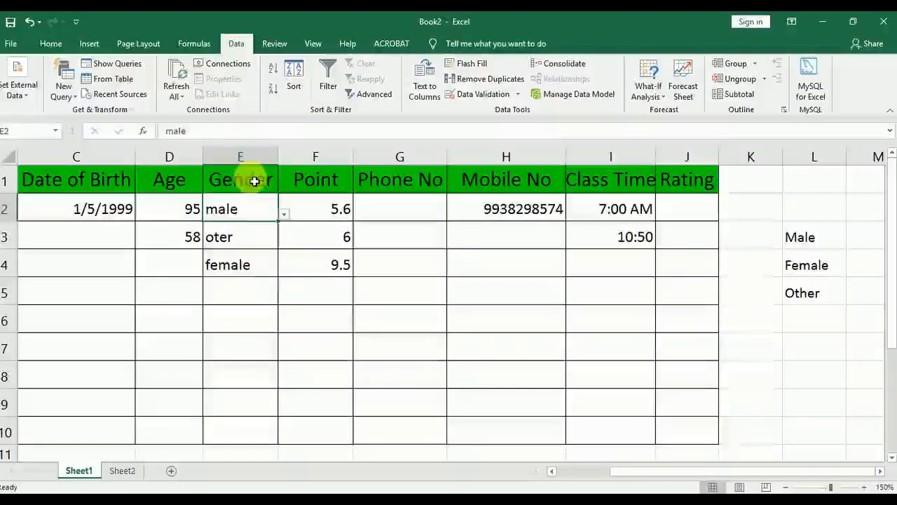
left_click_drag(248, 178, 253, 445)
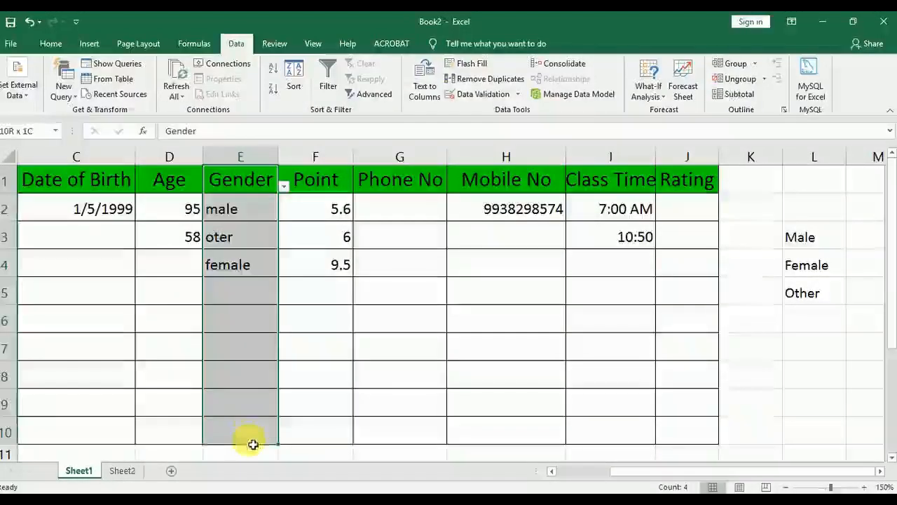
left_click(483, 95)
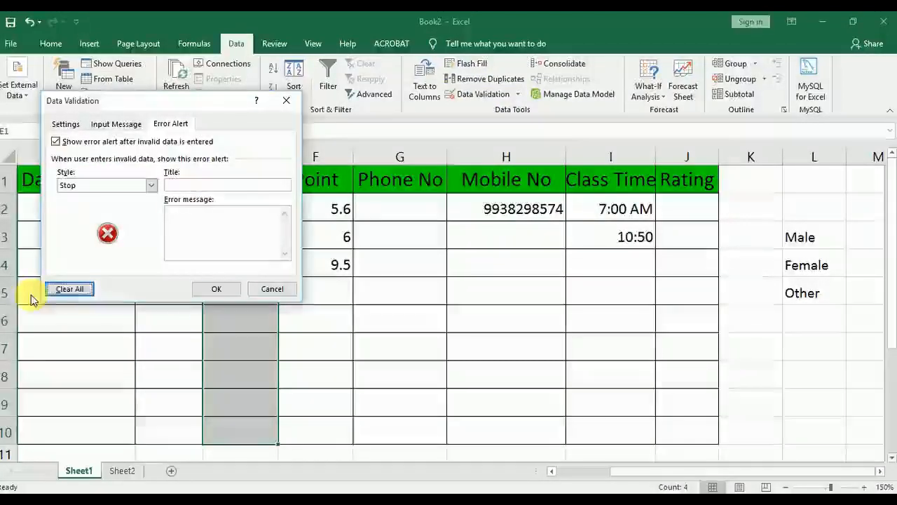
left_click(231, 287)
left_click(264, 285)
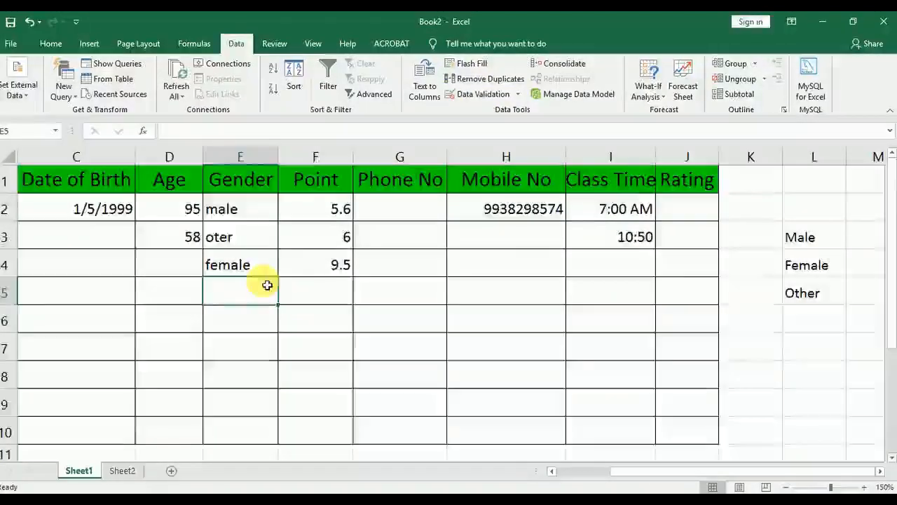
Delete the existing entries in the Gender column, cells E2:E10
scroll(256, 266, "down", 1)
scroll(253, 225, "up", 1)
left_click_drag(254, 218, 254, 425)
left_click(255, 425)
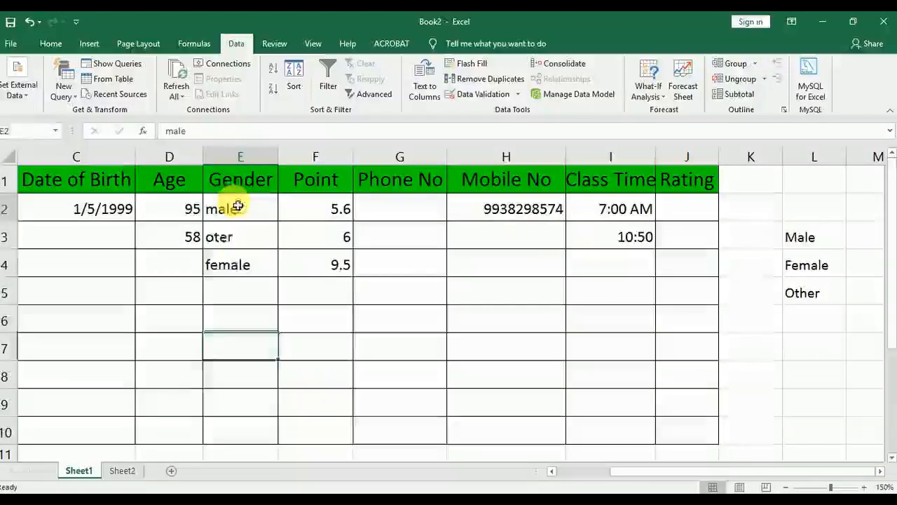
left_click_drag(234, 206, 267, 435)
key("Delete")
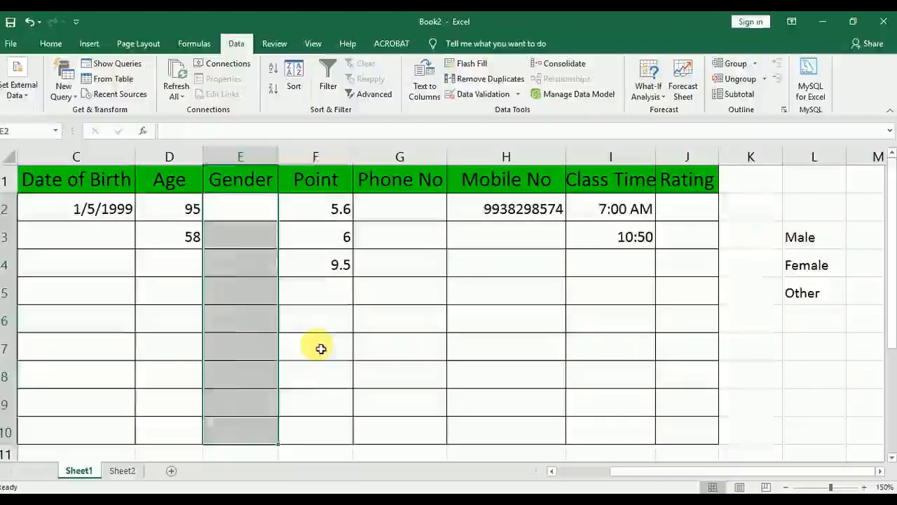
Set the data validation criteria for the Gender range E1:E10 to allow List
left_click_drag(256, 208, 262, 444)
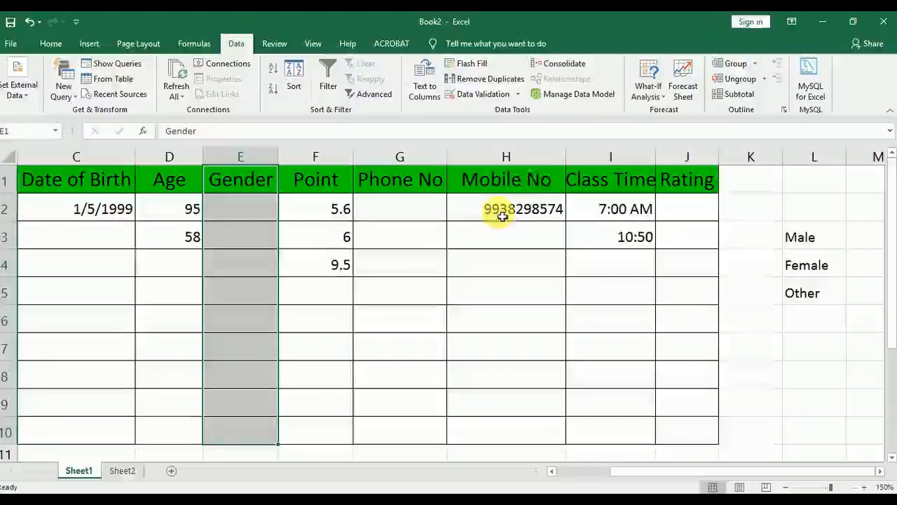
left_click(480, 96)
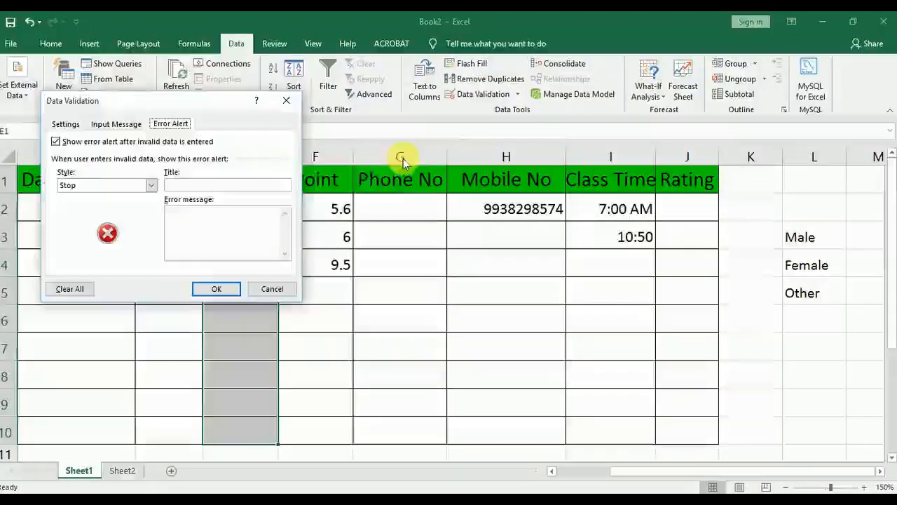
left_click(62, 126)
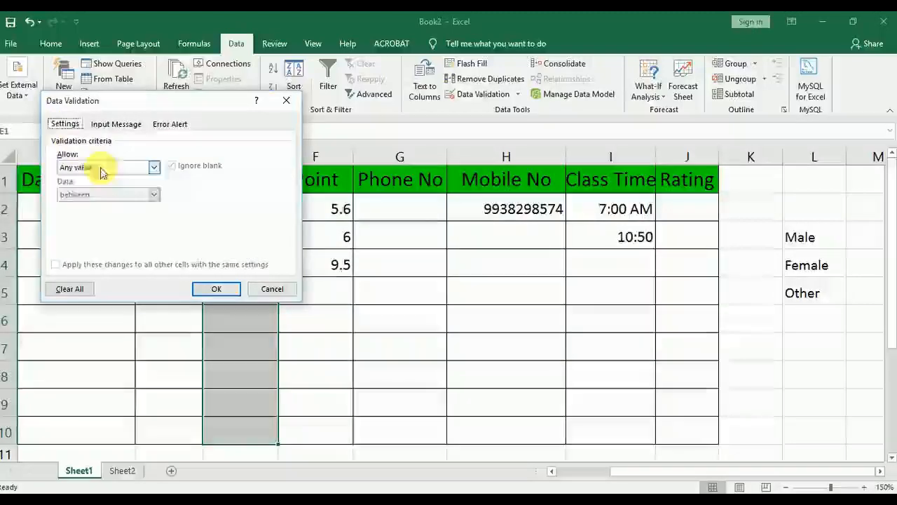
left_click(153, 167)
left_click(98, 167)
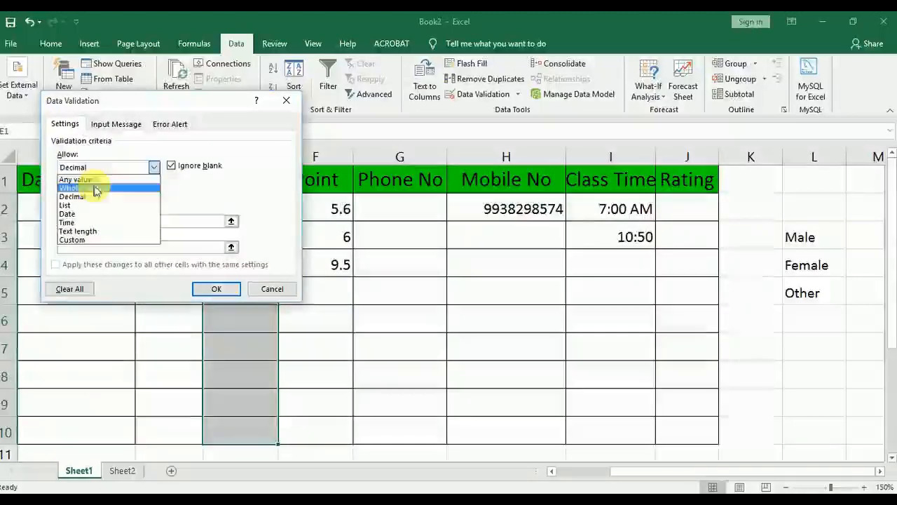
left_click(77, 201)
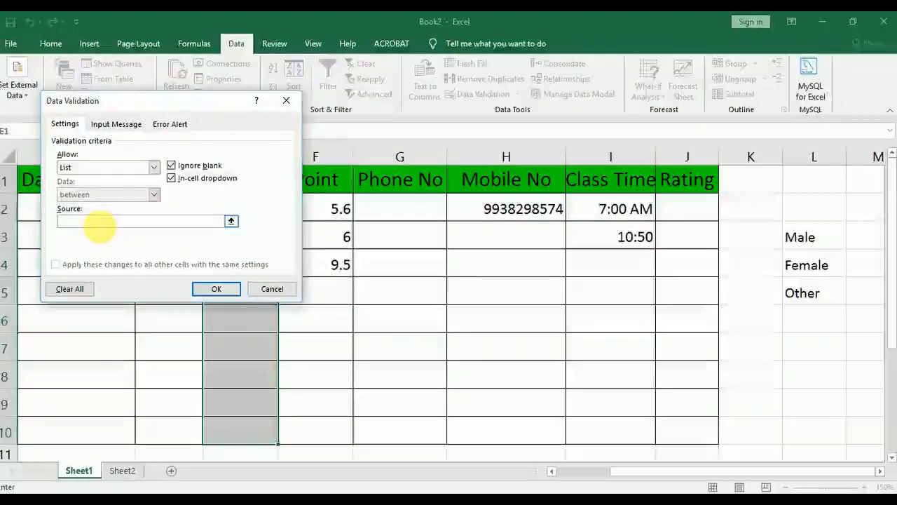
left_click(98, 167)
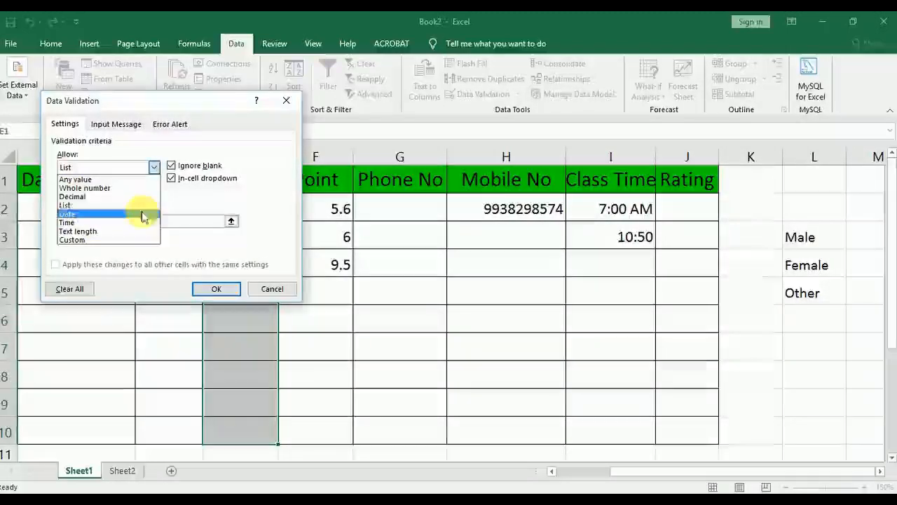
left_click(127, 206)
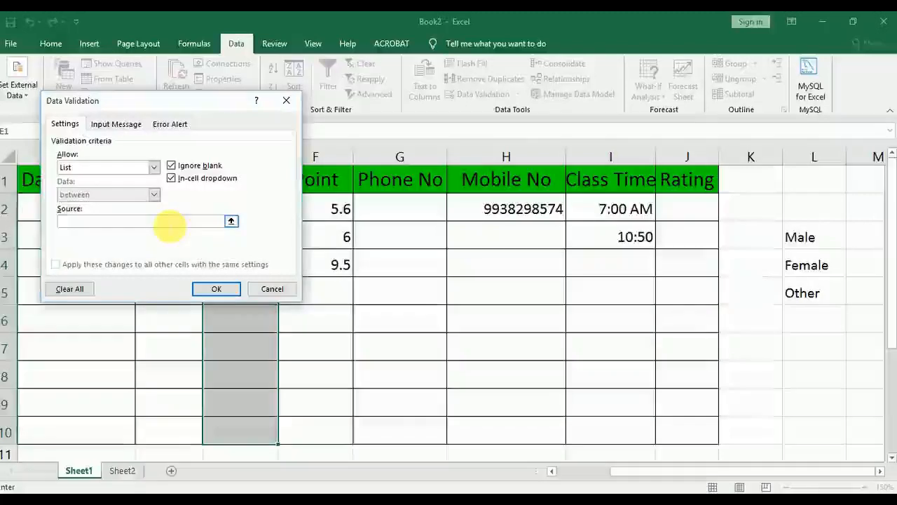
Enter MALE, FEMALE, OTHER as the source of the Gender validation list
left_click(169, 223)
type("MALE,")
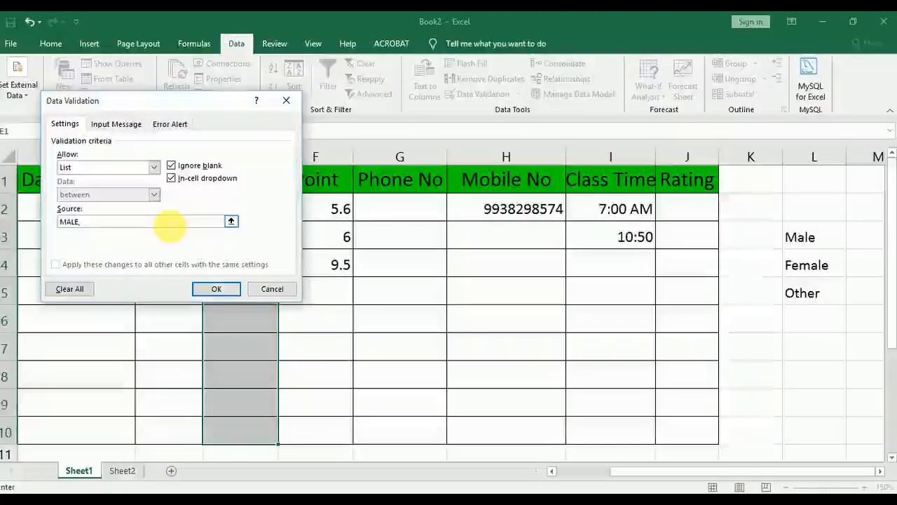
type(" E")
key("BackSpace")
type("F")
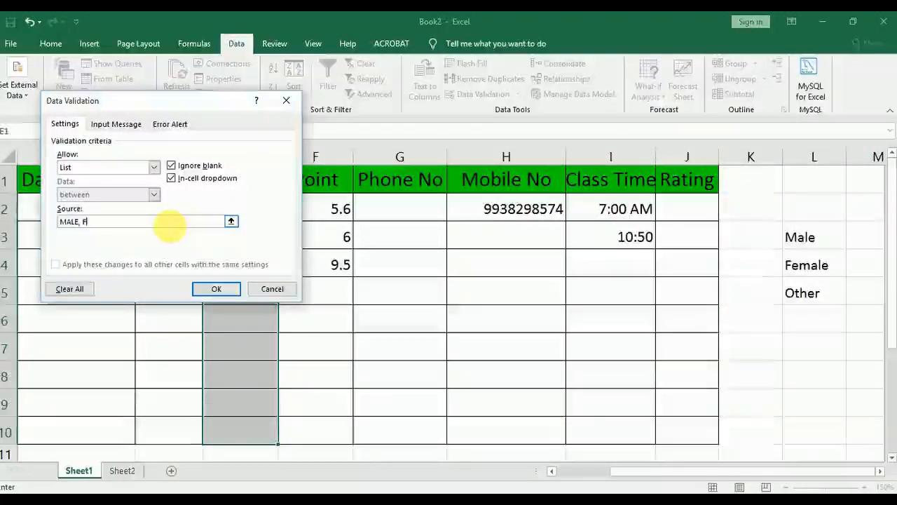
type("EMALE, ")
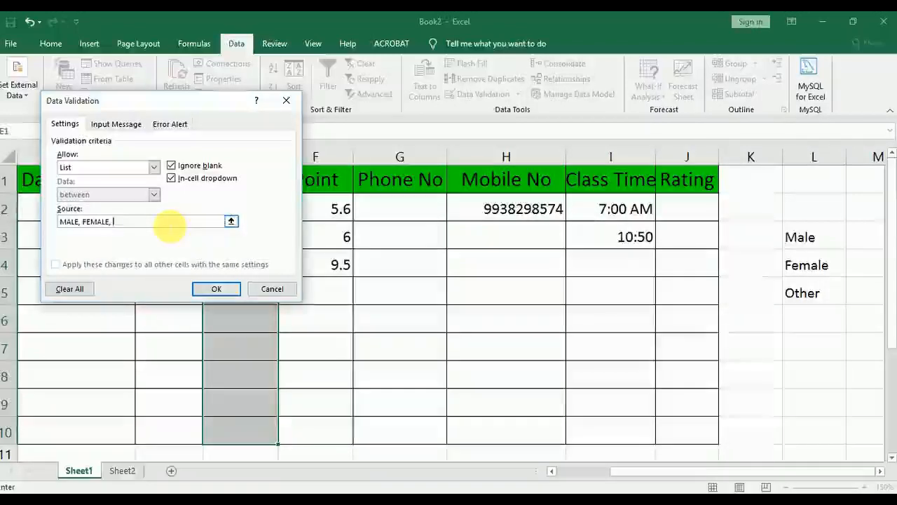
type("OTHER")
Give the Gender list an Information-style error alert titled TEXT with the message DO U WANT TO ADD, and apply the validation
left_click(170, 124)
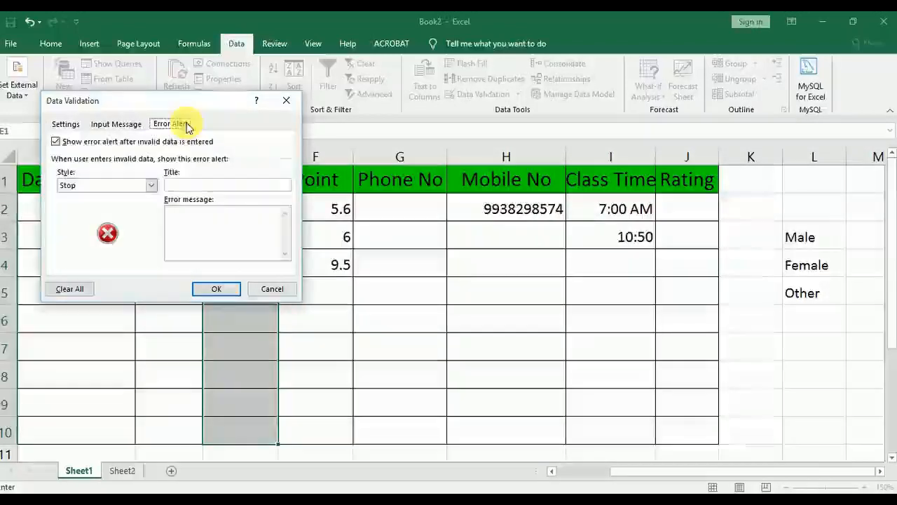
left_click(140, 187)
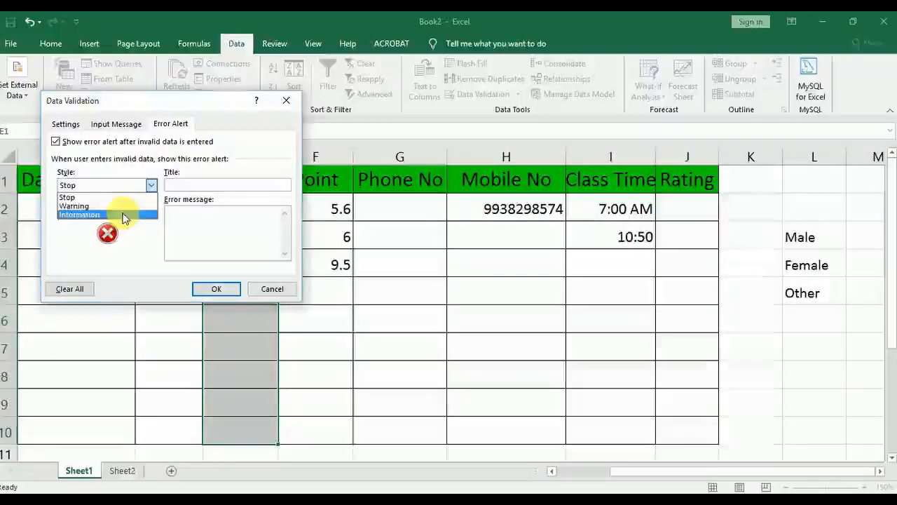
left_click(124, 214)
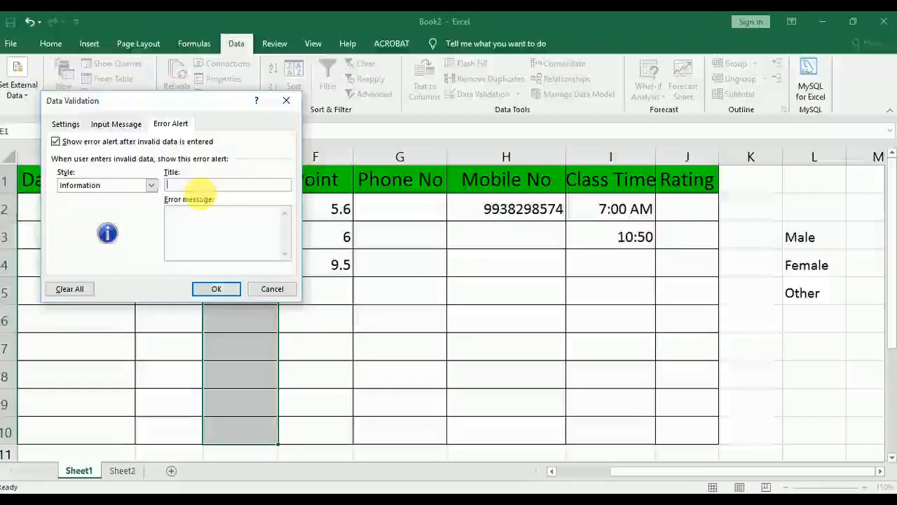
type("TEXT")
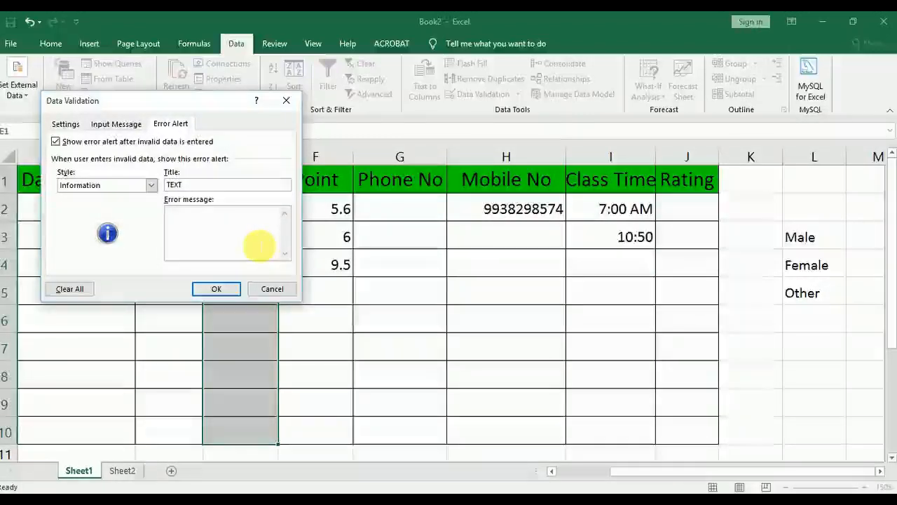
type("U WNAT")
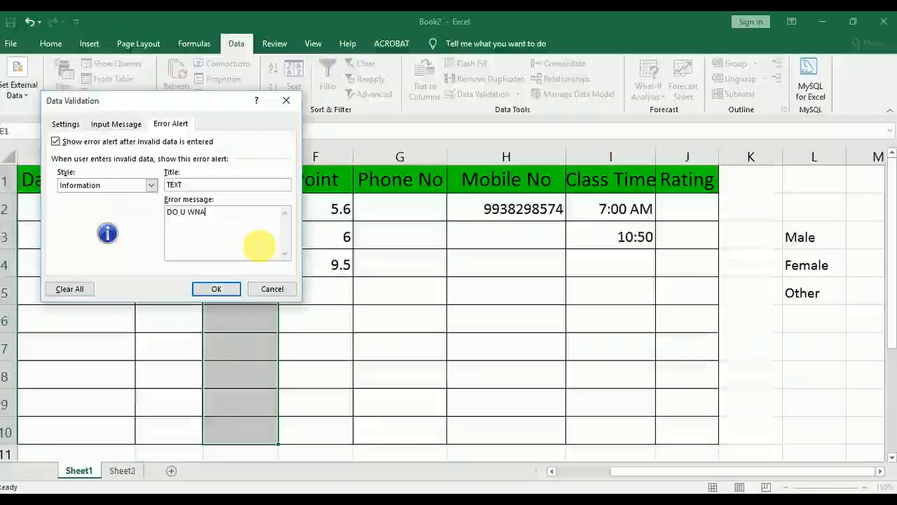
key("BackSpace")
key("BackSpace")
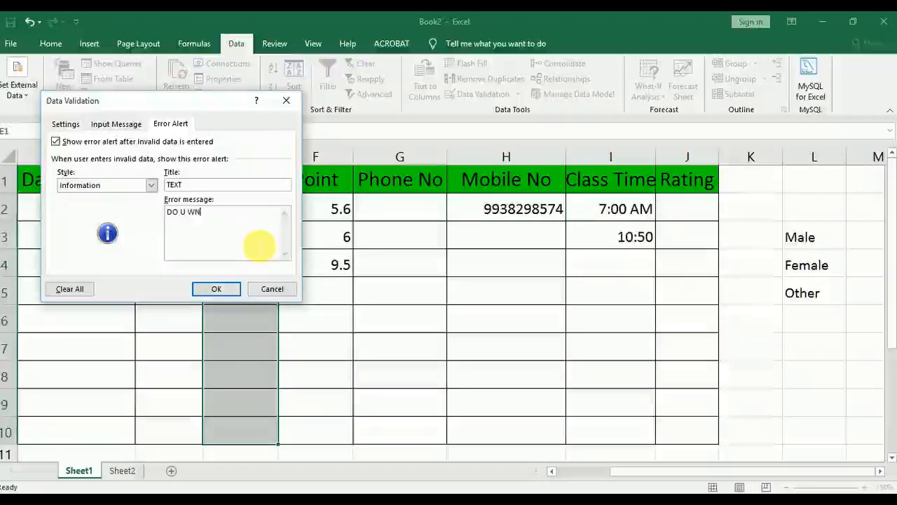
type("ANT TO ")
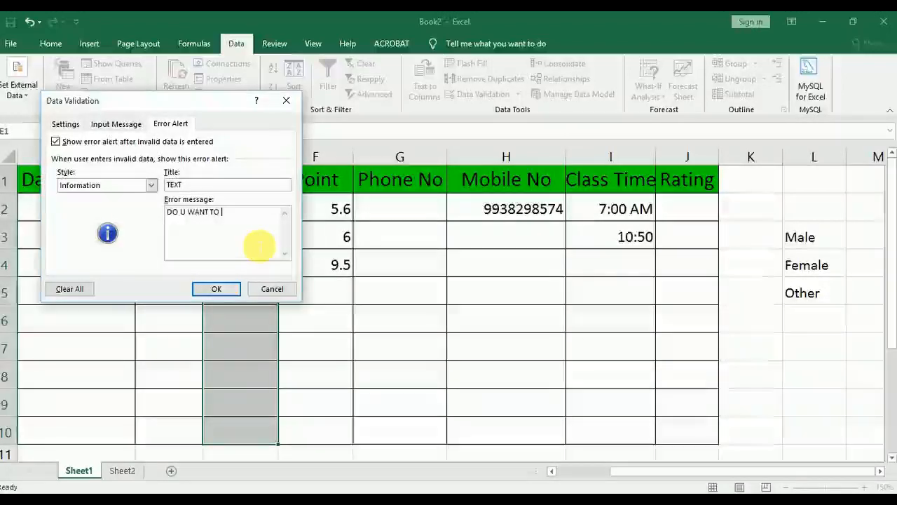
type("ADD")
left_click(223, 290)
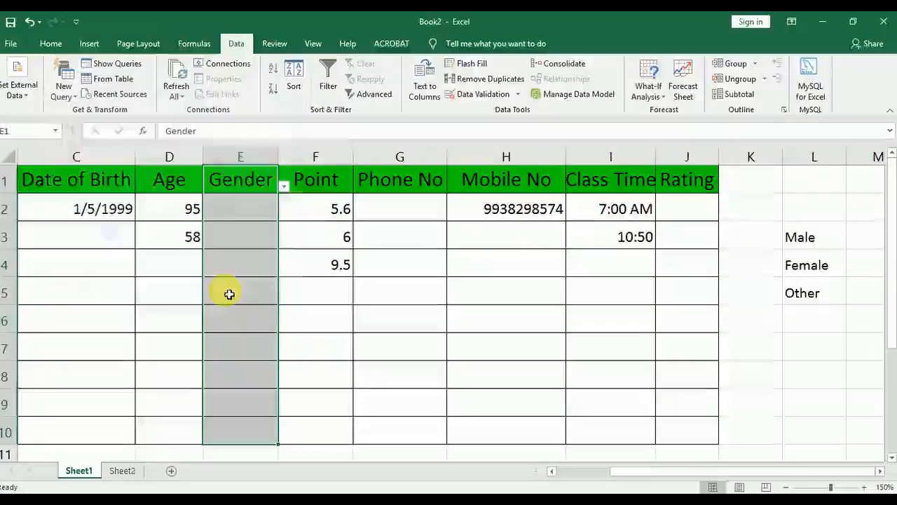
Enter the listed value MALE in Gender cell E4
left_click(265, 272)
type("M")
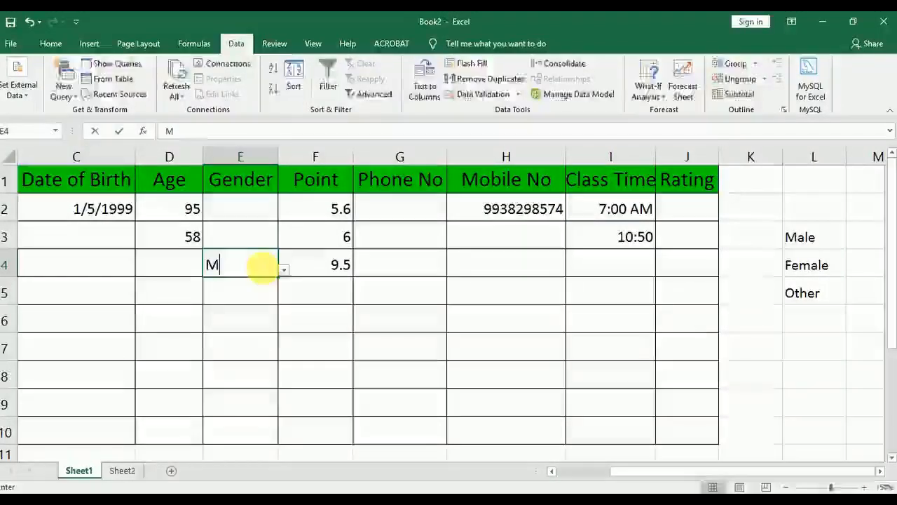
type("ALW")
key("BackSpace")
key("BackSpace")
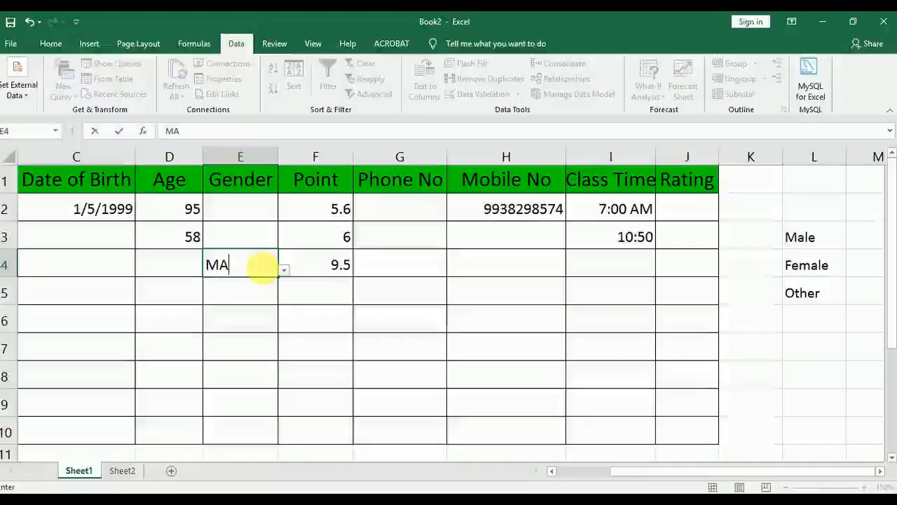
type("LEW")
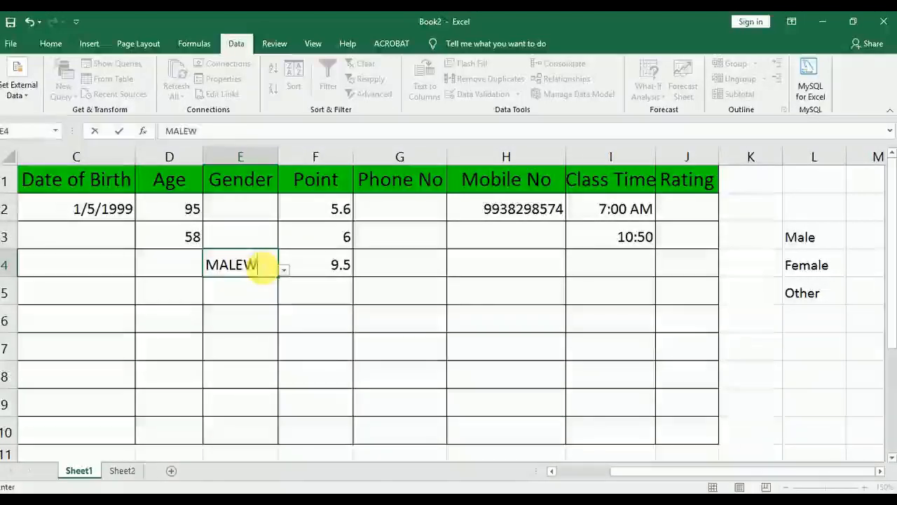
key("BackSpace")
key("Return")
Enter the unlisted value TRANS in Gender cell E5 and accept it despite the information alert
type("TRANS")
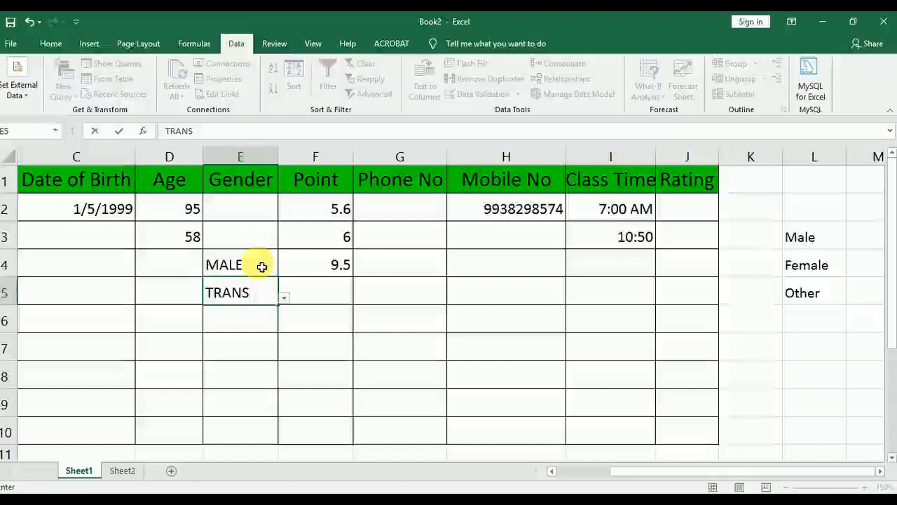
key("Return")
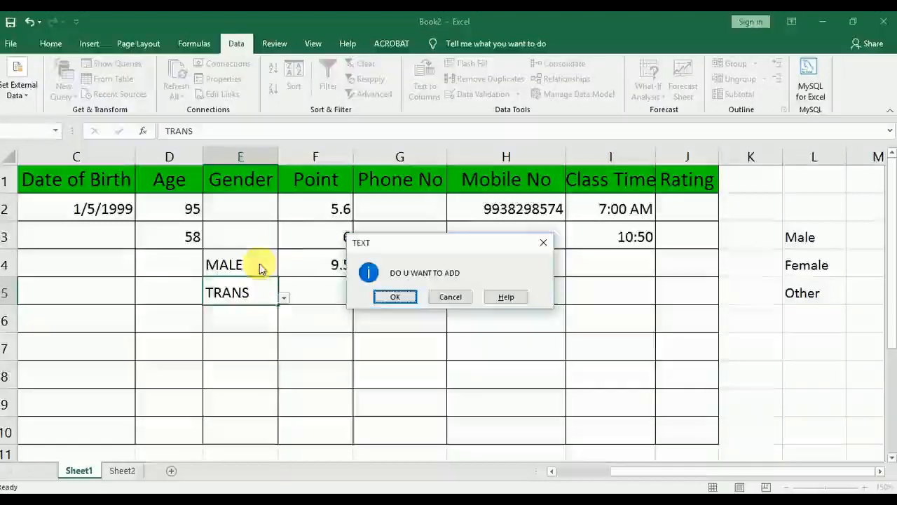
left_click(395, 296)
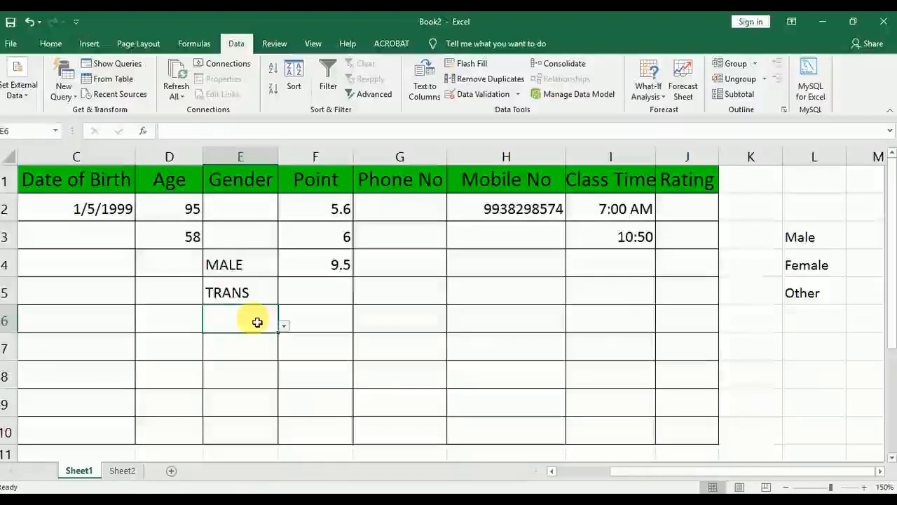
Try entering the unlisted value MWELL in Gender cell E6 and cancel at the information alert
type("MWELL")
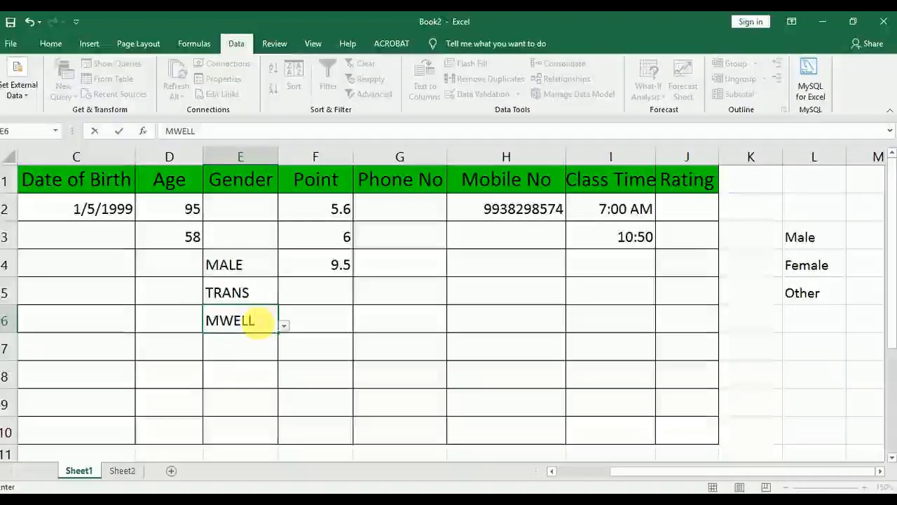
key("Return")
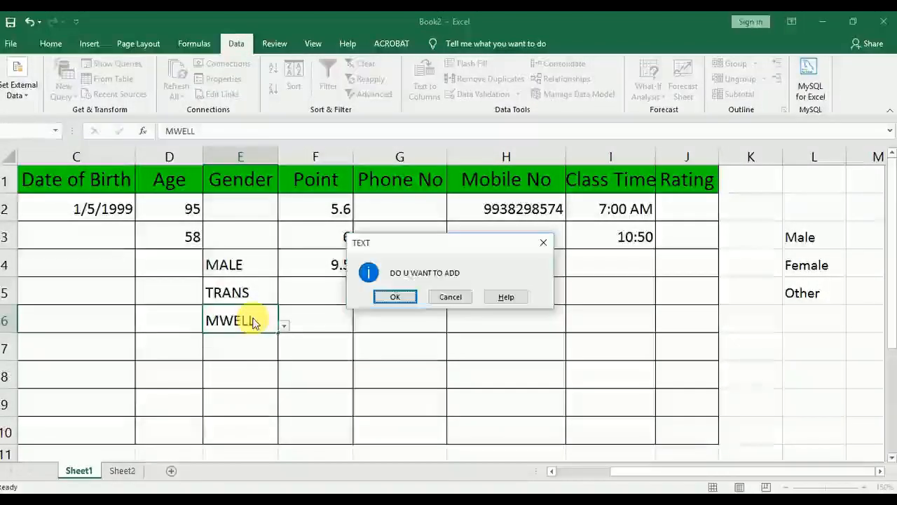
left_click(445, 298)
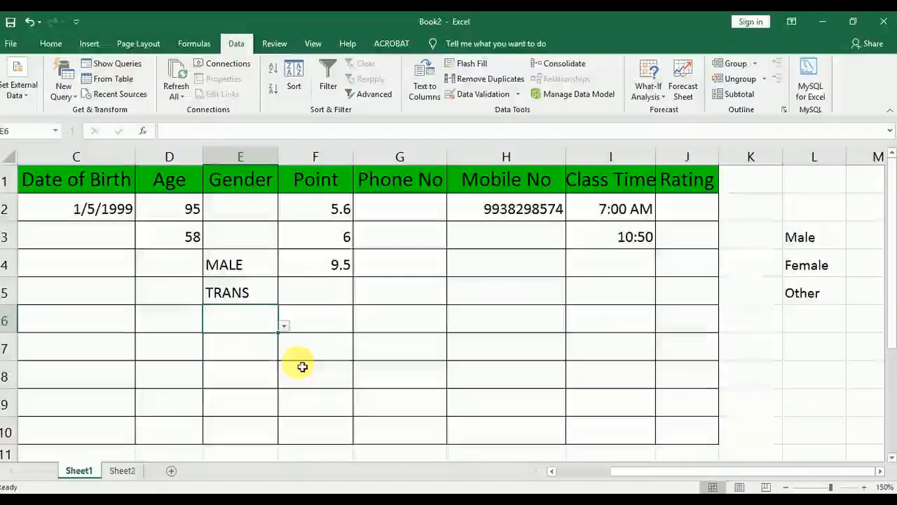
Review the error alert and input message settings of Gender cell E8 without changing them
left_click(273, 369)
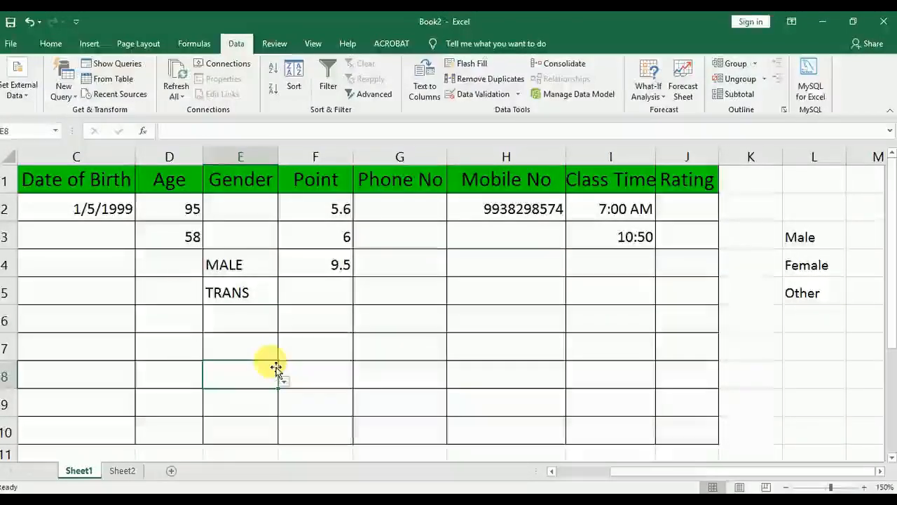
left_click(481, 94)
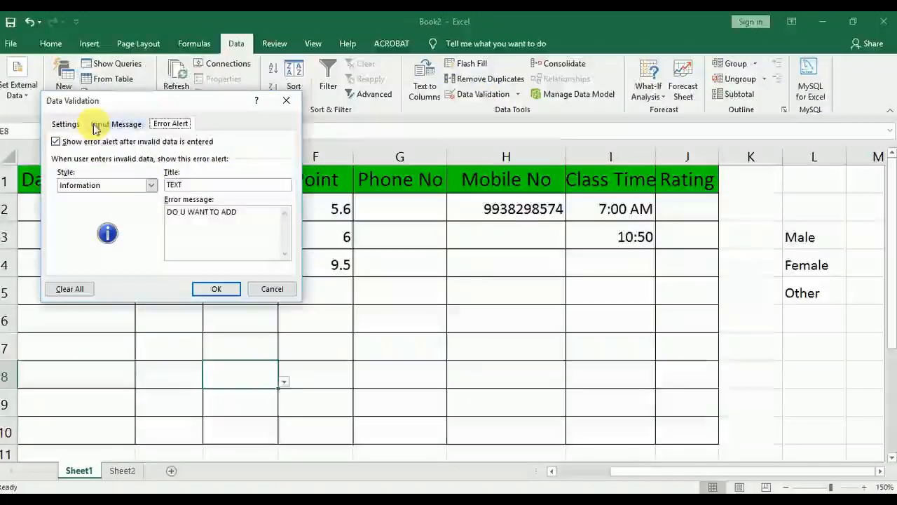
left_click(116, 123)
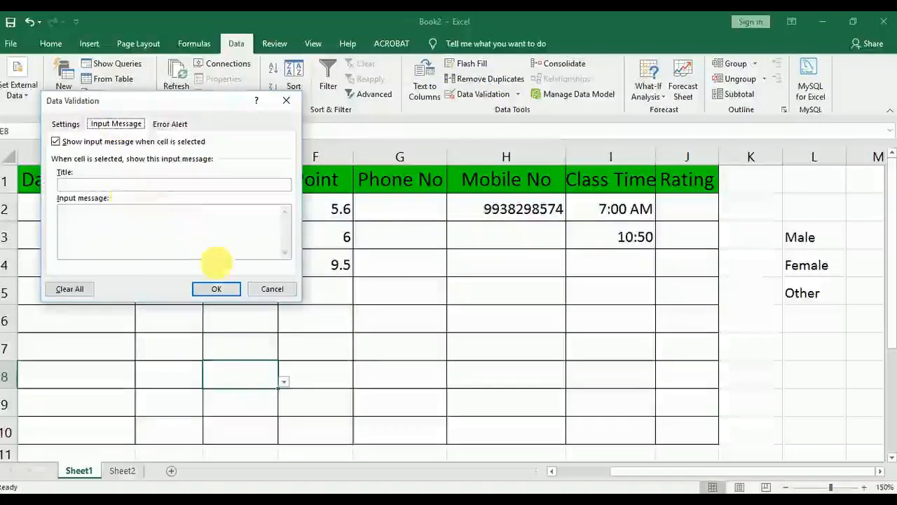
left_click(260, 289)
Start an input message for the Phone No column cells G1:G10 with the title NOTE
left_click(400, 203)
left_click_drag(403, 186, 406, 426)
left_click(480, 98)
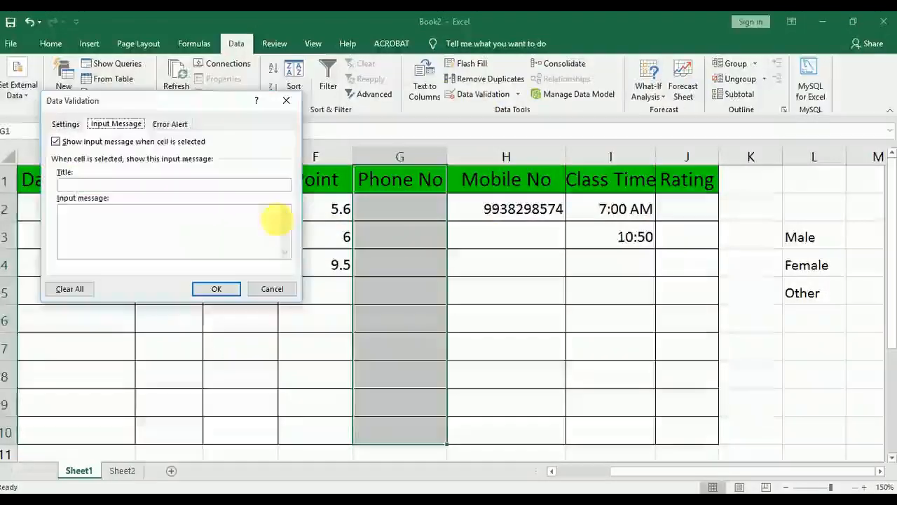
left_click(66, 124)
left_click(115, 123)
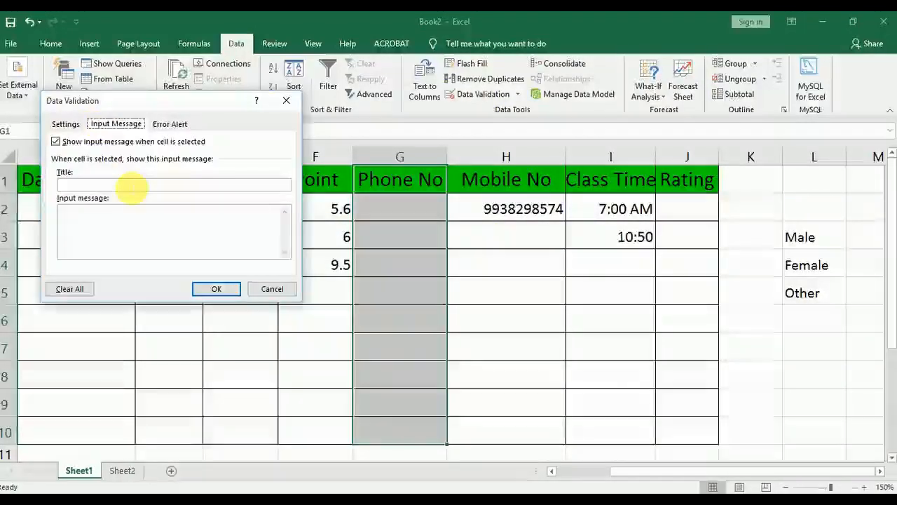
left_click(132, 185)
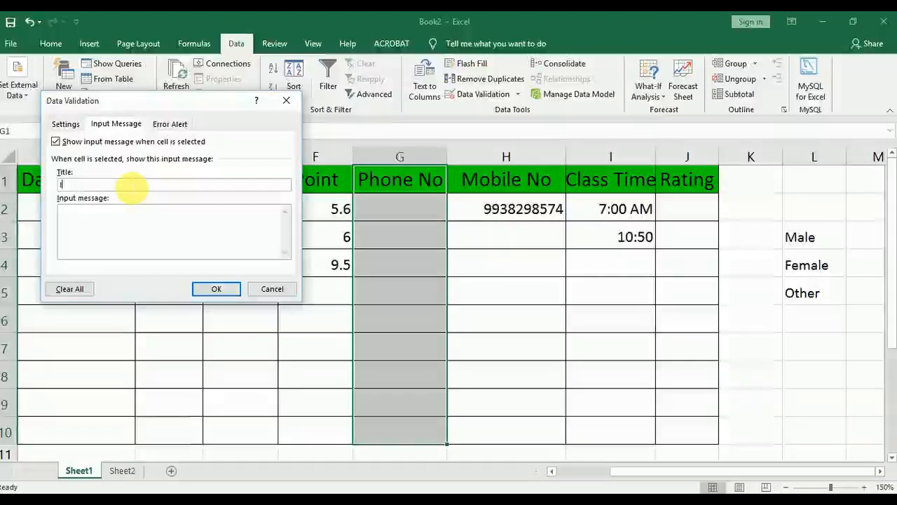
type("INFOR")
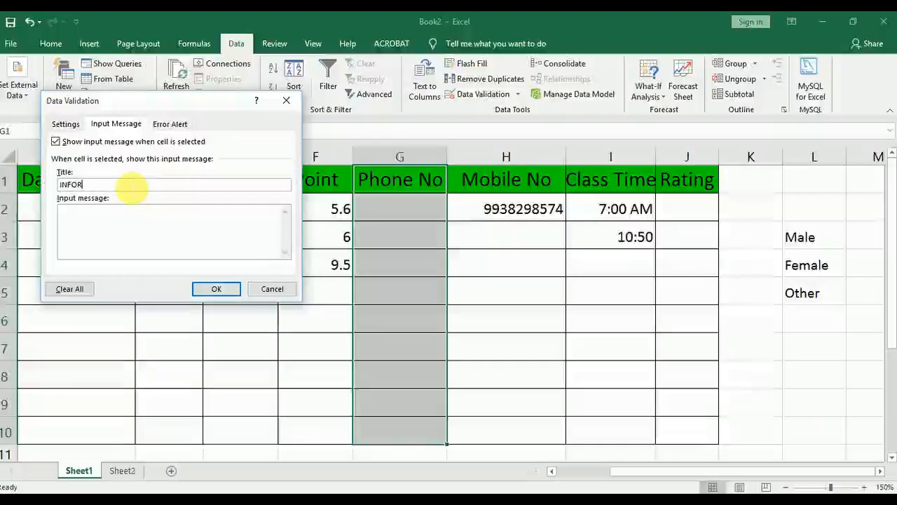
key("BackSpace")
key("BackSpace")
key("BackSpace")
key("BackSpace")
key("BackSpace")
key("BackSpace")
type("NOTE")
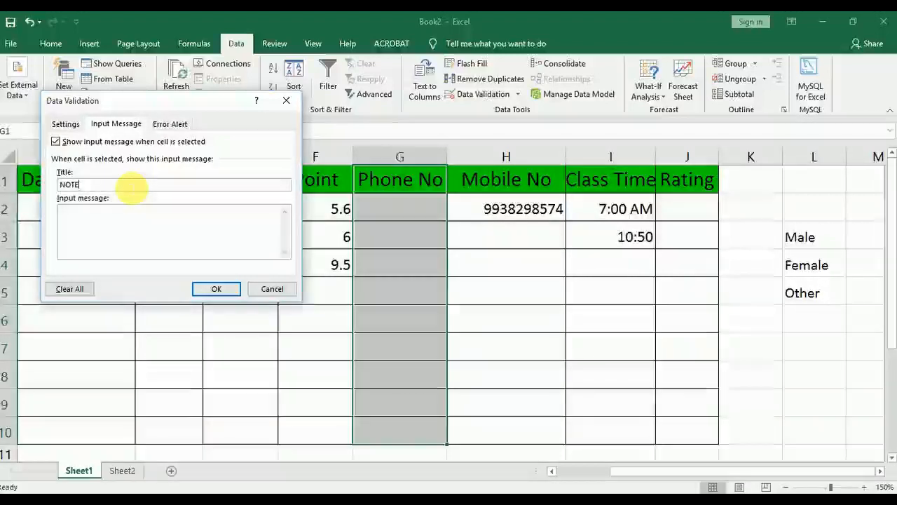
Set the Phone No input message text to "ADD ONLY LAND LINE NO IF AVAILABLE" and apply the validation
left_click(132, 208)
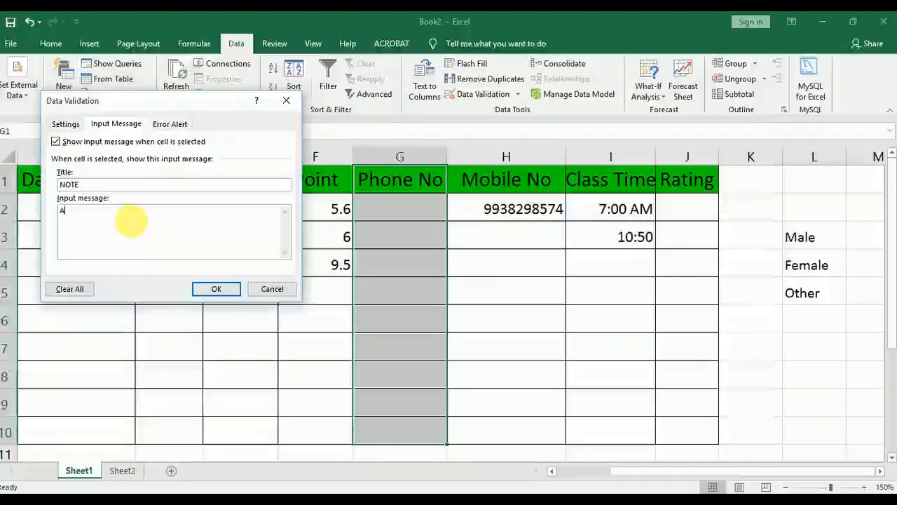
type("ADD ONLY")
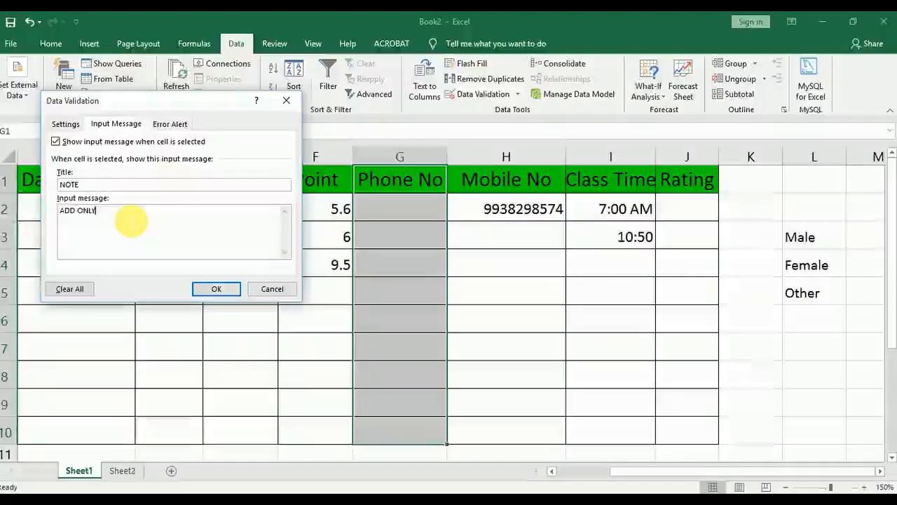
type(" 1AND LINE")
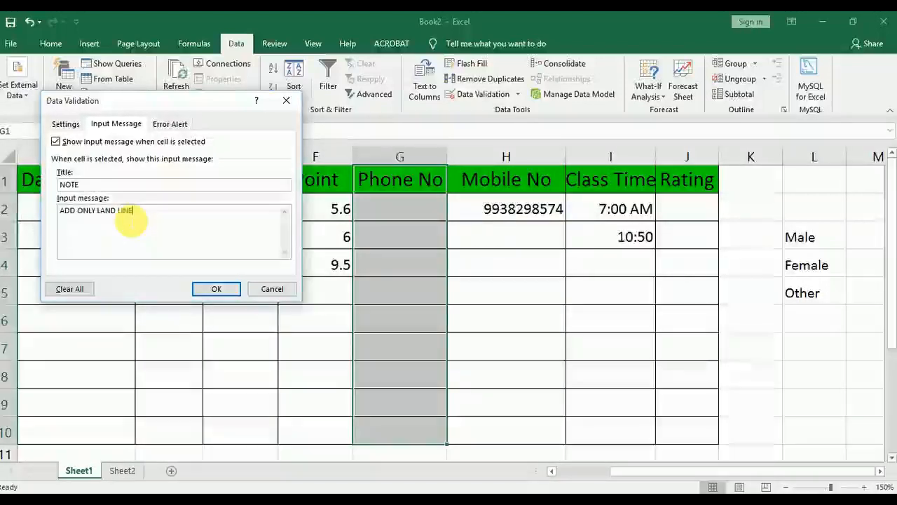
type("!")
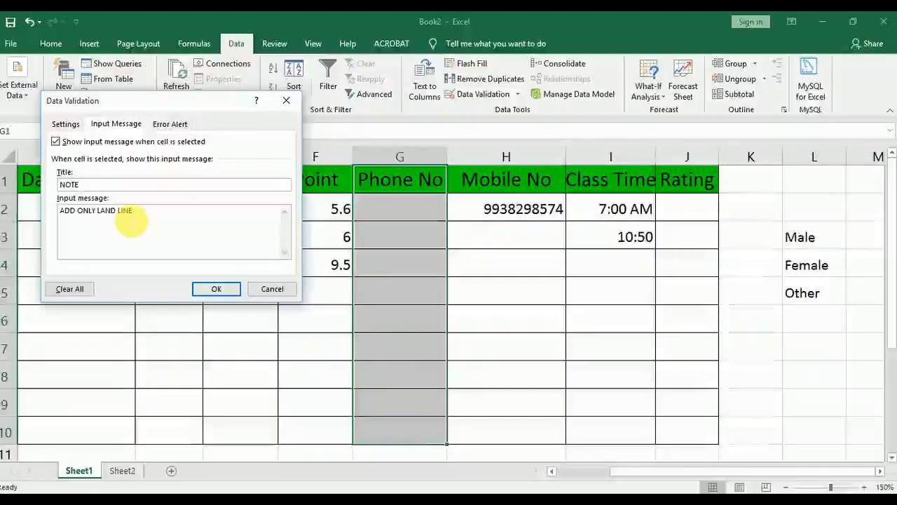
type(" NO IF AVA")
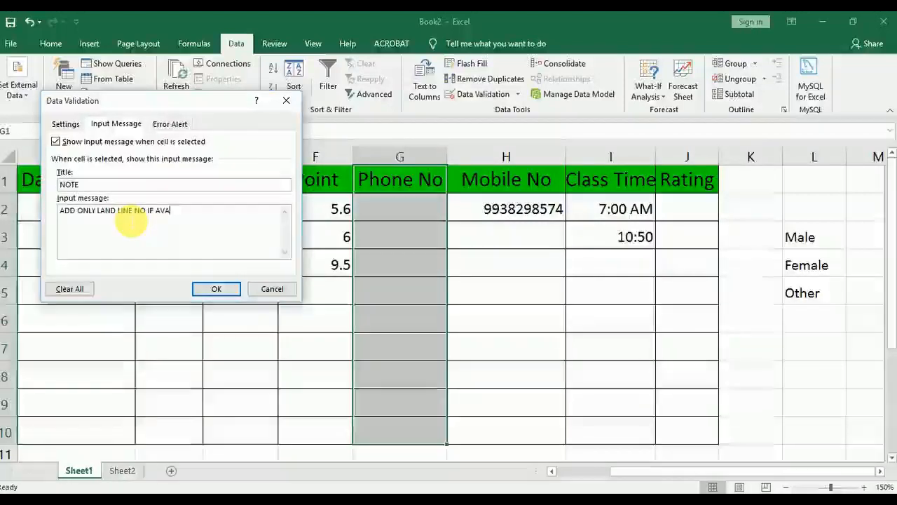
type("ILBLE")
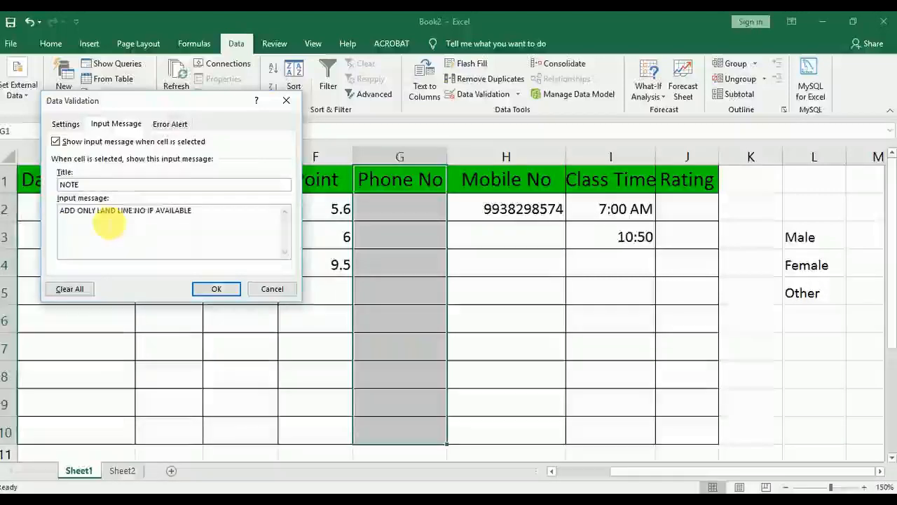
left_click(214, 289)
left_click(387, 314)
left_click(302, 300)
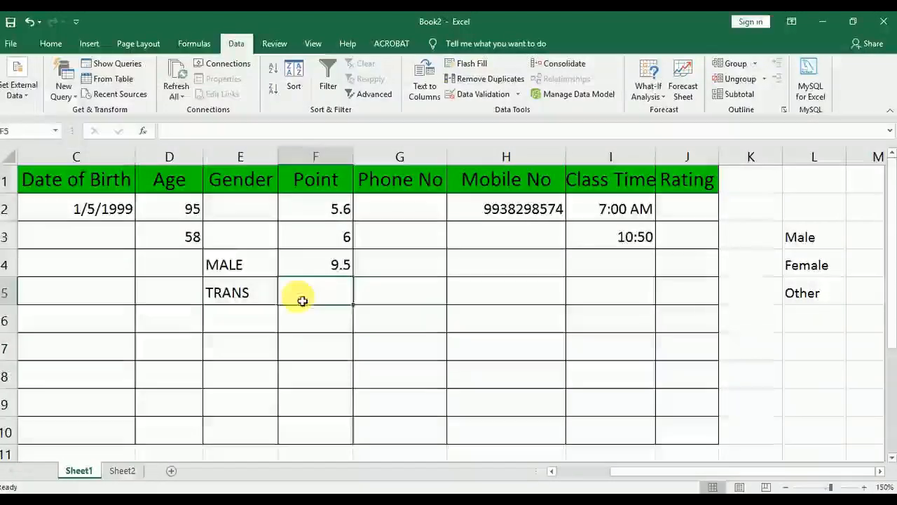
Enter a landline phone number in Phone No cell G2
left_click(396, 210)
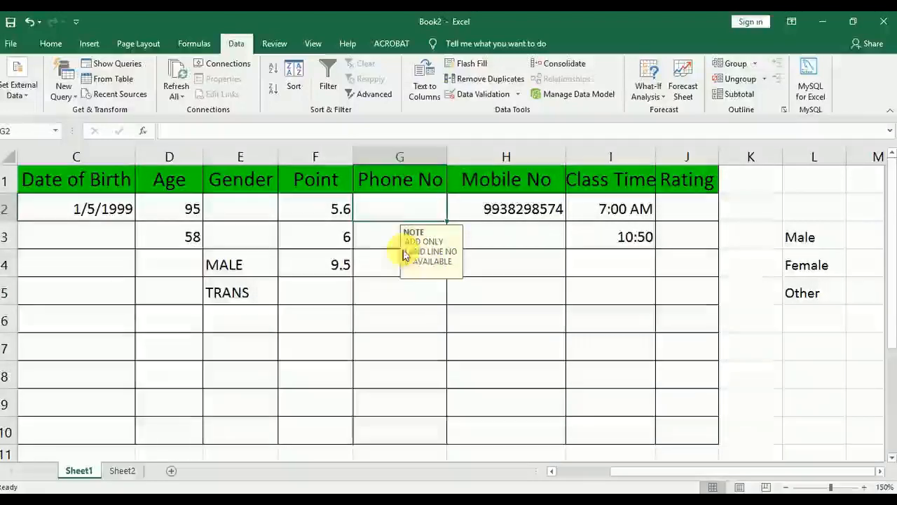
type("56865416")
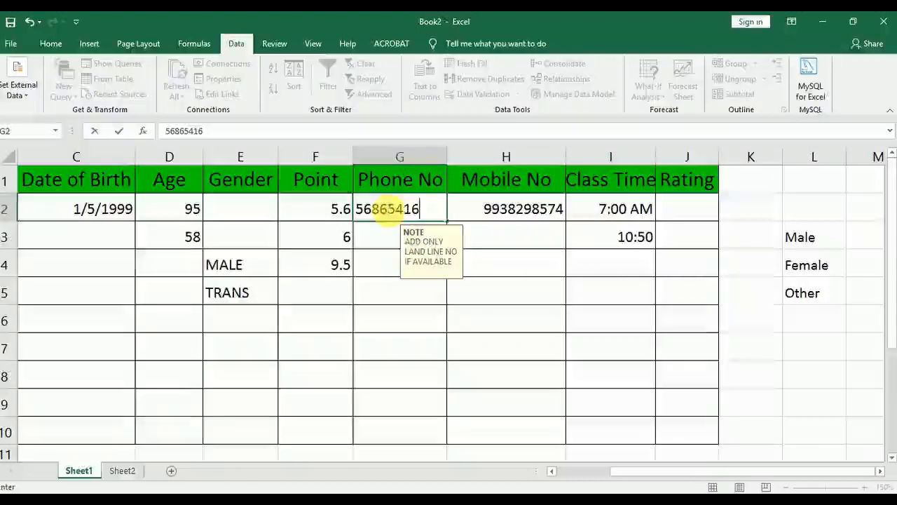
key("Return")
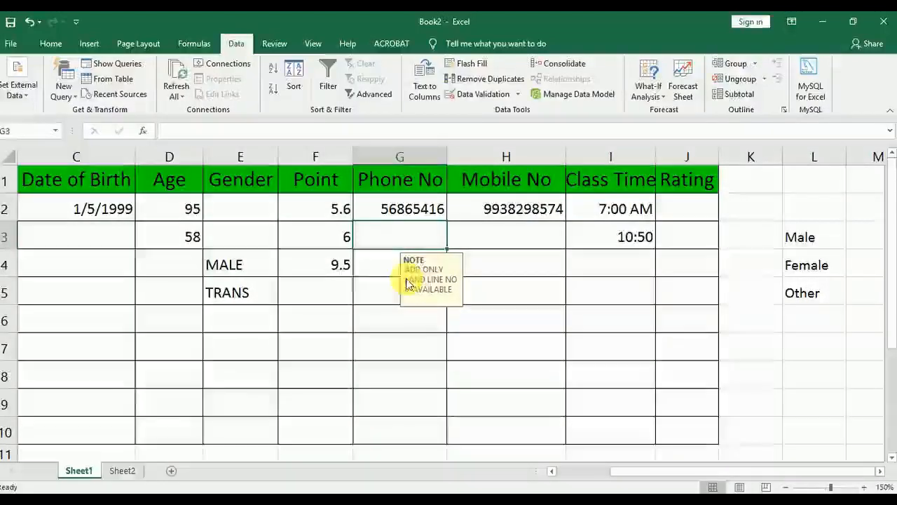
Select Phone No cell G3 and cells in neighbouring columns in turn to check where the input message appears
left_click(311, 299)
left_click(398, 242)
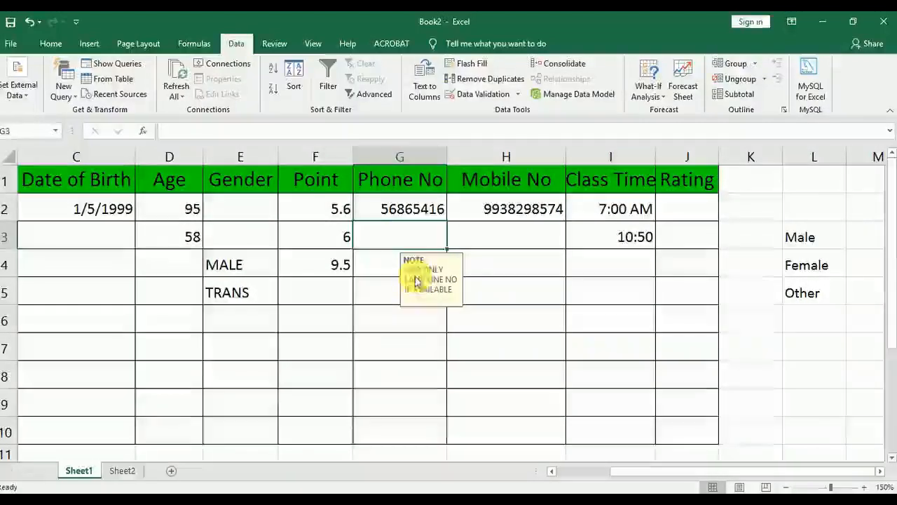
left_click(493, 235)
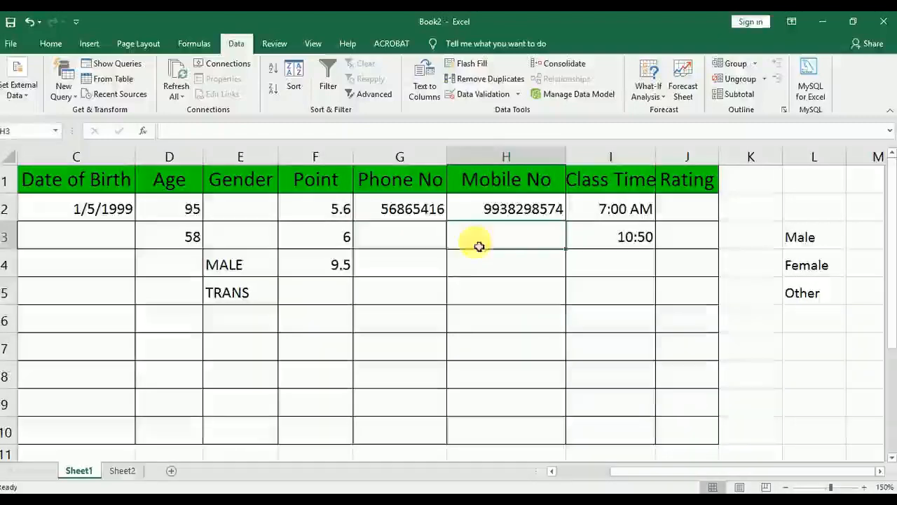
left_click(417, 237)
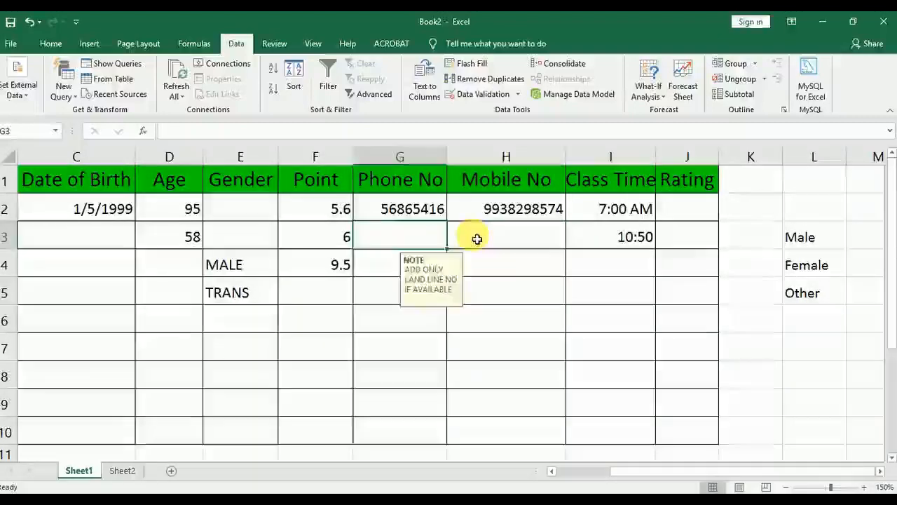
left_click(421, 236)
left_click(491, 213)
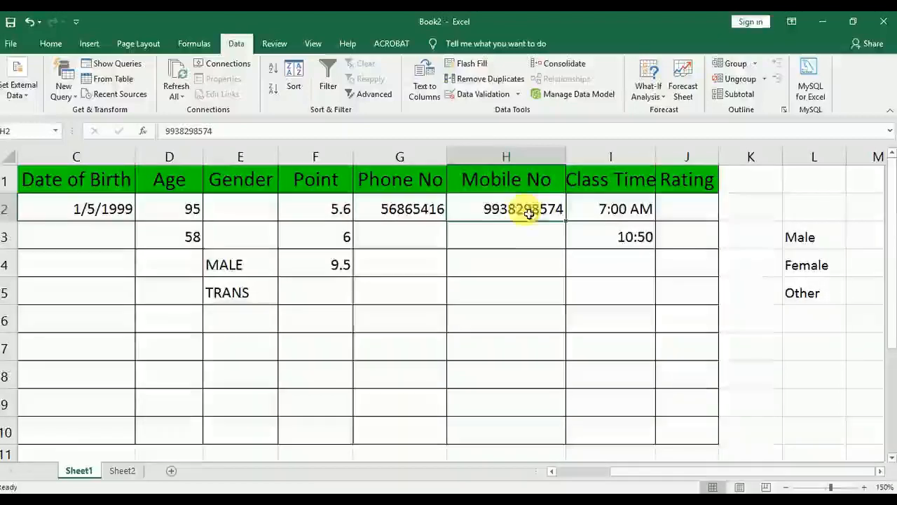
left_click(637, 207)
left_click(119, 212)
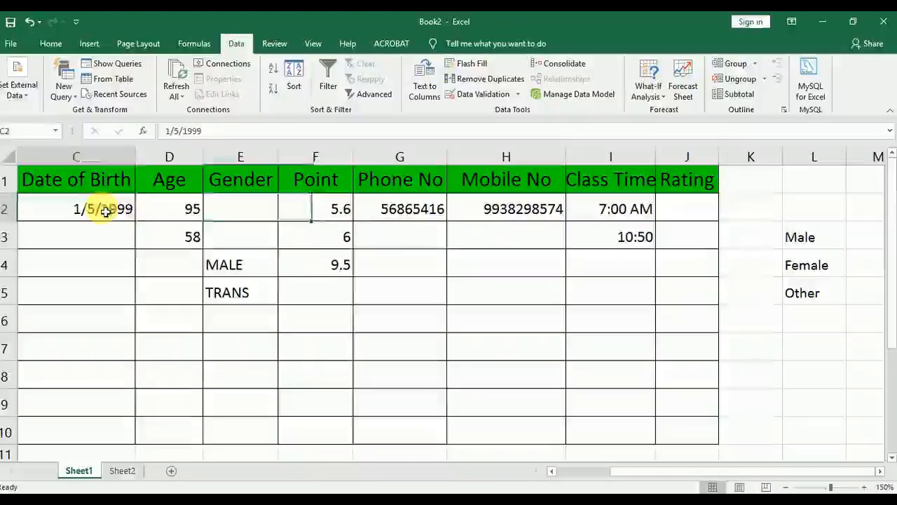
Start an input message for the Date of Birth column cells C1:C10 with the title NOTE
left_click(573, 470)
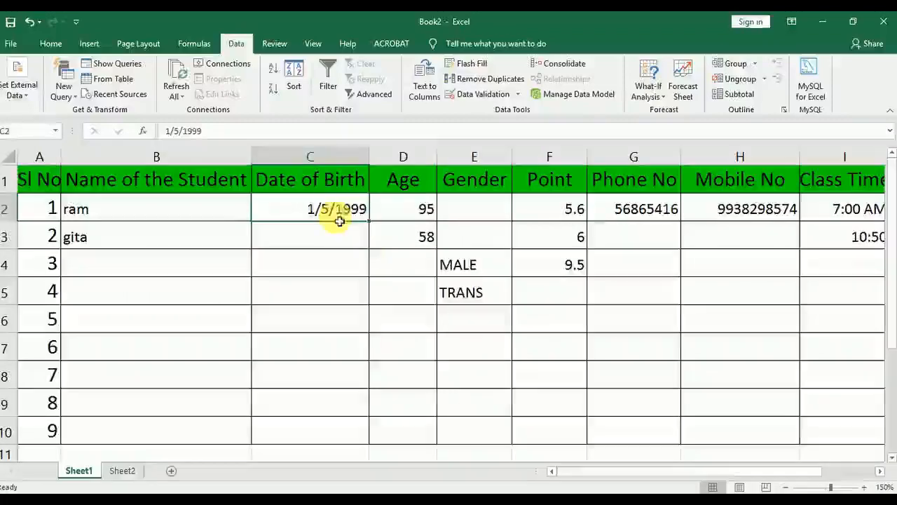
left_click_drag(316, 179, 341, 431)
left_click(479, 94)
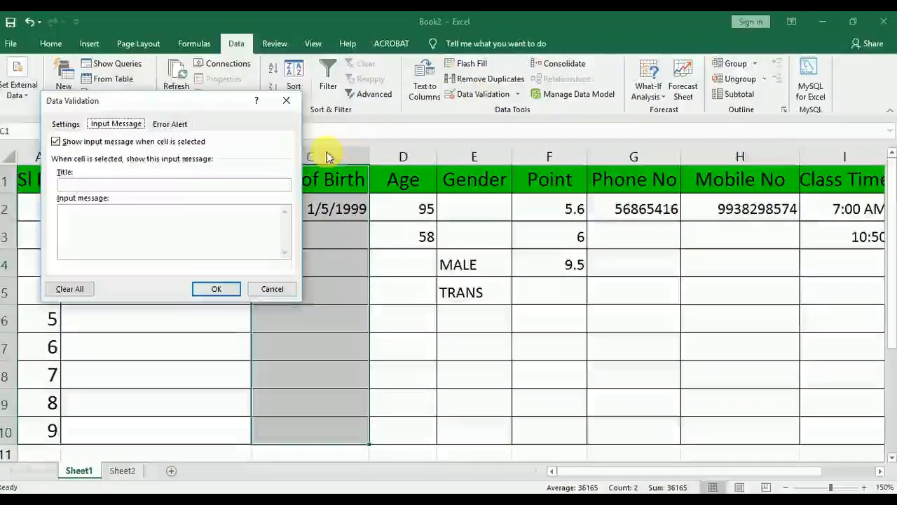
left_click(65, 123)
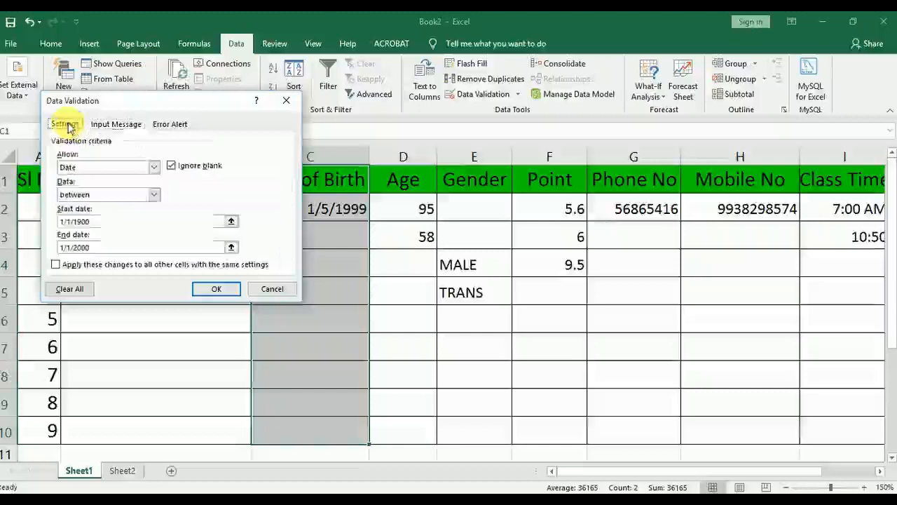
left_click(126, 126)
left_click(137, 183)
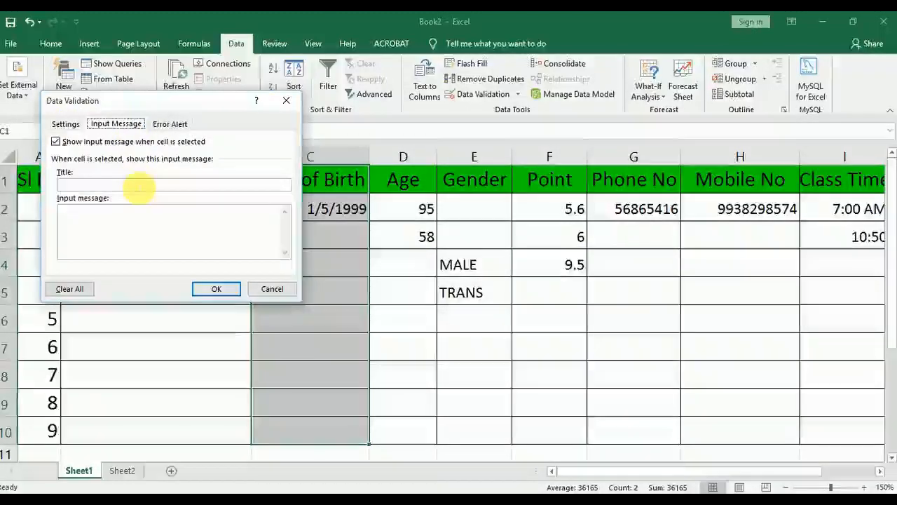
type("NOTE")
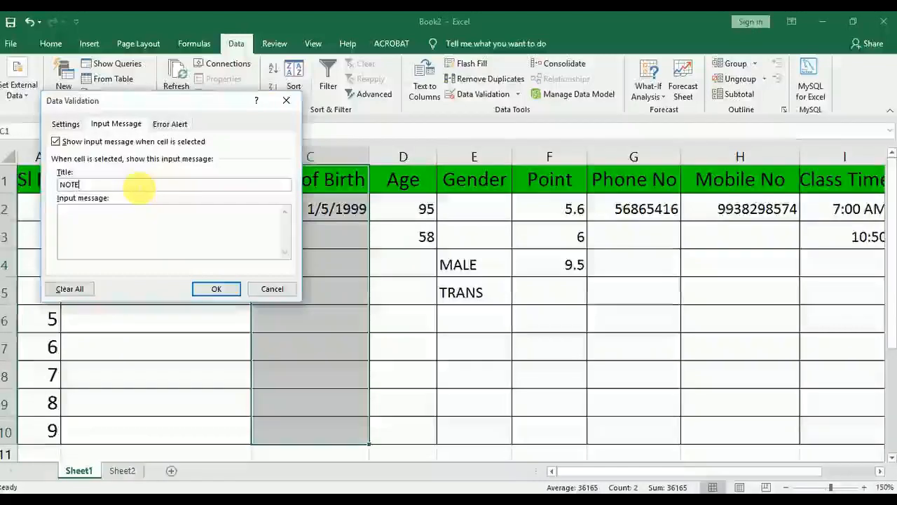
Set the Date of Birth input message text to "add only year from 1900-2000" and apply it
left_click(130, 220)
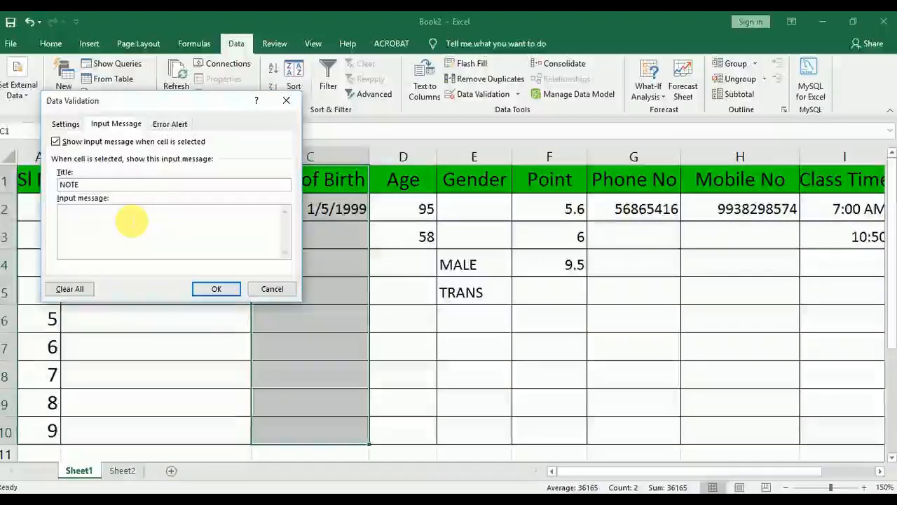
type("add only")
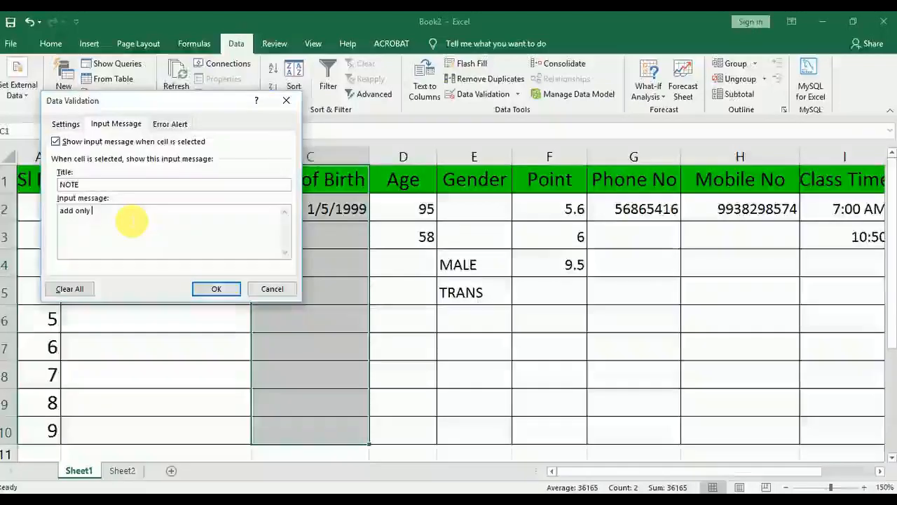
type(" year ")
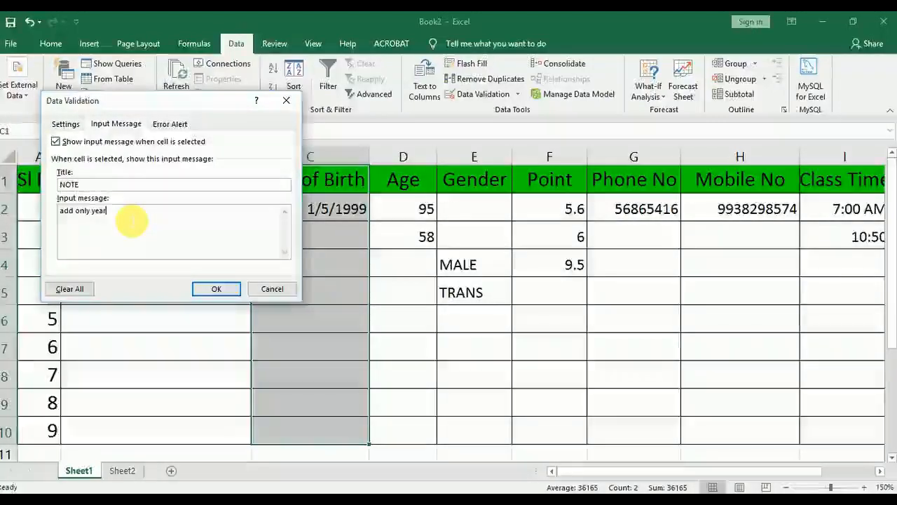
type("from ")
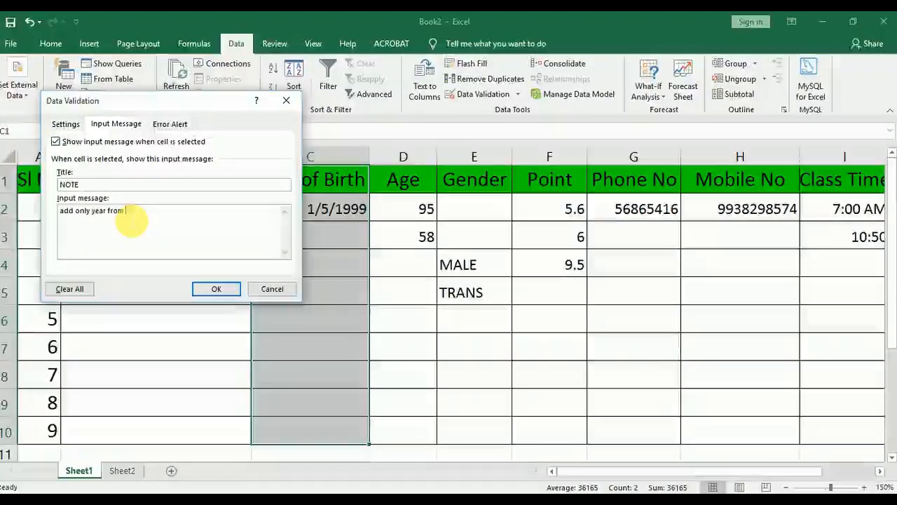
type("1900")
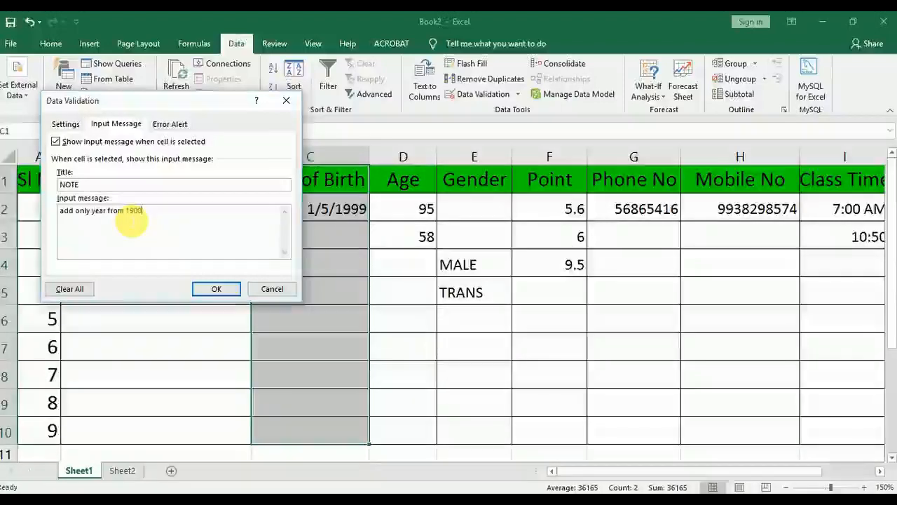
type("-2000")
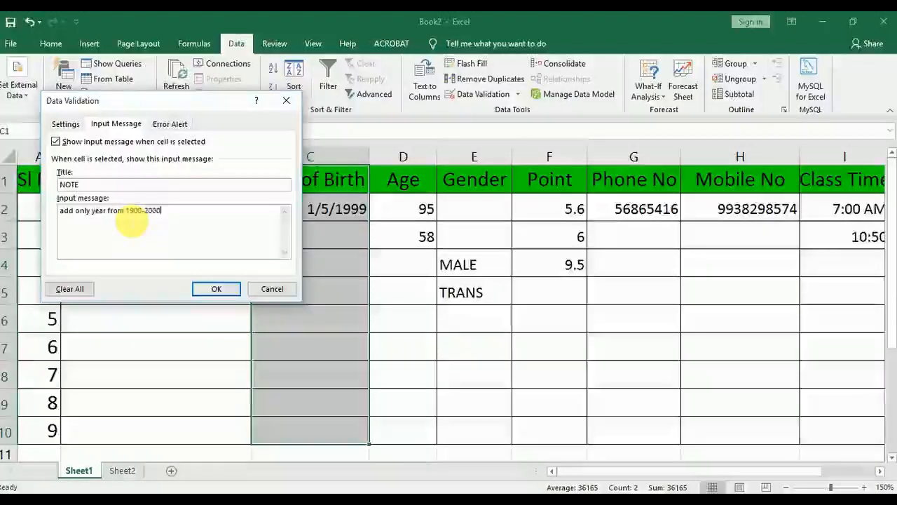
left_click(216, 295)
Check the input message on Date of Birth cells C3 and C6
left_click(246, 266)
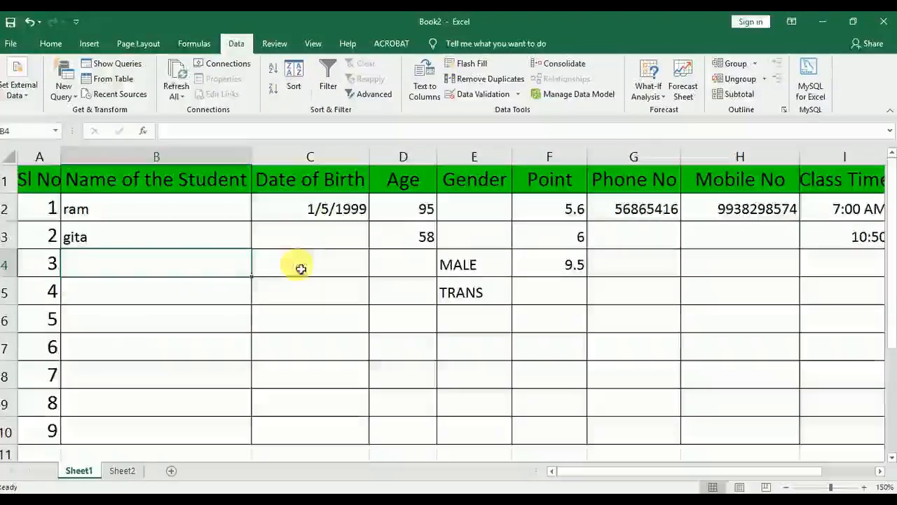
left_click(326, 235)
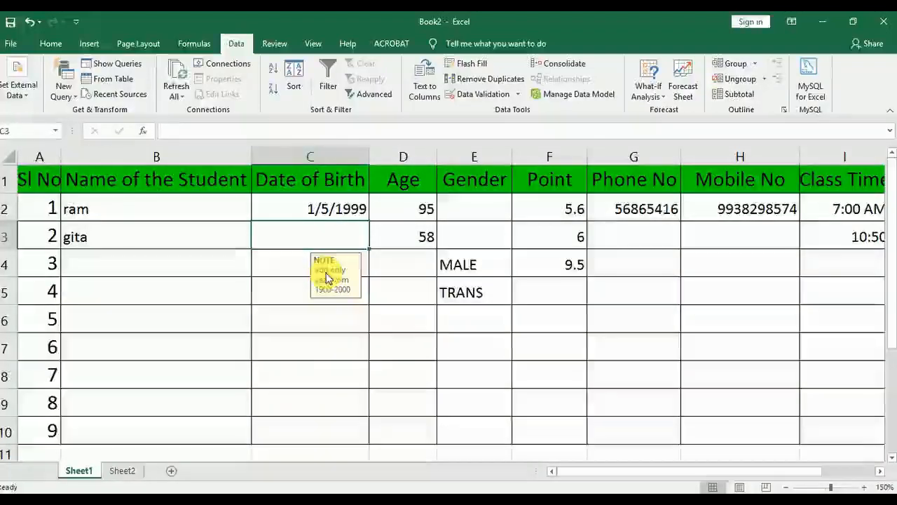
left_click(285, 308)
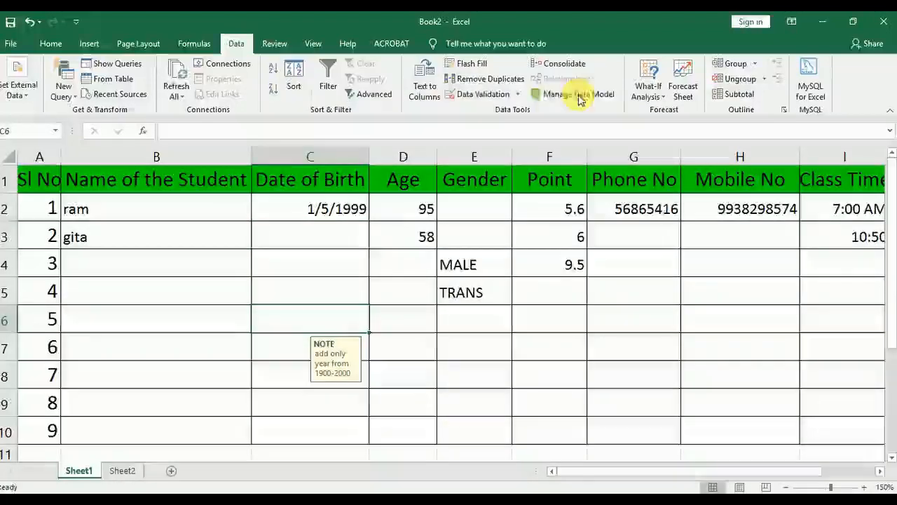
Review the validation criteria, input message and error alert settings of Date of Birth cell C6 without changing them
left_click(477, 97)
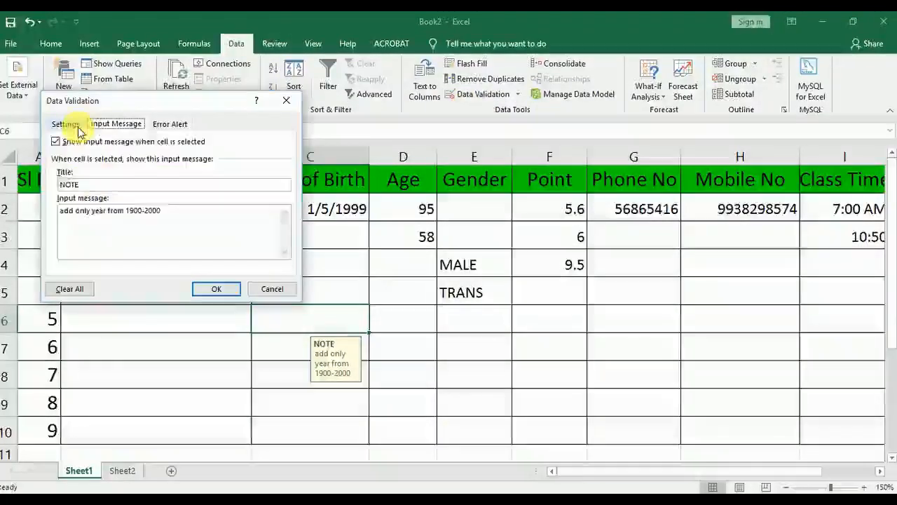
left_click(65, 123)
left_click(109, 168)
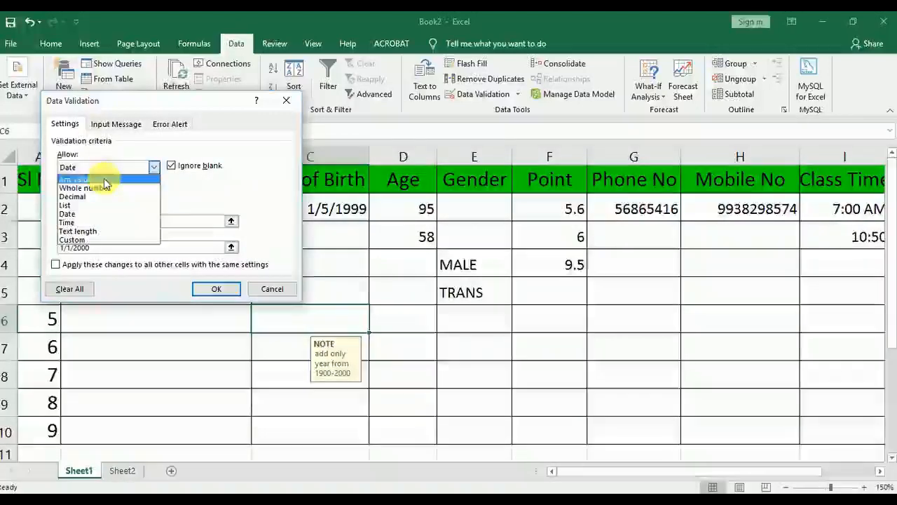
left_click(215, 183)
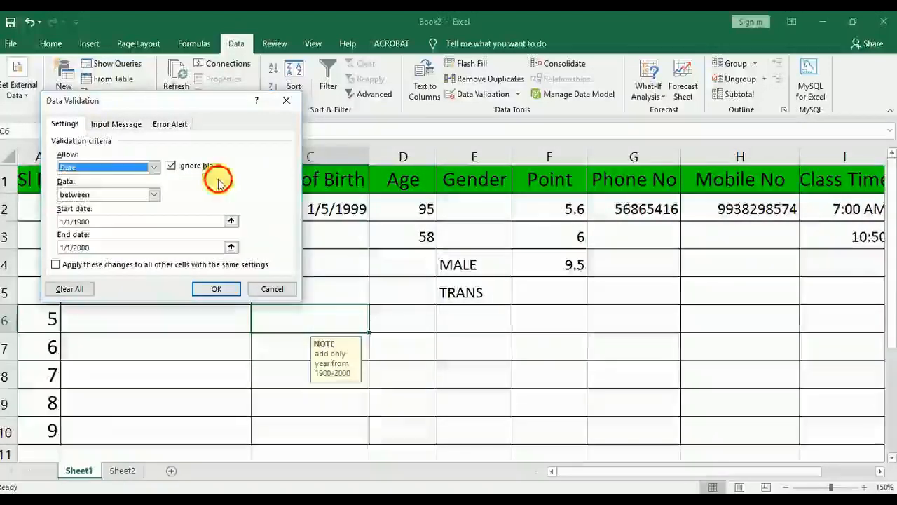
left_click(168, 124)
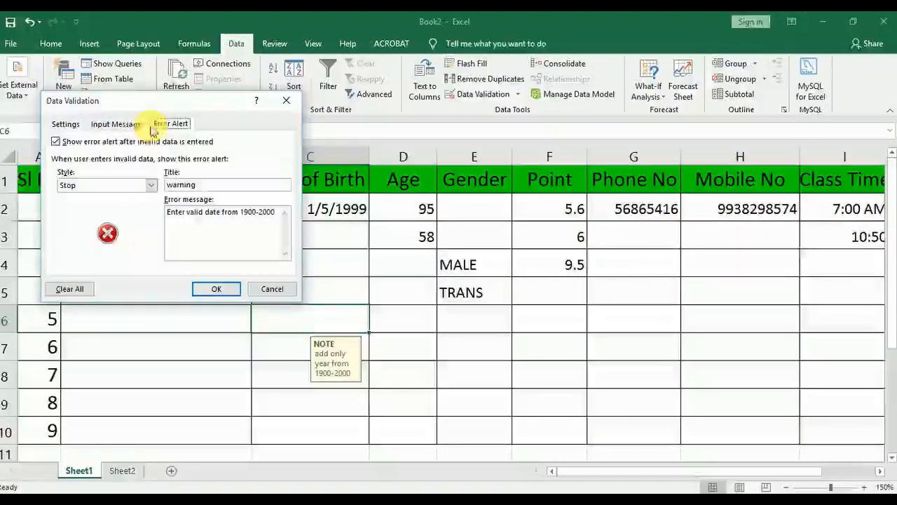
left_click(119, 124)
left_click(169, 124)
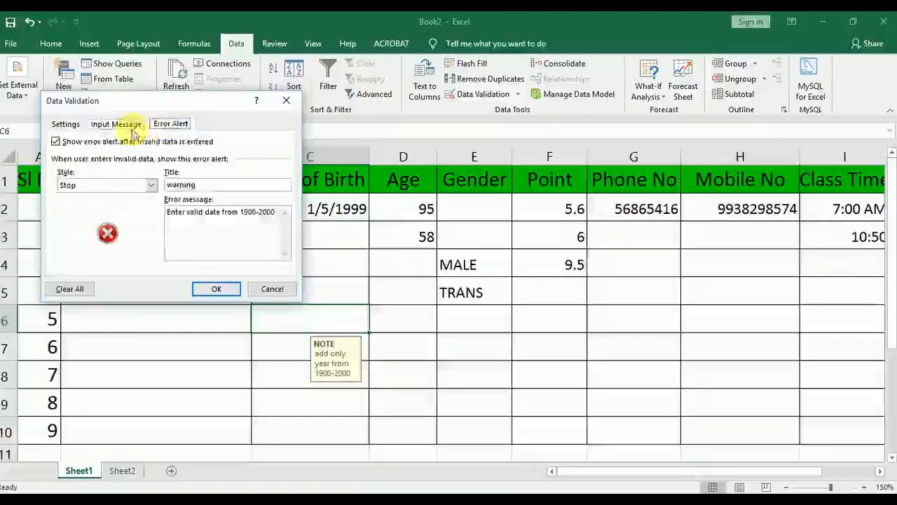
left_click(64, 124)
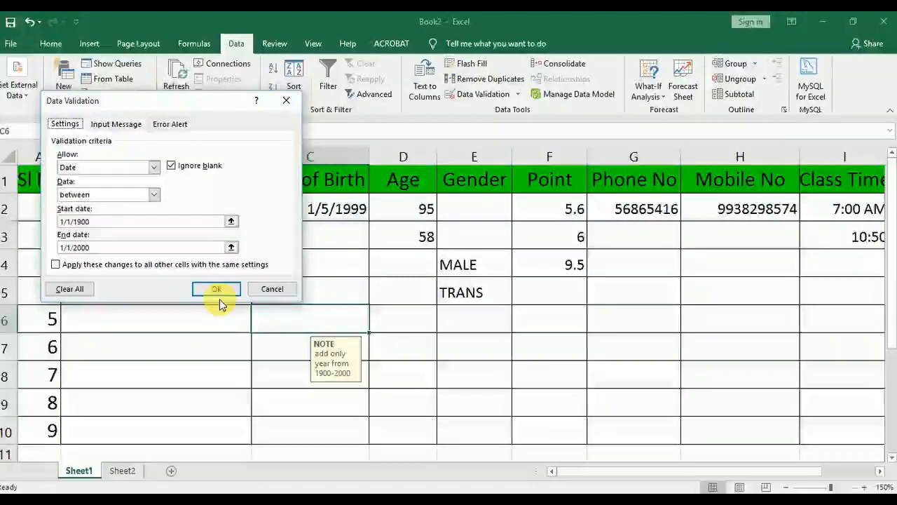